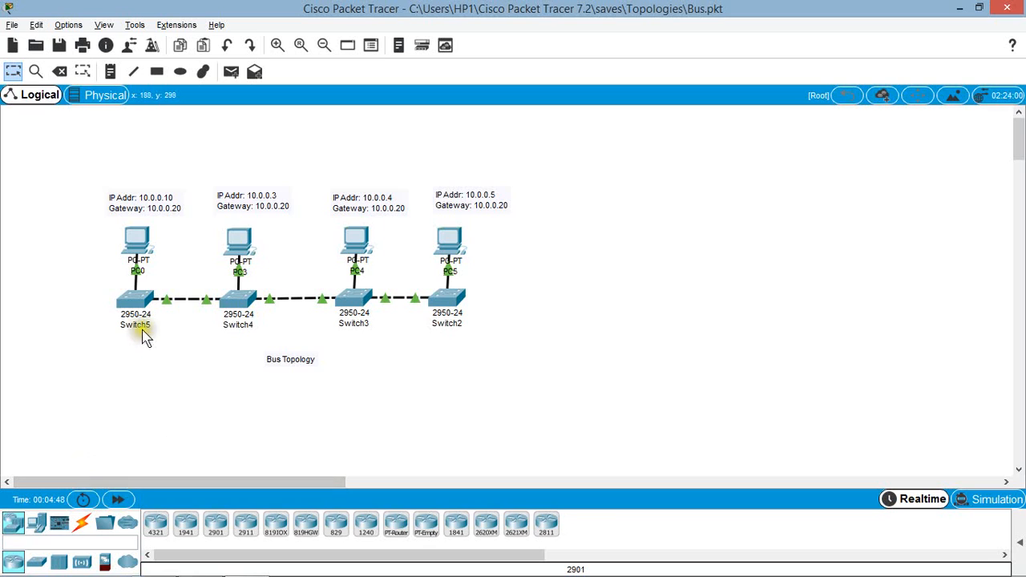
Step: Place four 2950-24 switches in a horizontal row beside the existing bus topology
{"action": "mouse_move", "coordinate": [28, 555]}
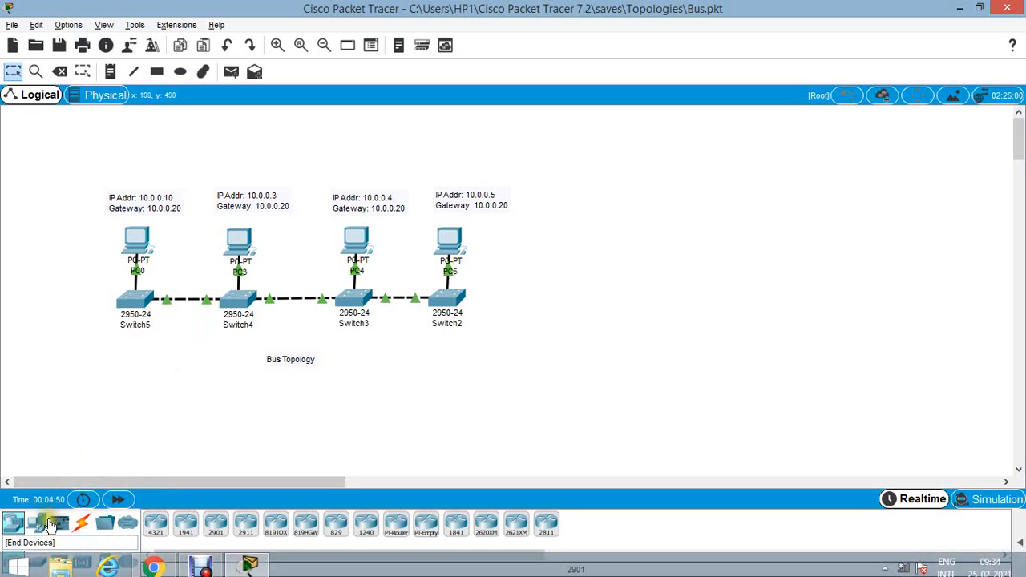
{"action": "left_click", "coordinate": [37, 564]}
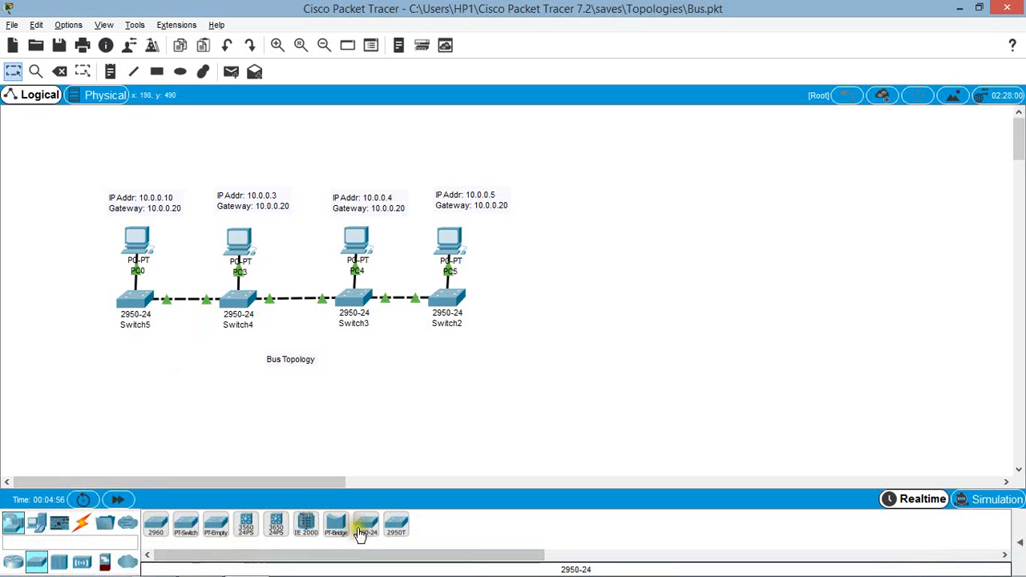
{"action": "left_click_drag", "start_coordinate": [365, 522], "coordinate": [606, 318]}
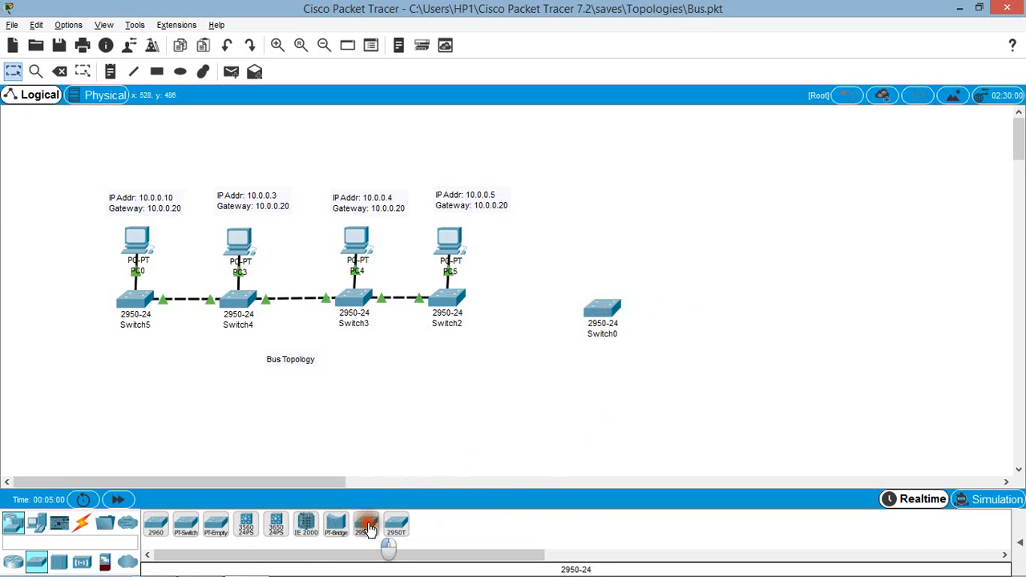
{"action": "left_click_drag", "start_coordinate": [365, 525], "coordinate": [705, 318]}
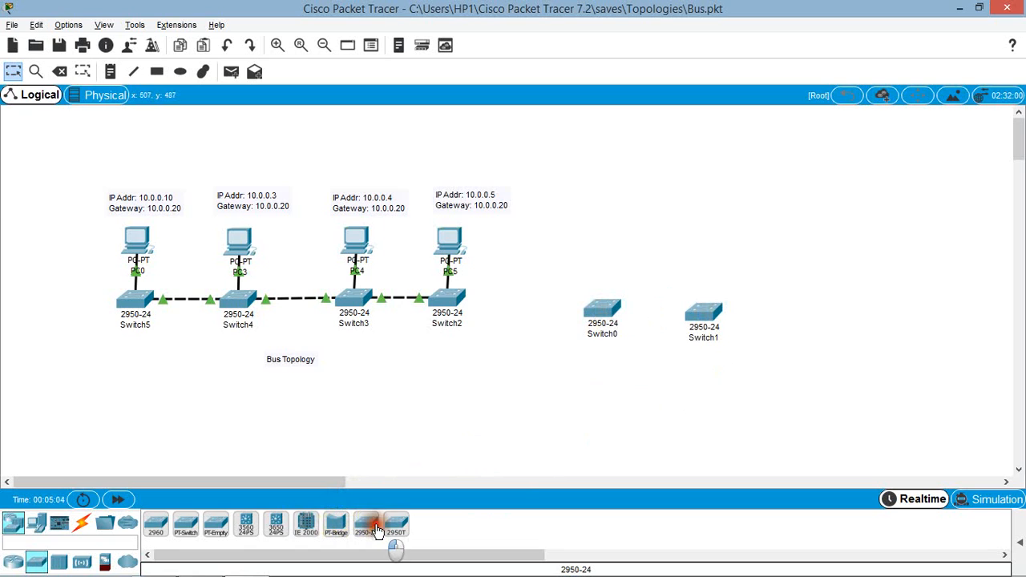
{"action": "left_click_drag", "start_coordinate": [371, 527], "coordinate": [811, 319]}
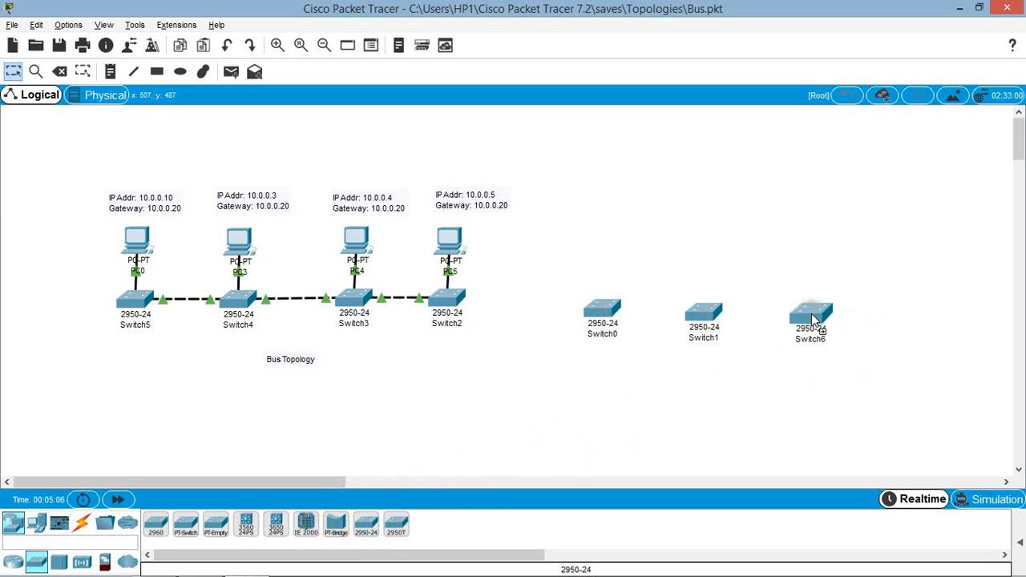
{"action": "left_click_drag", "start_coordinate": [366, 527], "coordinate": [911, 321]}
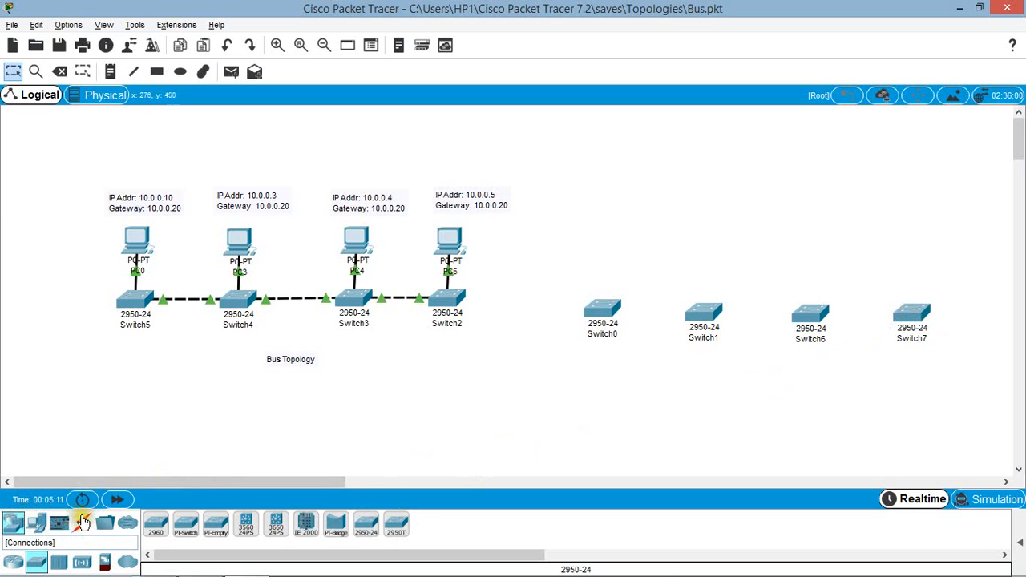
Step: Link Switch0, Switch1, Switch6 and Switch7 in a chain using the automatically chosen connection type
{"action": "left_click", "coordinate": [83, 521]}
{"action": "left_click", "coordinate": [156, 523]}
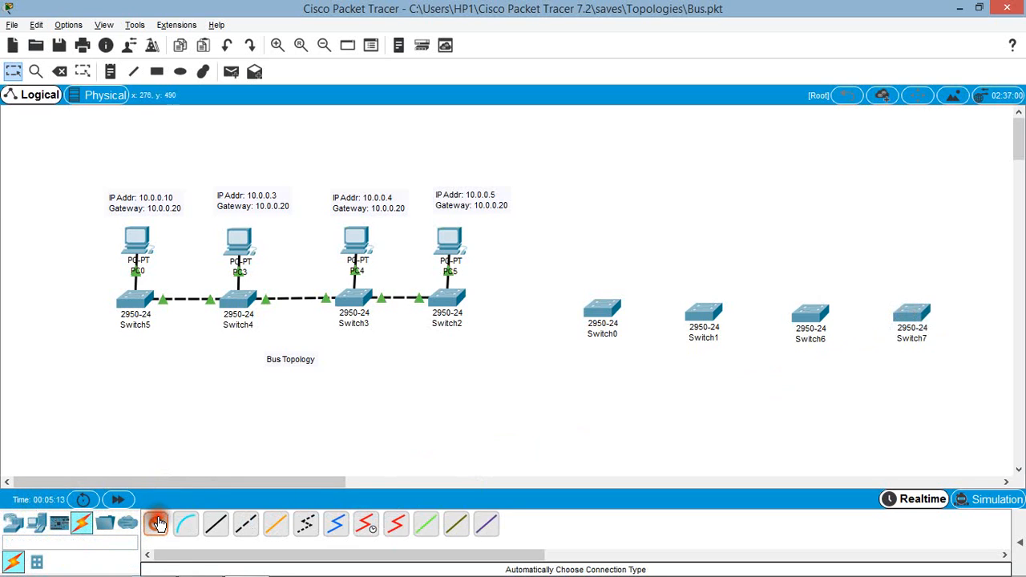
{"action": "left_click", "coordinate": [610, 321]}
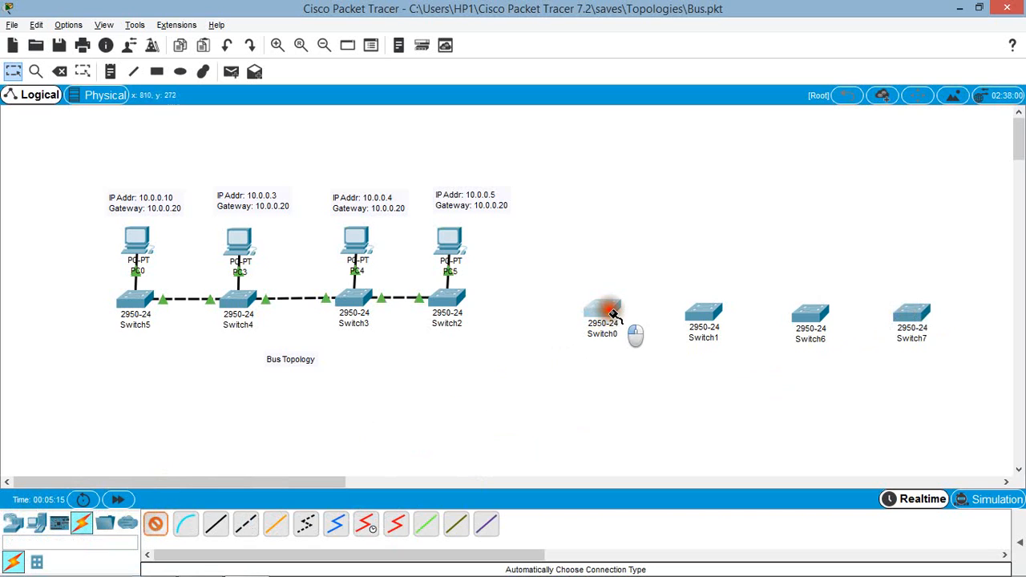
{"action": "left_click", "coordinate": [706, 323]}
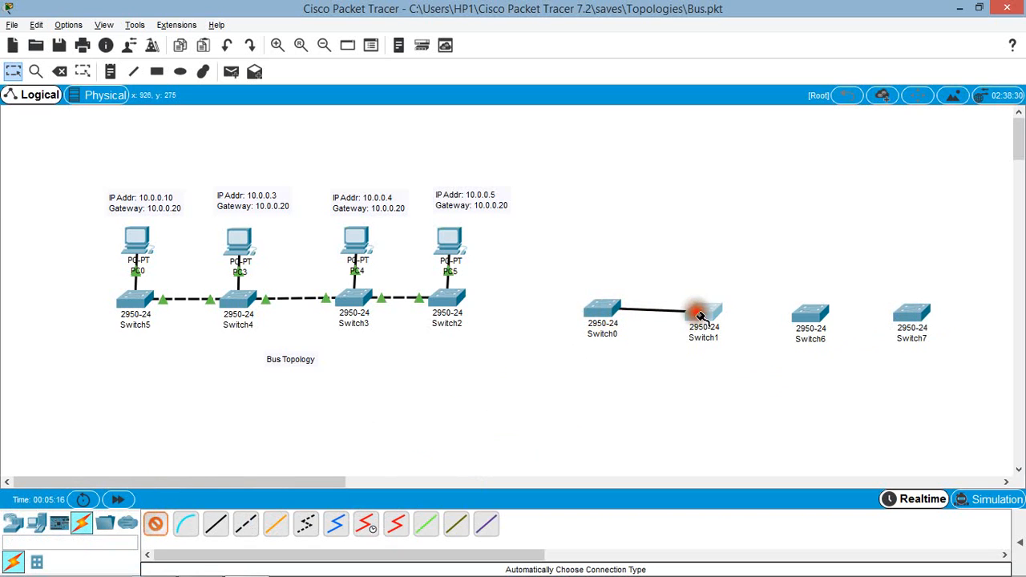
{"action": "left_click", "coordinate": [158, 525]}
{"action": "left_click", "coordinate": [707, 319]}
{"action": "left_click", "coordinate": [814, 314]}
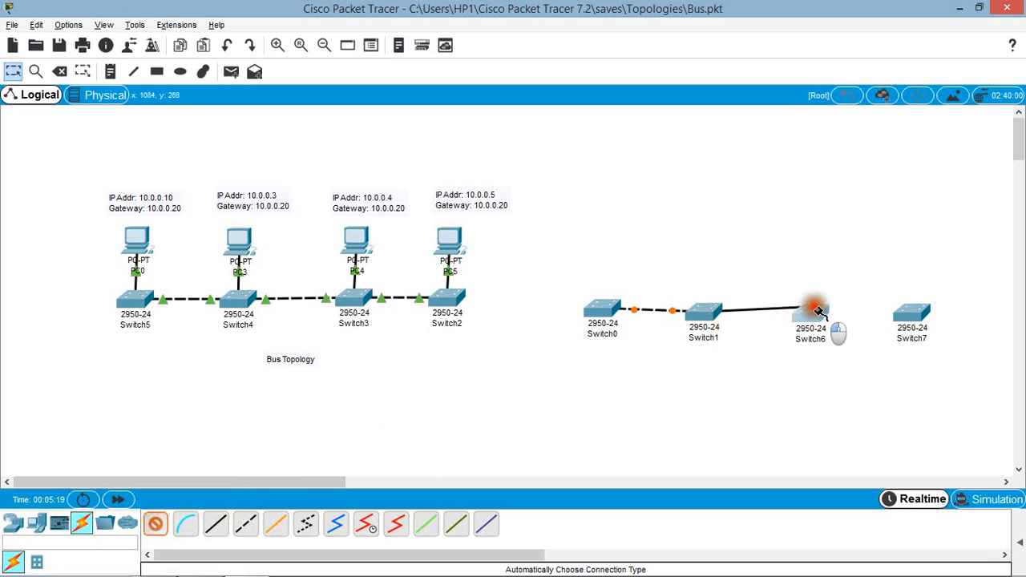
{"action": "left_click", "coordinate": [156, 523]}
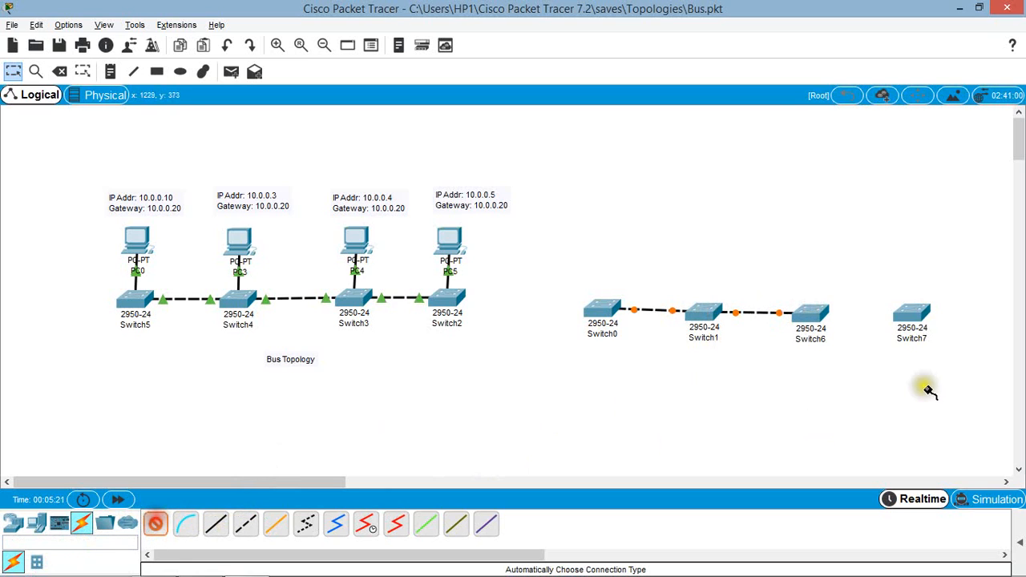
{"action": "left_click", "coordinate": [832, 320]}
{"action": "left_click", "coordinate": [914, 322]}
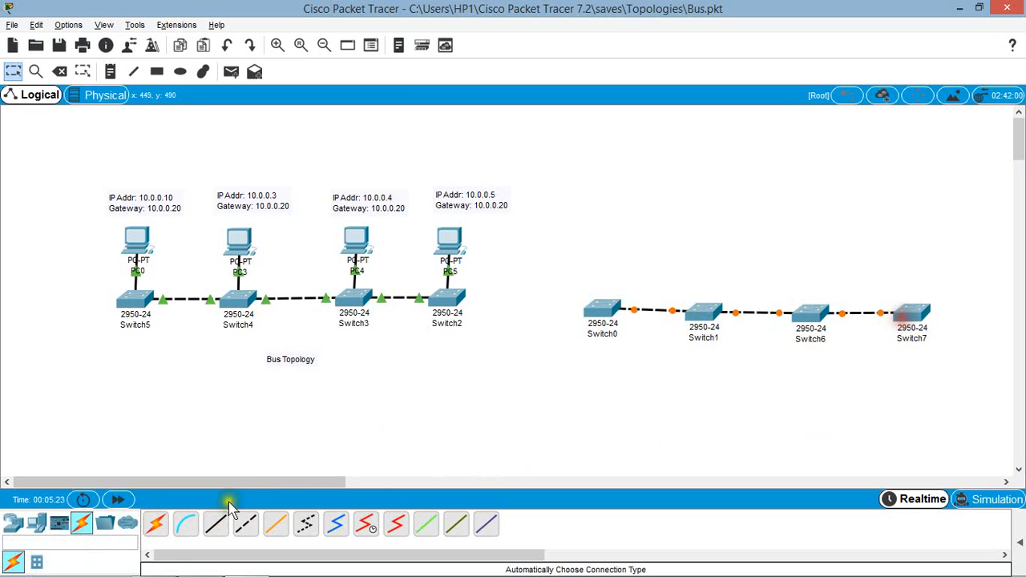
Step: Place four PCs, one above each switch in the new row
{"action": "left_click", "coordinate": [36, 526]}
{"action": "left_click", "coordinate": [154, 523]}
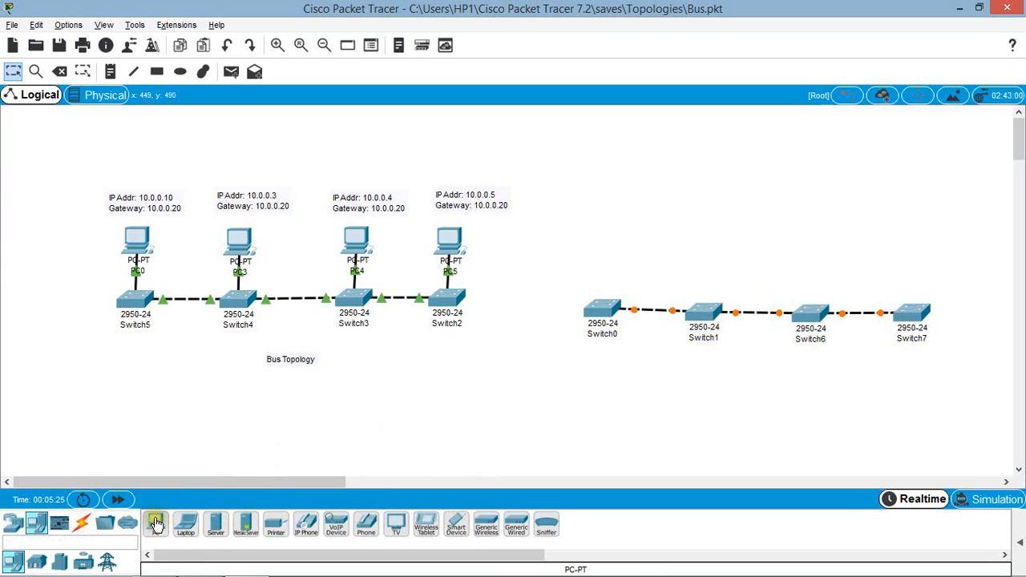
{"action": "left_click_drag", "start_coordinate": [158, 524], "coordinate": [606, 236]}
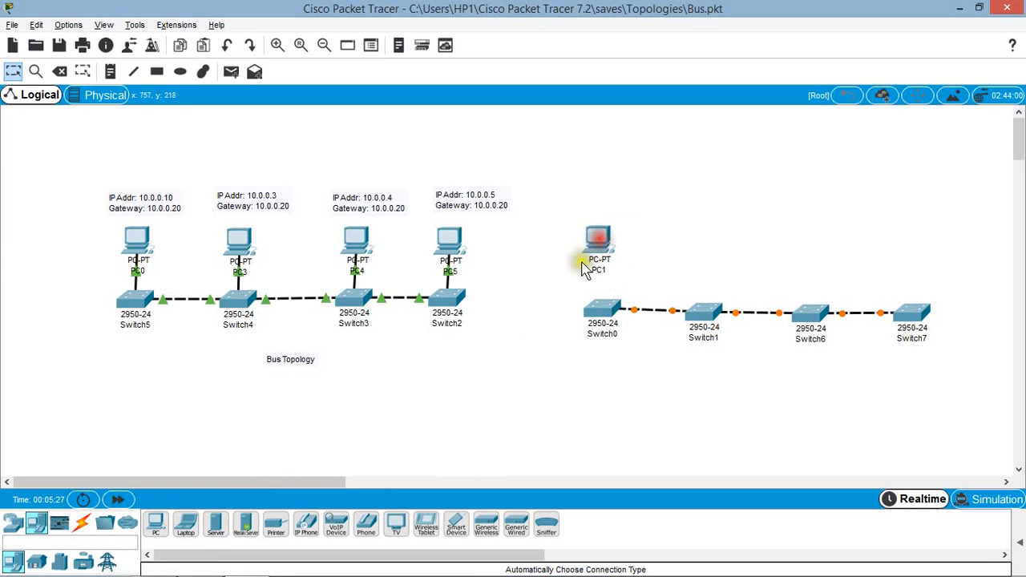
{"action": "left_click", "coordinate": [156, 524]}
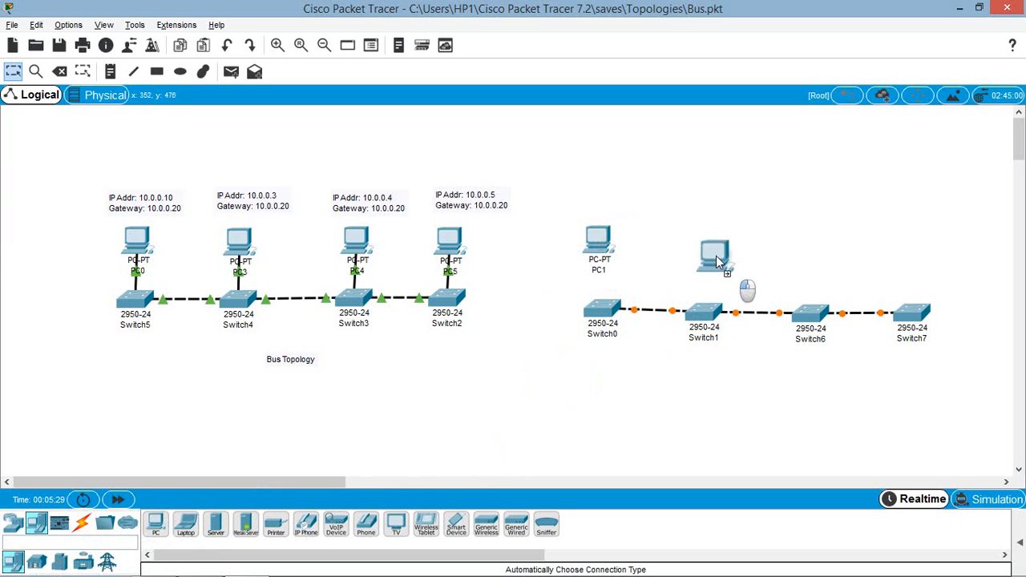
{"action": "left_click", "coordinate": [712, 252]}
{"action": "left_click", "coordinate": [156, 524]}
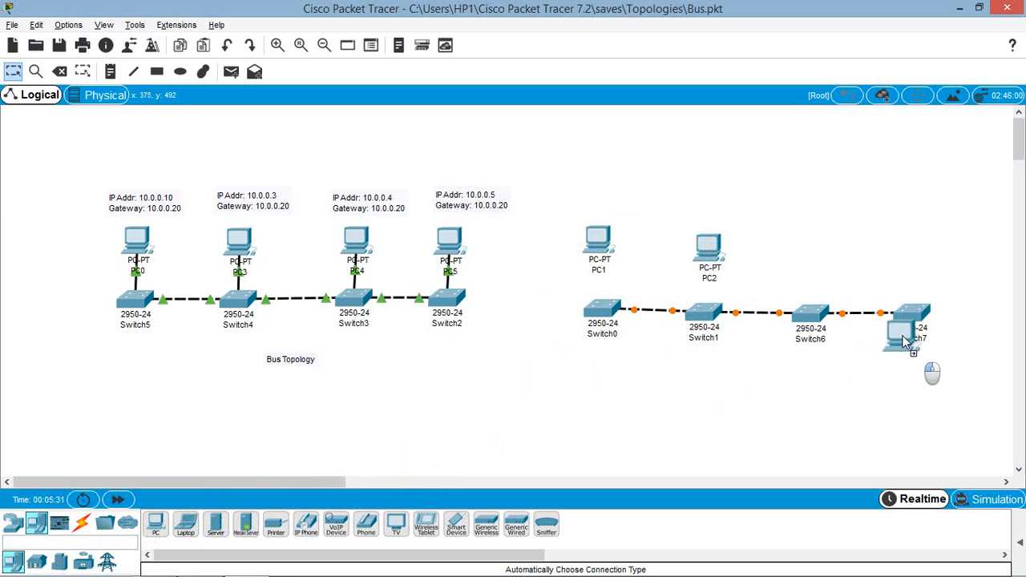
{"action": "left_click", "coordinate": [811, 253]}
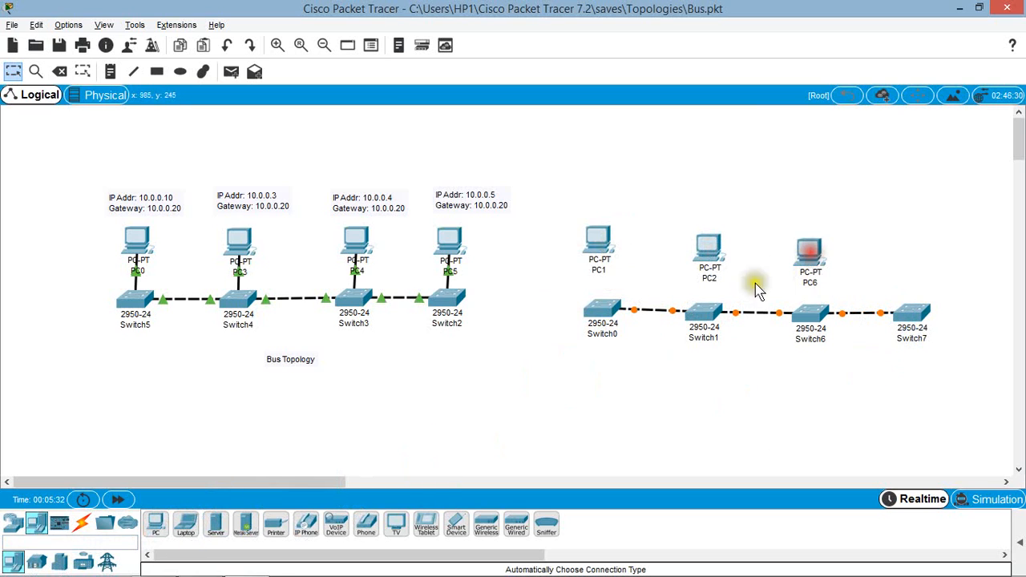
{"action": "left_click", "coordinate": [165, 525]}
{"action": "left_click", "coordinate": [918, 244]}
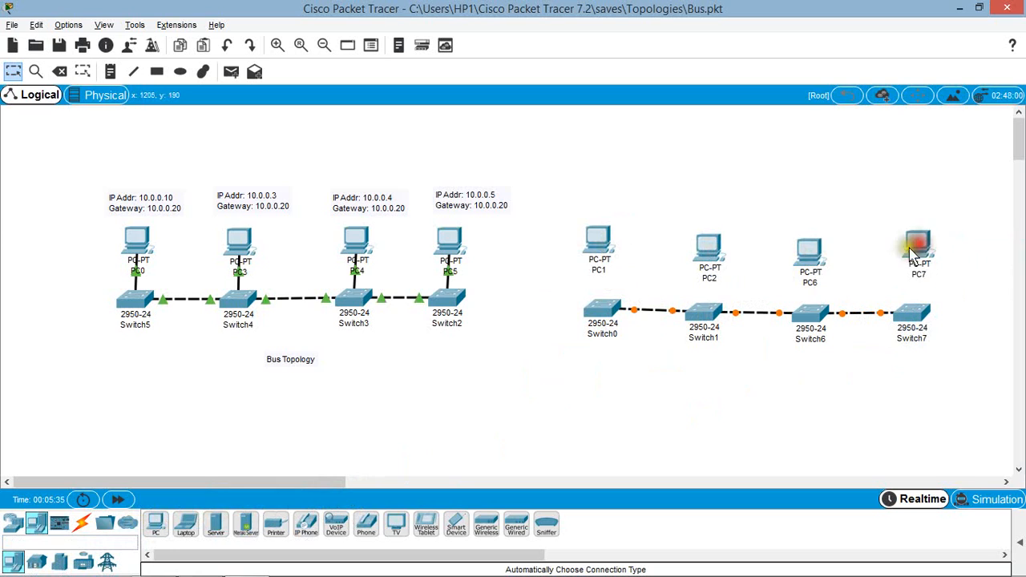
Step: Connect PC1 to Switch0 and PC2 to Switch1 using the automatically chosen connection type
{"action": "left_click", "coordinate": [82, 523]}
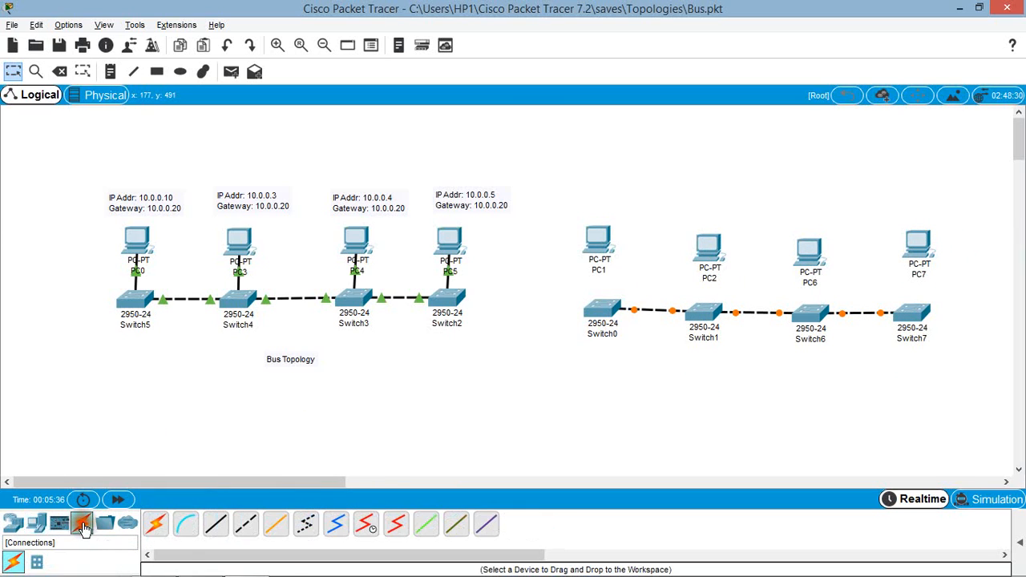
{"action": "left_click", "coordinate": [155, 524]}
{"action": "left_click", "coordinate": [598, 237]}
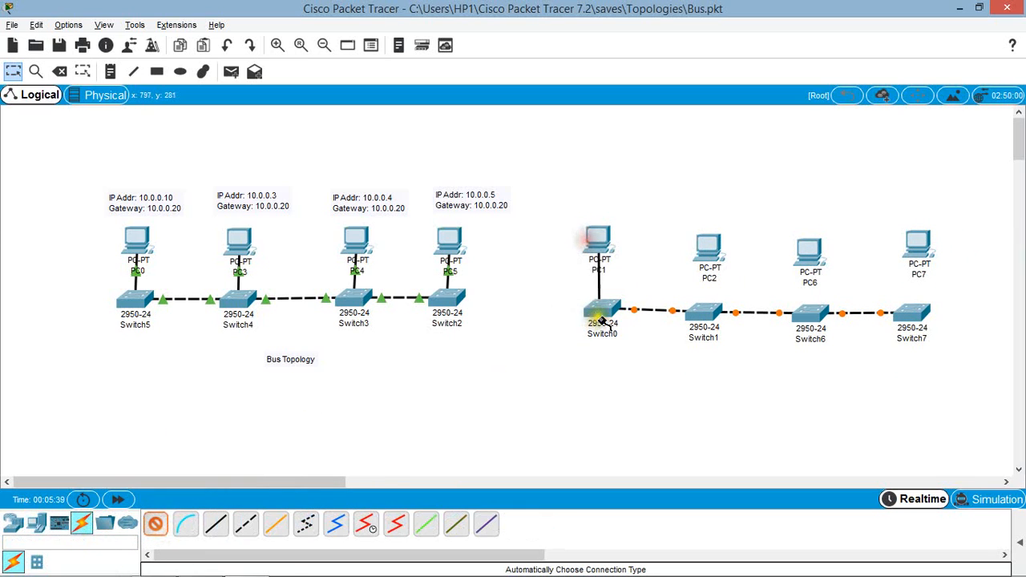
{"action": "left_click", "coordinate": [601, 309]}
{"action": "left_click", "coordinate": [156, 525]}
{"action": "left_click", "coordinate": [708, 248]}
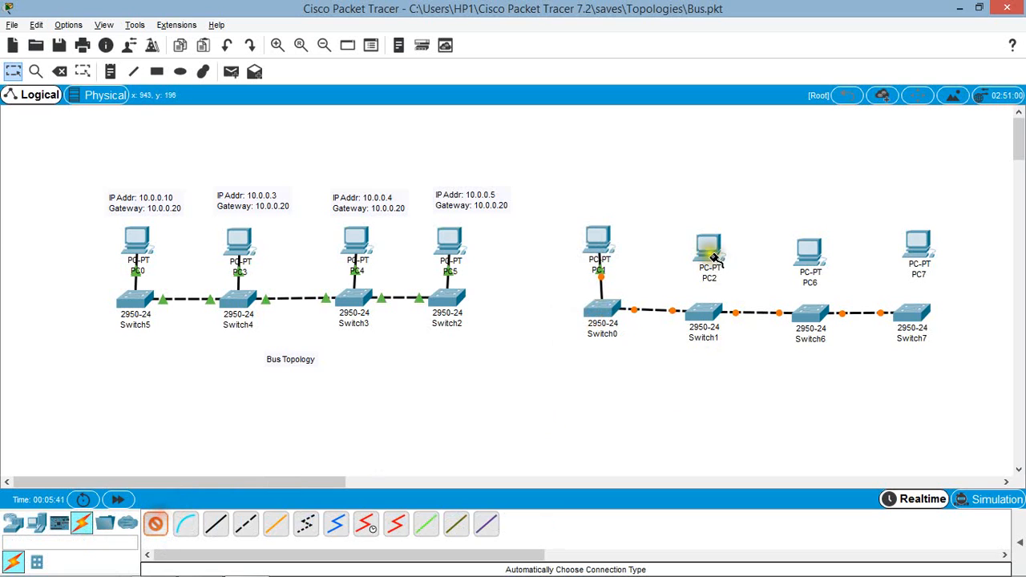
{"action": "left_click", "coordinate": [705, 325]}
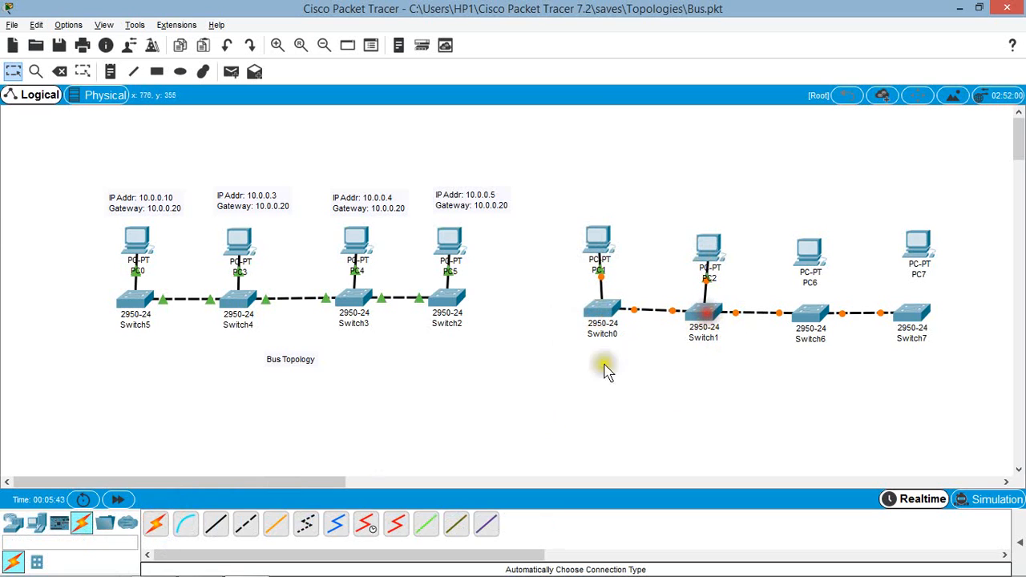
Step: Connect PC6 to Switch6 and PC7 to Switch7 using the automatically chosen connection type
{"action": "left_click", "coordinate": [156, 524]}
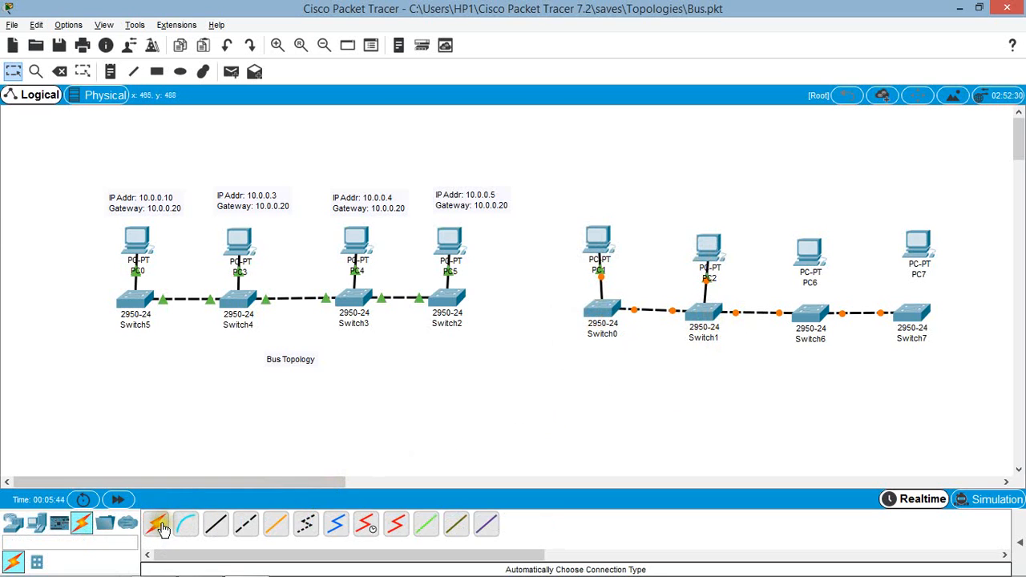
{"action": "left_click", "coordinate": [811, 258]}
{"action": "left_click", "coordinate": [810, 315]}
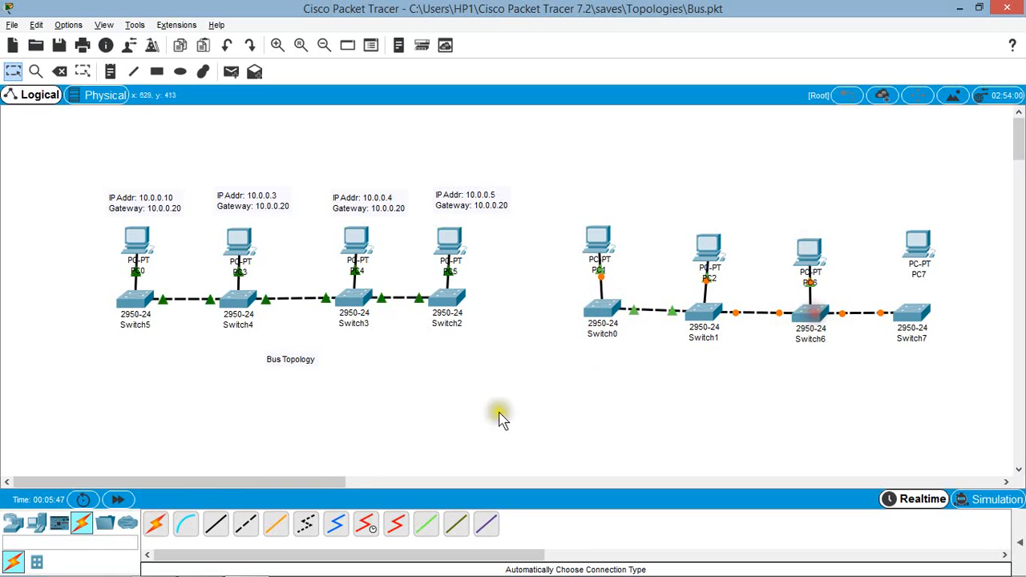
{"action": "left_click", "coordinate": [156, 524]}
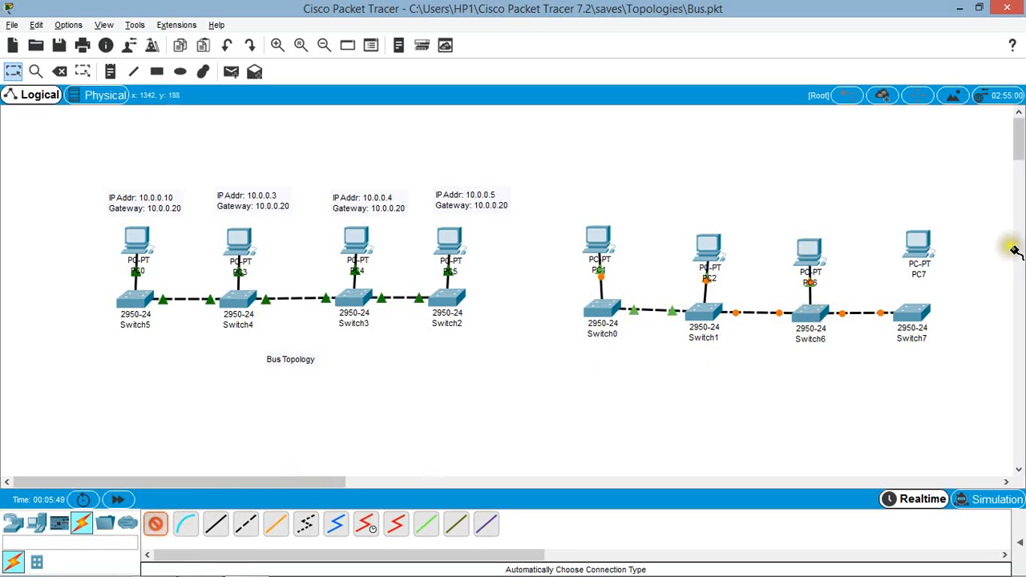
{"action": "left_click", "coordinate": [918, 244]}
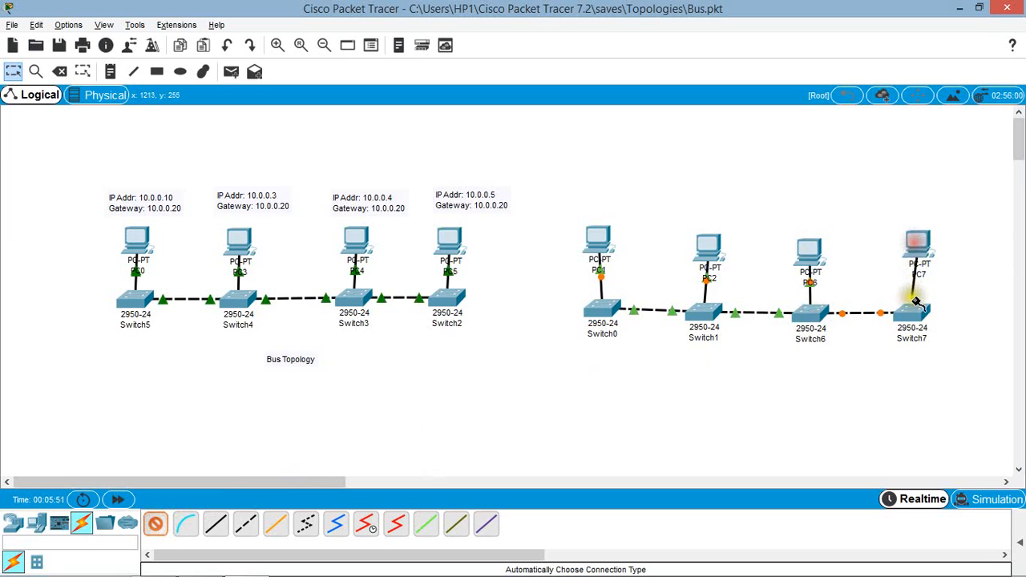
{"action": "left_click", "coordinate": [922, 313]}
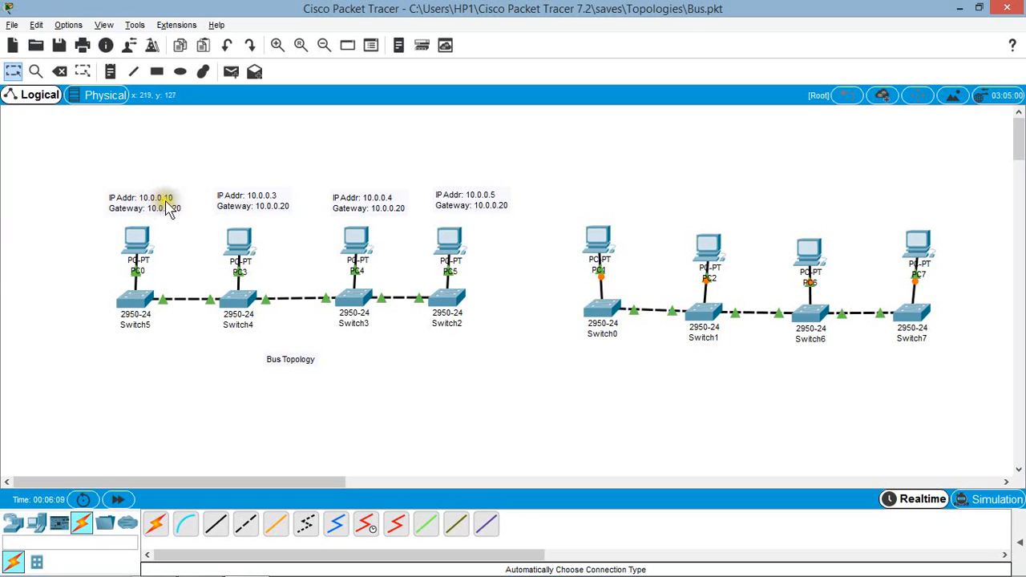
Step: Add a note above PC1 reading "Ip addr: 10.0.0.10" and, on a second line, "Gw: 10.0.0.20"
{"action": "left_click", "coordinate": [111, 72]}
{"action": "left_click", "coordinate": [590, 201]}
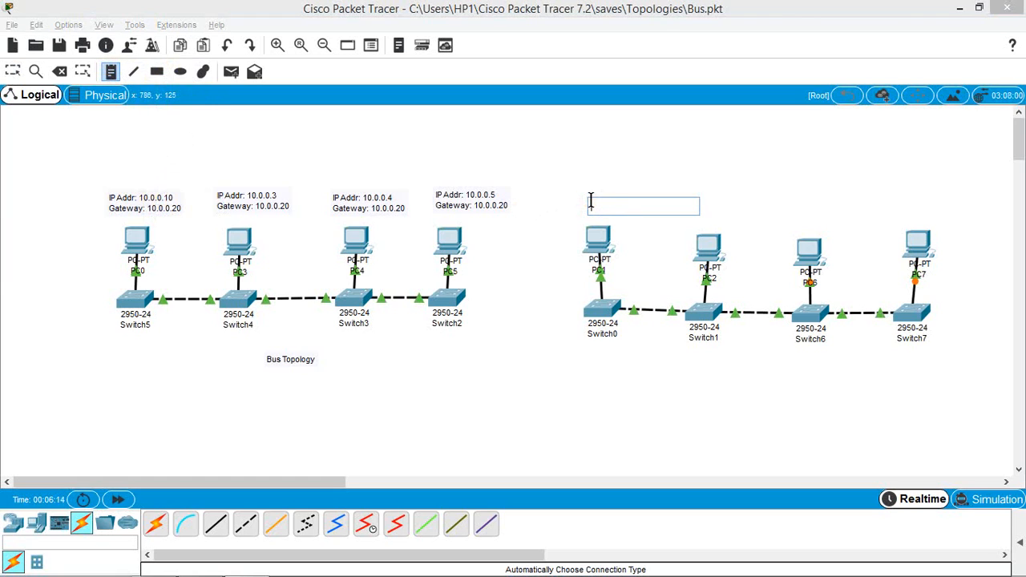
{"action": "type", "text": "ip addr: 10.0.0.10"}
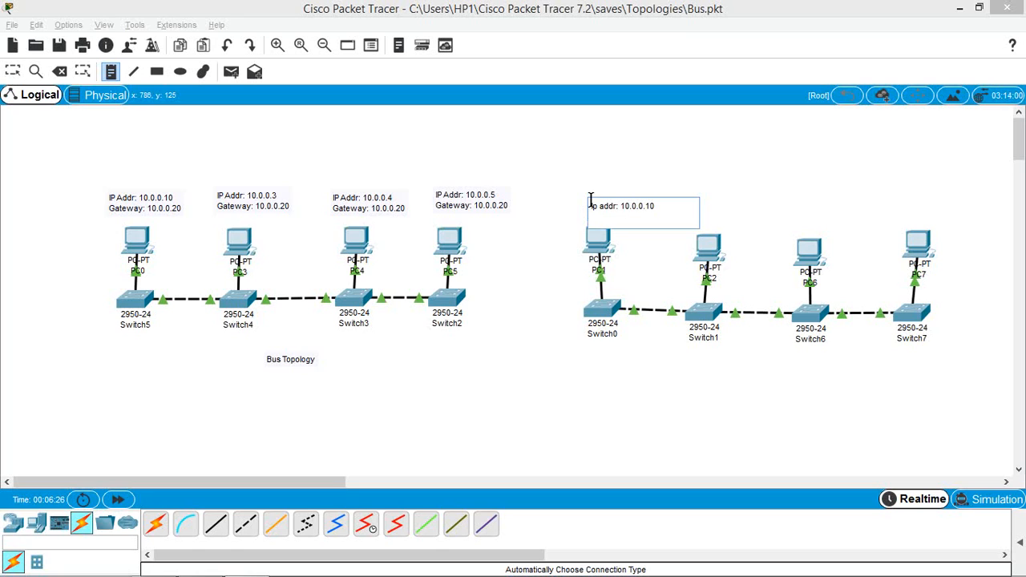
{"action": "key", "text": "Return"}
{"action": "left_click", "coordinate": [662, 421]}
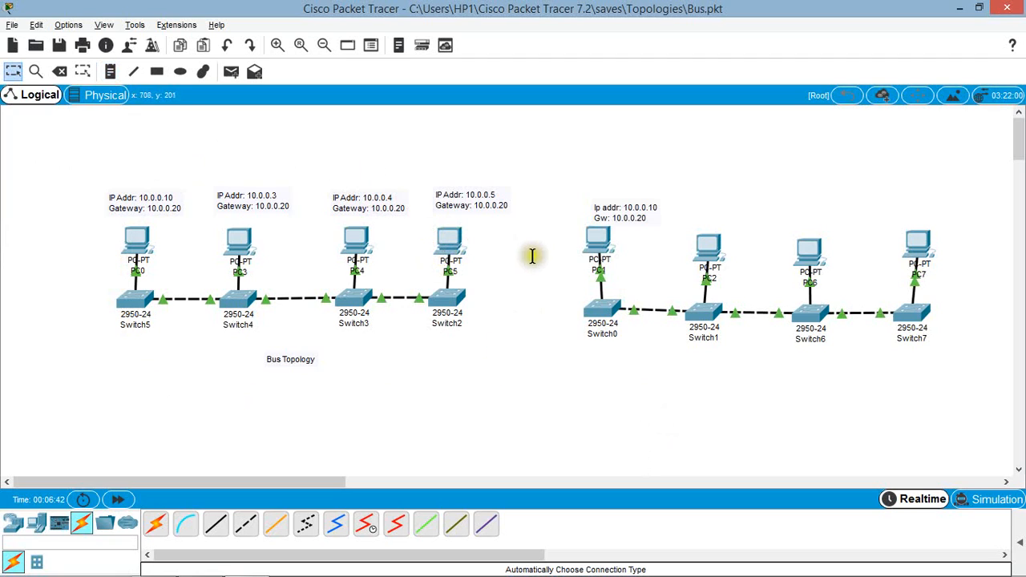
Step: Delete the whole second topology, including its four PCs, four switches and the address note
{"action": "left_click", "coordinate": [575, 201]}
{"action": "left_click_drag", "start_coordinate": [575, 201], "coordinate": [967, 370]}
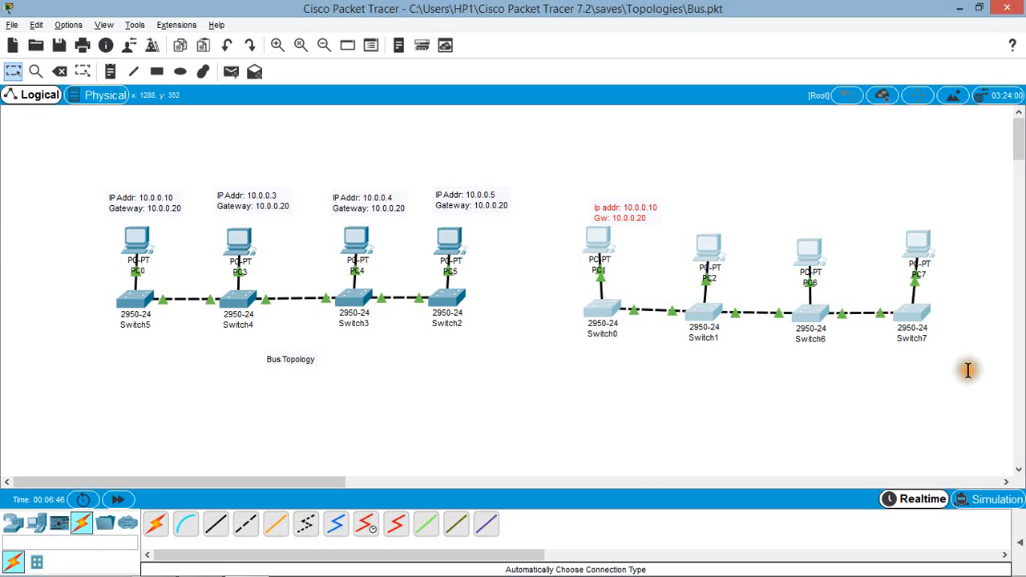
{"action": "key", "text": "Delete"}
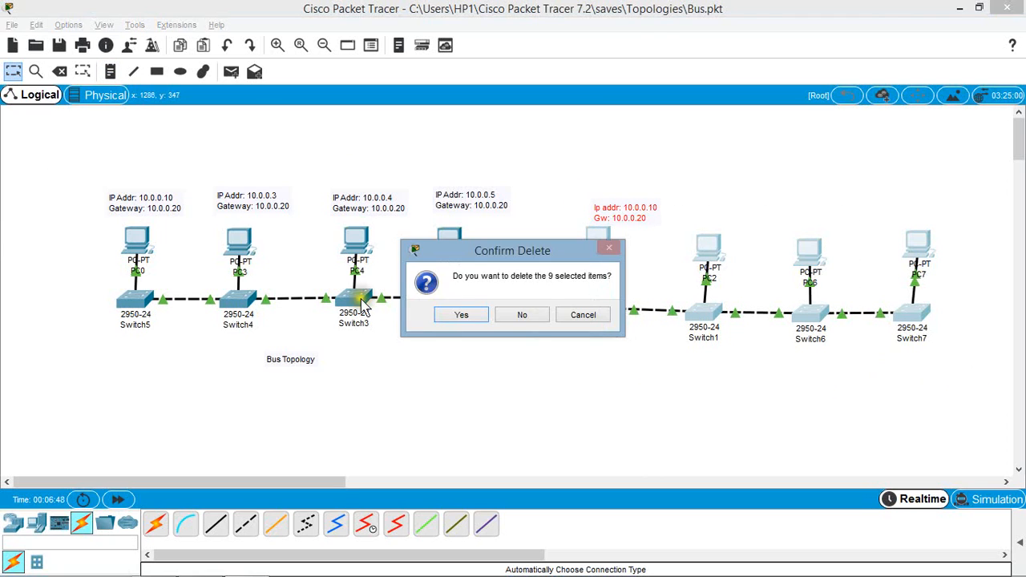
{"action": "left_click", "coordinate": [457, 315]}
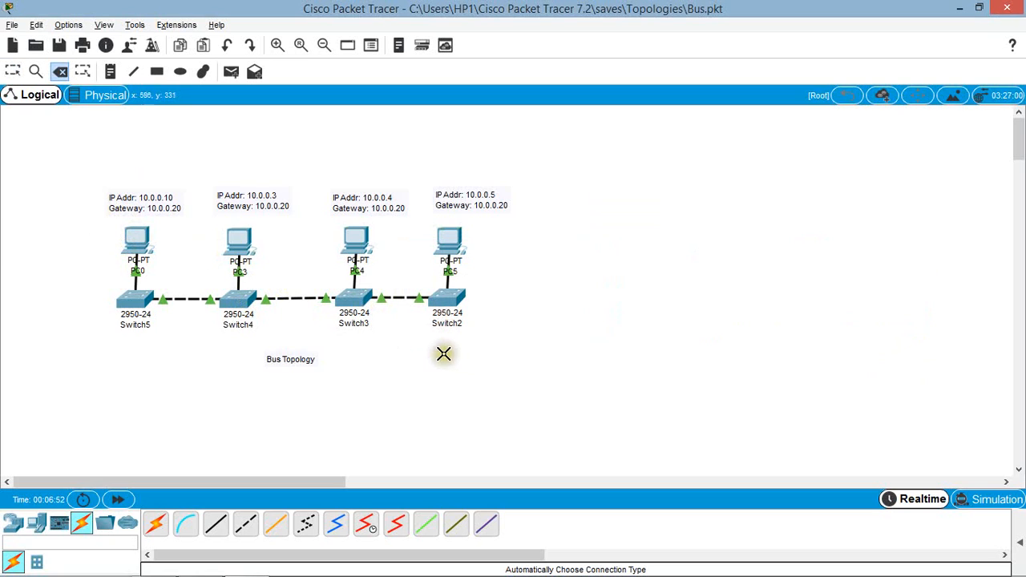
Step: Inspect PC0's FastEthernet0 IP address and subnet mask, and the IPv4 gateway in its global settings
{"action": "left_click", "coordinate": [12, 72]}
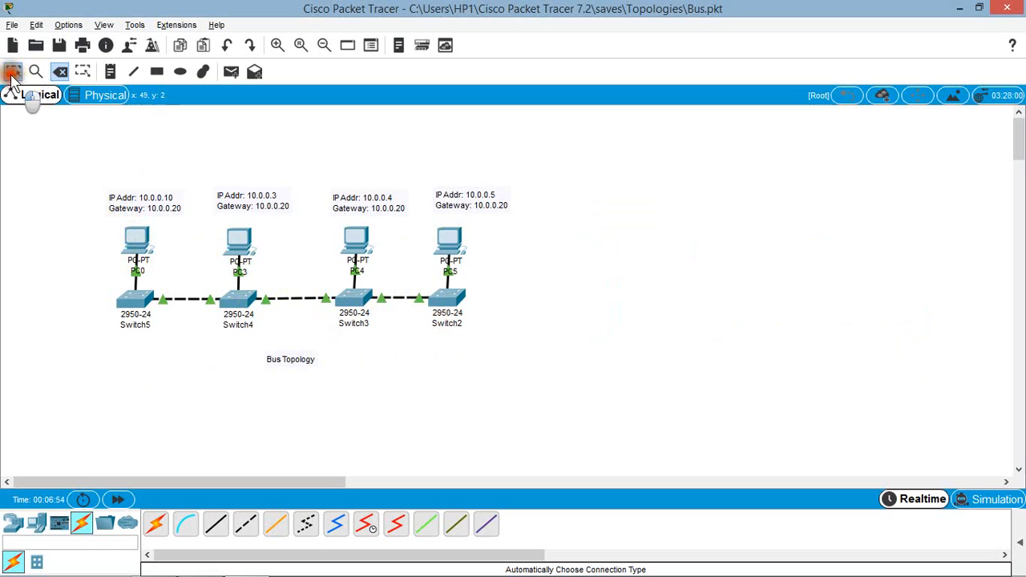
{"action": "left_click", "coordinate": [139, 242]}
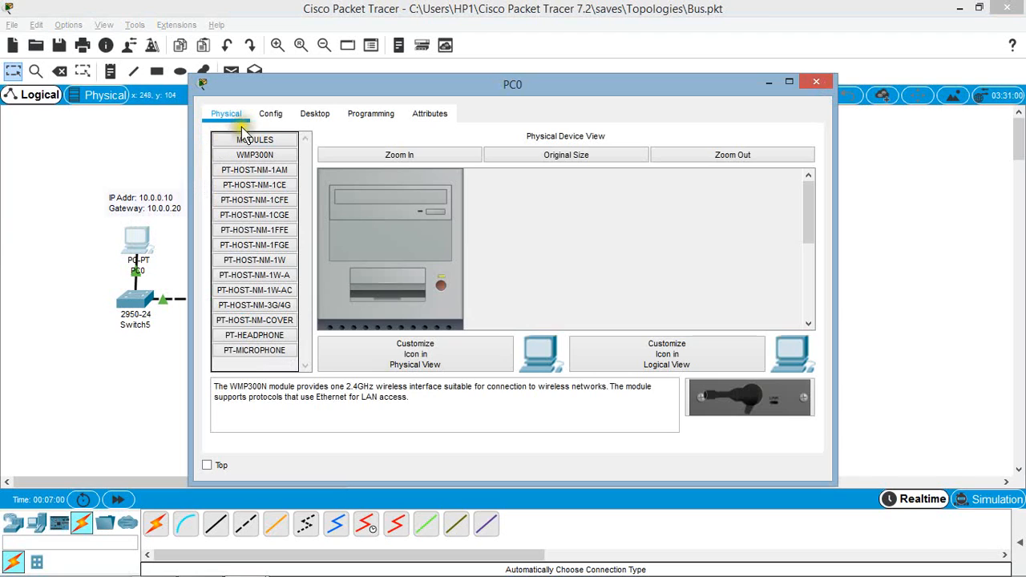
{"action": "left_click", "coordinate": [273, 115]}
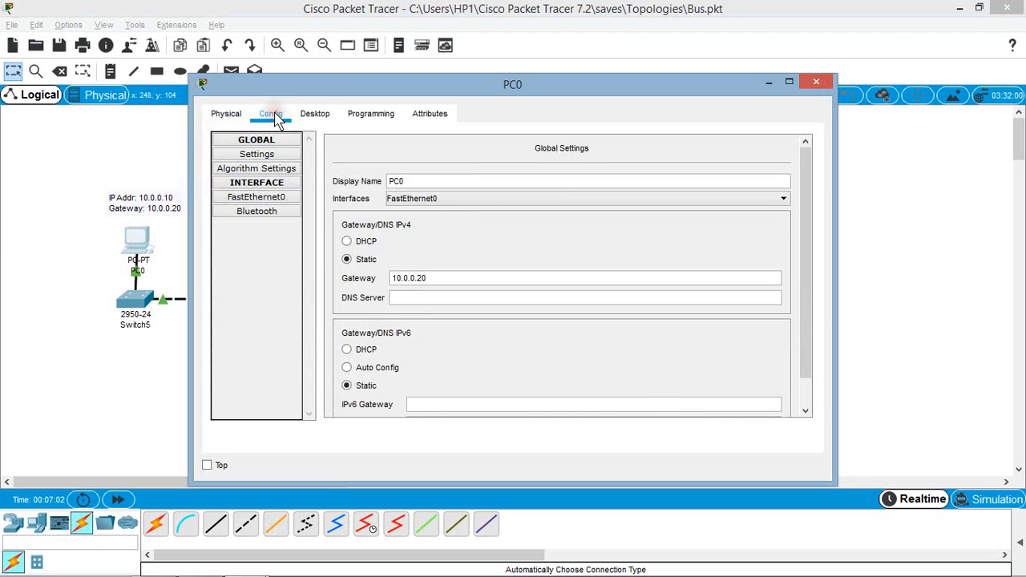
{"action": "left_click", "coordinate": [278, 200]}
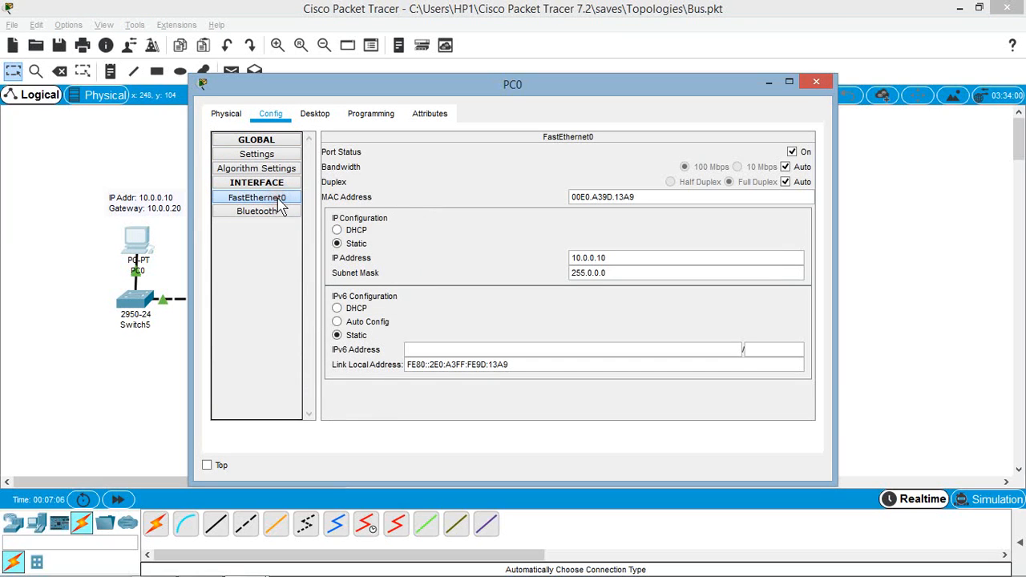
{"action": "left_click", "coordinate": [619, 258]}
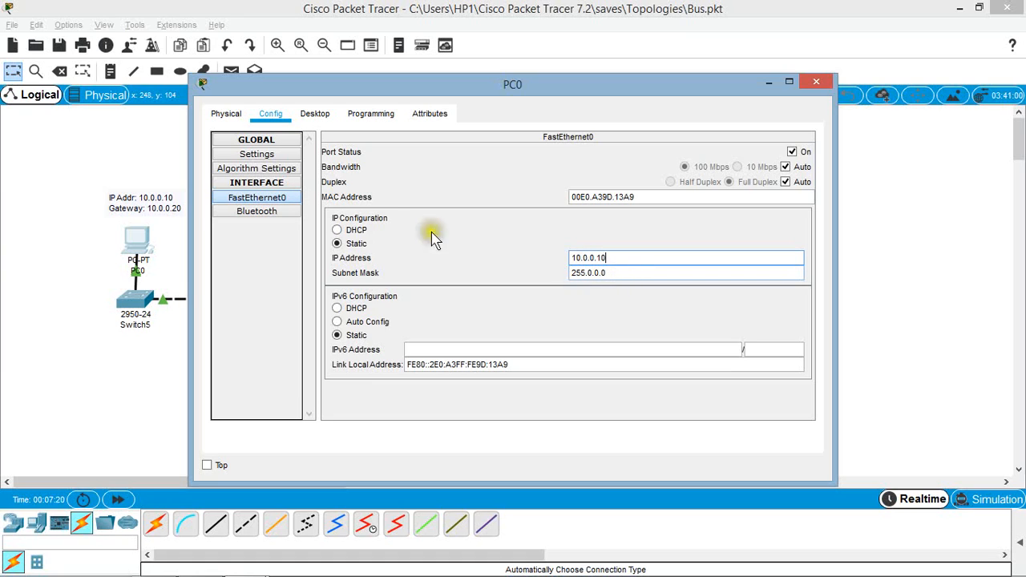
{"action": "left_click", "coordinate": [284, 157]}
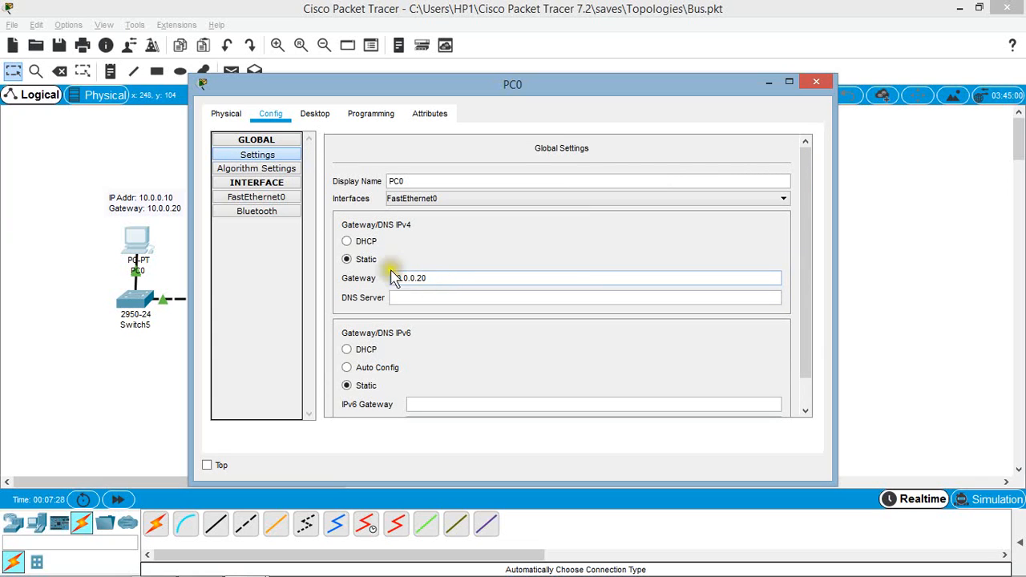
Step: Review the IP address, subnet mask and default gateway in PC0's IP Configuration utility, comparing the network portions of address and mask
{"action": "left_click", "coordinate": [315, 113]}
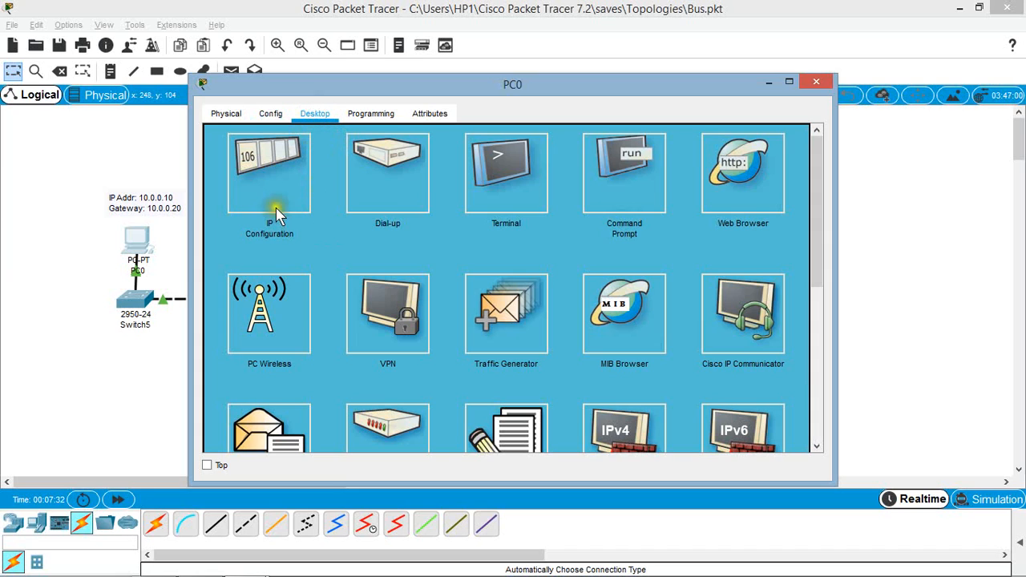
{"action": "left_click", "coordinate": [275, 181]}
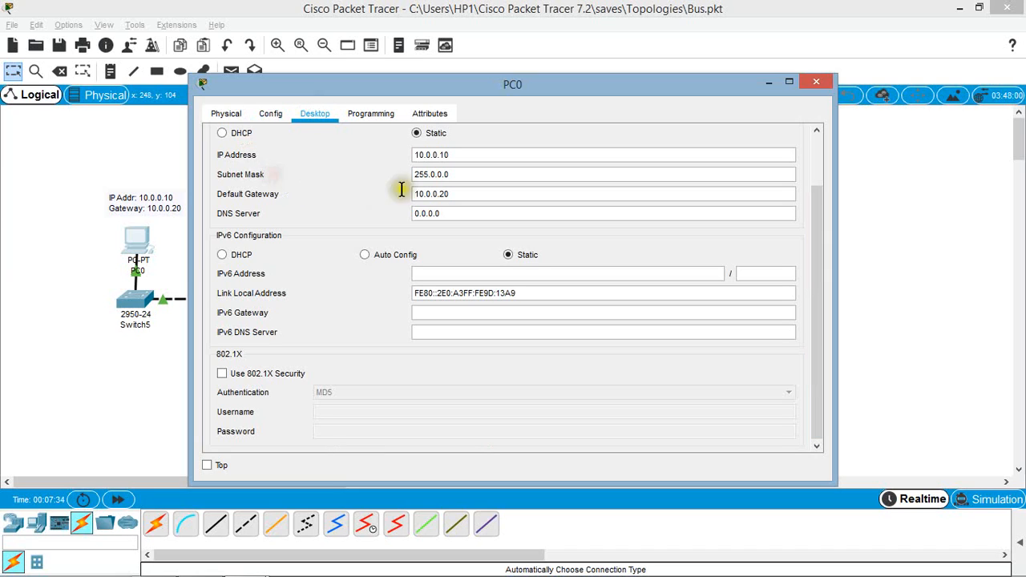
{"action": "left_click", "coordinate": [463, 156]}
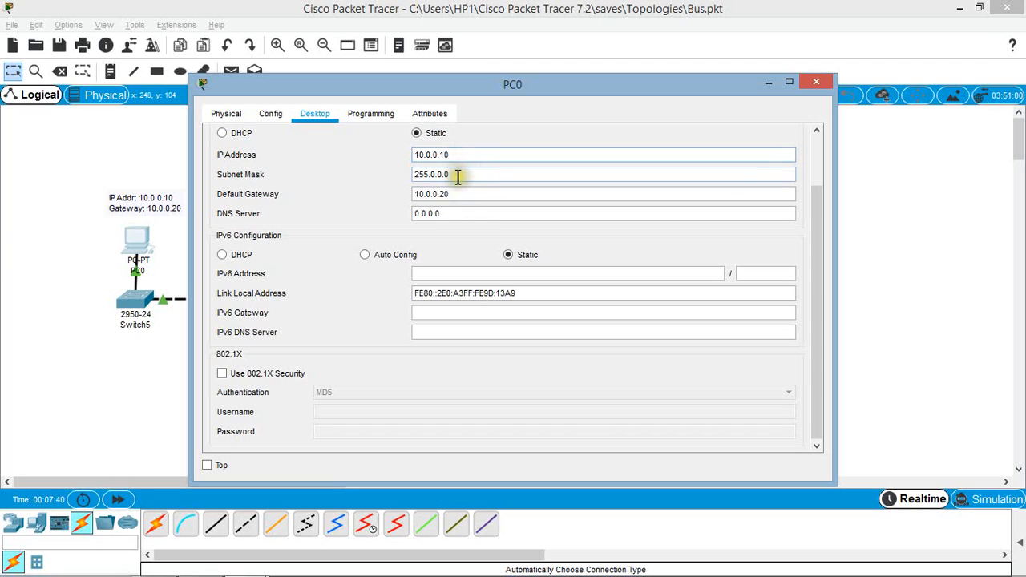
{"action": "left_click", "coordinate": [457, 175]}
{"action": "left_click", "coordinate": [455, 193]}
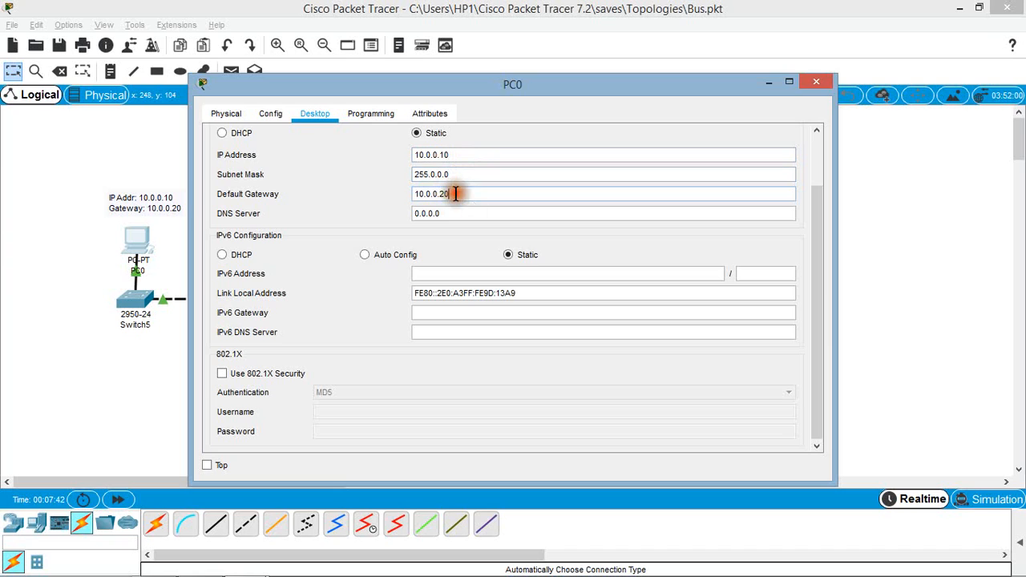
{"action": "left_click", "coordinate": [451, 175]}
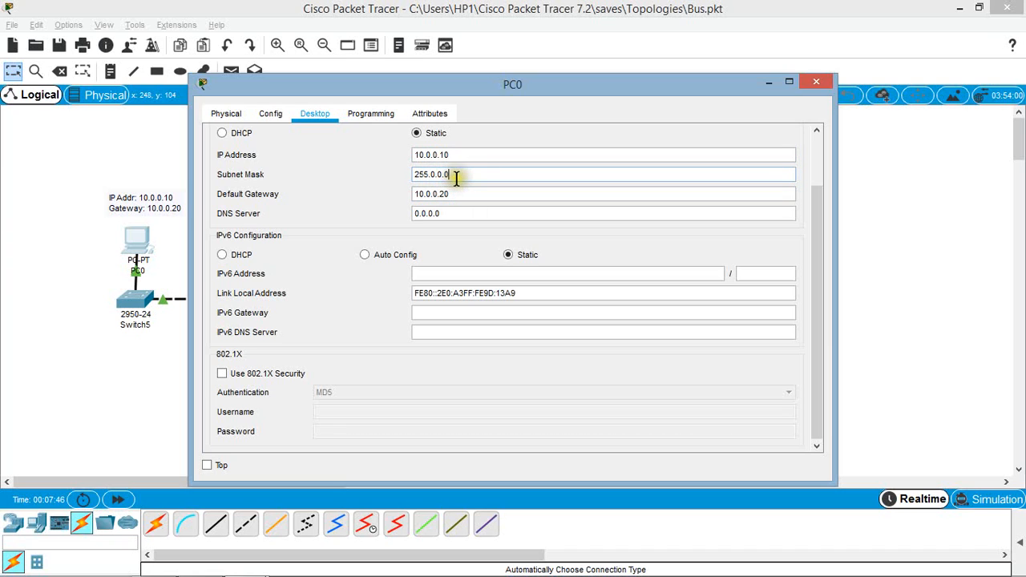
{"action": "left_click", "coordinate": [422, 156]}
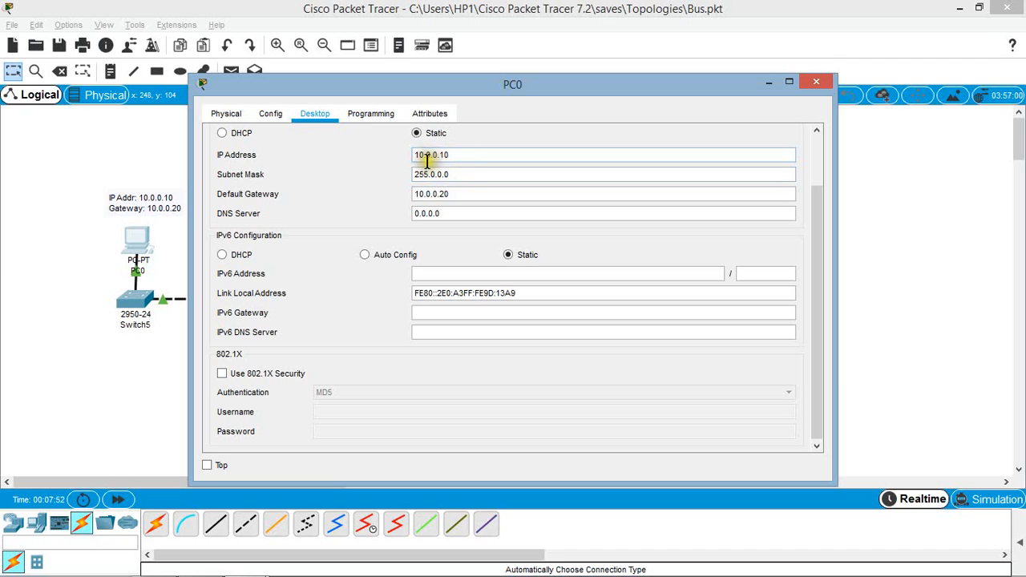
{"action": "left_click_drag", "start_coordinate": [425, 155], "coordinate": [413, 154]}
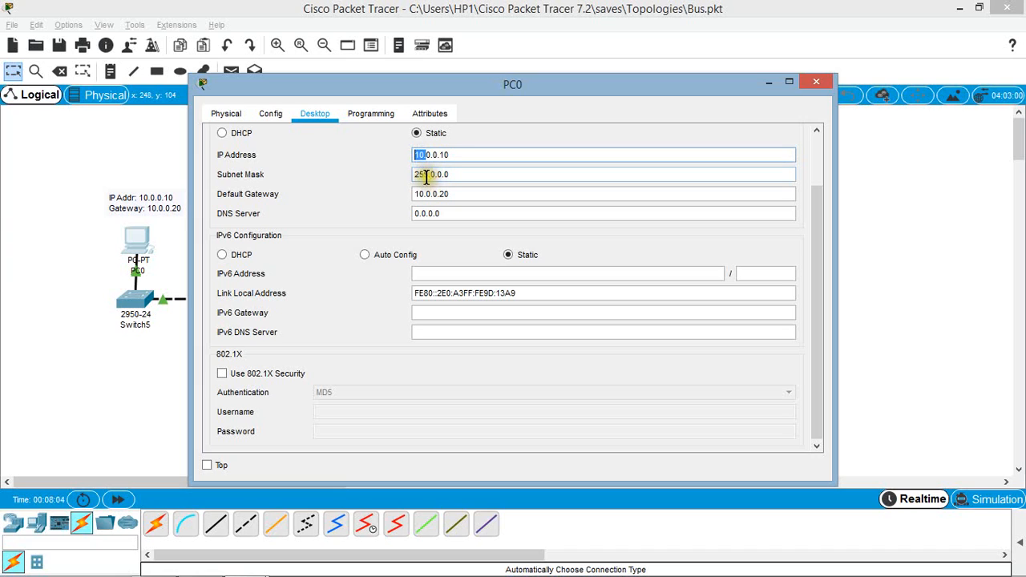
{"action": "left_click_drag", "start_coordinate": [425, 176], "coordinate": [413, 175]}
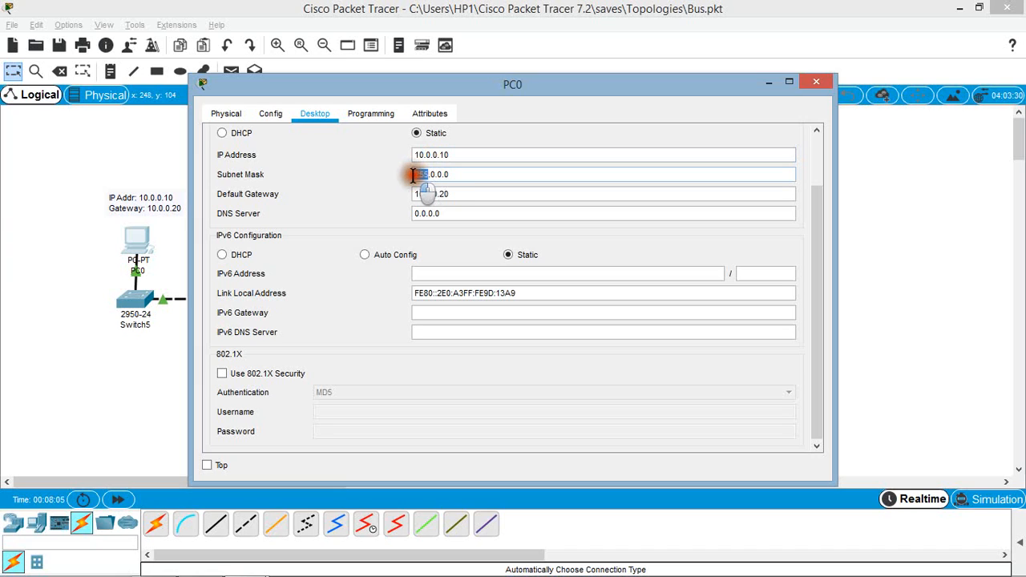
{"action": "left_click", "coordinate": [461, 178]}
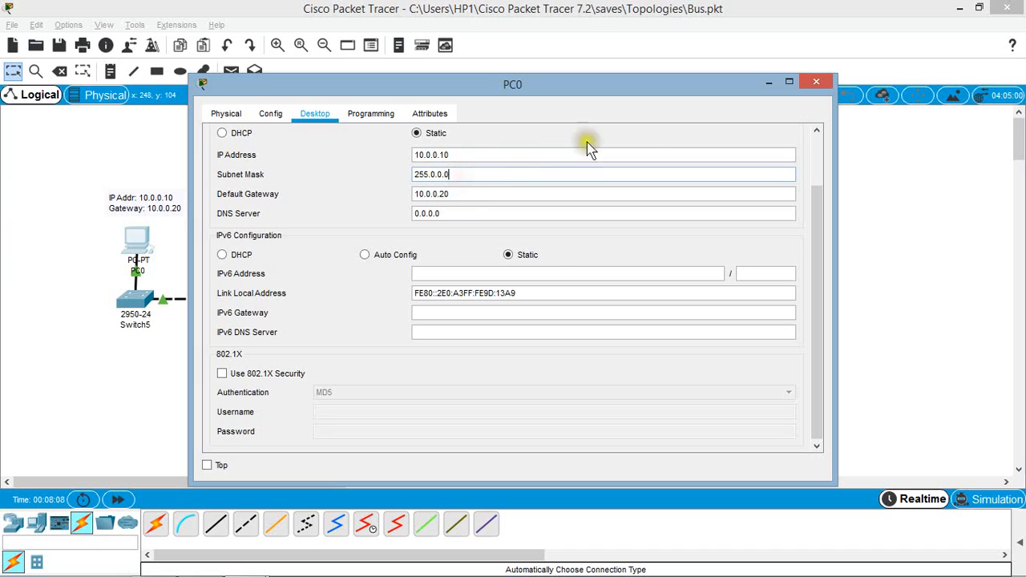
{"action": "left_click", "coordinate": [816, 82]}
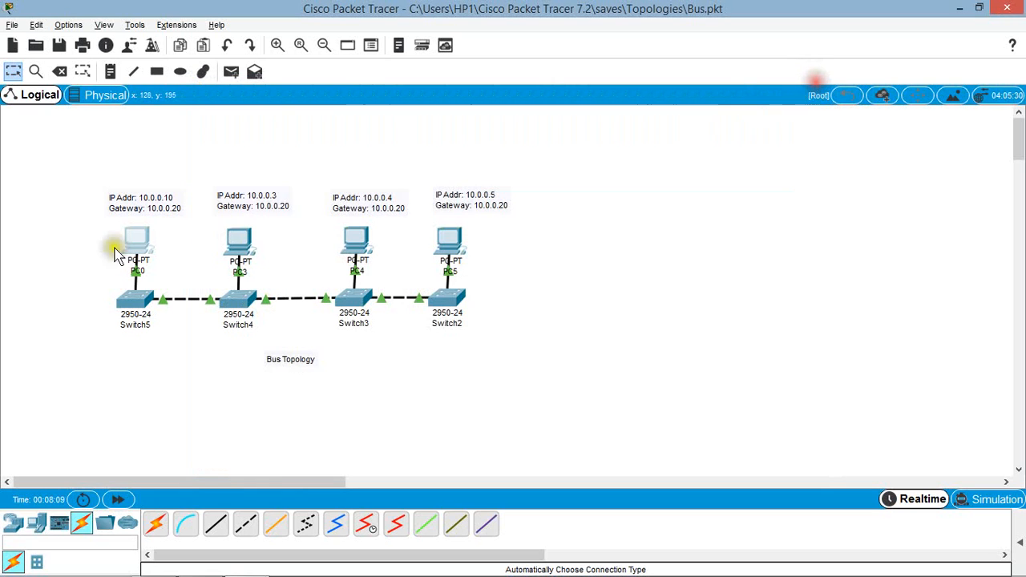
Step: Check the static IP address, subnet mask and default gateway in PC3's IP Configuration utility
{"action": "left_click", "coordinate": [239, 241]}
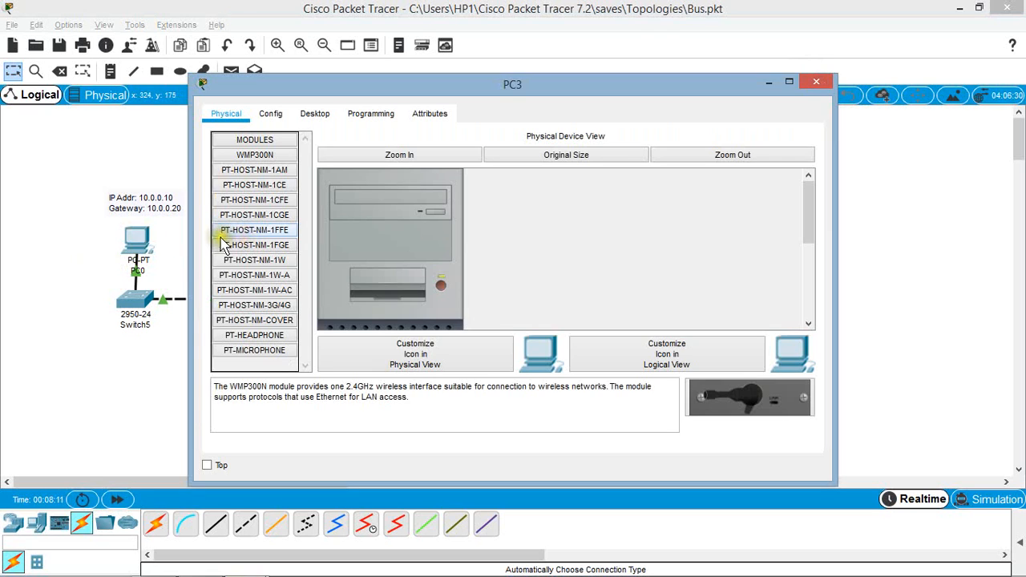
{"action": "left_click", "coordinate": [316, 117]}
{"action": "left_click", "coordinate": [273, 191]}
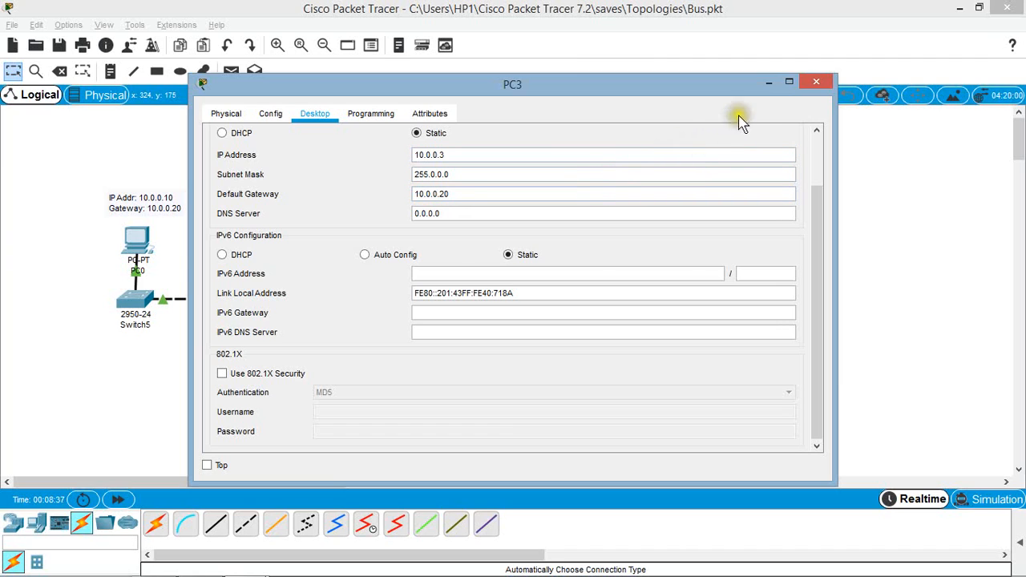
{"action": "left_click", "coordinate": [765, 86]}
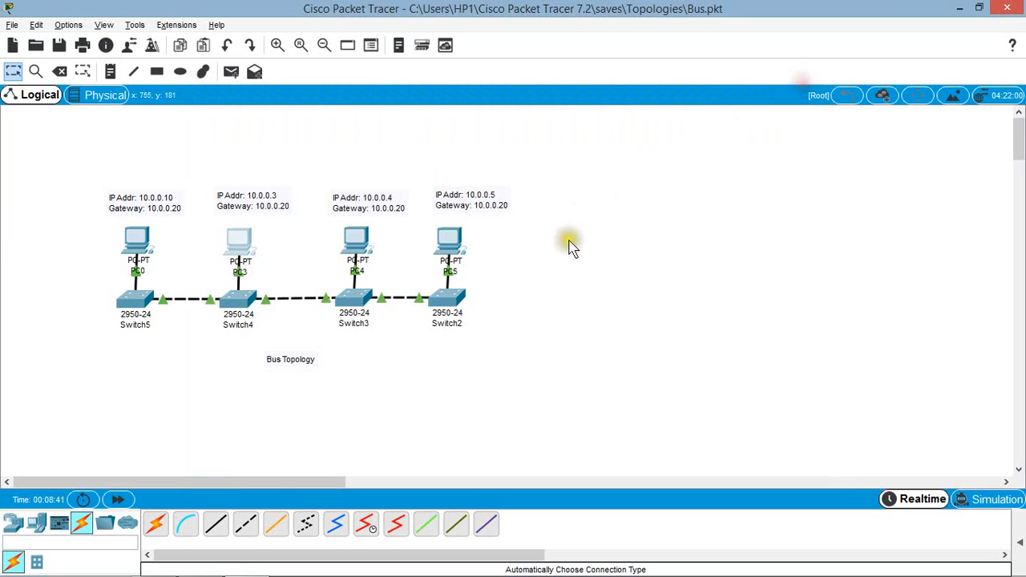
Step: Check the static IP address, subnet mask and default gateway in PC4's IP Configuration utility
{"action": "left_click", "coordinate": [362, 241]}
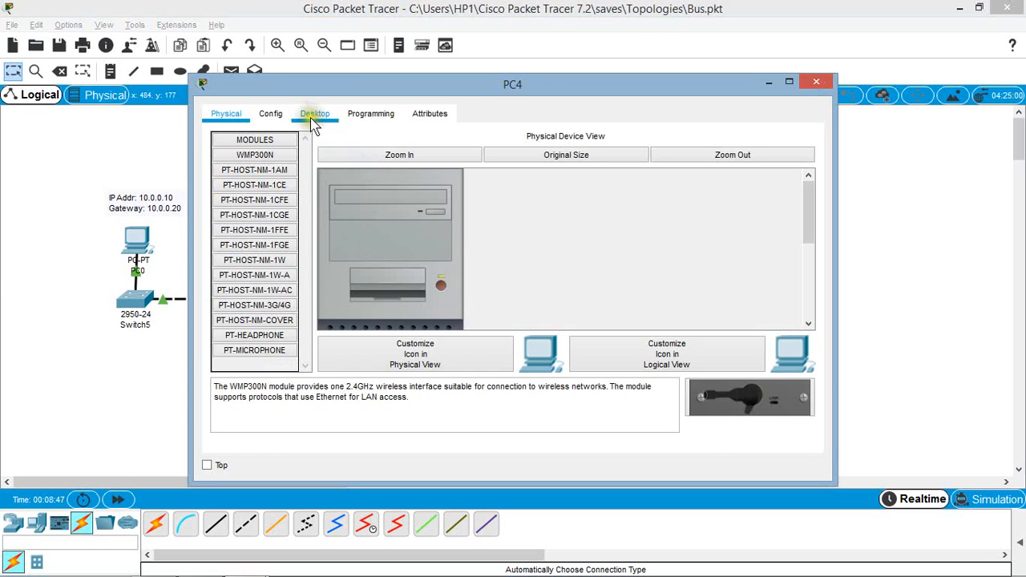
{"action": "left_click", "coordinate": [312, 116]}
{"action": "left_click", "coordinate": [276, 175]}
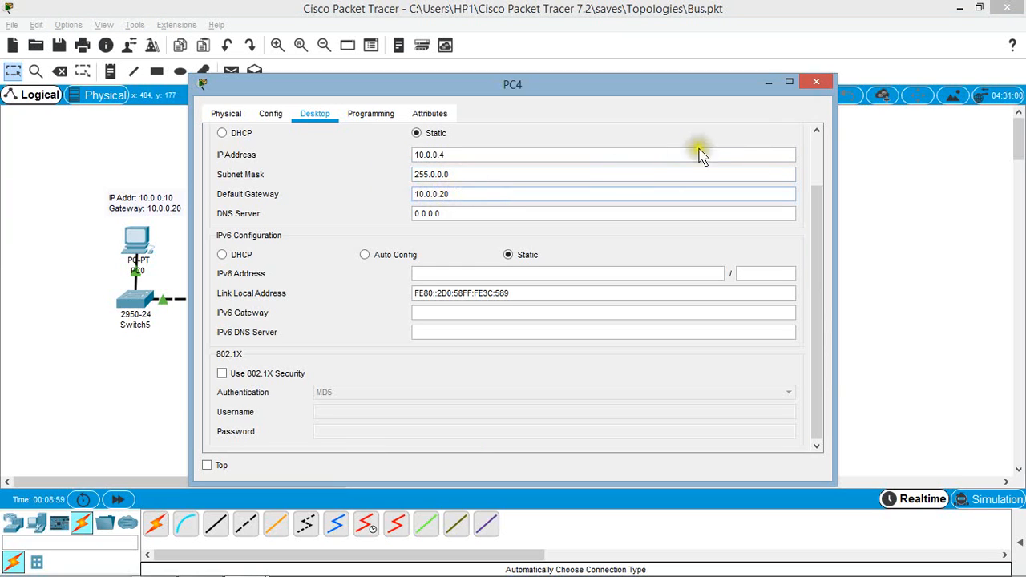
{"action": "left_click", "coordinate": [816, 83]}
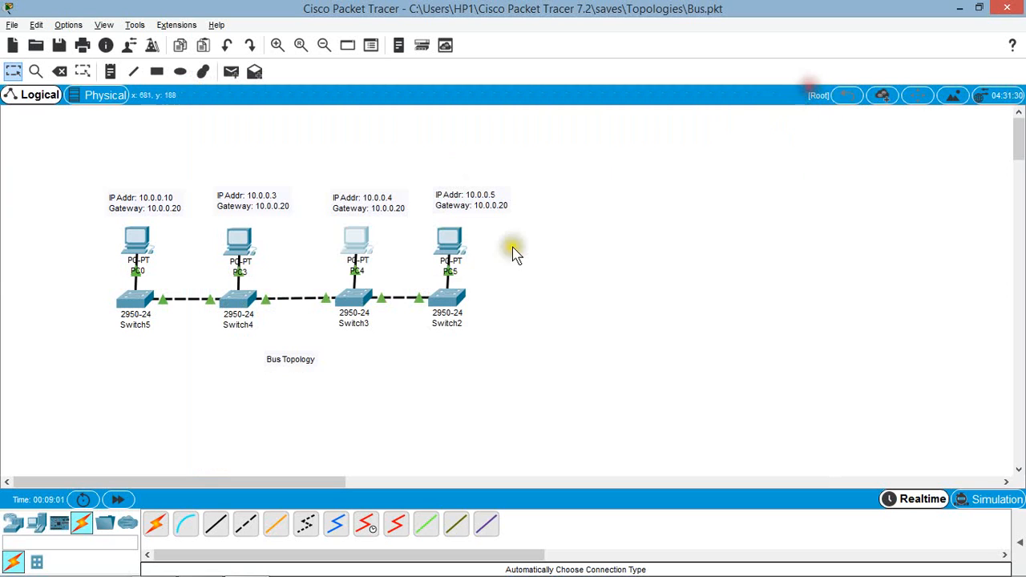
Step: Check the static IP address, subnet mask and default gateway in PC5's IP Configuration utility
{"action": "left_click", "coordinate": [449, 236]}
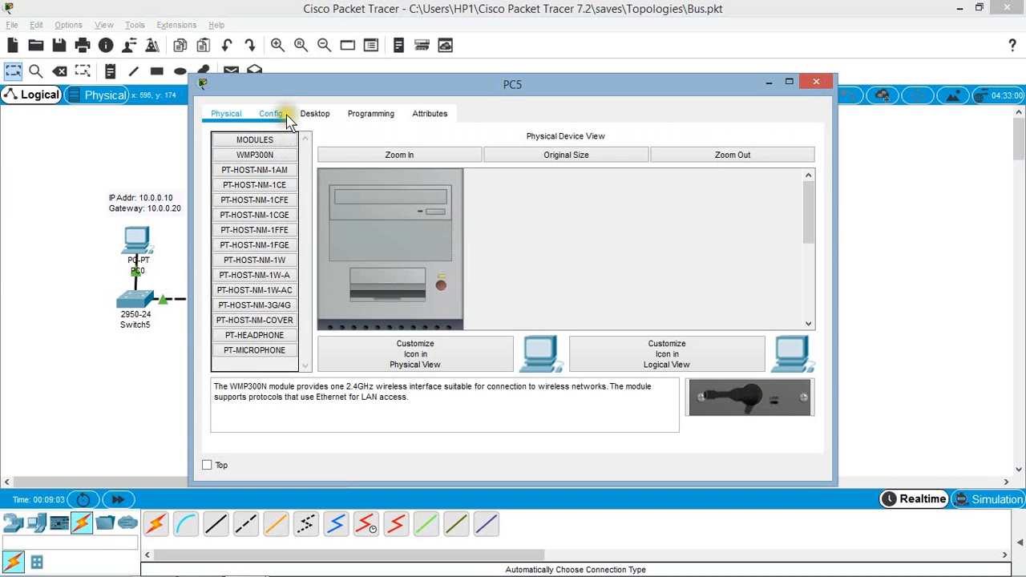
{"action": "left_click", "coordinate": [280, 114]}
{"action": "left_click", "coordinate": [315, 113]}
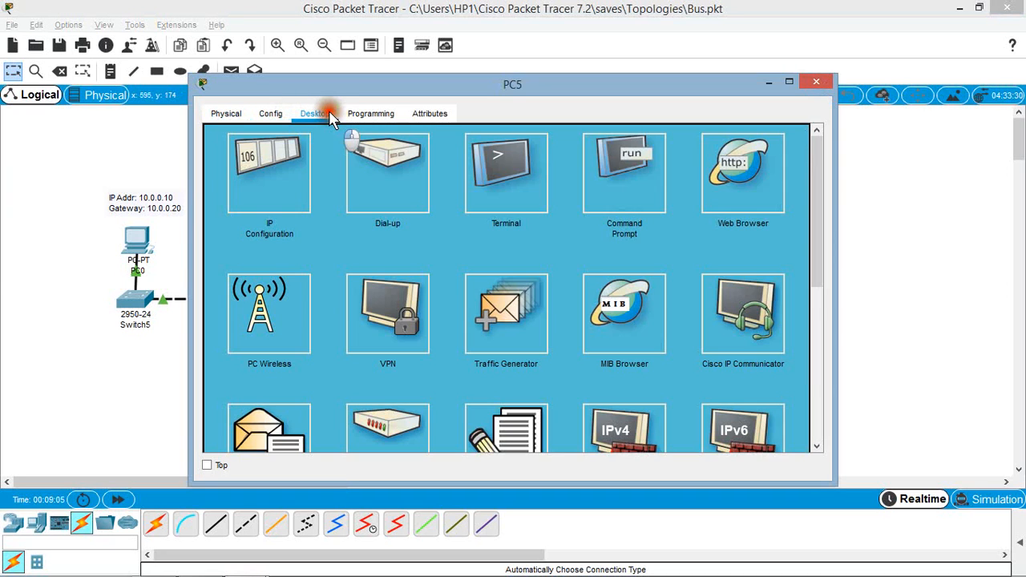
{"action": "left_click", "coordinate": [259, 171]}
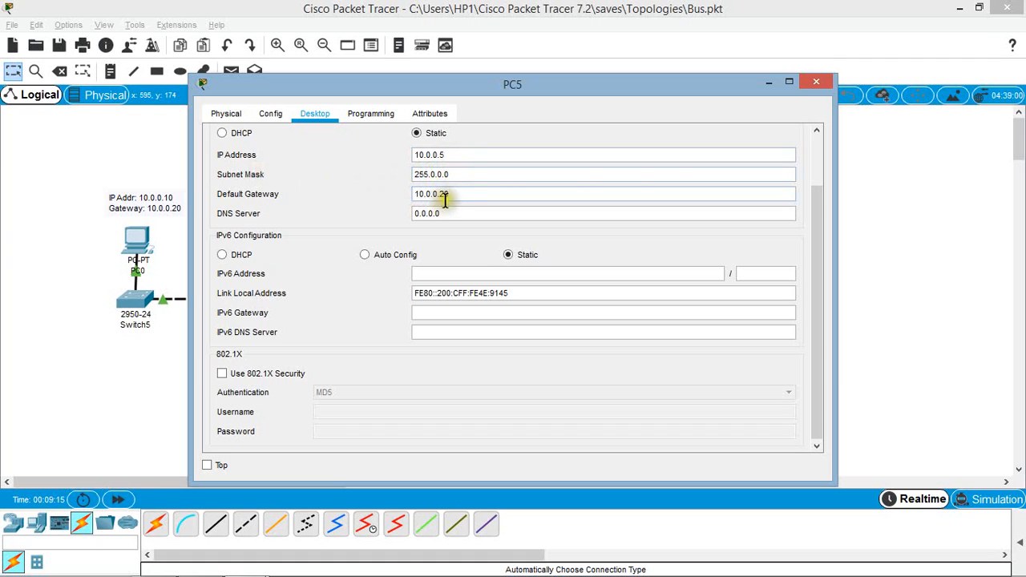
{"action": "left_click", "coordinate": [816, 83]}
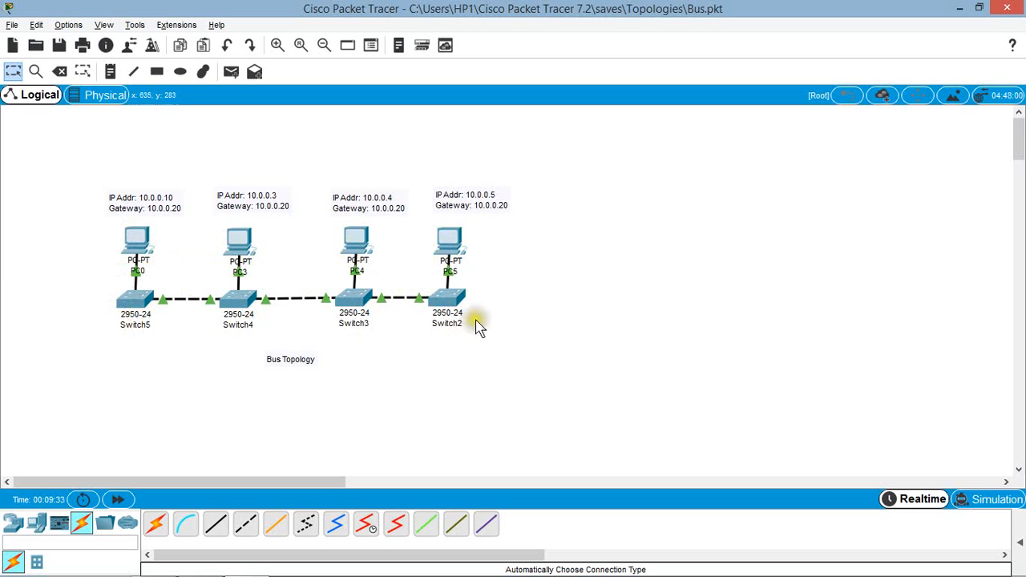
Step: Test connectivity from PC0 to PC5 by running "ping 10.0.0.5" in PC0's Command Prompt
{"action": "left_click", "coordinate": [137, 242]}
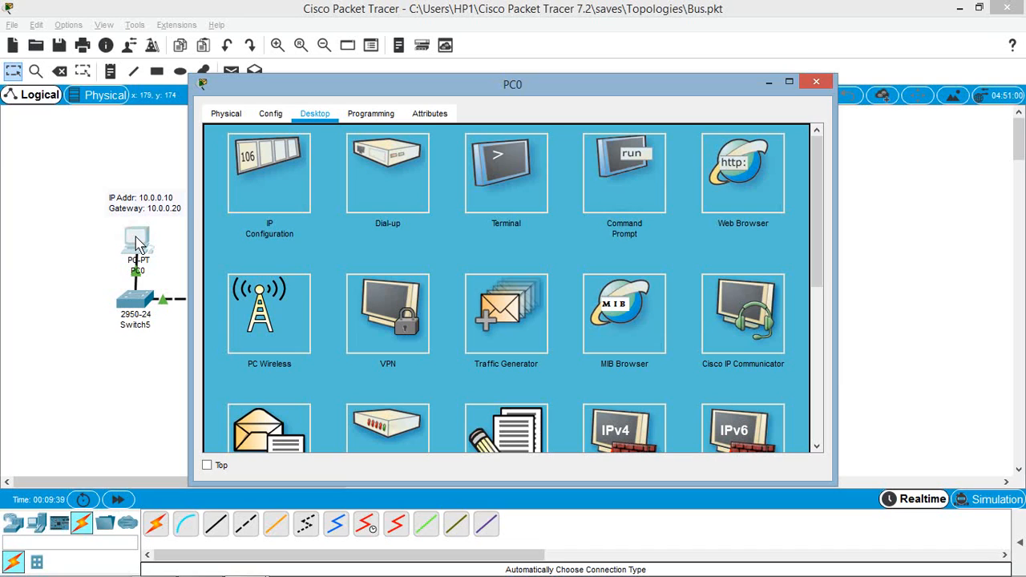
{"action": "left_click", "coordinate": [621, 183]}
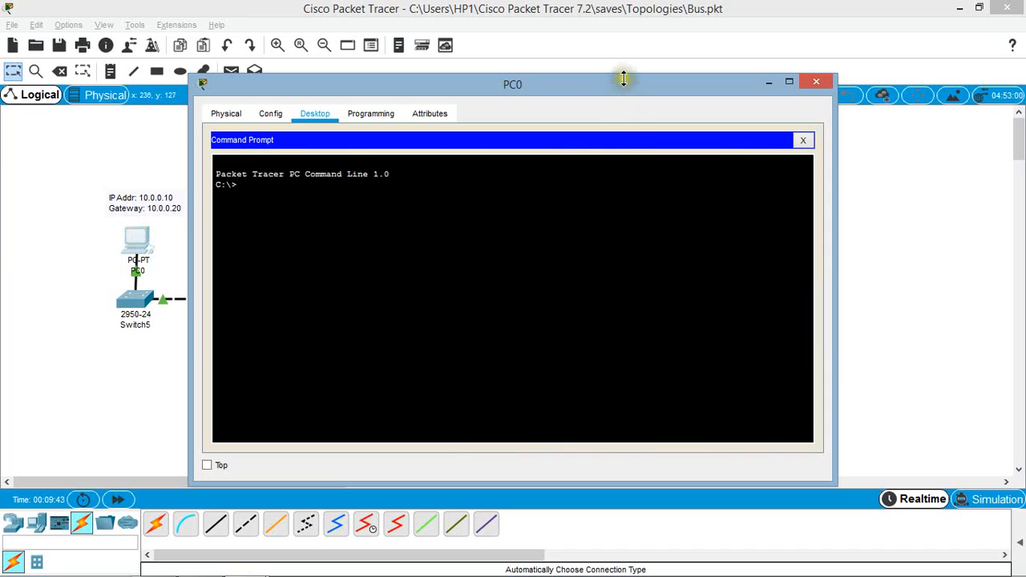
{"action": "left_click_drag", "start_coordinate": [621, 80], "coordinate": [621, 90]}
{"action": "left_click", "coordinate": [649, 92]}
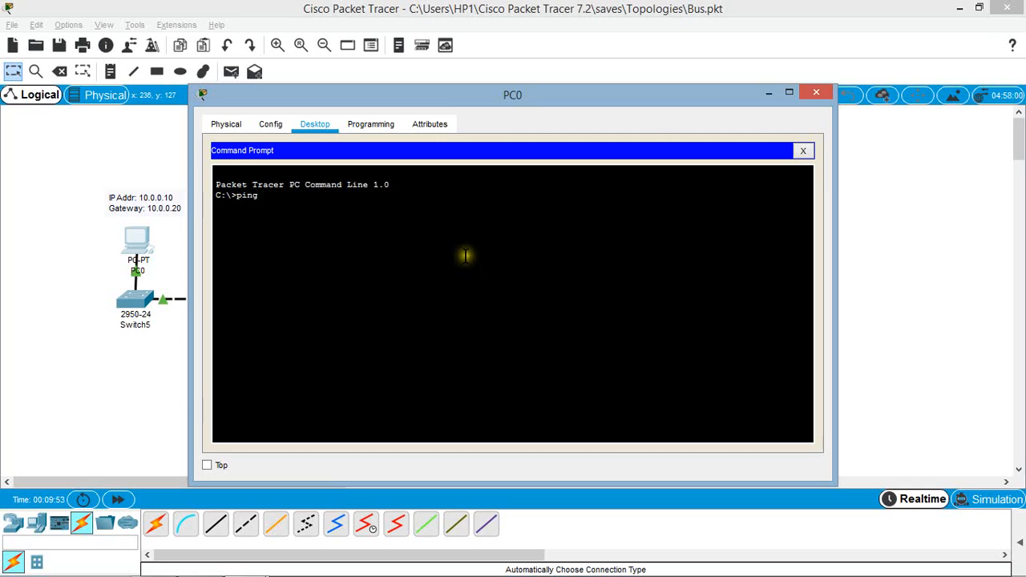
{"action": "left_click", "coordinate": [767, 95]}
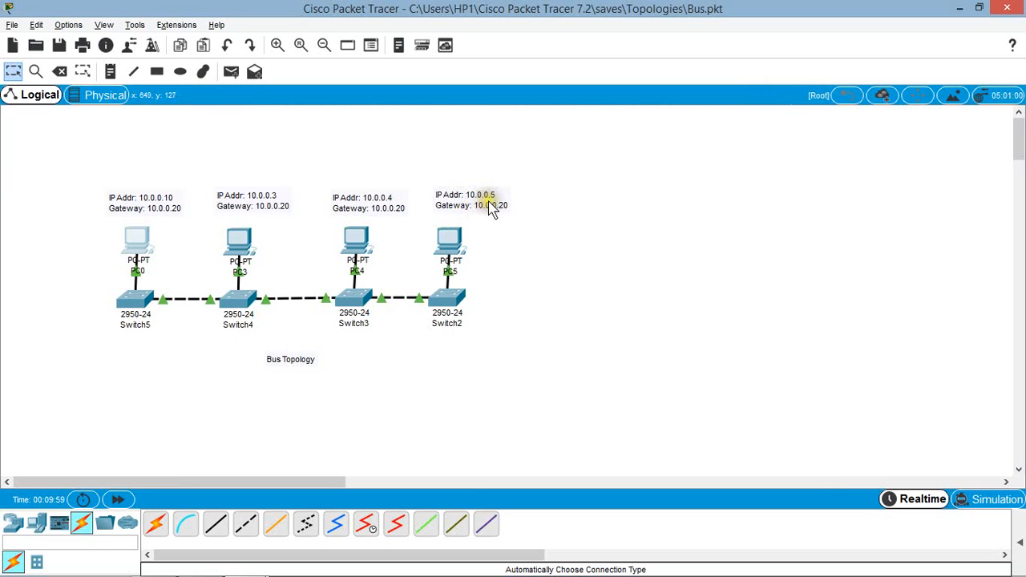
{"action": "mouse_move", "coordinate": [287, 574]}
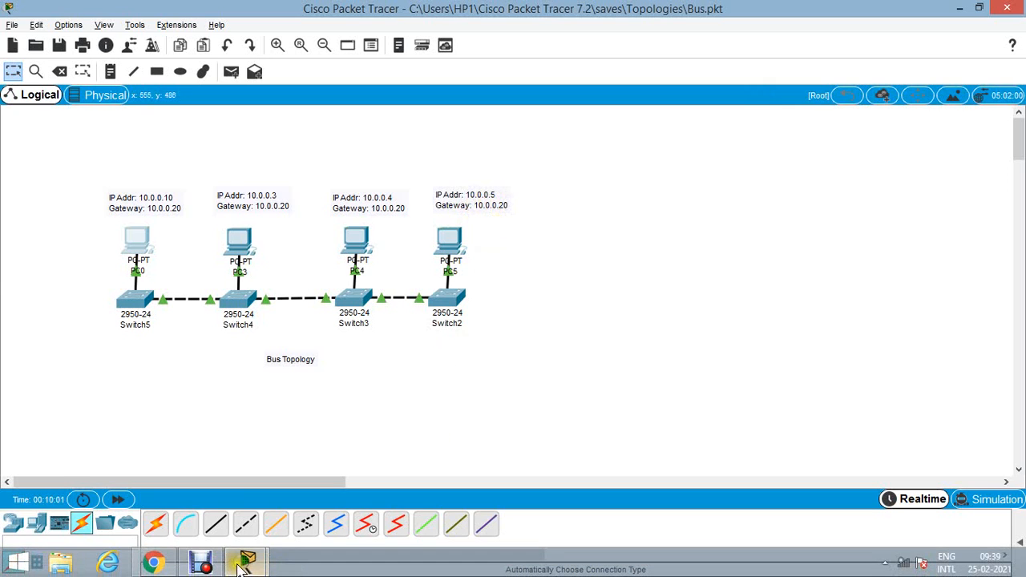
{"action": "mouse_move", "coordinate": [247, 562]}
{"action": "left_click", "coordinate": [329, 492]}
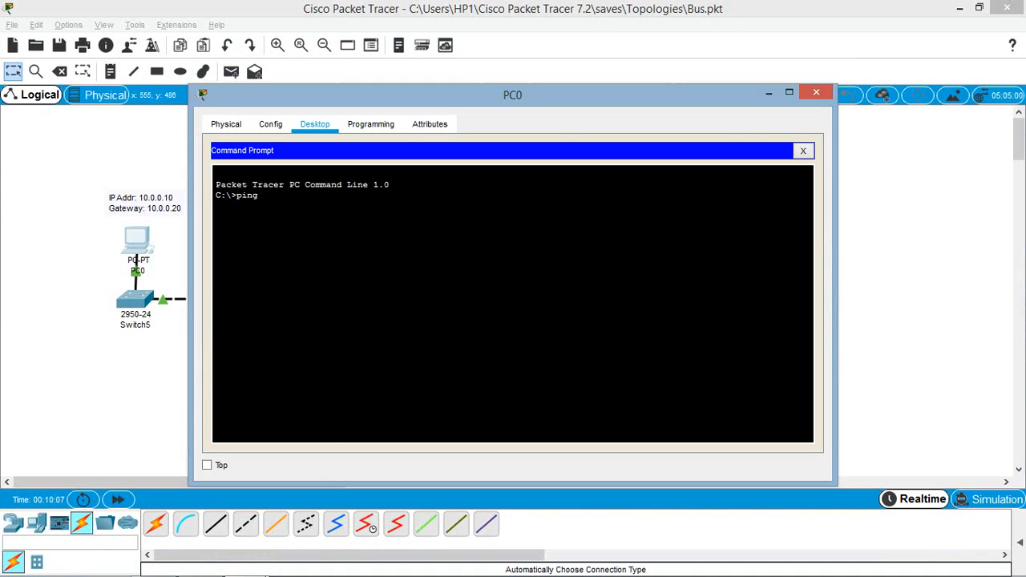
{"action": "left_click", "coordinate": [287, 210]}
{"action": "key", "text": "Return"}
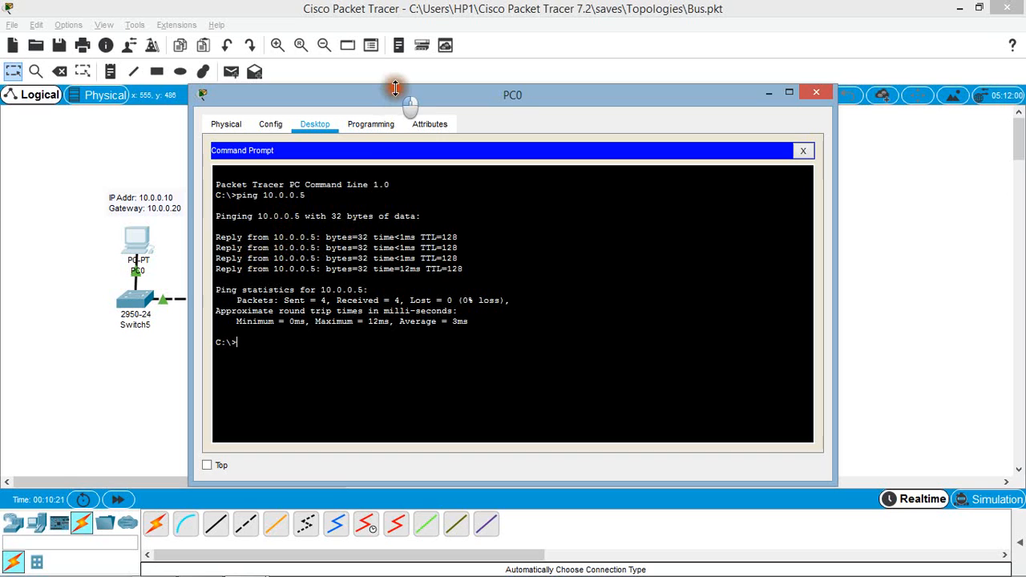
{"action": "left_click_drag", "start_coordinate": [395, 99], "coordinate": [722, 119]}
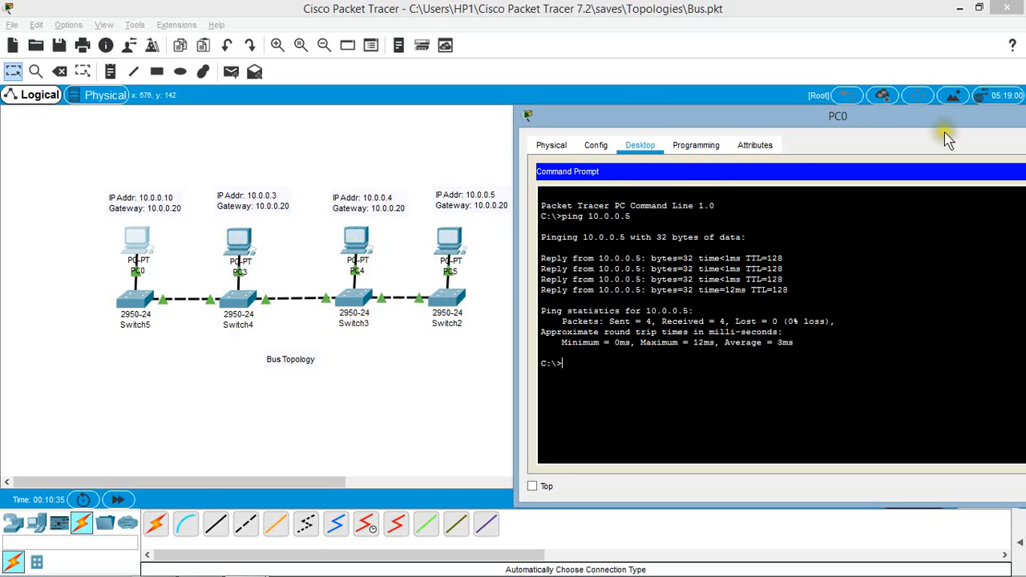
{"action": "left_click_drag", "start_coordinate": [936, 143], "coordinate": [702, 157]}
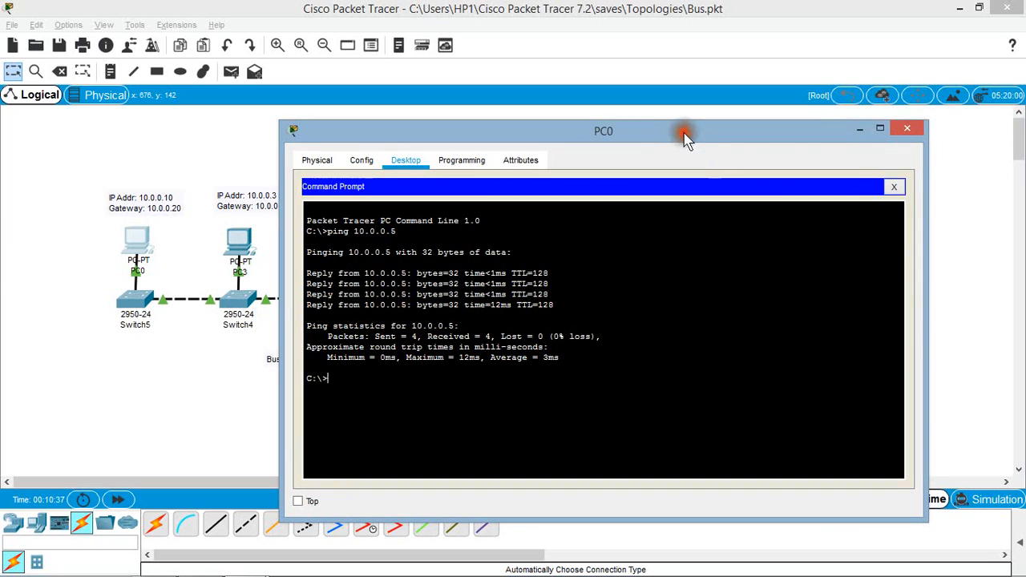
Step: Close PC0's window and add a simple PDU from PC0 to PC5
{"action": "left_click", "coordinate": [905, 134]}
{"action": "left_click", "coordinate": [907, 131]}
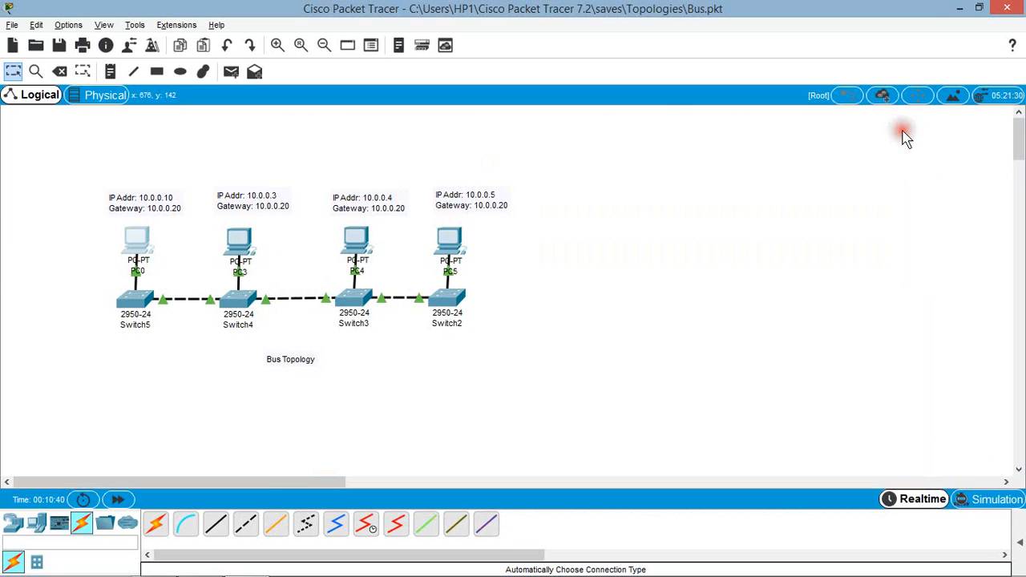
{"action": "left_click", "coordinate": [730, 204]}
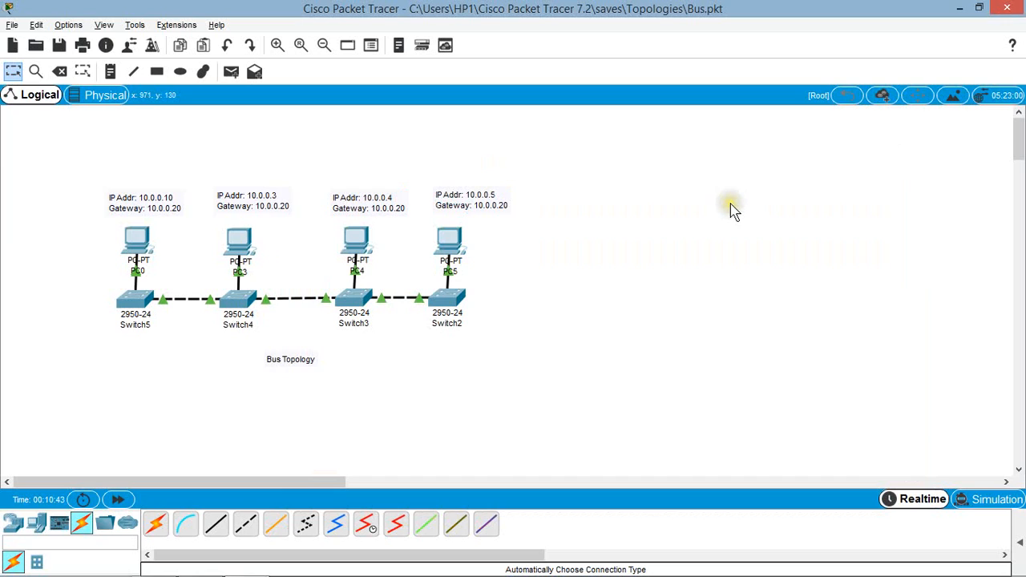
{"action": "left_click", "coordinate": [231, 71]}
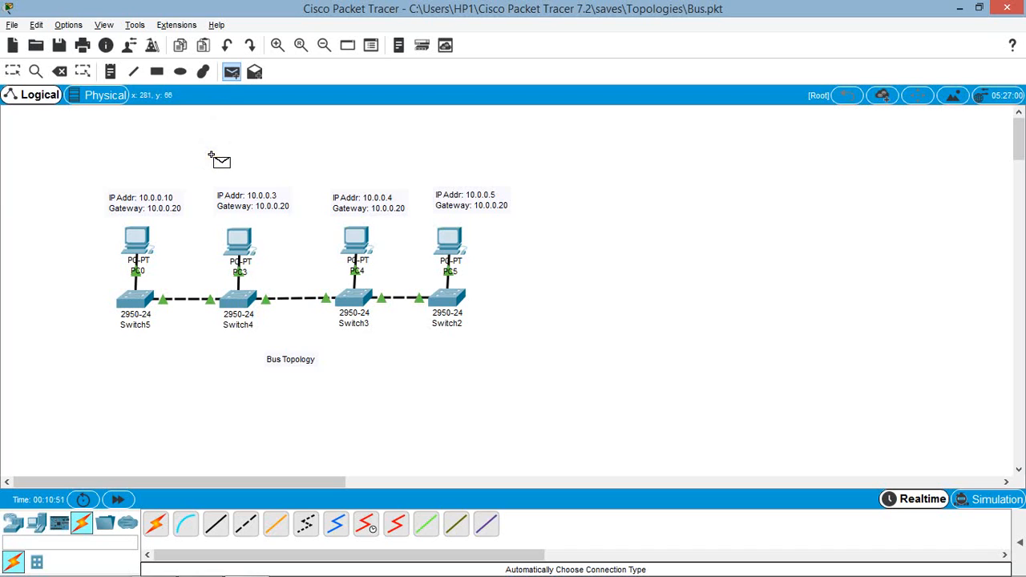
{"action": "left_click", "coordinate": [129, 228]}
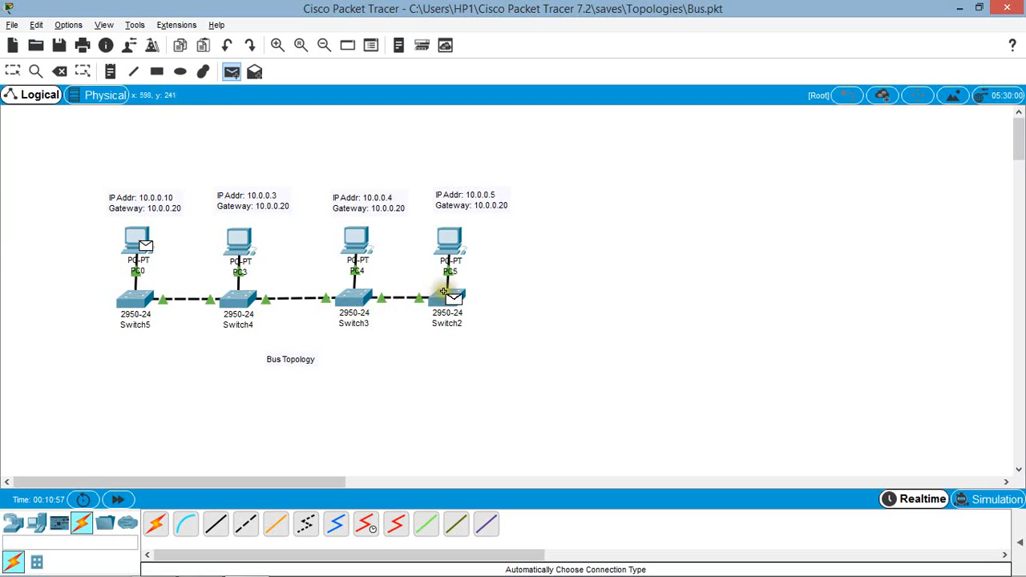
{"action": "left_click", "coordinate": [447, 232]}
{"action": "left_click", "coordinate": [447, 233]}
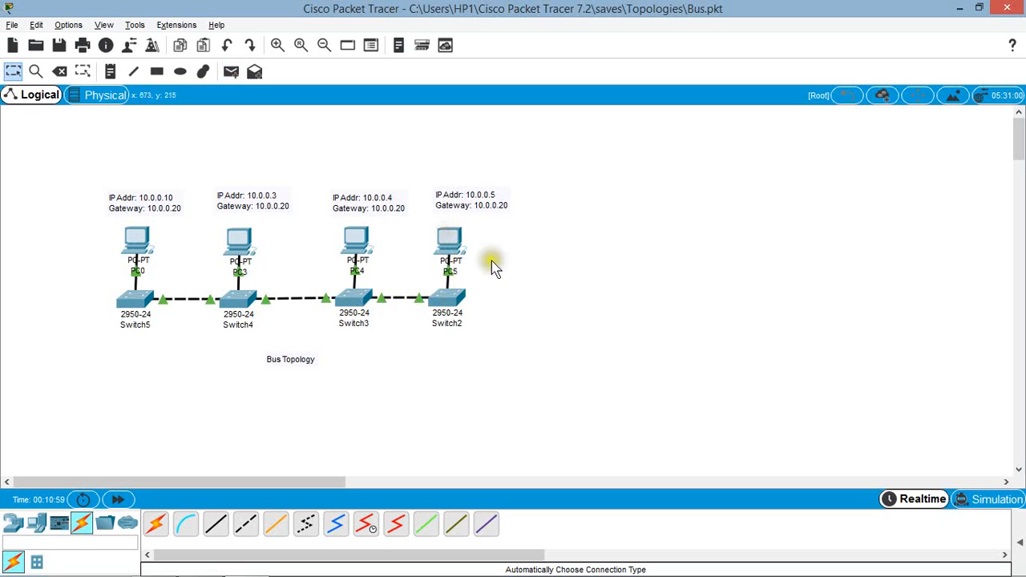
Step: Switch to Simulation mode and play the simulation, following the ICMP packet's path between PC0 and PC5 through the switches
{"action": "left_click", "coordinate": [986, 500]}
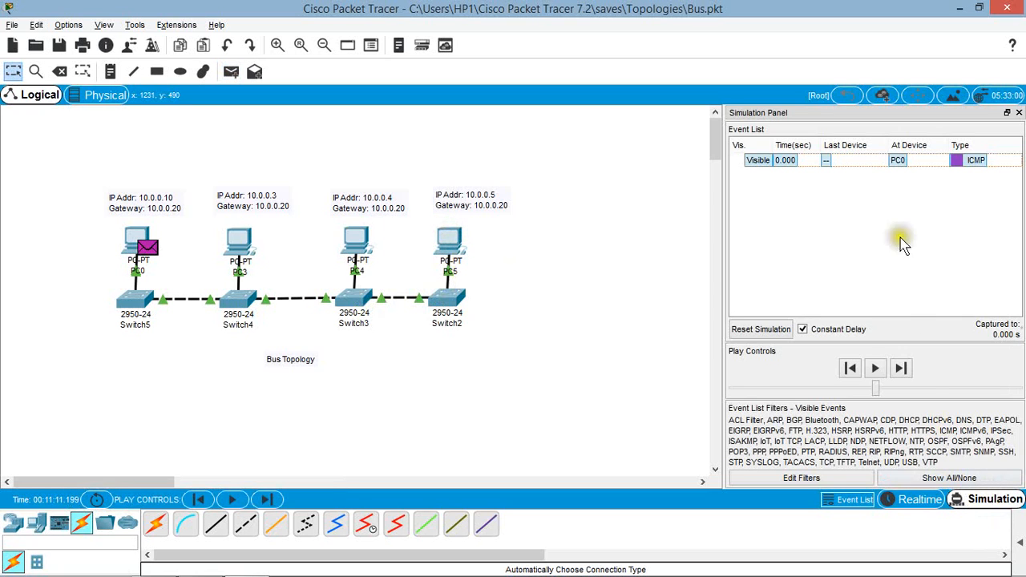
{"action": "left_click", "coordinate": [876, 370]}
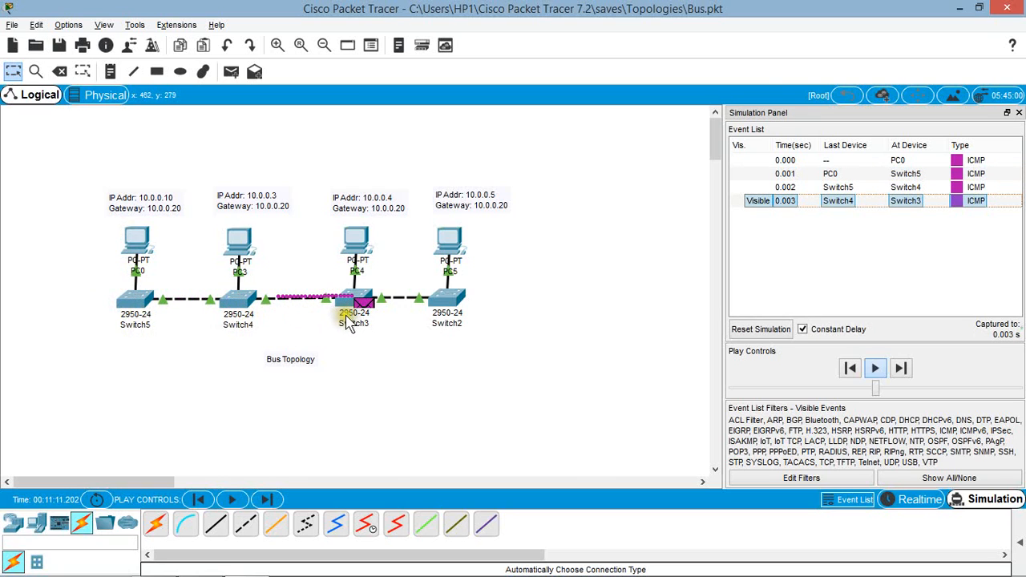
{"action": "mouse_move", "coordinate": [359, 323]}
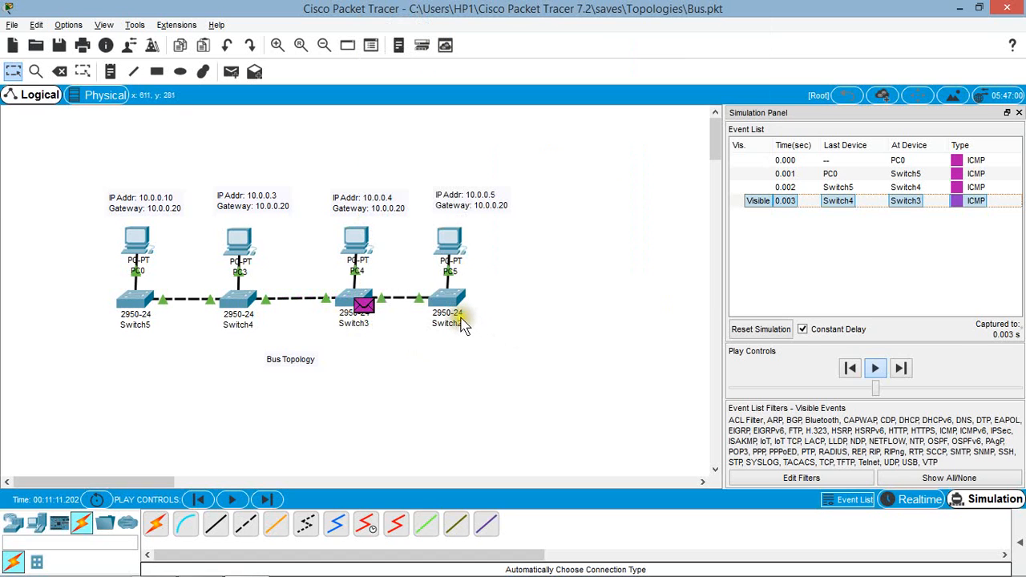
{"action": "mouse_move", "coordinate": [462, 325]}
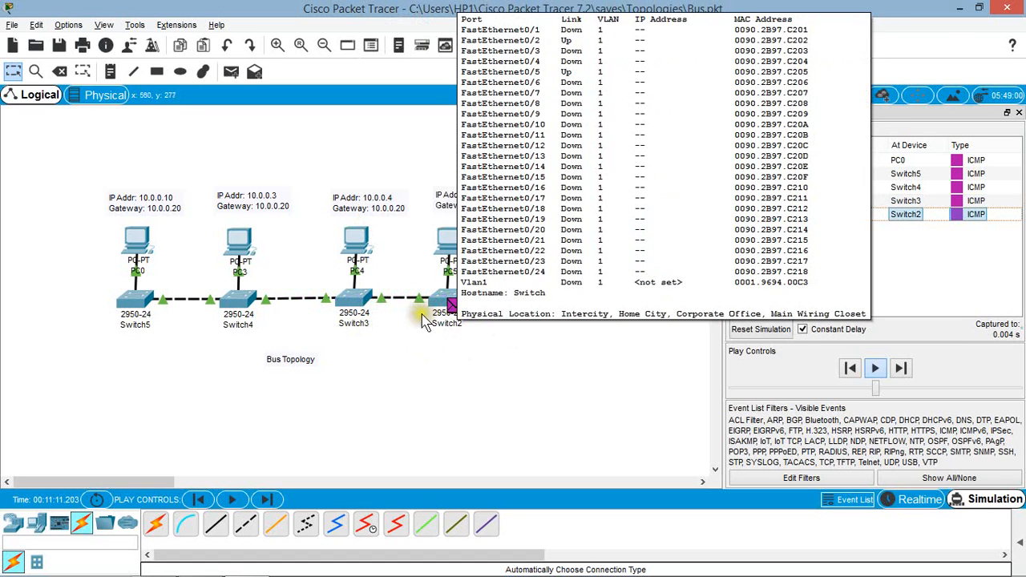
{"action": "left_click", "coordinate": [385, 405]}
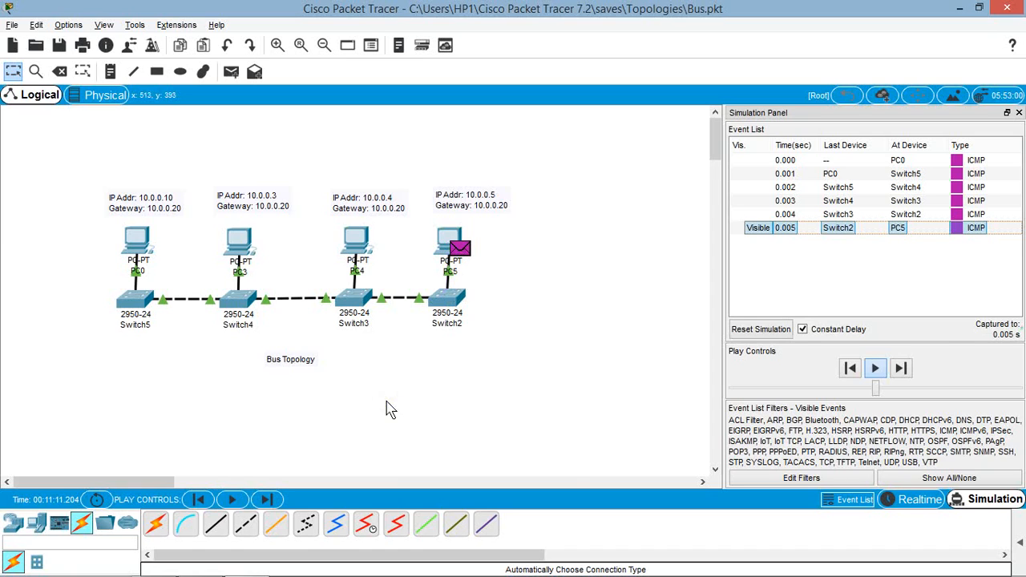
{"action": "left_click", "coordinate": [387, 401]}
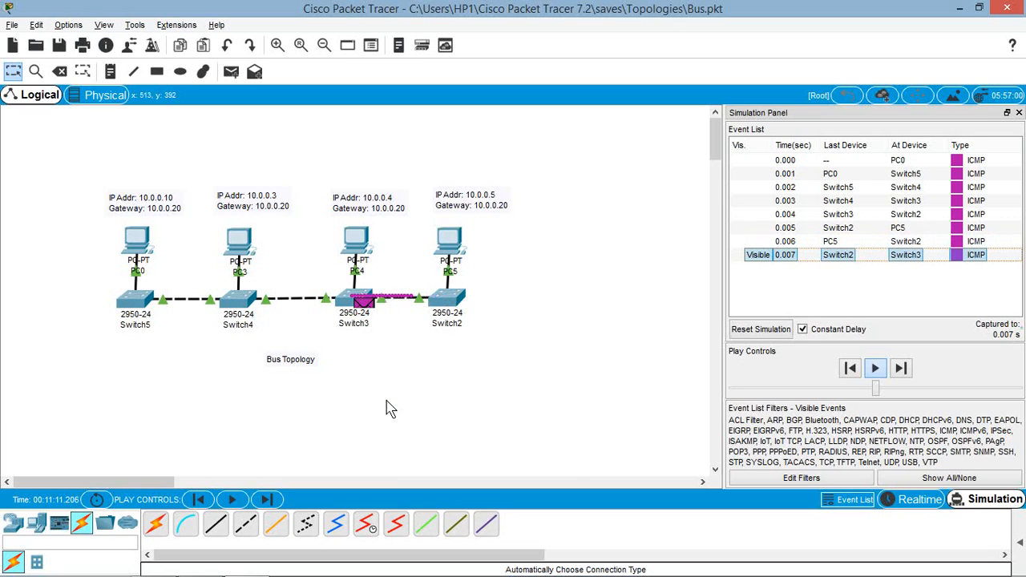
{"action": "left_click", "coordinate": [340, 335]}
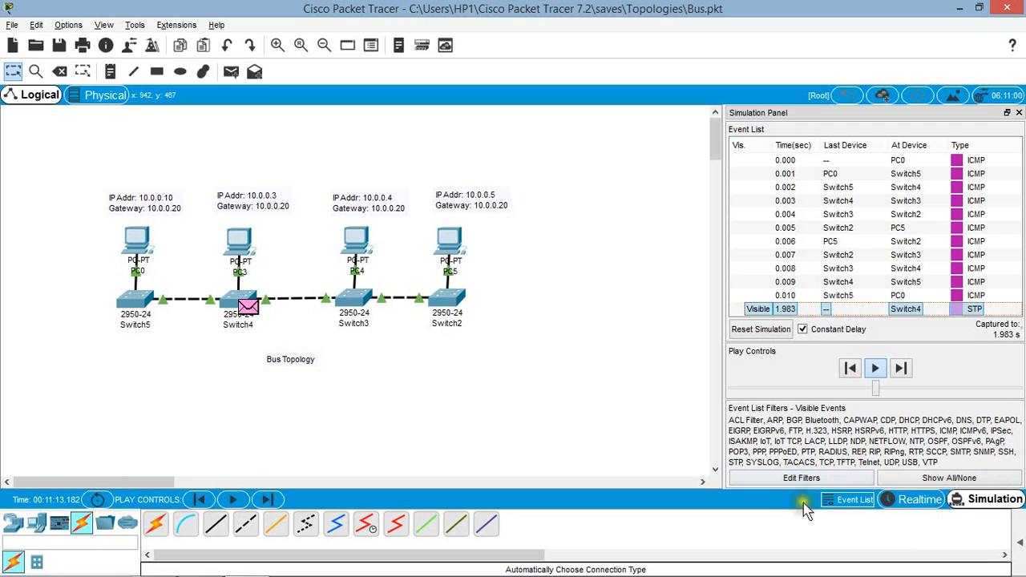
{"action": "left_click", "coordinate": [852, 501]}
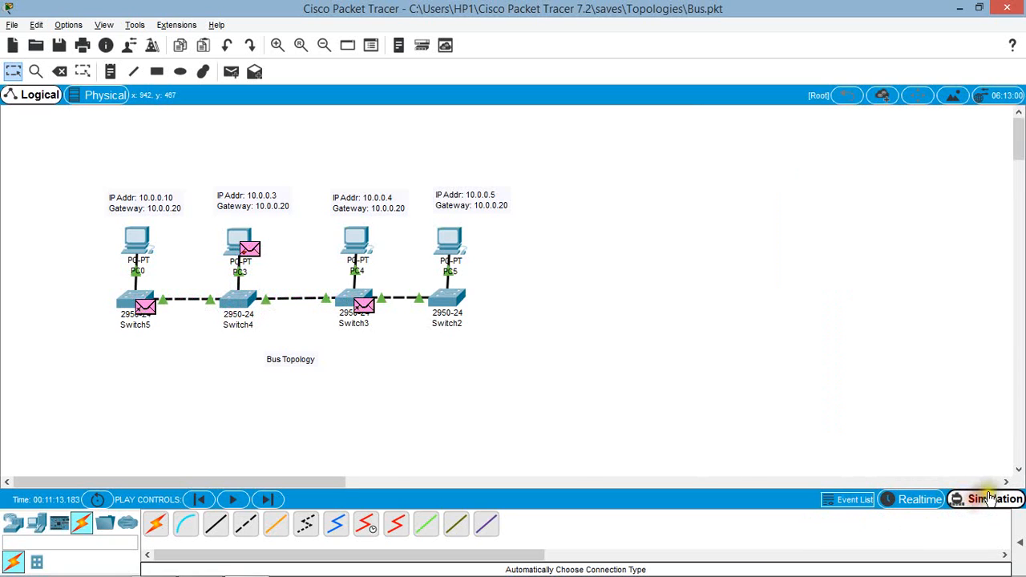
{"action": "mouse_move", "coordinate": [1017, 144]}
{"action": "left_mouse_down"}
{"action": "mouse_move", "coordinate": [1017, 252]}
{"action": "mouse_move", "coordinate": [1022, 130]}
{"action": "left_mouse_up"}
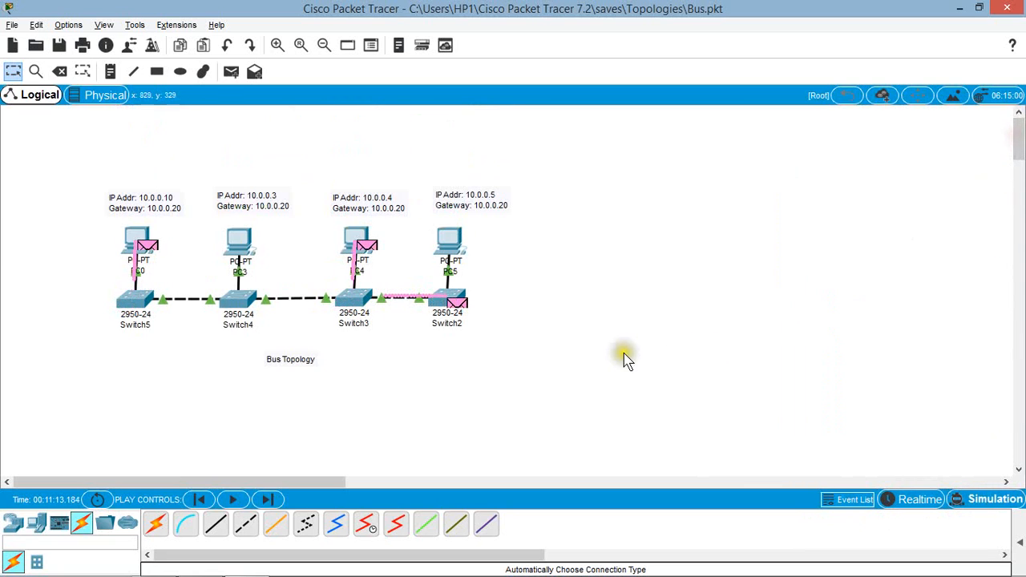
{"action": "left_click", "coordinate": [992, 483]}
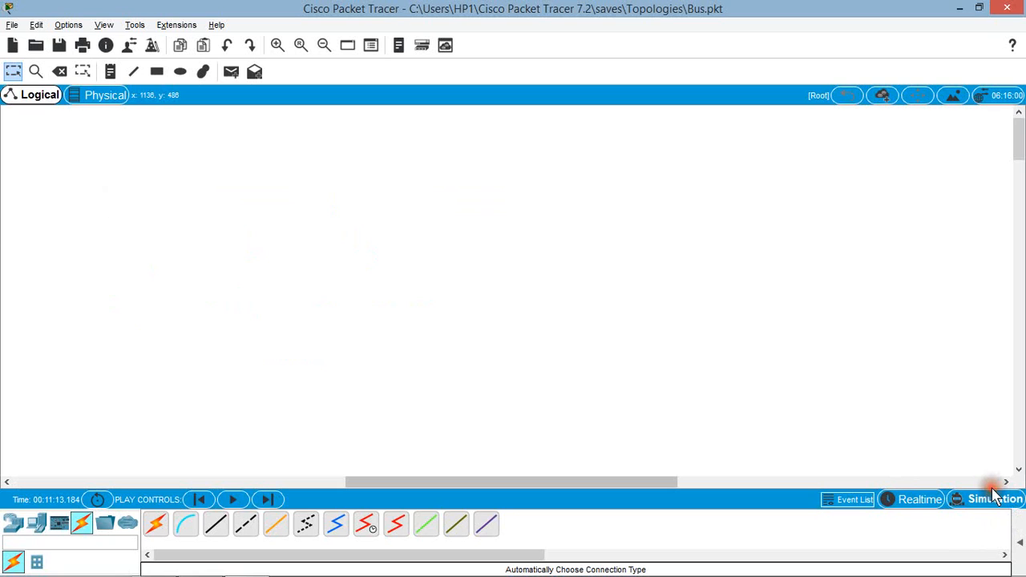
{"action": "mouse_move", "coordinate": [1018, 142]}
{"action": "left_mouse_down"}
{"action": "mouse_move", "coordinate": [1019, 230]}
{"action": "mouse_move", "coordinate": [1018, 133]}
{"action": "left_mouse_up"}
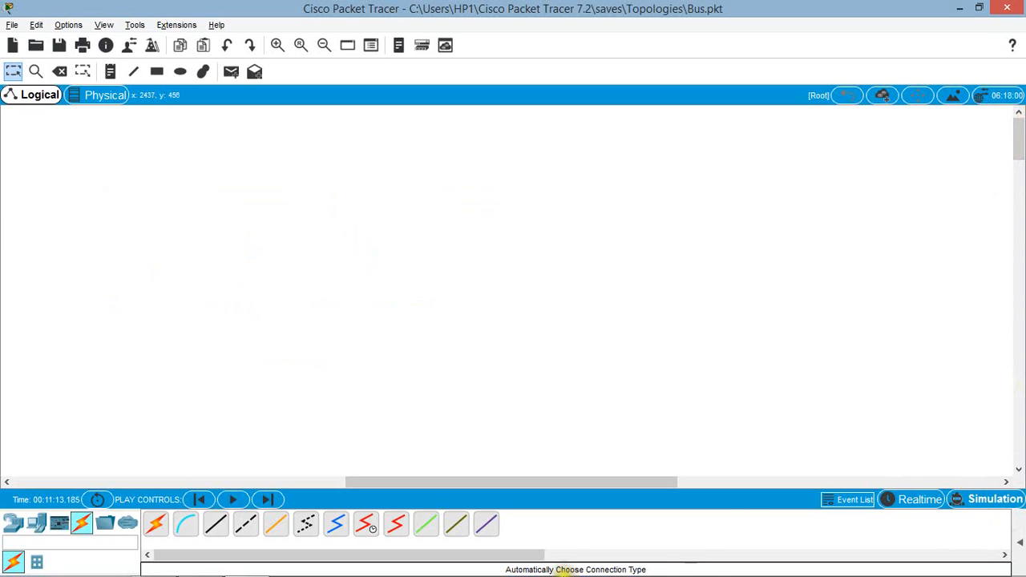
{"action": "left_click_drag", "start_coordinate": [440, 481], "coordinate": [87, 485]}
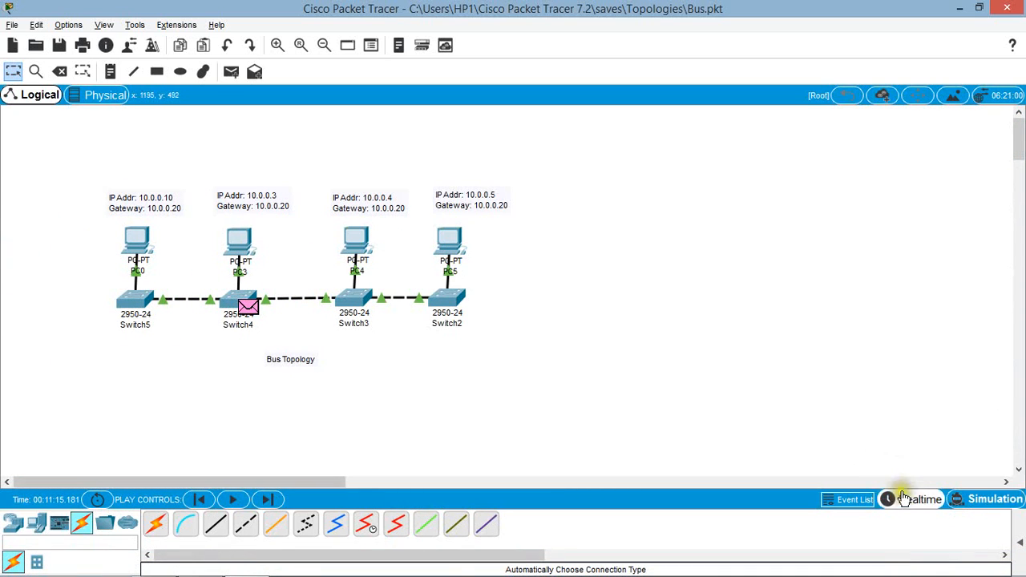
{"action": "left_click", "coordinate": [853, 500]}
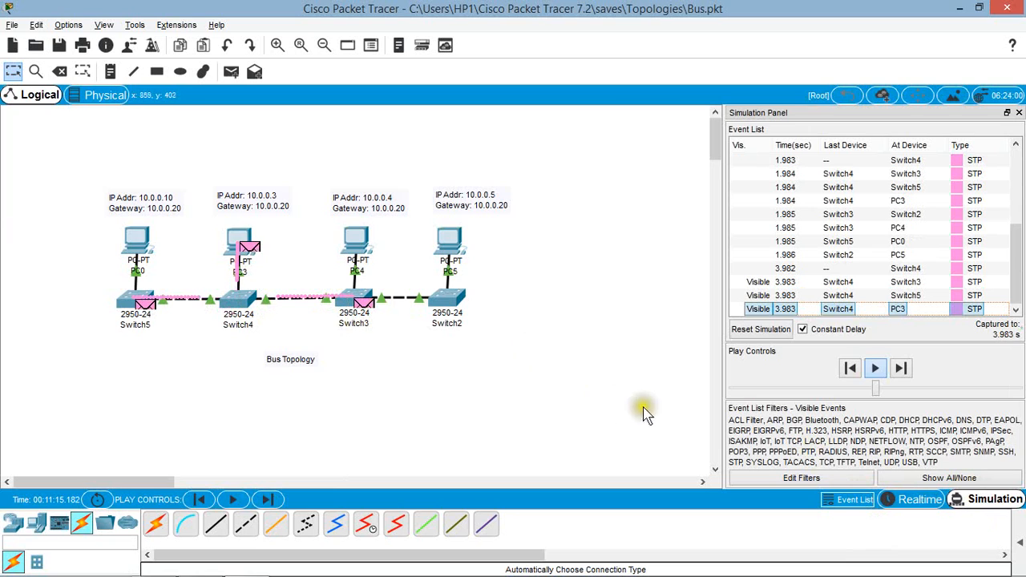
Step: Display the PDU list and delete Scenario 0 with its PC0-to-PC5 test packet
{"action": "left_click", "coordinate": [1020, 545]}
{"action": "left_click", "coordinate": [623, 544]}
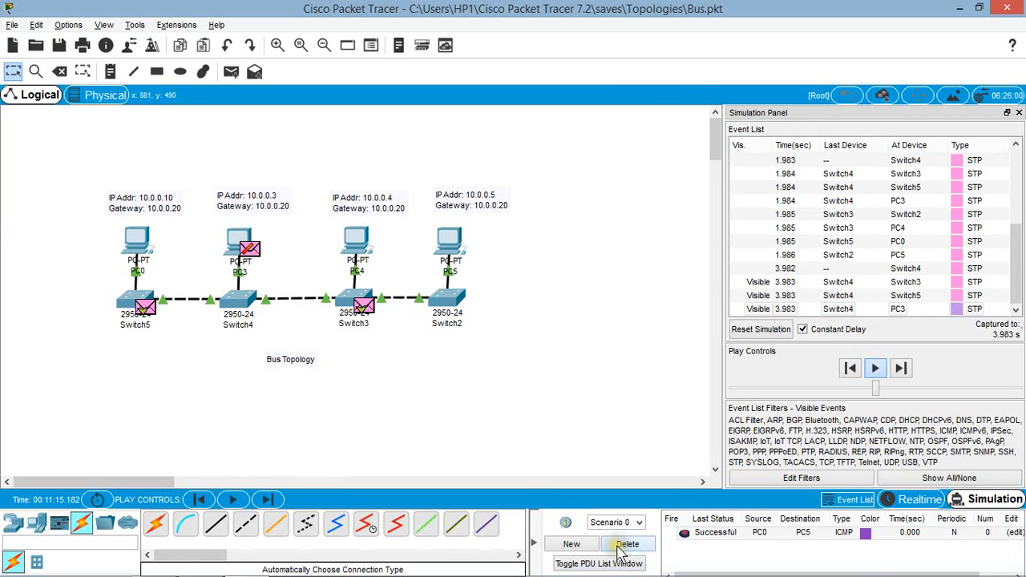
{"action": "left_click", "coordinate": [624, 546]}
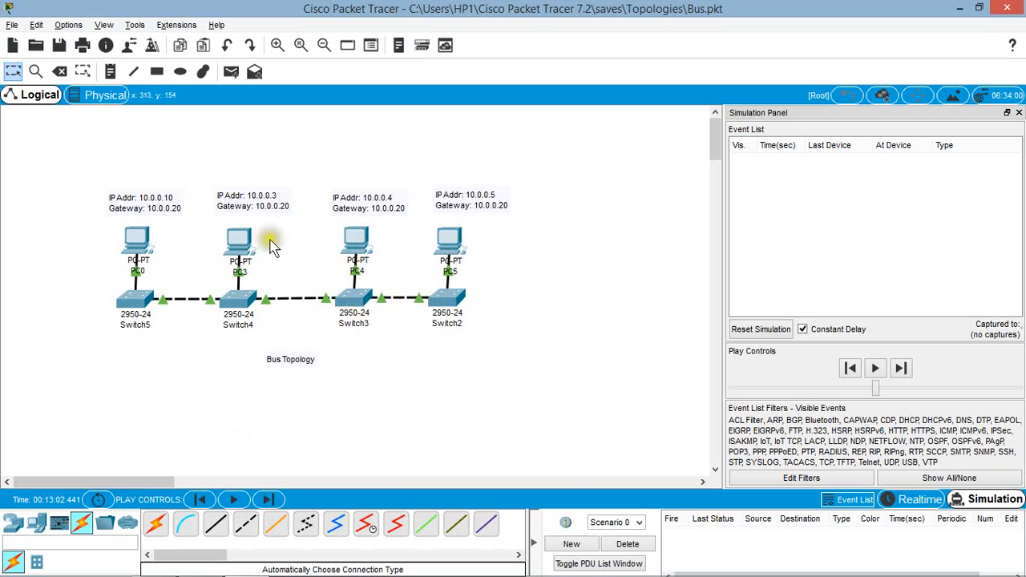
Step: Delete the cable between Switch3 and Switch2 and return to the selection tool
{"action": "left_click", "coordinate": [62, 74]}
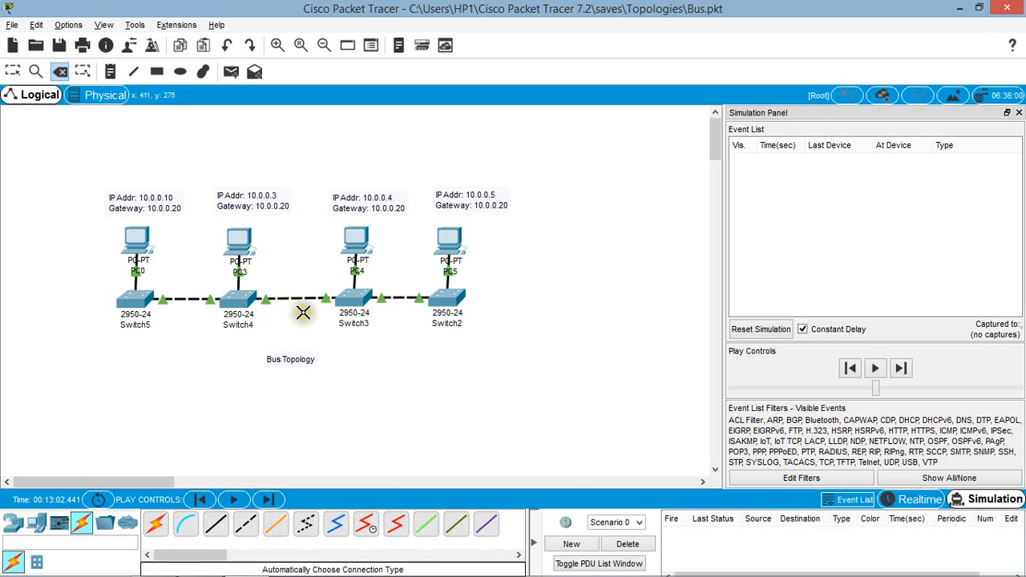
{"action": "left_click", "coordinate": [391, 297]}
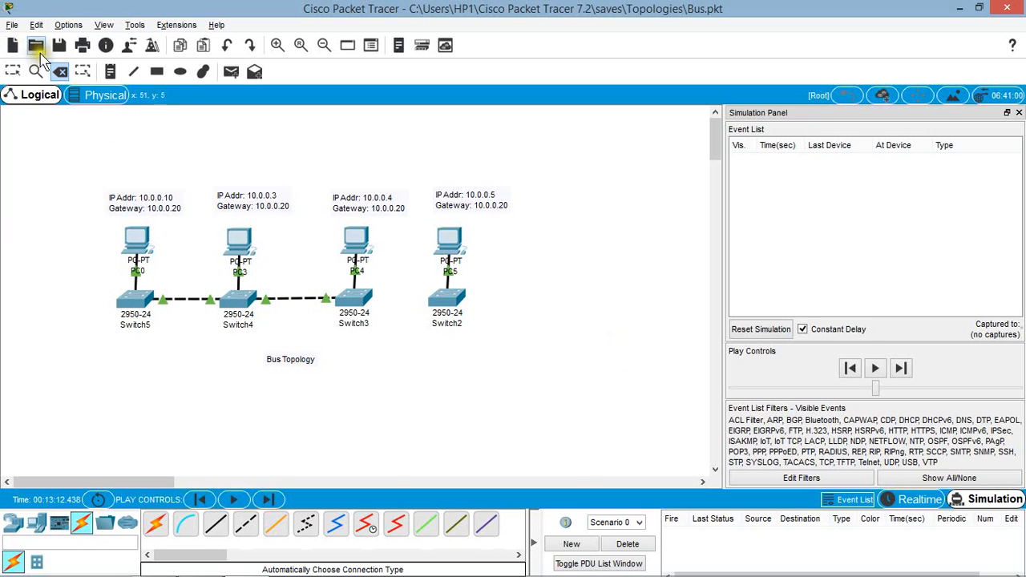
{"action": "left_click", "coordinate": [13, 71]}
Step: Run "ping 10.0.0.5" in PC0's Command Prompt with the Switch3–Switch2 link removed, and close PC0's window
{"action": "left_click", "coordinate": [134, 242]}
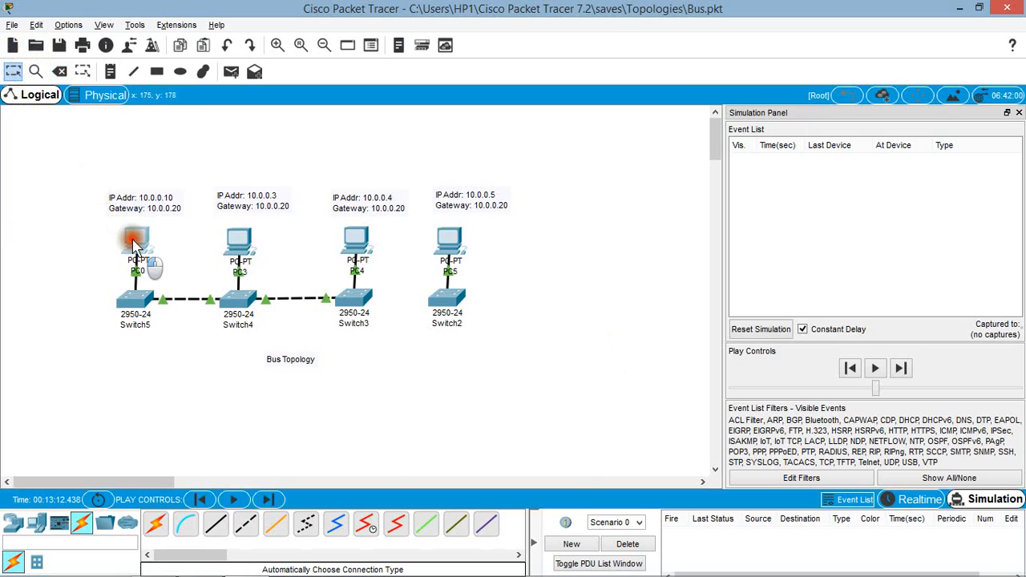
{"action": "left_click", "coordinate": [627, 185]}
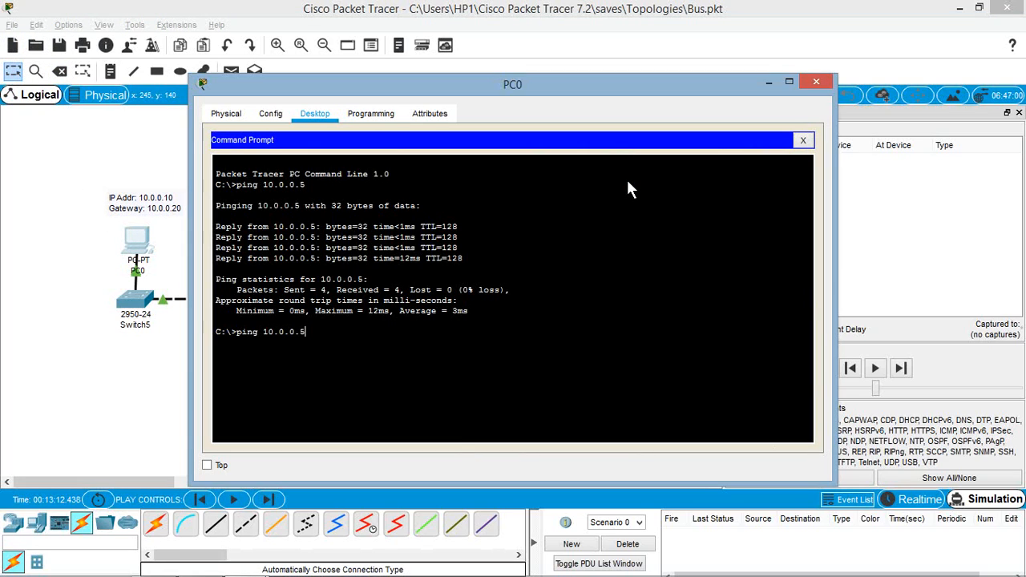
{"action": "key", "text": "Return"}
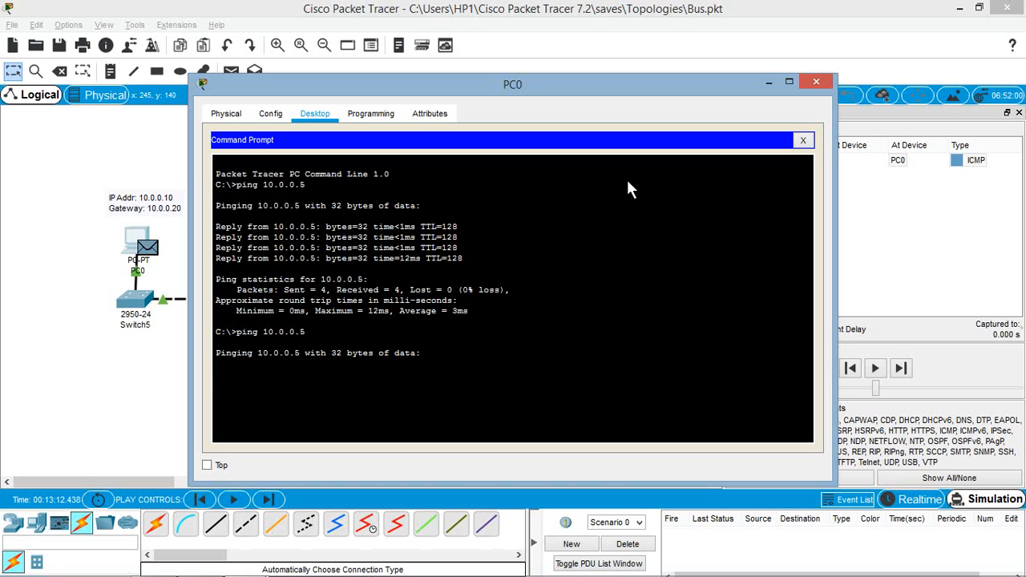
{"action": "left_click_drag", "start_coordinate": [596, 88], "coordinate": [1004, 105]}
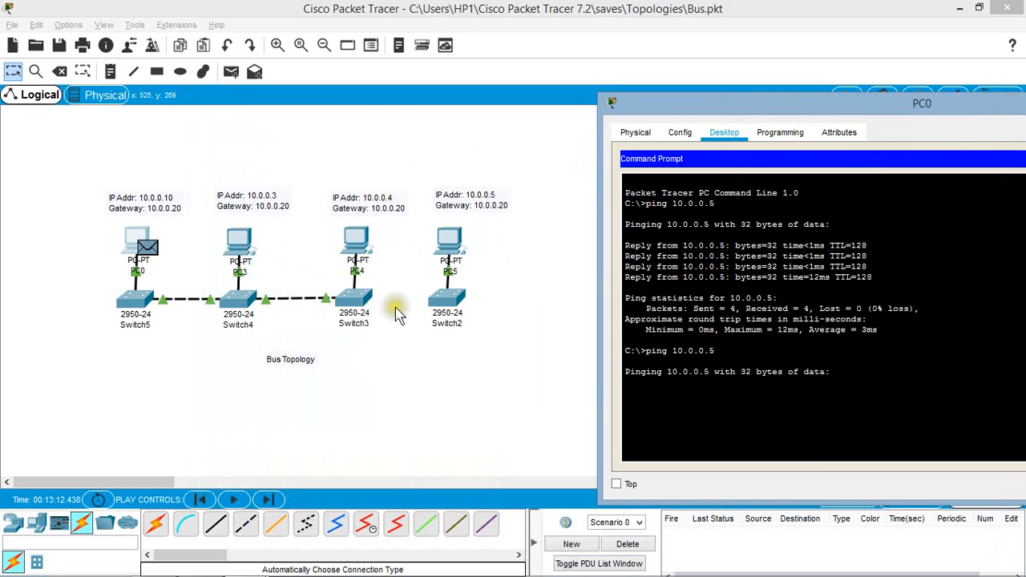
{"action": "left_click_drag", "start_coordinate": [721, 111], "coordinate": [636, 94]}
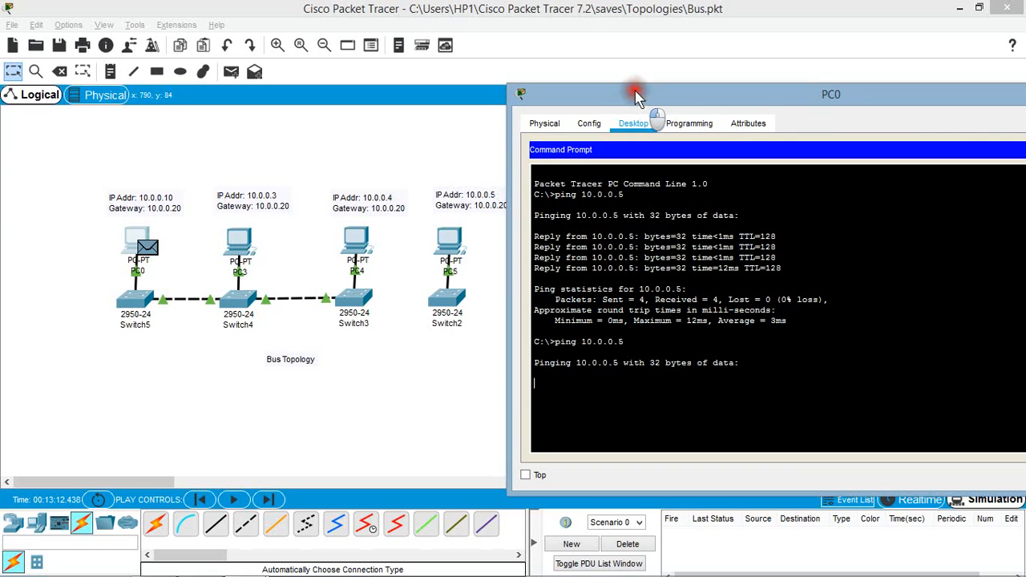
{"action": "left_click_drag", "start_coordinate": [636, 94], "coordinate": [504, 97]}
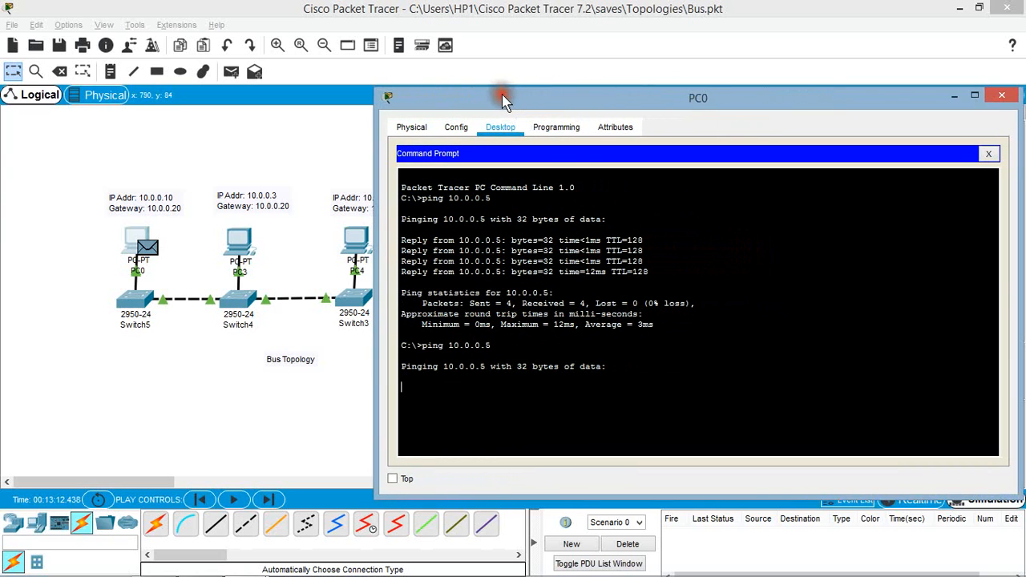
{"action": "left_click", "coordinate": [1000, 96]}
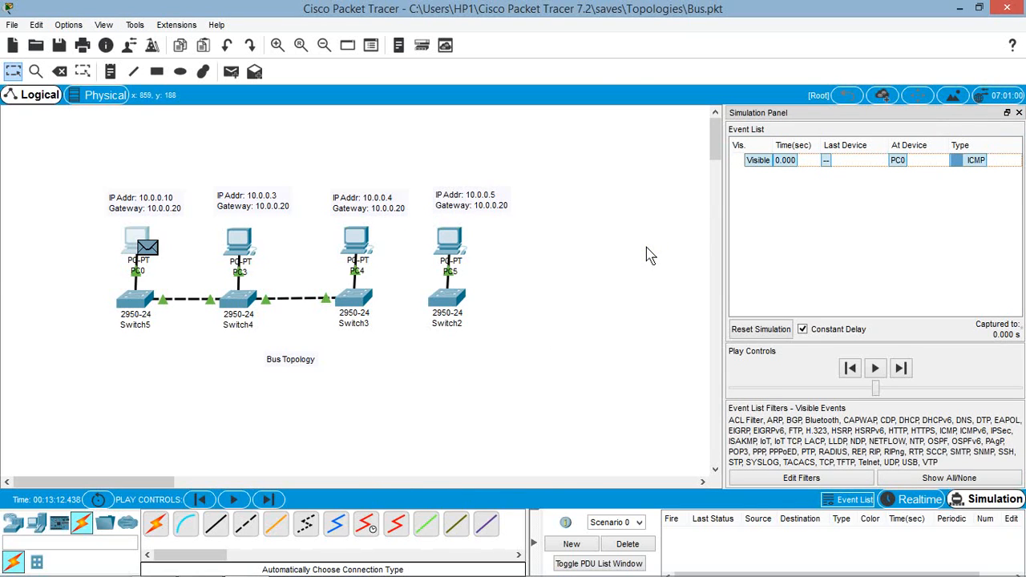
Step: Save the bus network and open the mesh file from the Topologies folder
{"action": "left_click", "coordinate": [13, 24]}
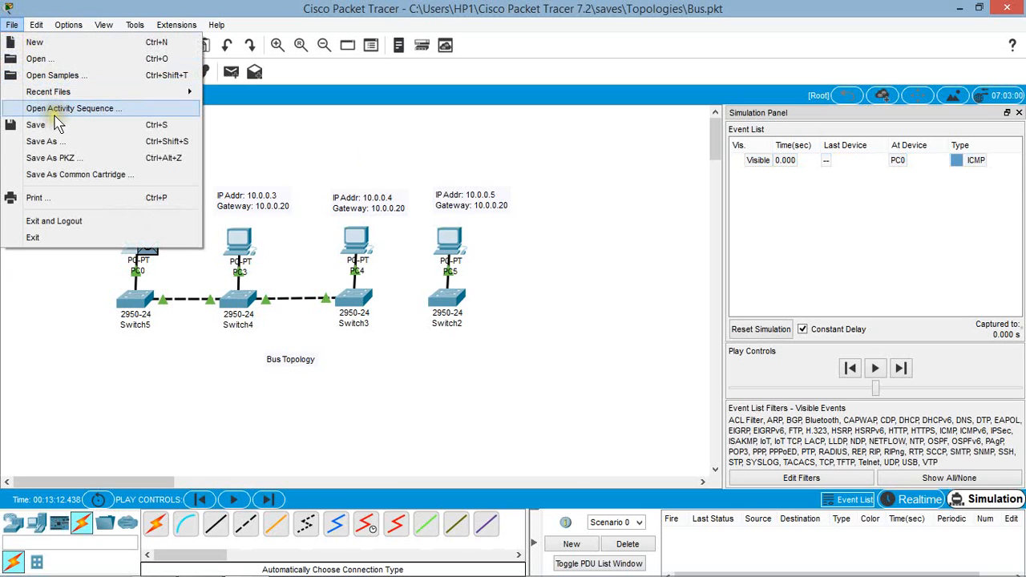
{"action": "left_click", "coordinate": [61, 60]}
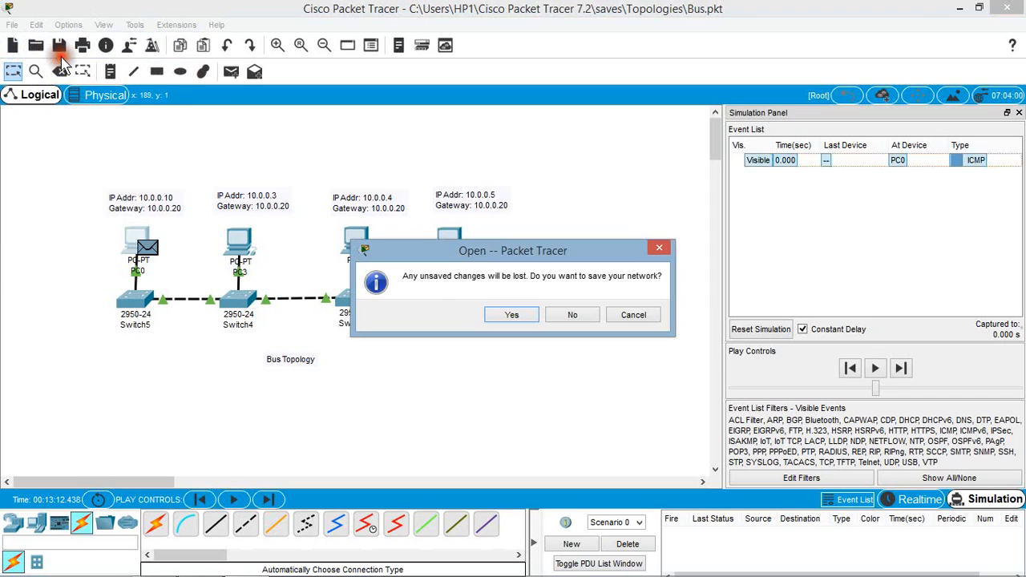
{"action": "left_click", "coordinate": [503, 315]}
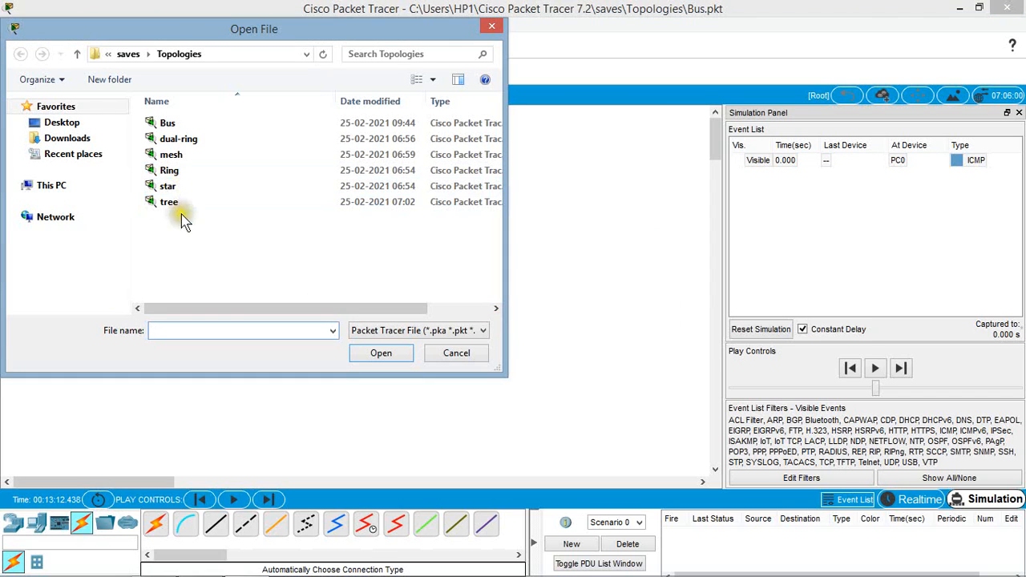
{"action": "left_click", "coordinate": [181, 159]}
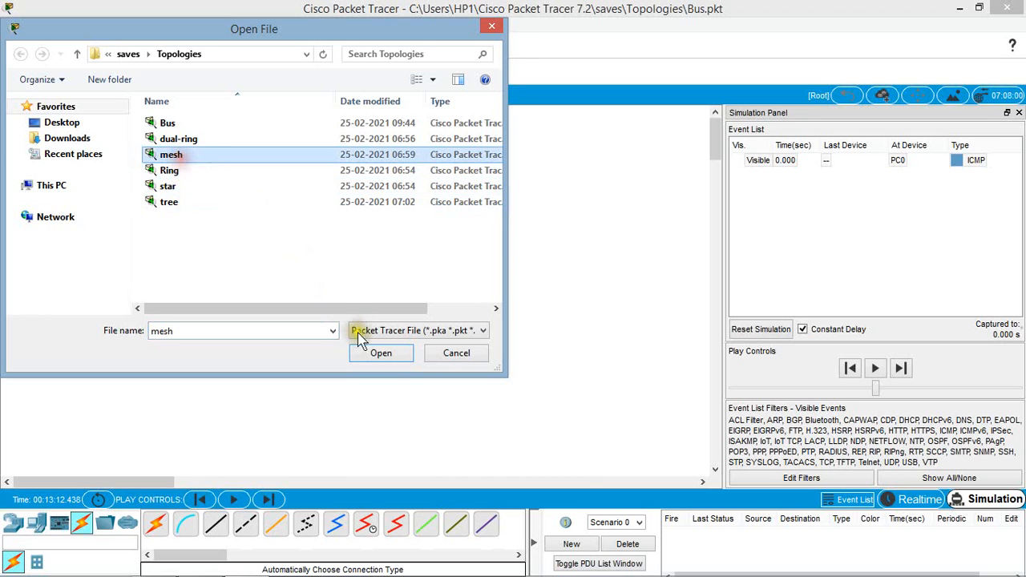
{"action": "left_click", "coordinate": [370, 353]}
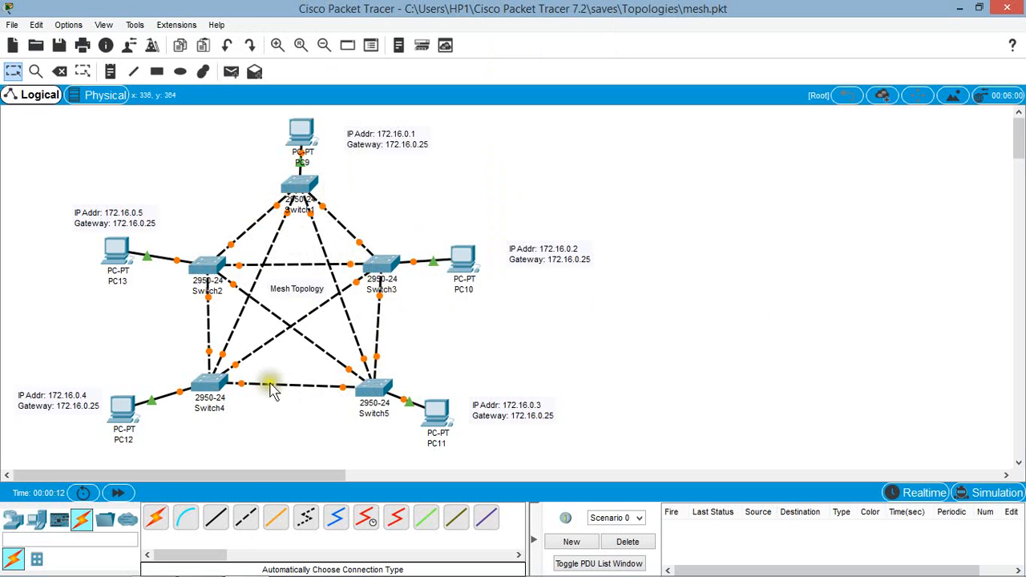
{"action": "mouse_move", "coordinate": [214, 271]}
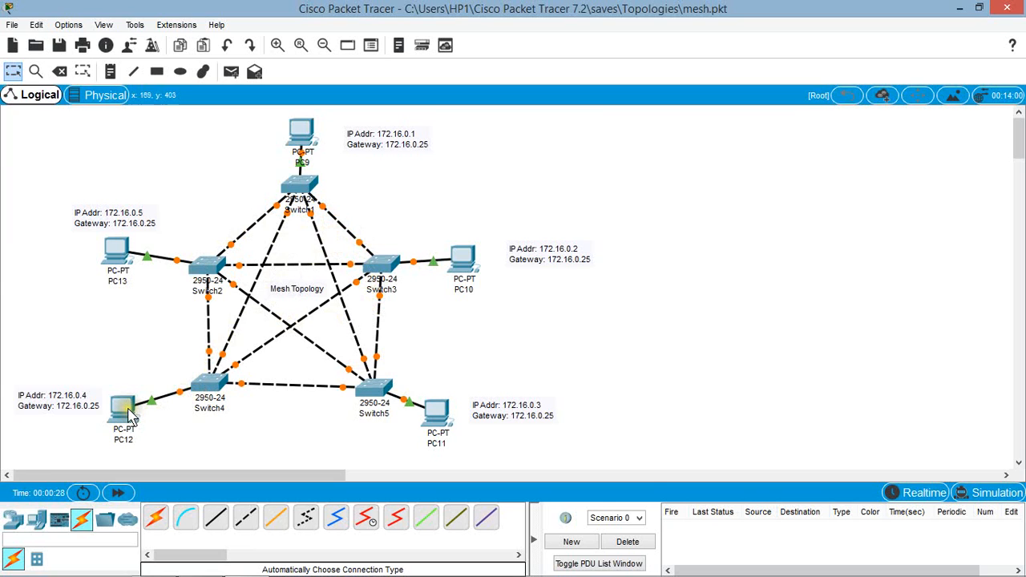
{"action": "mouse_move", "coordinate": [131, 415]}
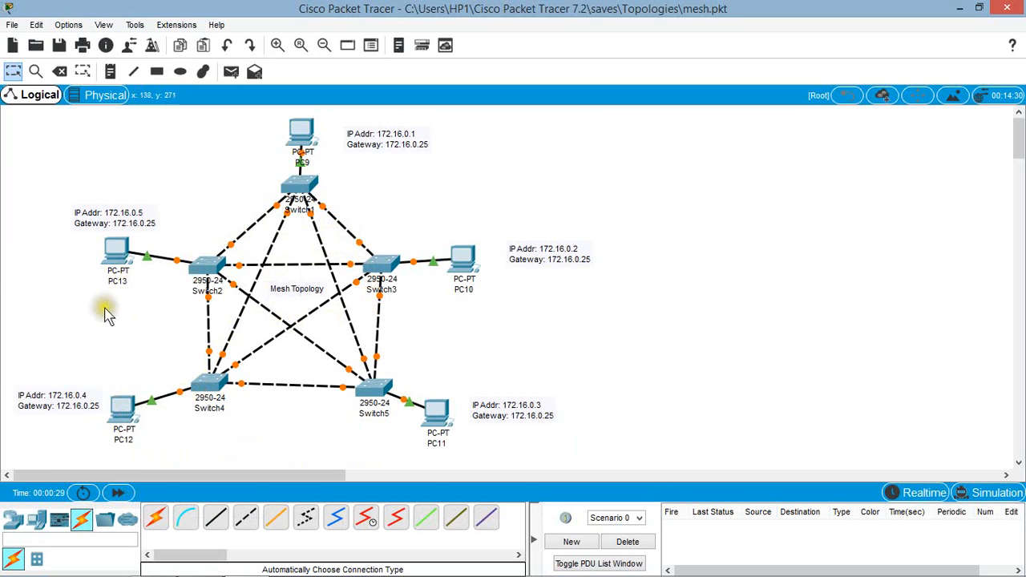
Step: Give PC12 the static IP address 172.16.0.4 with subnet mask 255.255.0.0 in its IP Configuration
{"action": "left_click", "coordinate": [121, 409]}
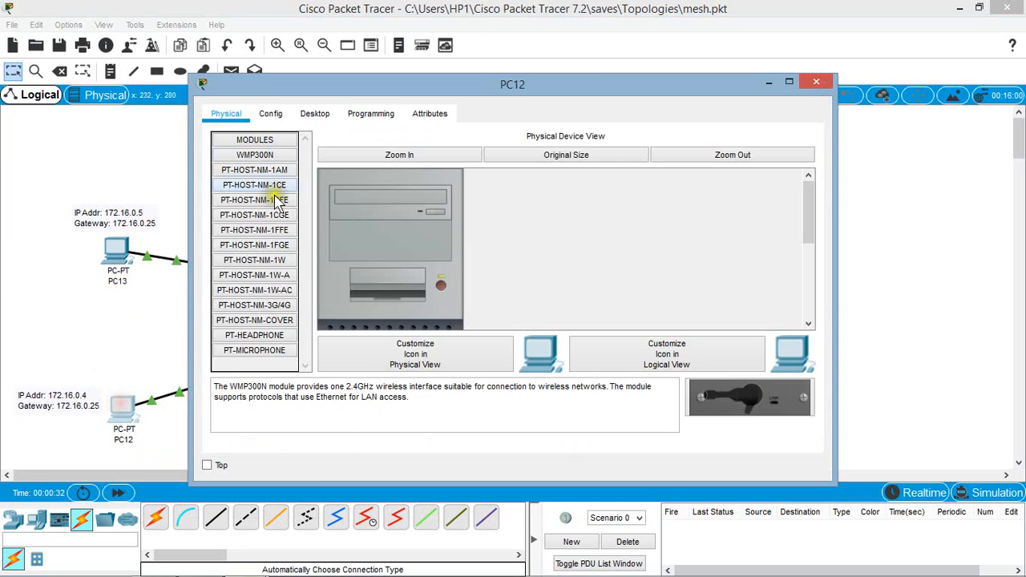
{"action": "left_click", "coordinate": [314, 114]}
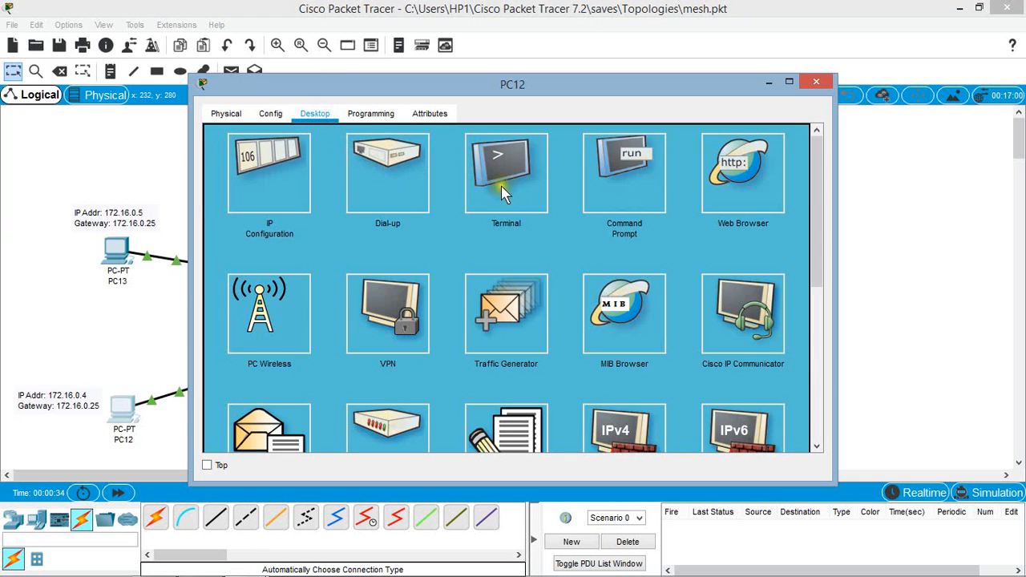
{"action": "left_click", "coordinate": [273, 184]}
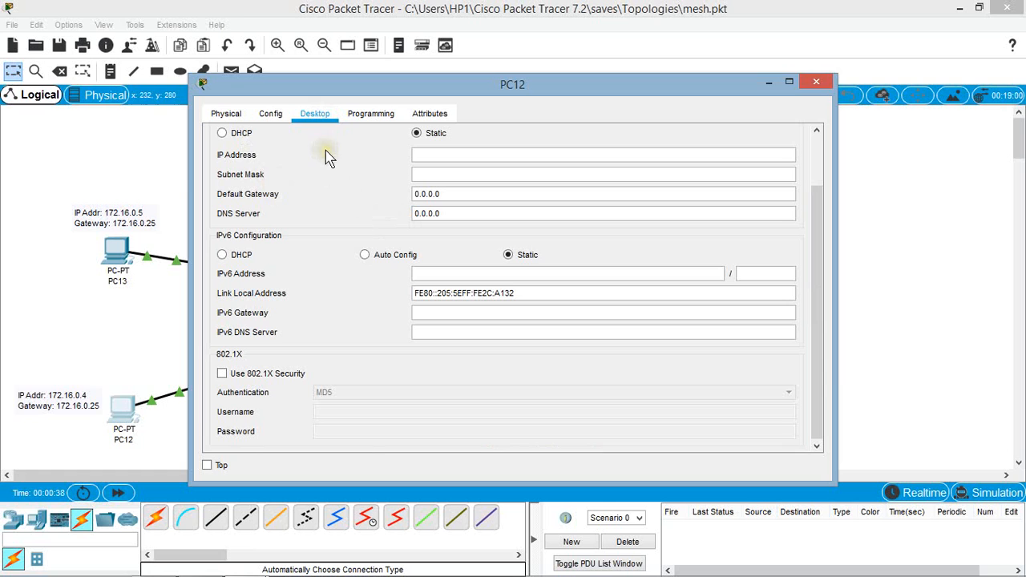
{"action": "left_click", "coordinate": [438, 154]}
{"action": "left_click_drag", "start_coordinate": [468, 90], "coordinate": [693, 91]}
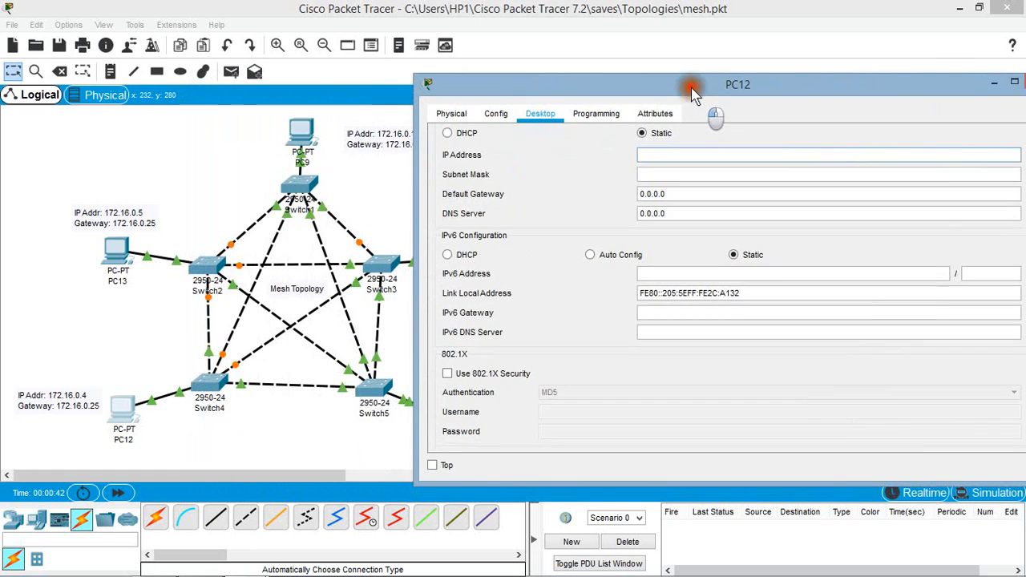
{"action": "left_click", "coordinate": [647, 154]}
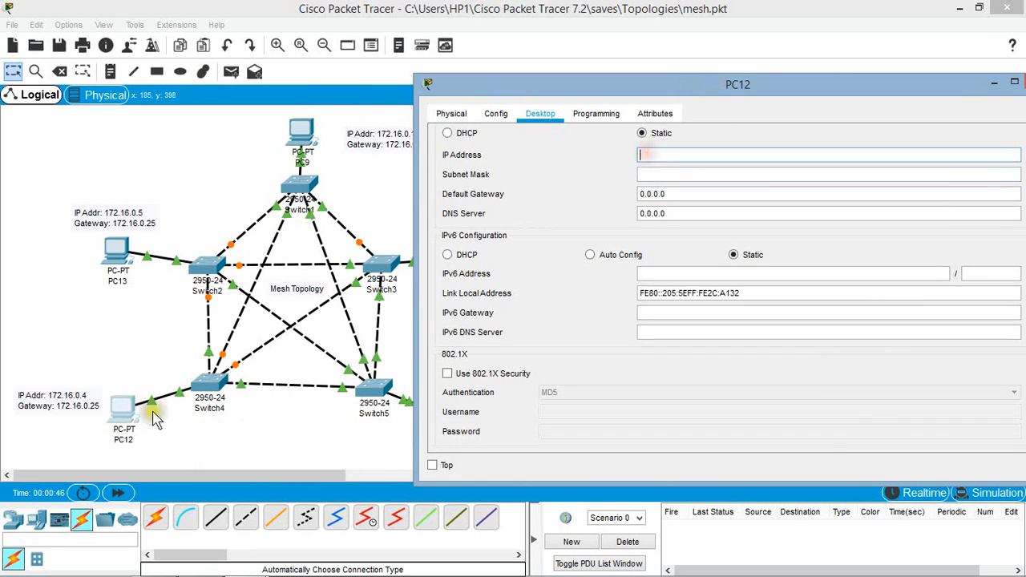
{"action": "left_click", "coordinate": [643, 156]}
{"action": "type", "text": "172.16.0.4"}
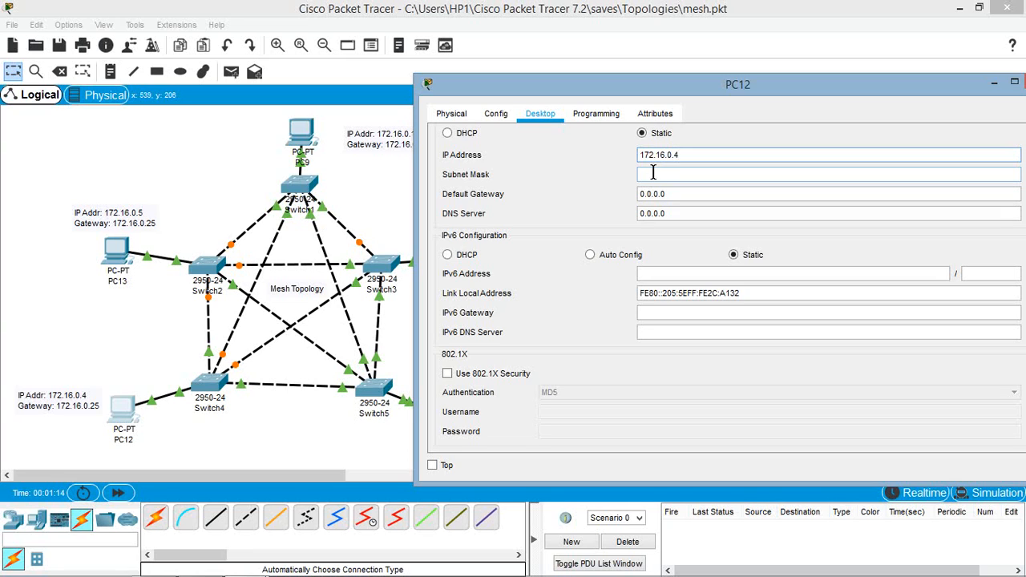
{"action": "left_click", "coordinate": [653, 172]}
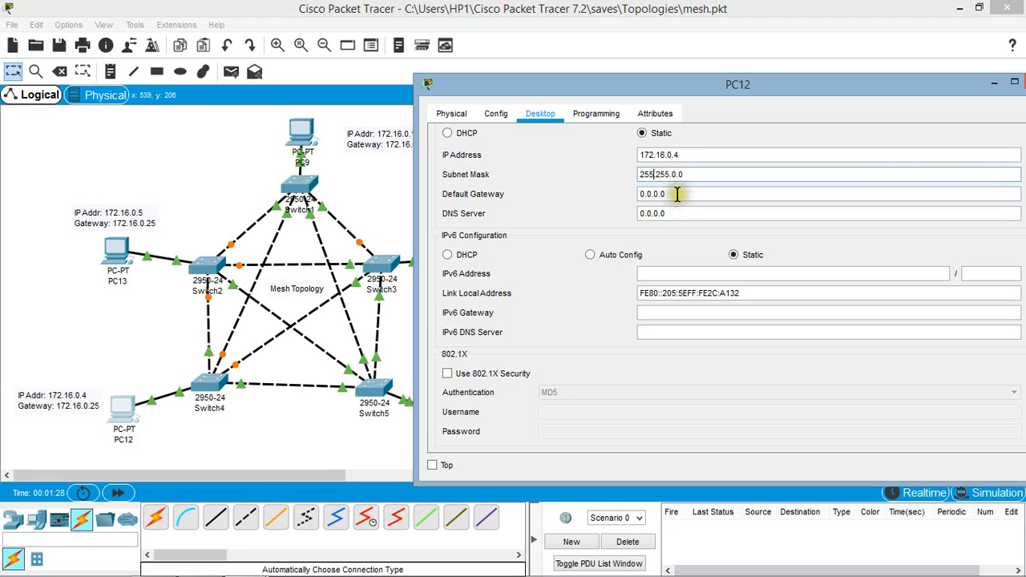
Step: Set PC12's default gateway to 172.16.0.25 and close its window
{"action": "double_click", "coordinate": [676, 194]}
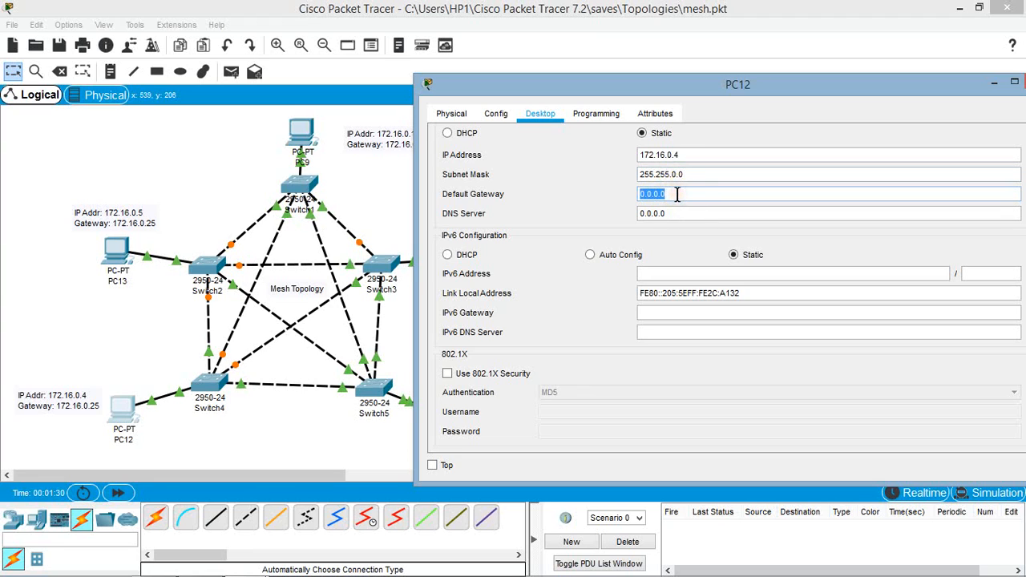
{"action": "type", "text": "17"}
{"action": "type", "text": "2.16.0.25"}
{"action": "left_click_drag", "start_coordinate": [691, 83], "coordinate": [599, 54]}
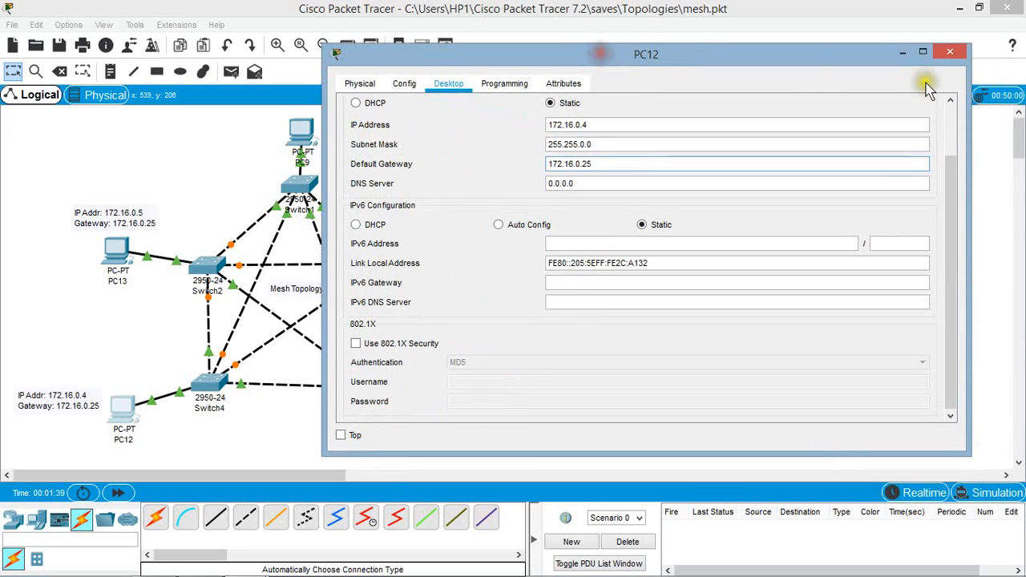
{"action": "left_click", "coordinate": [950, 52]}
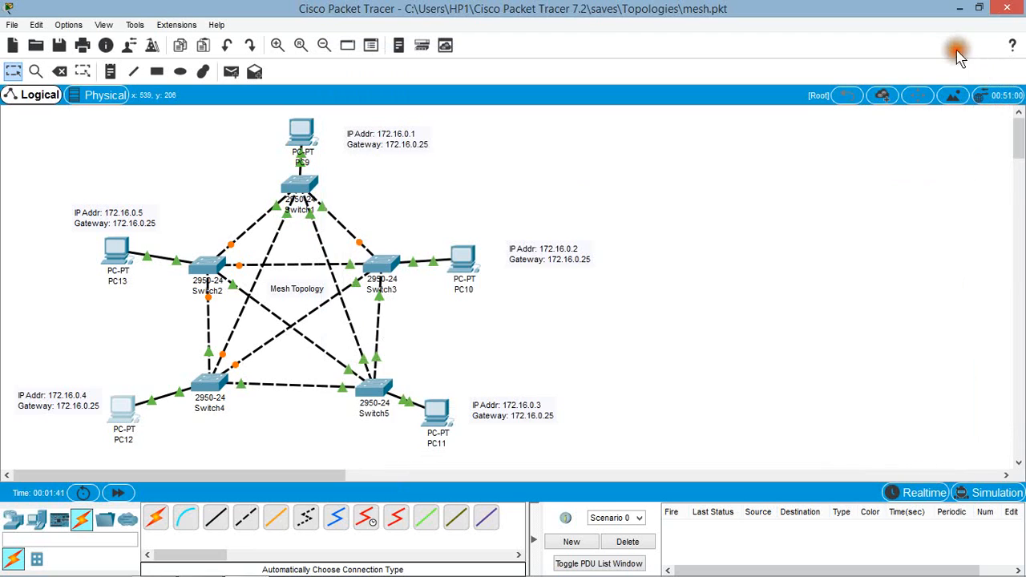
{"action": "left_click", "coordinate": [709, 340]}
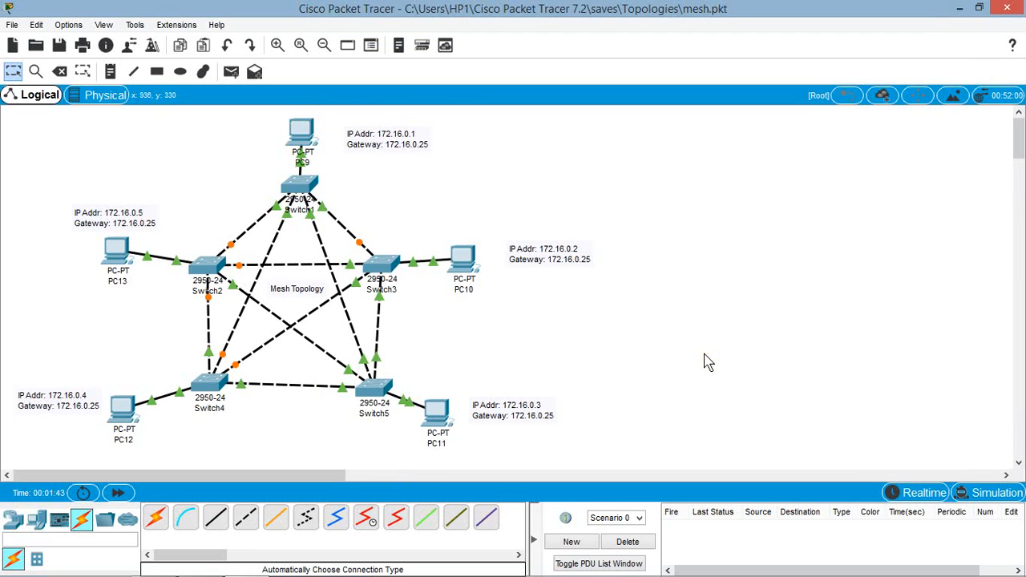
Step: Give PC10 the static IP address 172.16.0.2 with subnet mask 255.255.0.0 in its IP Configuration
{"action": "left_click", "coordinate": [463, 263]}
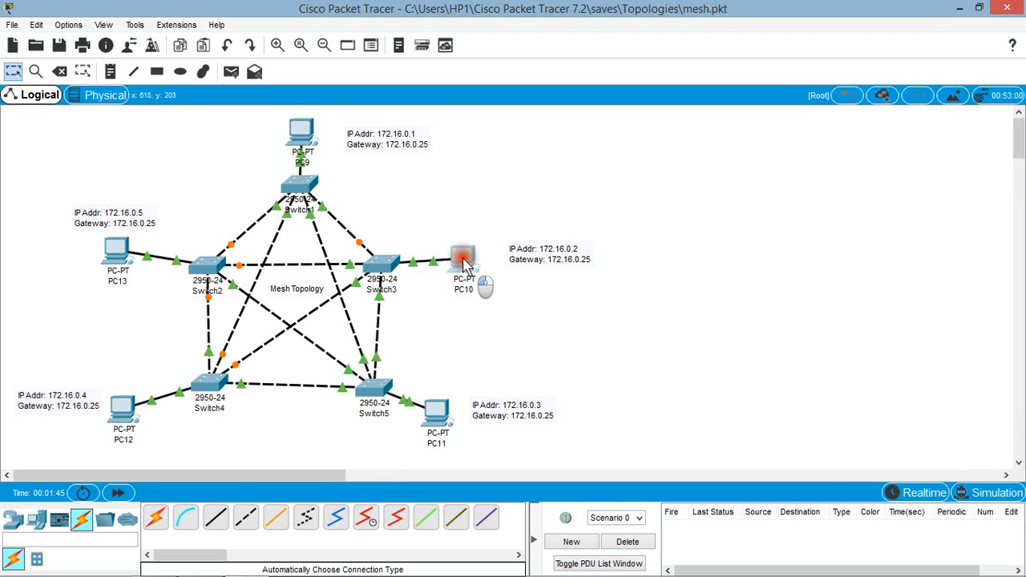
{"action": "left_click", "coordinate": [412, 86]}
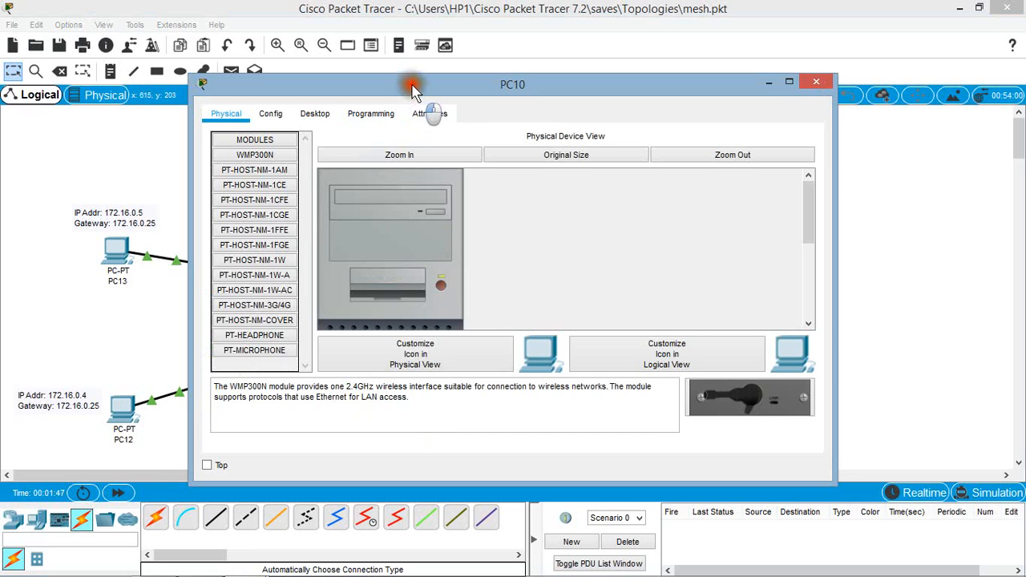
{"action": "left_click_drag", "start_coordinate": [412, 86], "coordinate": [828, 110]}
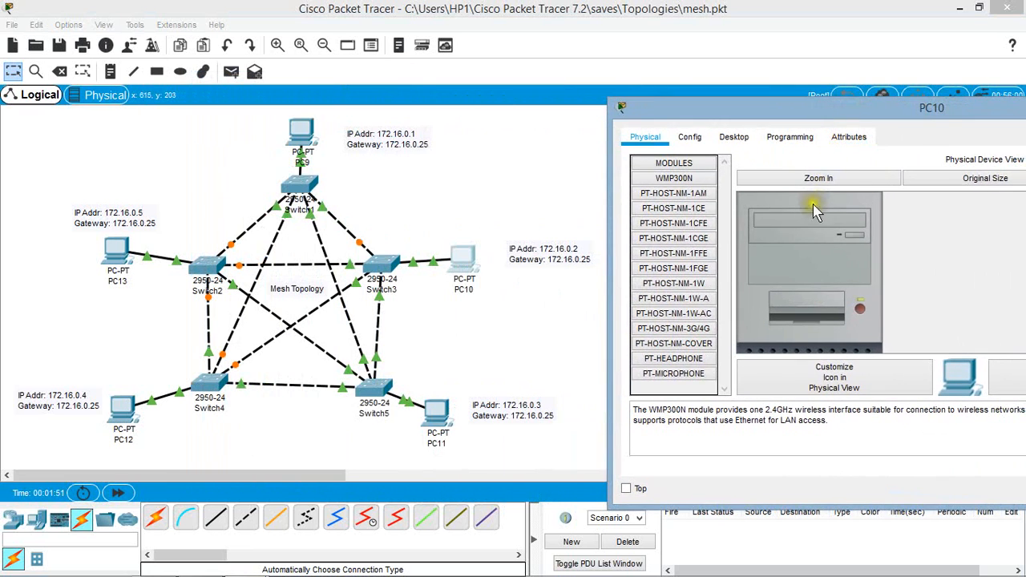
{"action": "left_click", "coordinate": [731, 140]}
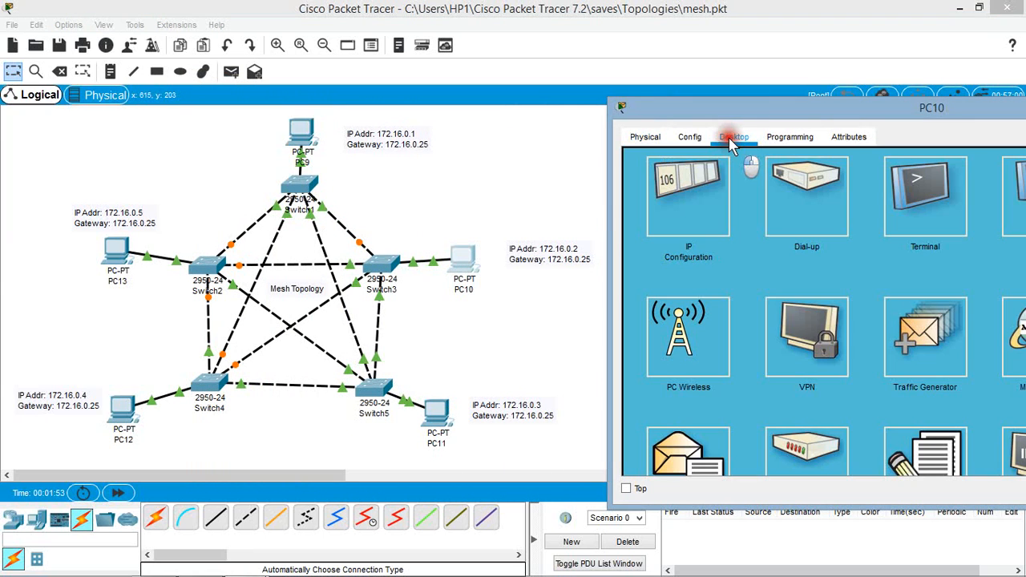
{"action": "left_click", "coordinate": [693, 200]}
{"action": "left_click", "coordinate": [904, 180]}
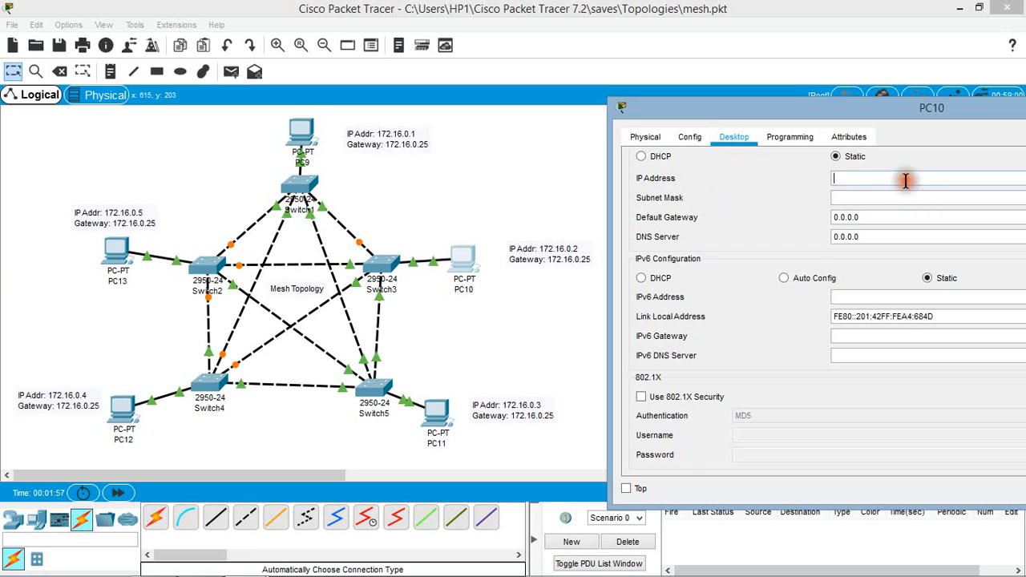
{"action": "type", "text": "172"}
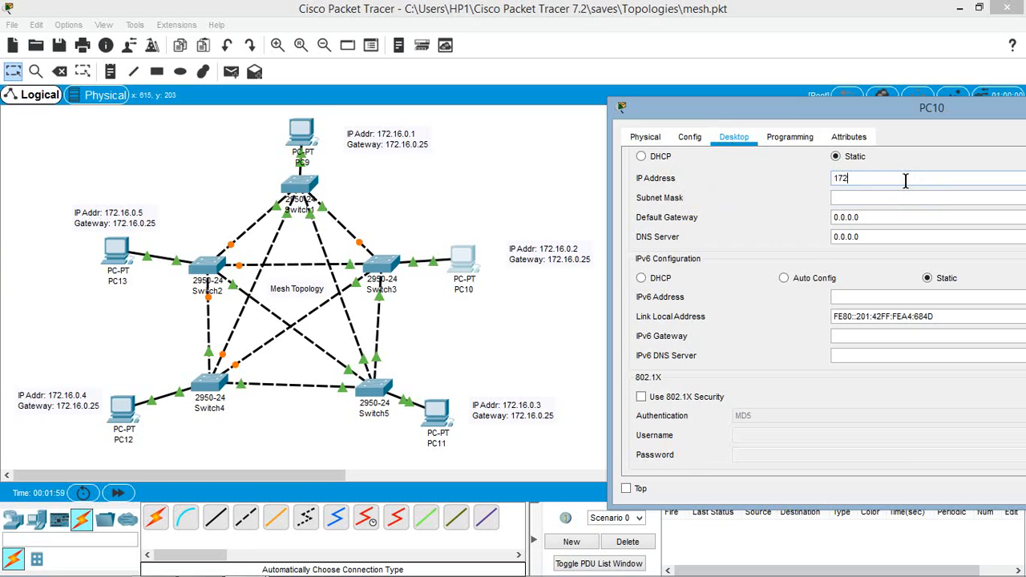
{"action": "type", "text": ".16.0.2"}
{"action": "left_click", "coordinate": [899, 199]}
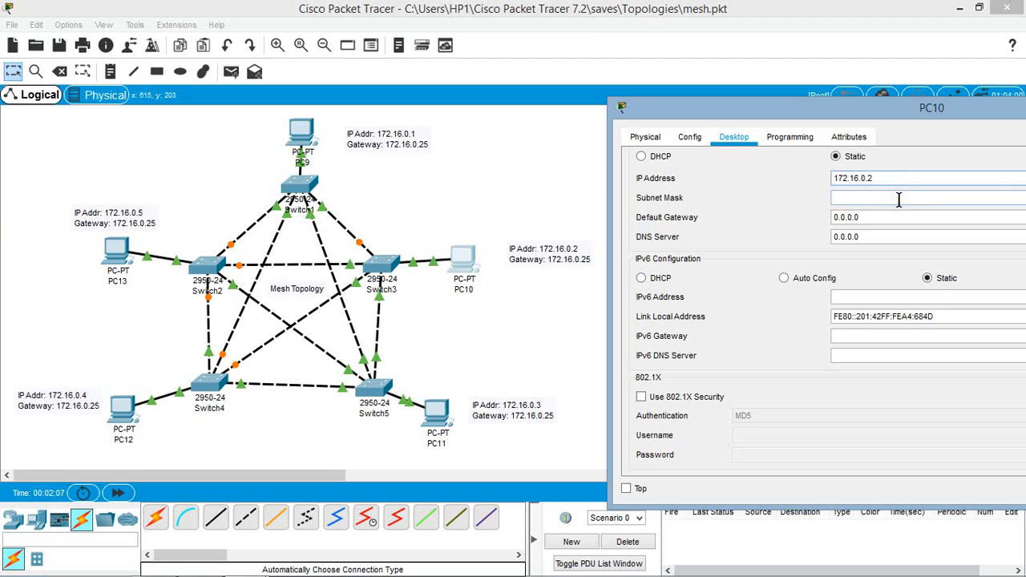
{"action": "left_click", "coordinate": [899, 198]}
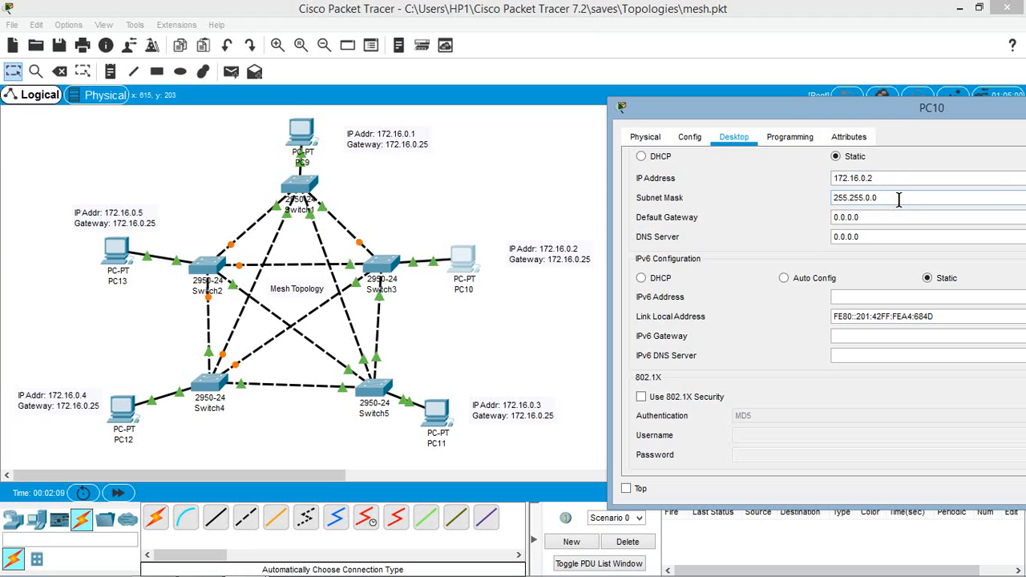
Step: Set PC10's default gateway to 172.16.0.25 and close its window
{"action": "left_click", "coordinate": [881, 219]}
{"action": "double_click", "coordinate": [882, 219]}
{"action": "type", "text": "172.16.0.25"}
{"action": "left_click_drag", "start_coordinate": [883, 109], "coordinate": [844, 112]}
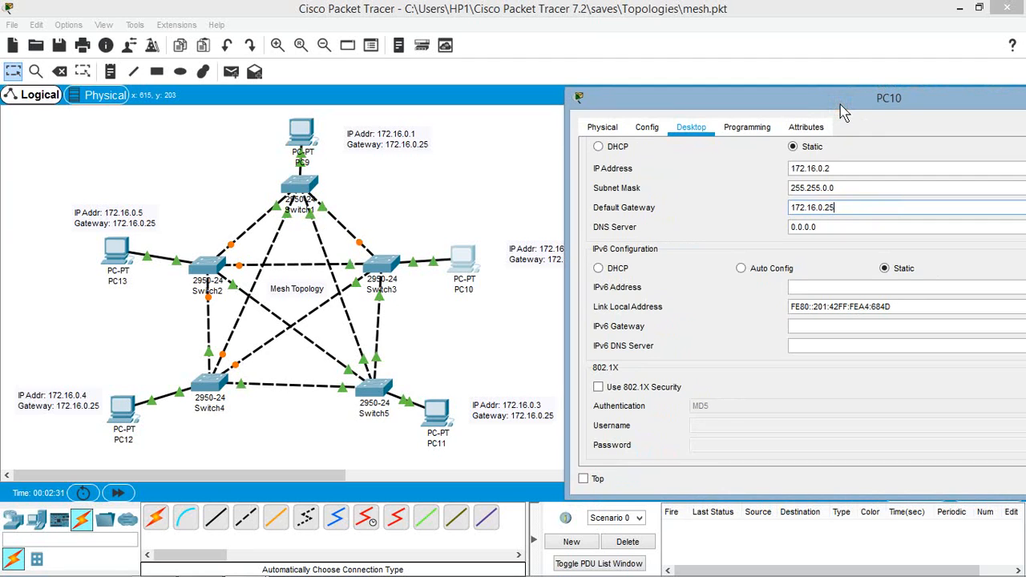
{"action": "left_click_drag", "start_coordinate": [841, 113], "coordinate": [665, 115]}
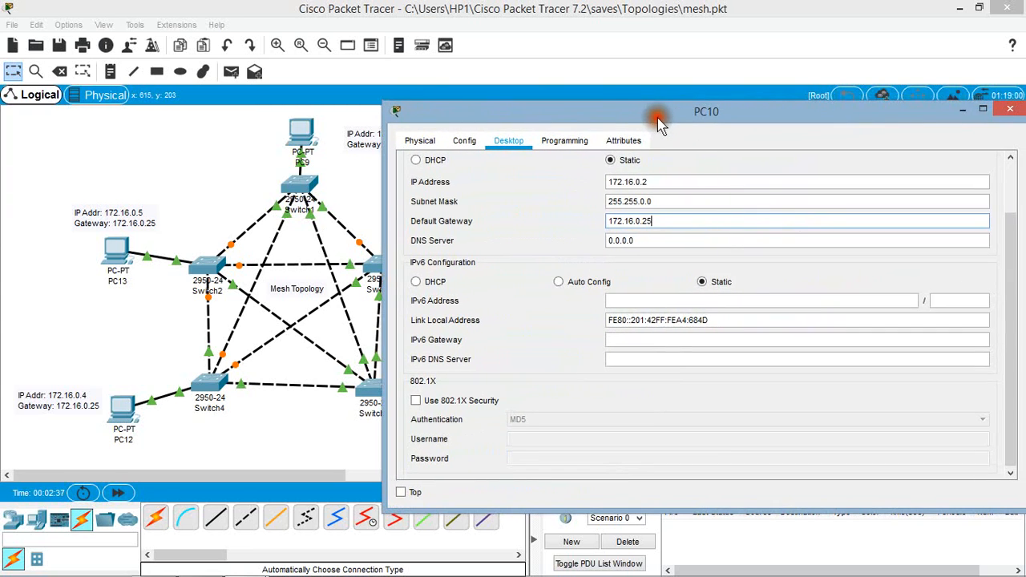
{"action": "left_click", "coordinate": [1013, 111]}
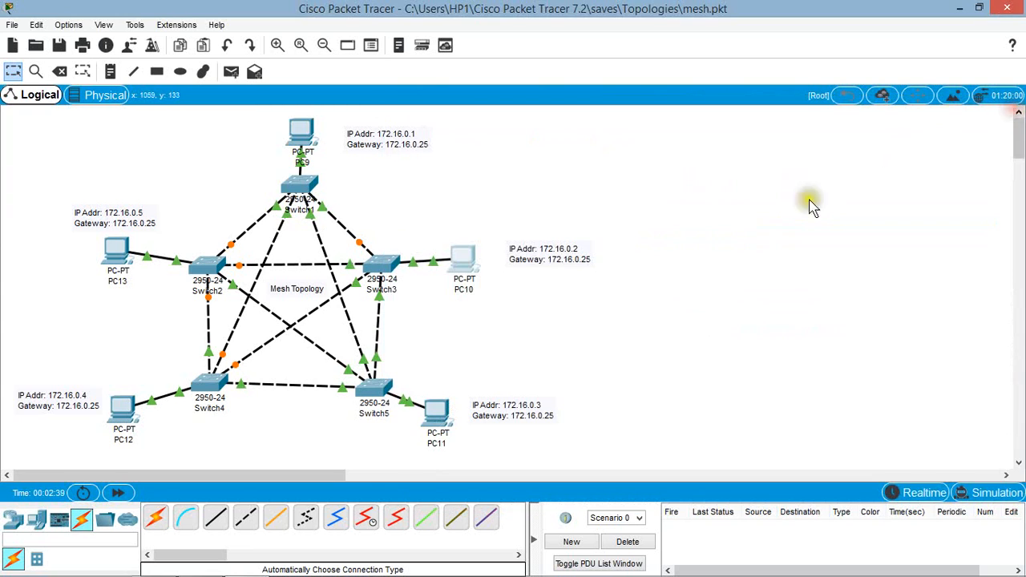
{"action": "left_click", "coordinate": [584, 305]}
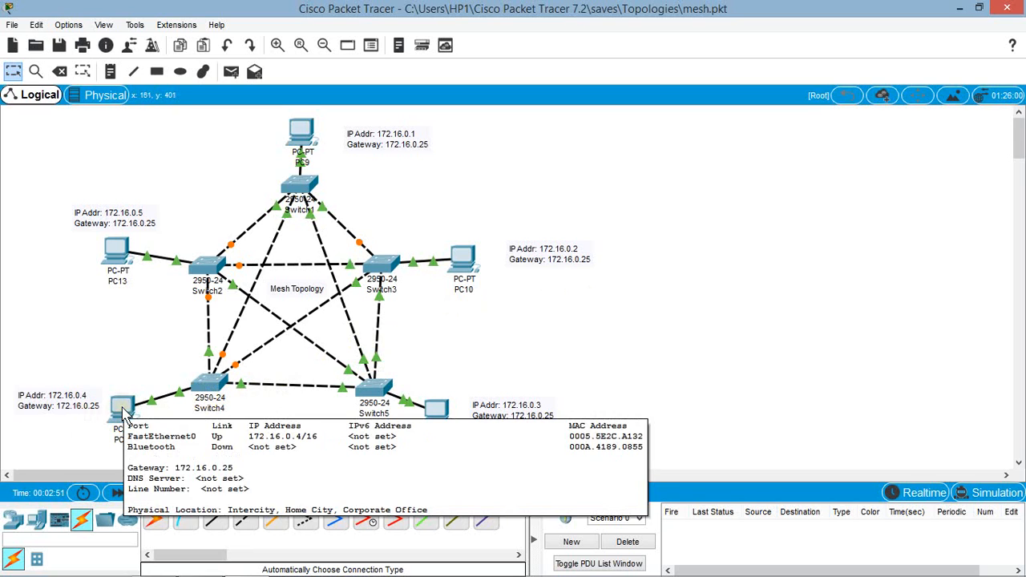
Step: Run "ping 172.16.0.2" in PC12's Command Prompt to test the connection to PC10
{"action": "left_click", "coordinate": [121, 410]}
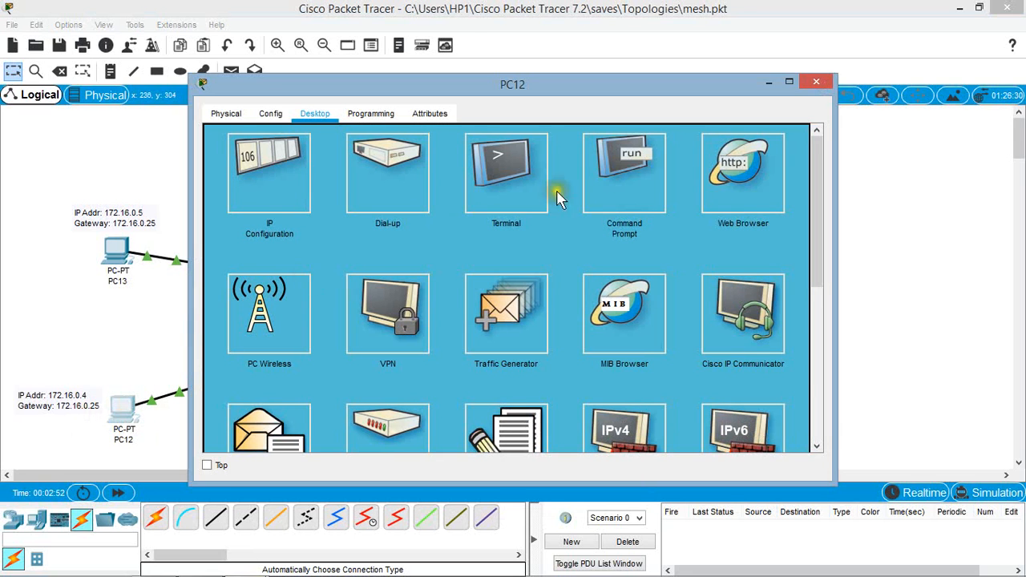
{"action": "left_click", "coordinate": [630, 193]}
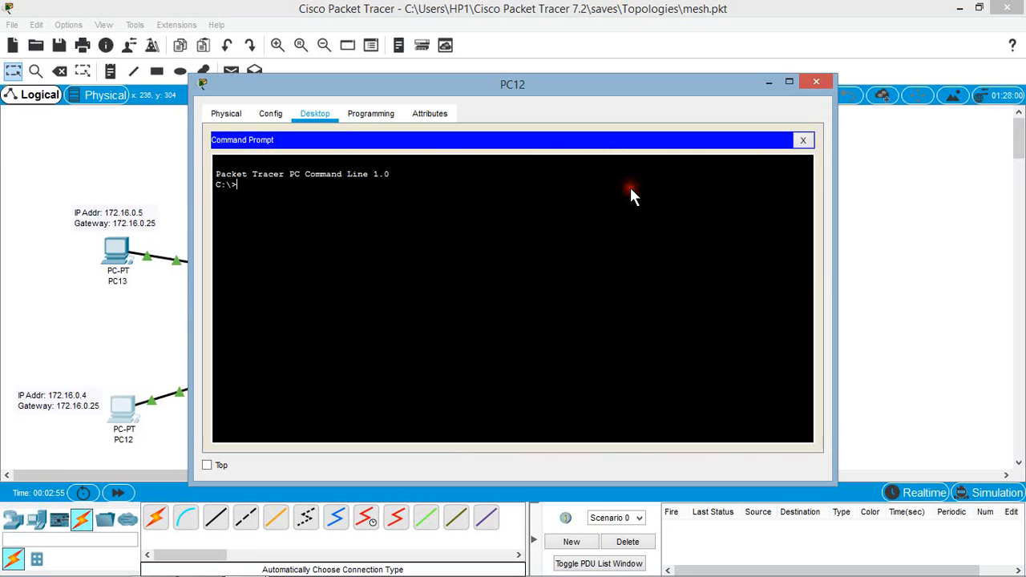
{"action": "left_click_drag", "start_coordinate": [461, 88], "coordinate": [615, 99]}
{"action": "left_click", "coordinate": [419, 204]}
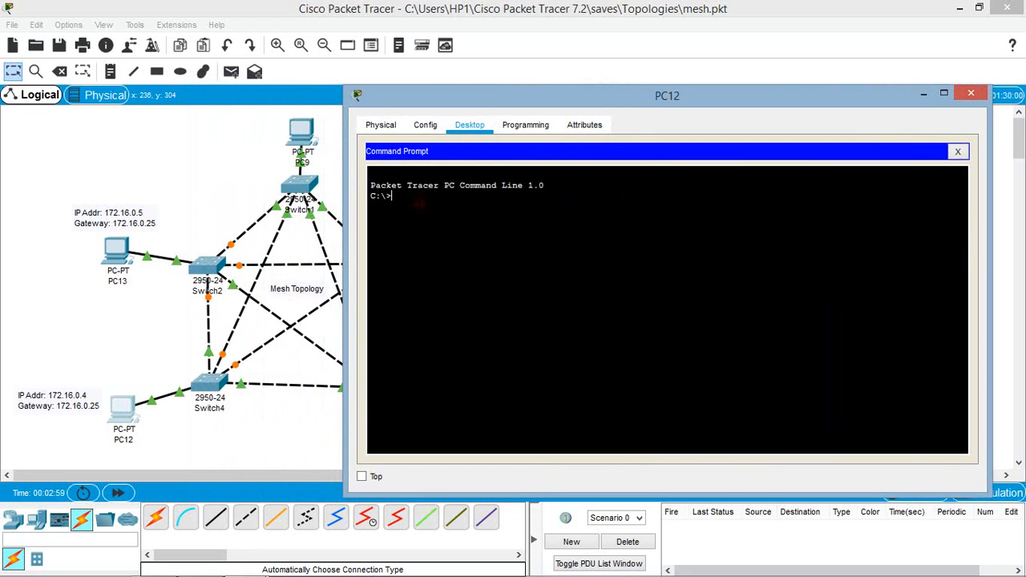
{"action": "left_click_drag", "start_coordinate": [781, 104], "coordinate": [673, 362]}
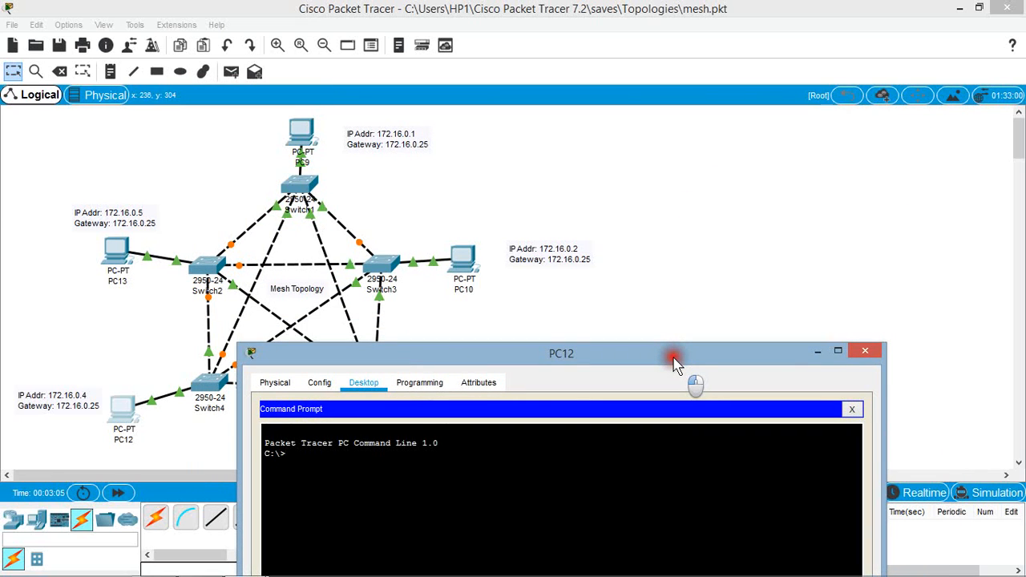
{"action": "left_click_drag", "start_coordinate": [673, 363], "coordinate": [782, 146]}
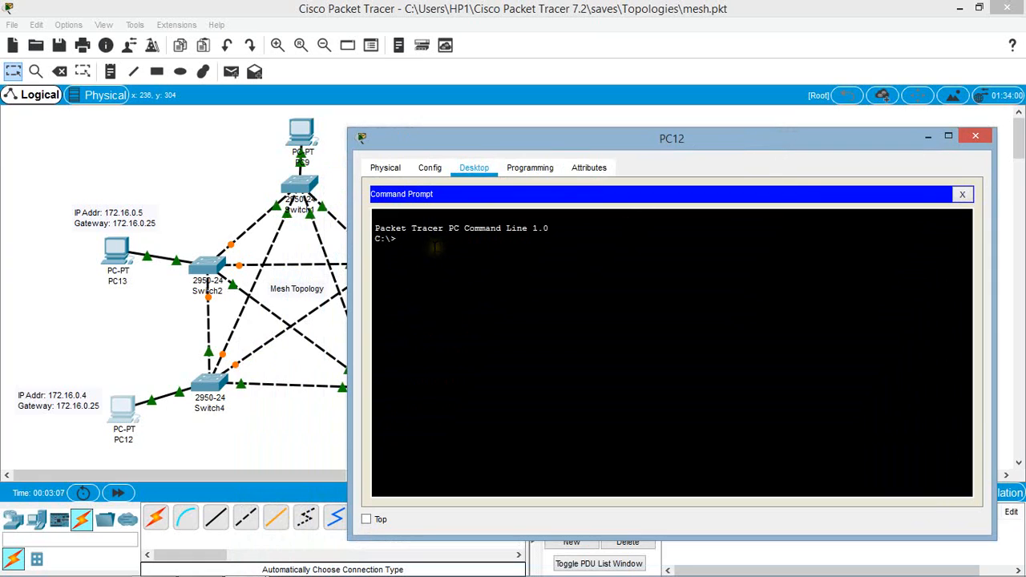
{"action": "type", "text": "g 172.16.0.2"}
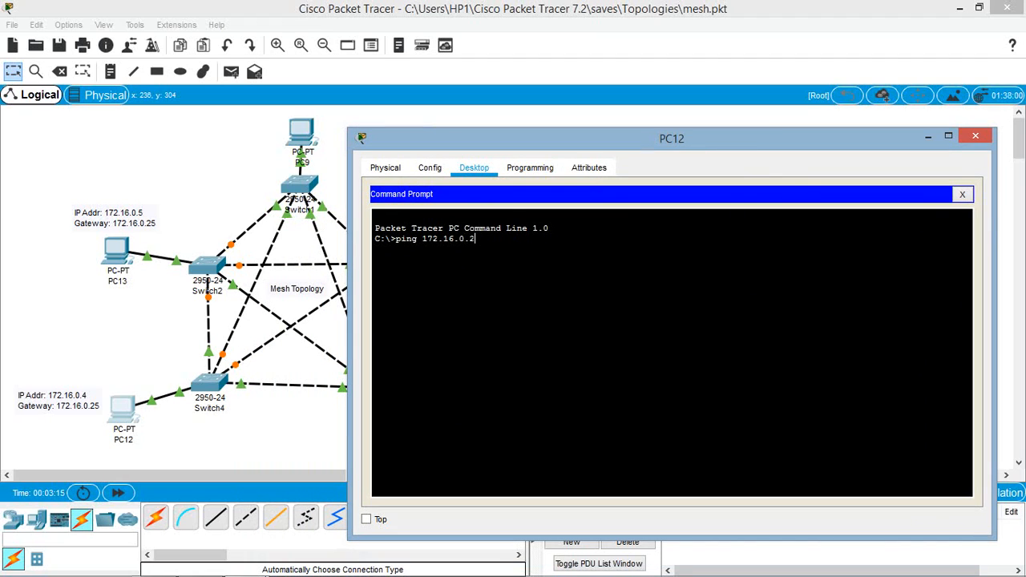
{"action": "key", "text": "Return"}
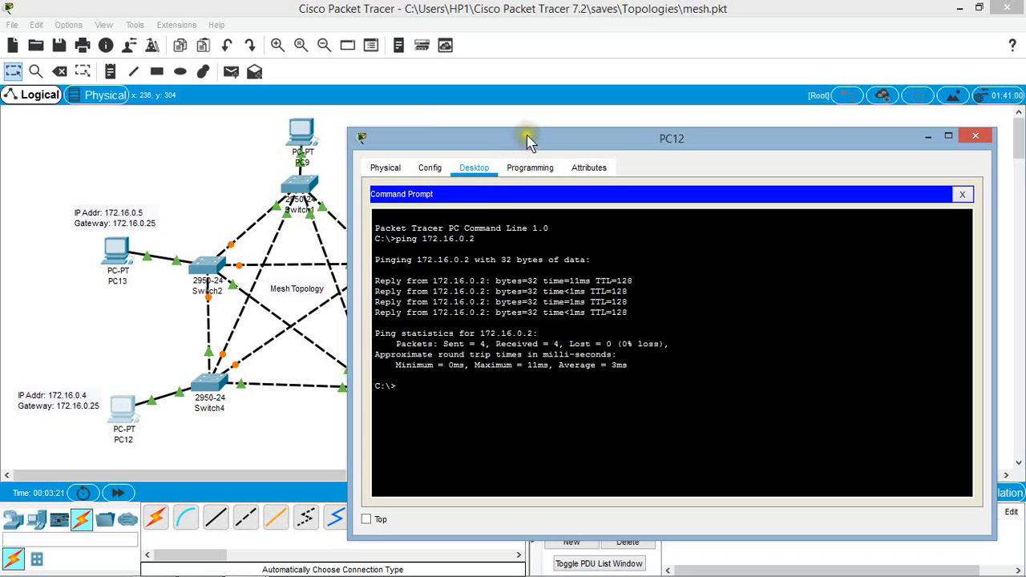
Step: Run "ping 172.16.0.1" from PC12 to test the connection to PC9, and close PC12's window
{"action": "left_click_drag", "start_coordinate": [526, 136], "coordinate": [657, 366]}
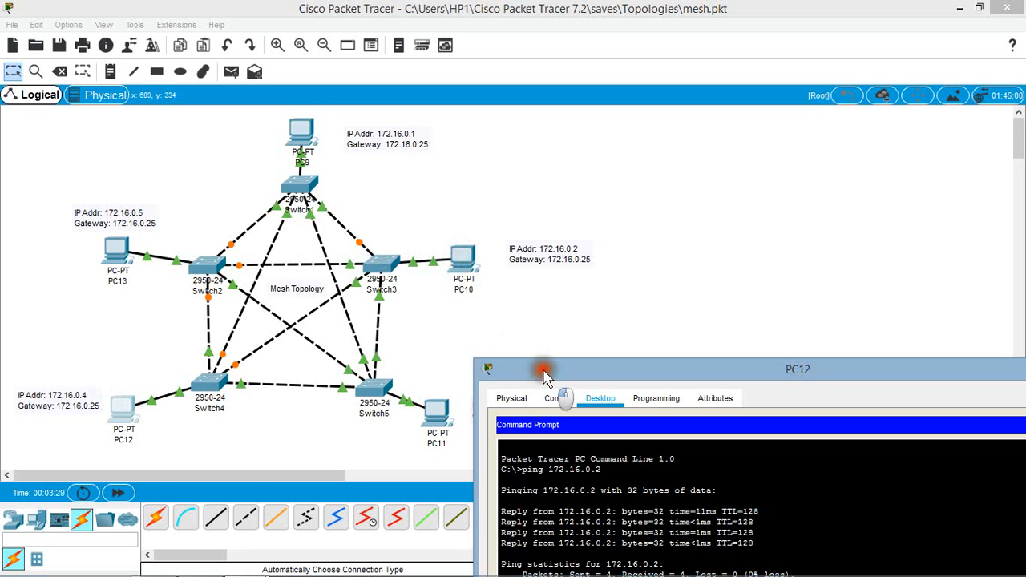
{"action": "left_click_drag", "start_coordinate": [541, 371], "coordinate": [539, 112]}
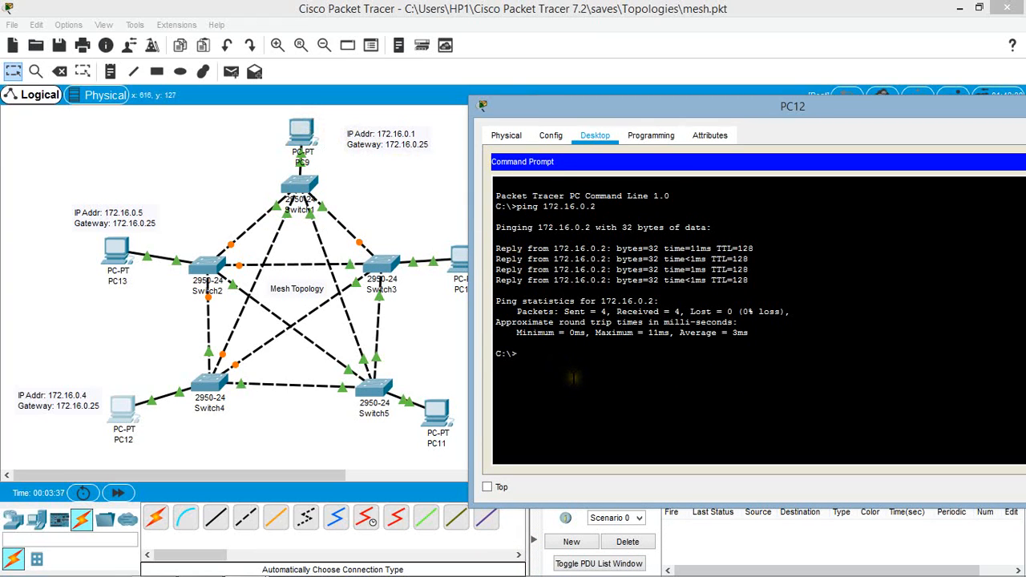
{"action": "key", "text": "Up"}
{"action": "key", "text": "Return"}
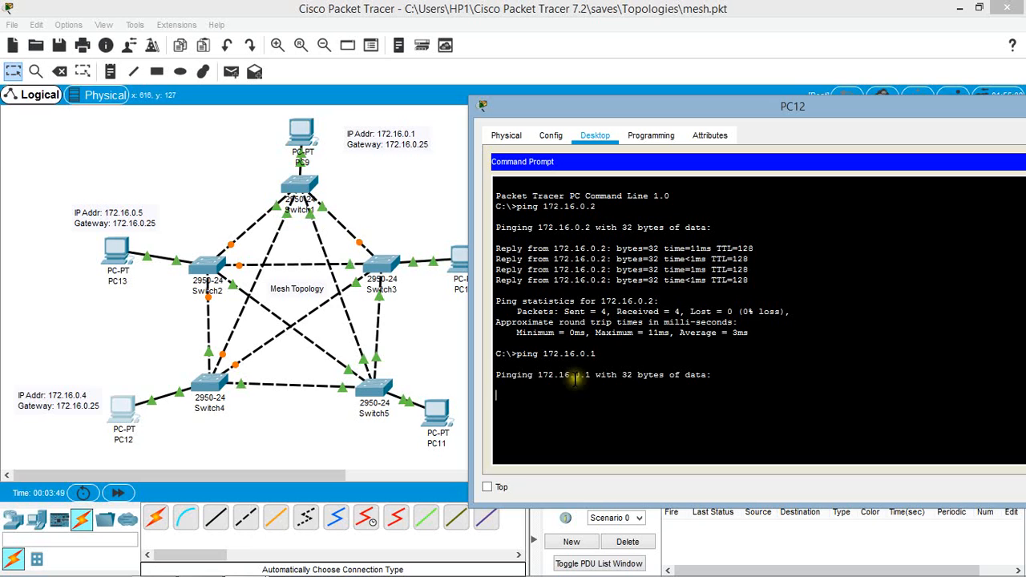
{"action": "left_click_drag", "start_coordinate": [651, 102], "coordinate": [393, 118]}
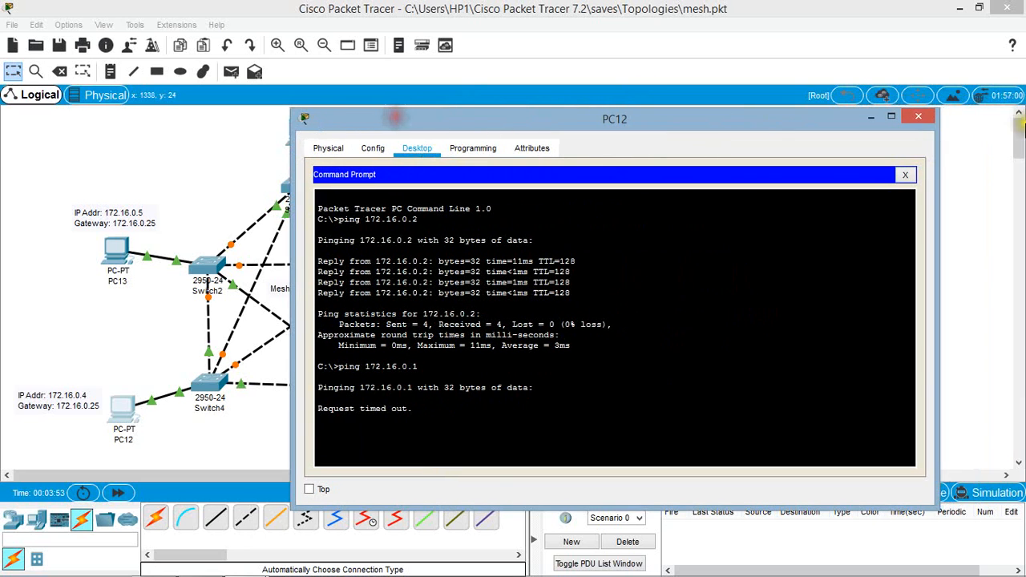
{"action": "left_click", "coordinate": [918, 119]}
{"action": "left_click", "coordinate": [744, 291]}
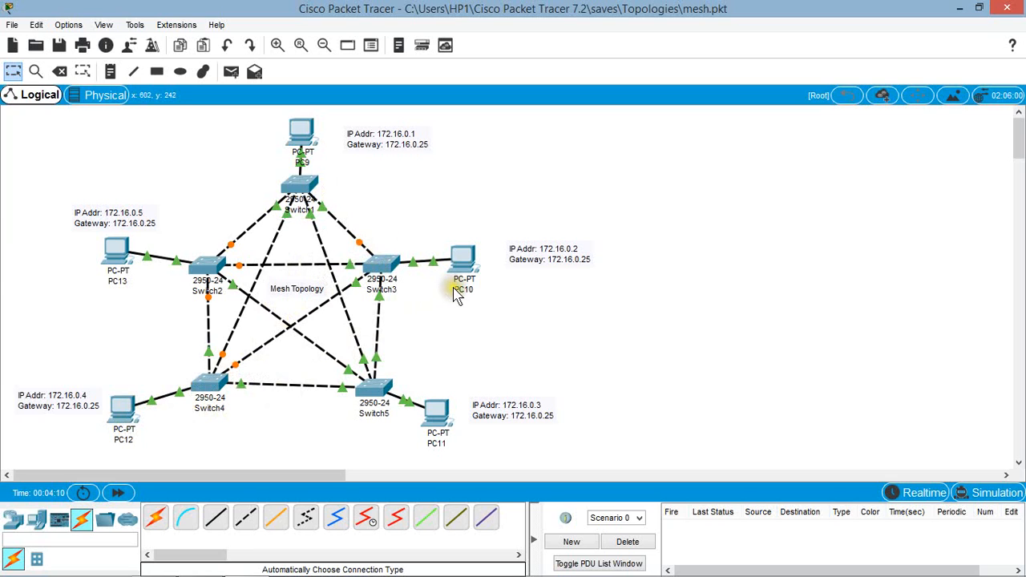
Step: Send a simple PDU from PC12 to PC10 in the mesh topology and check its status in the PDU list
{"action": "mouse_move", "coordinate": [453, 283]}
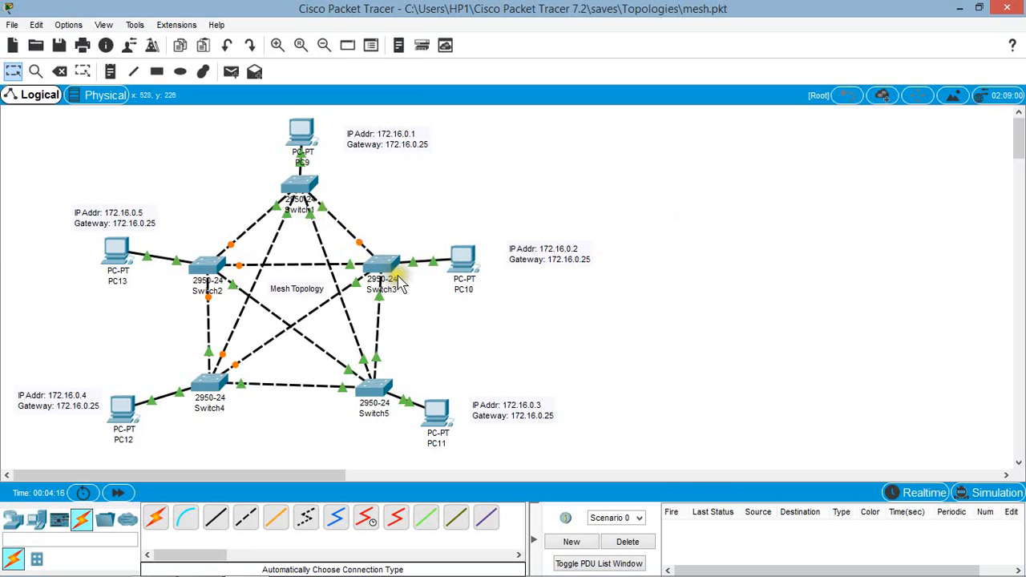
{"action": "left_click", "coordinate": [567, 192]}
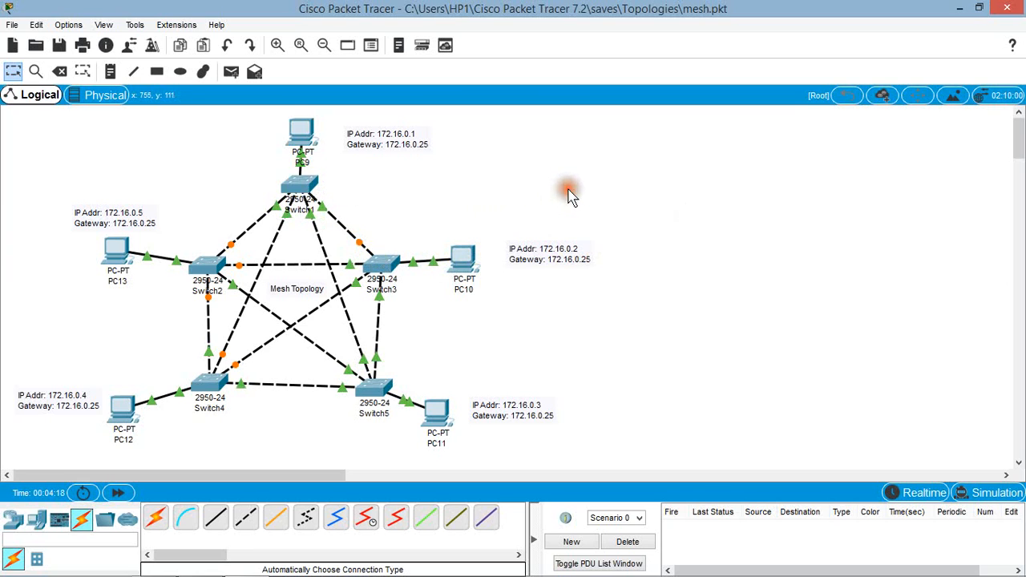
{"action": "left_click", "coordinate": [232, 73]}
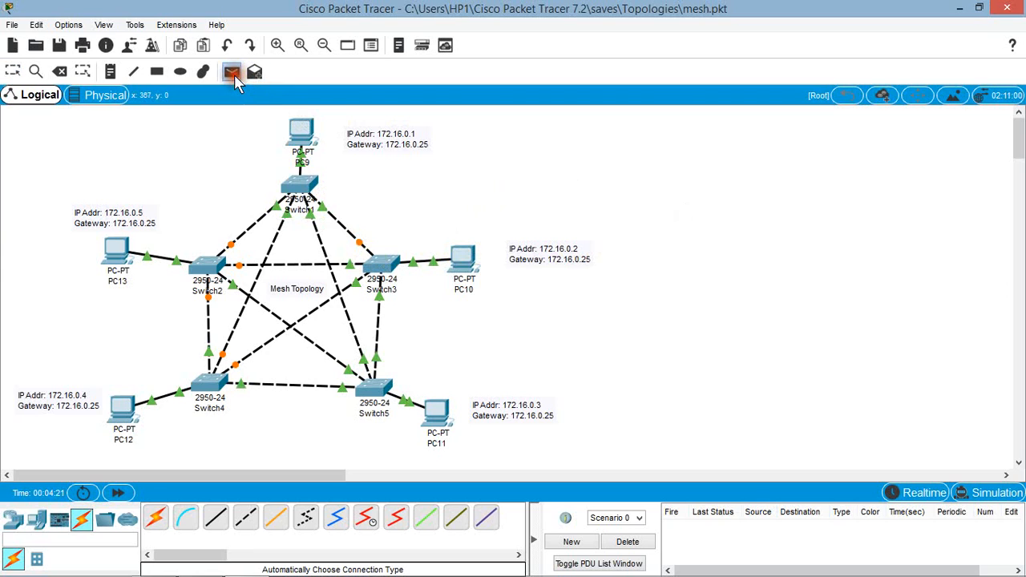
{"action": "left_click", "coordinate": [113, 401]}
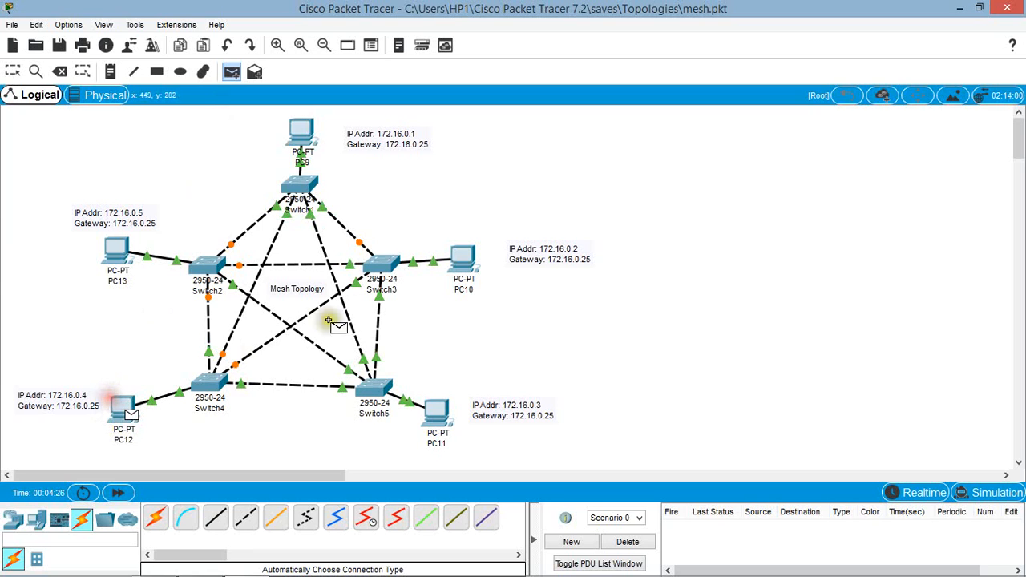
{"action": "left_click", "coordinate": [462, 253]}
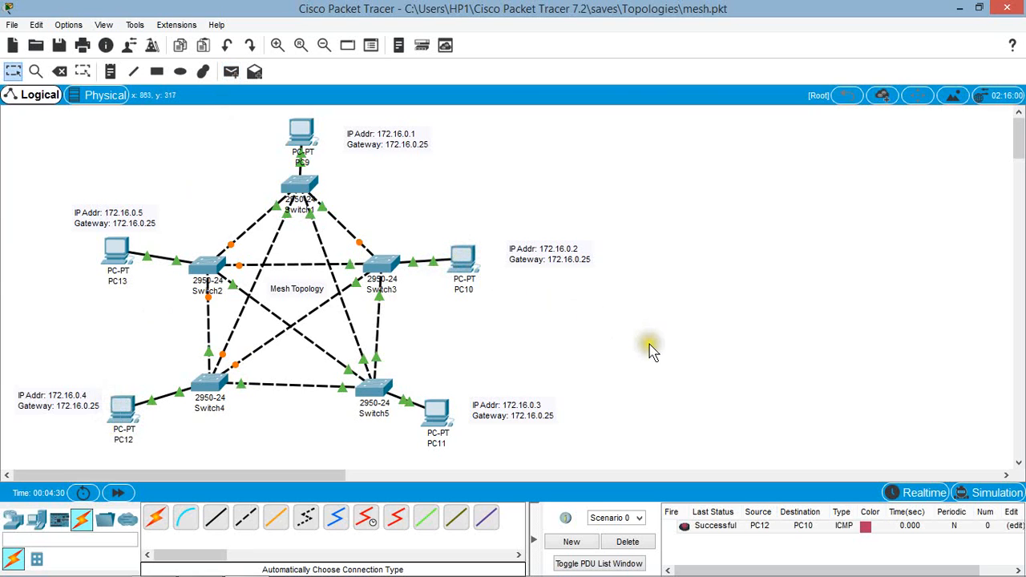
{"action": "left_click", "coordinate": [718, 531]}
{"action": "left_click", "coordinate": [721, 538]}
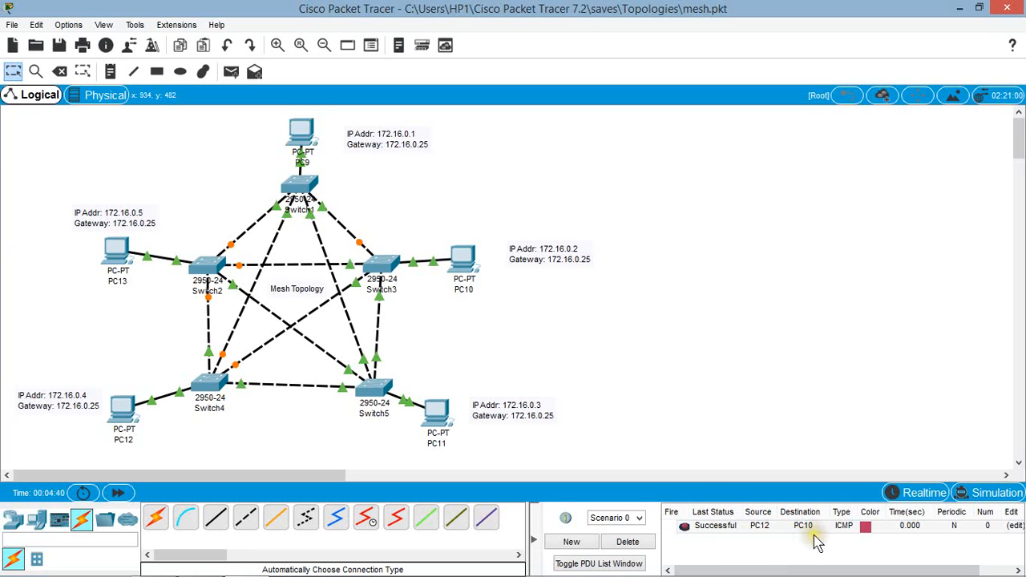
Step: Switch to Simulation mode and play the PC12 to PC10 packet's path through the mesh
{"action": "left_click", "coordinate": [984, 495]}
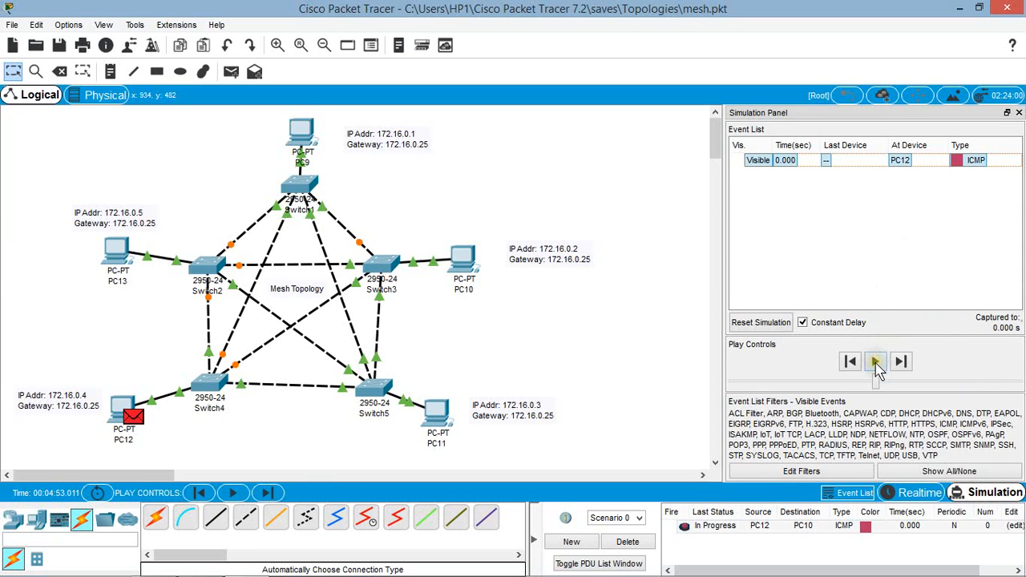
{"action": "left_click", "coordinate": [876, 363]}
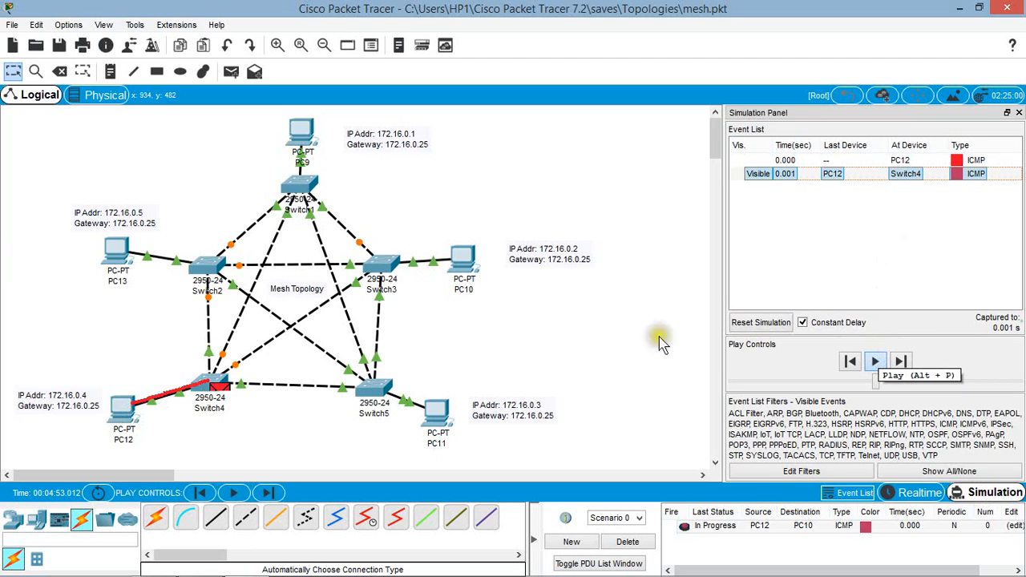
{"action": "mouse_move", "coordinate": [125, 447]}
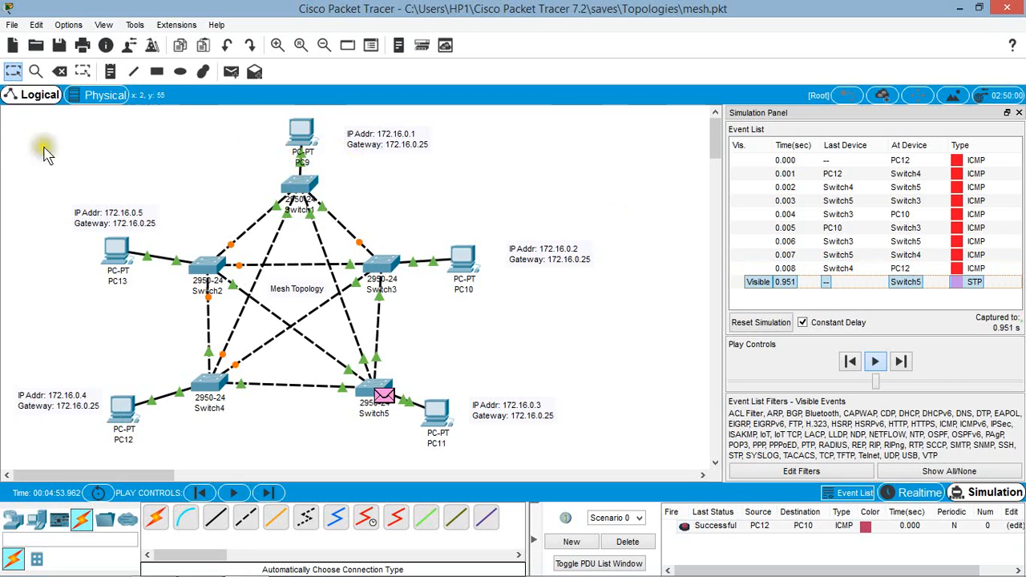
Step: Save the mesh network and open the star topology file from the Topologies folder
{"action": "left_click", "coordinate": [12, 25]}
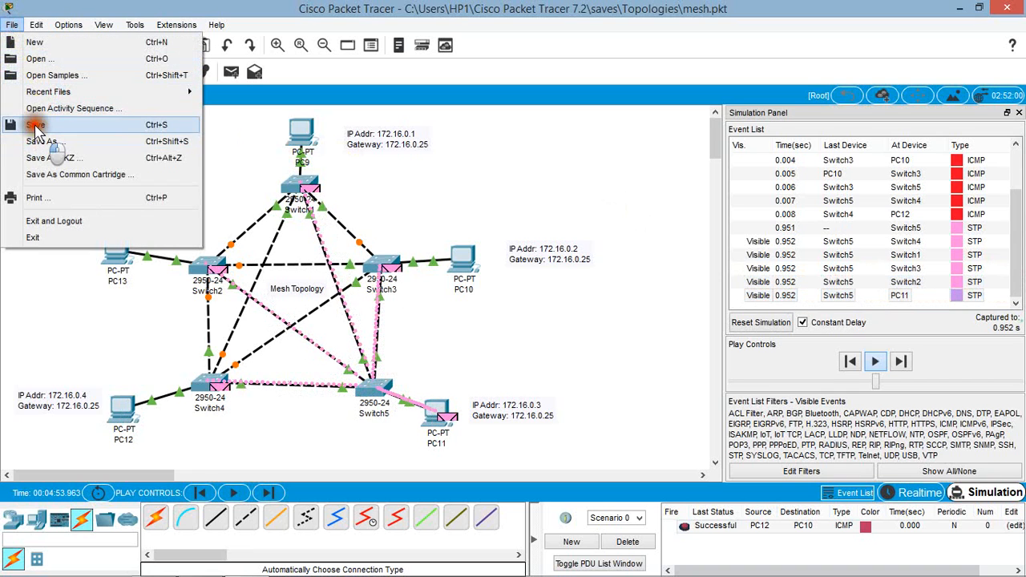
{"action": "left_click", "coordinate": [32, 125]}
{"action": "left_click", "coordinate": [12, 25]}
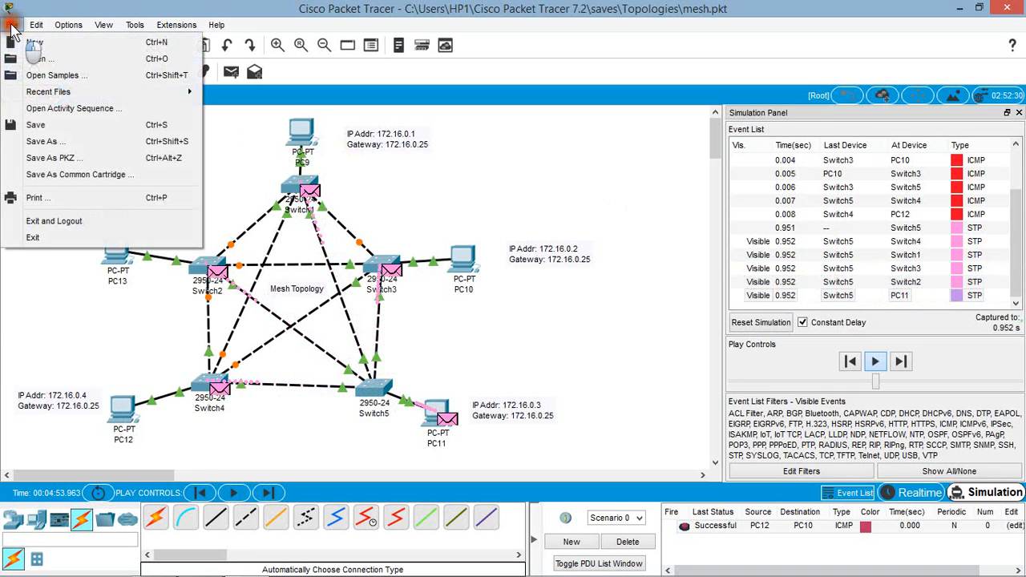
{"action": "left_click", "coordinate": [40, 59]}
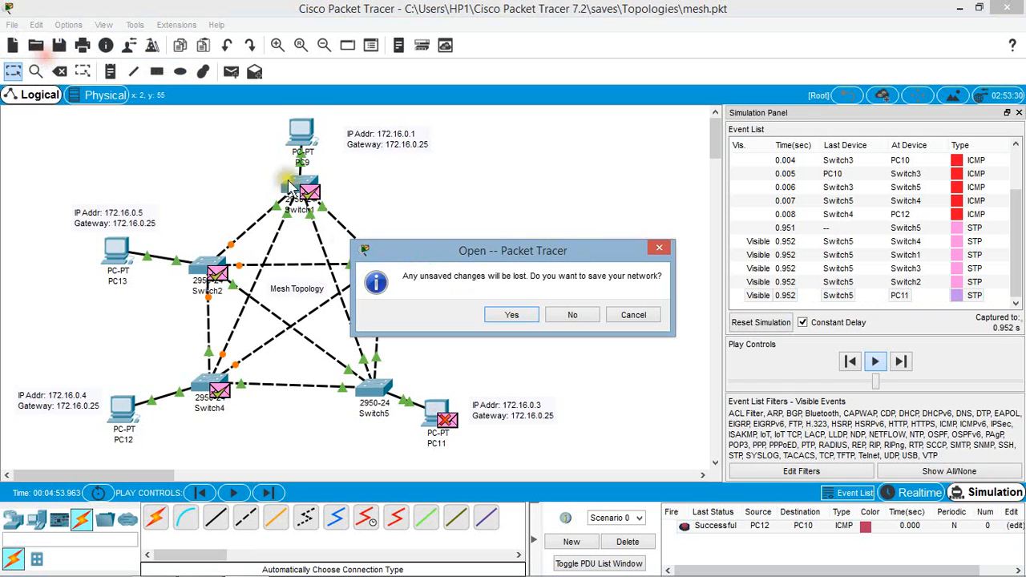
{"action": "left_click", "coordinate": [510, 315]}
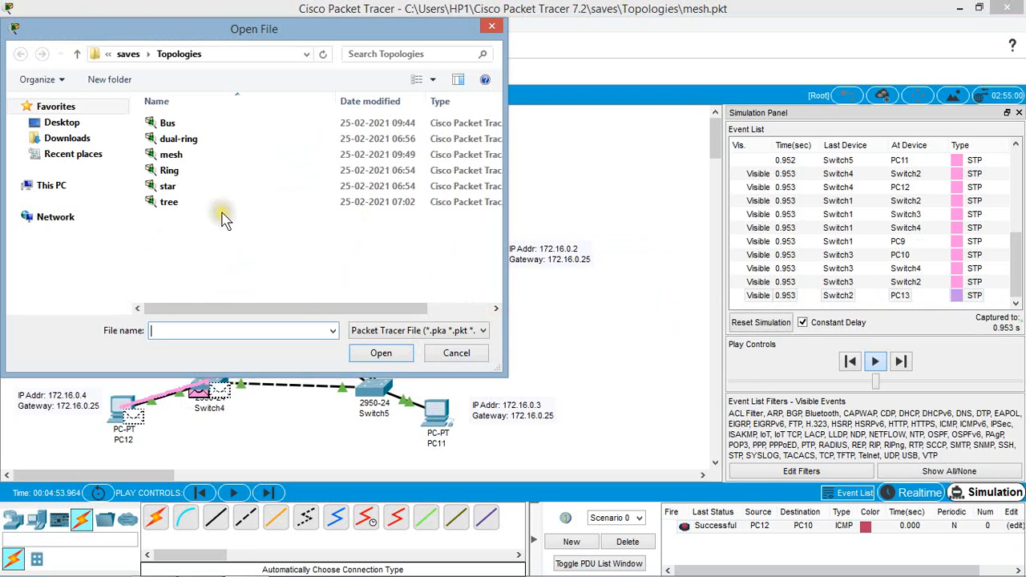
{"action": "left_click", "coordinate": [168, 186]}
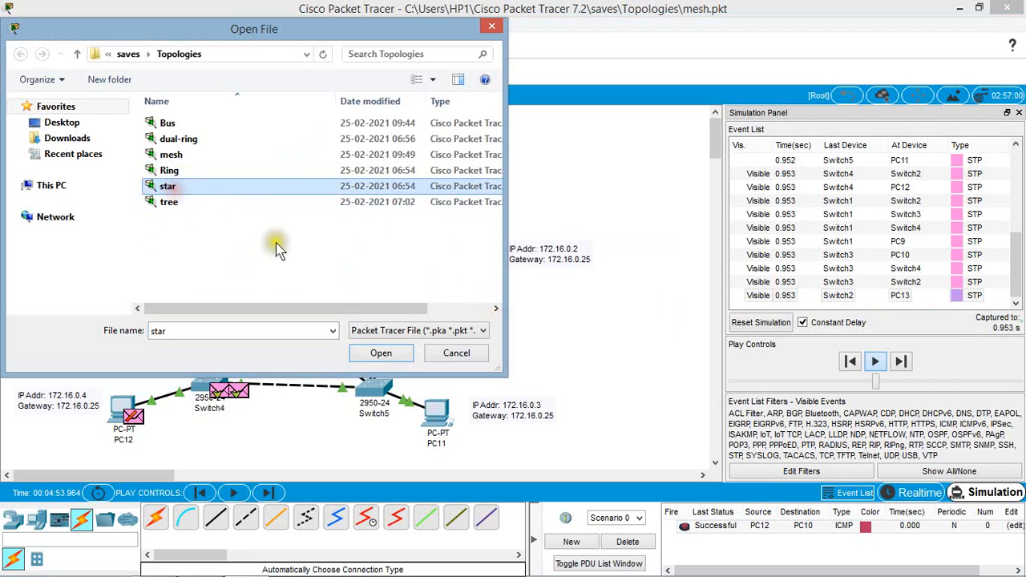
{"action": "left_click", "coordinate": [378, 354]}
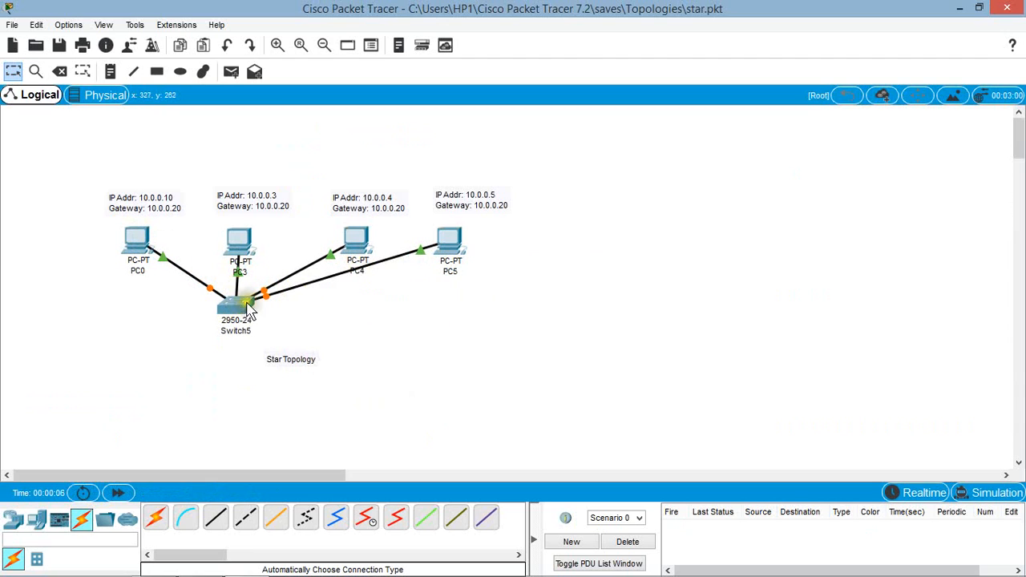
Step: Inspect Switch5's port summary, and check PC0's static IP address, subnet mask and default gateway
{"action": "mouse_move", "coordinate": [236, 317]}
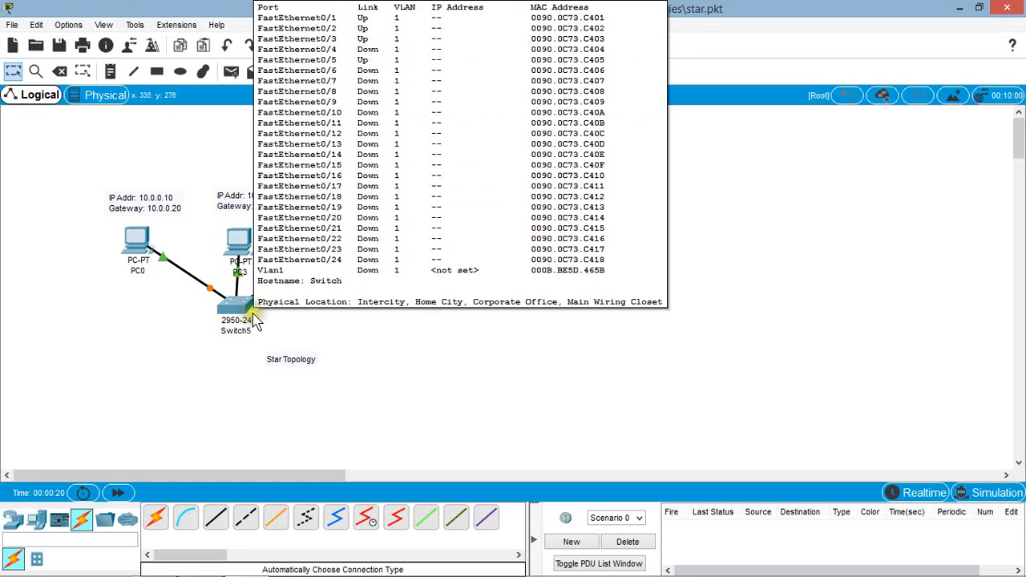
{"action": "left_click", "coordinate": [611, 341]}
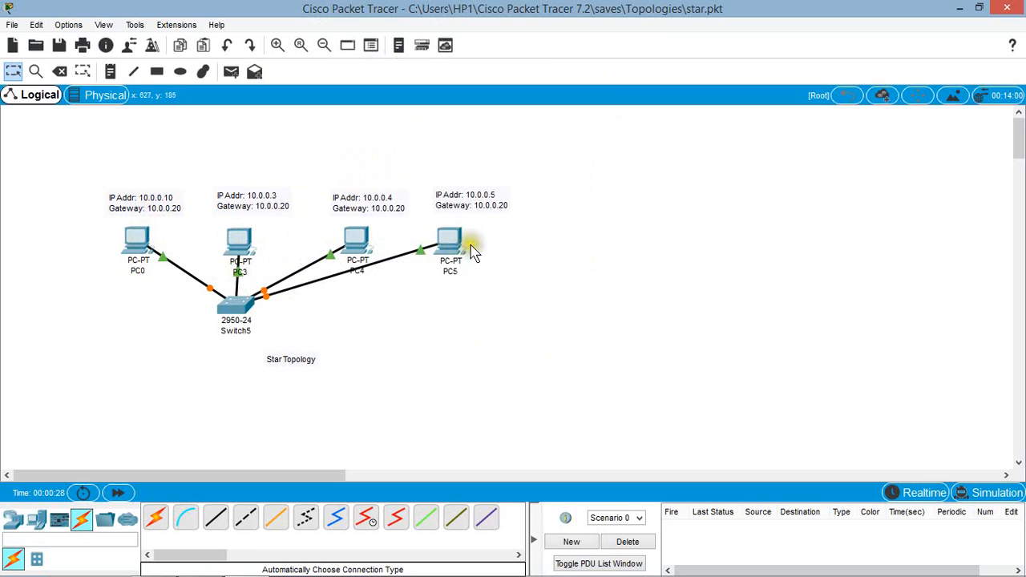
{"action": "left_click", "coordinate": [138, 239]}
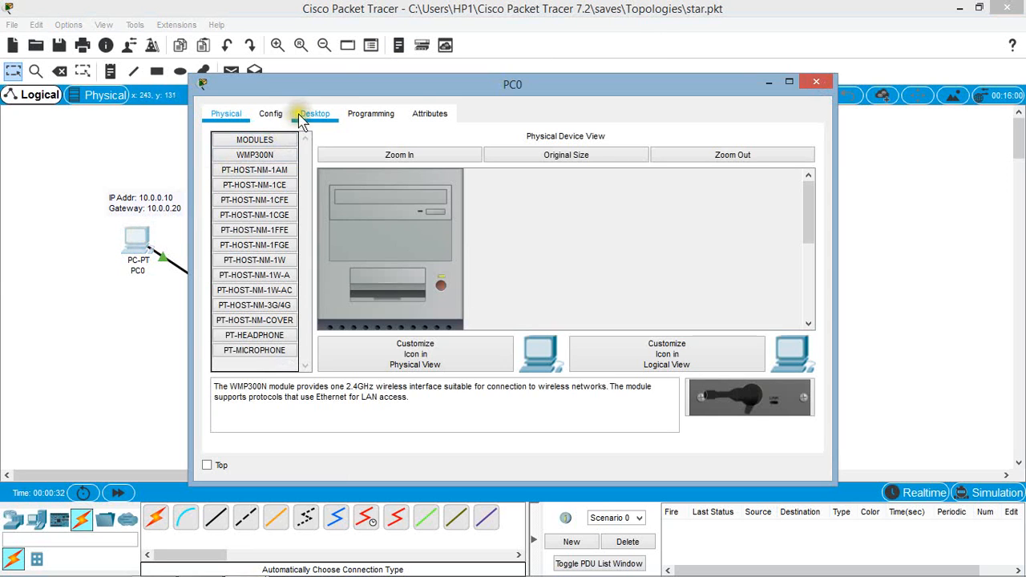
{"action": "left_click_drag", "start_coordinate": [333, 87], "coordinate": [651, 91]}
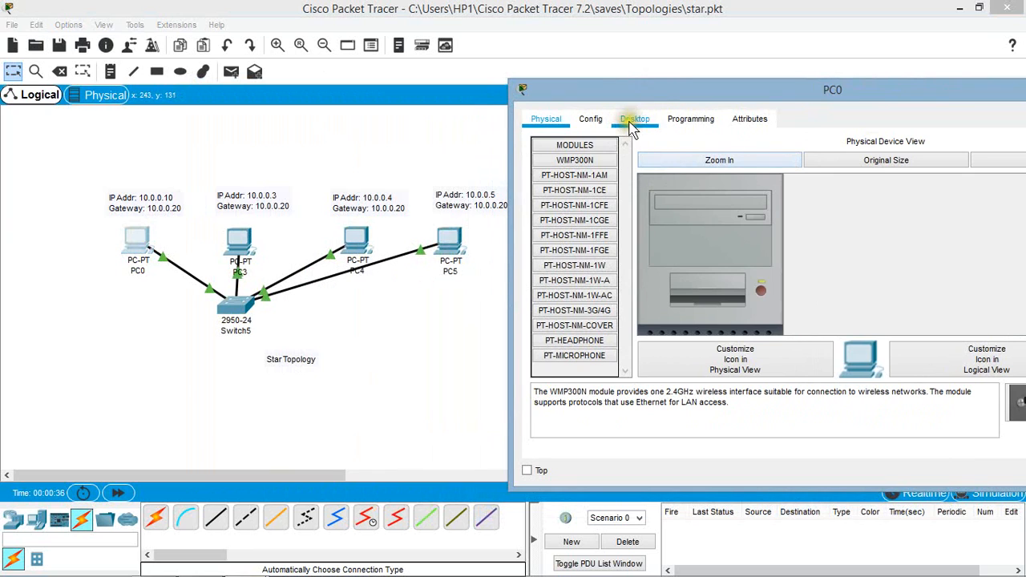
{"action": "left_click", "coordinate": [637, 121]}
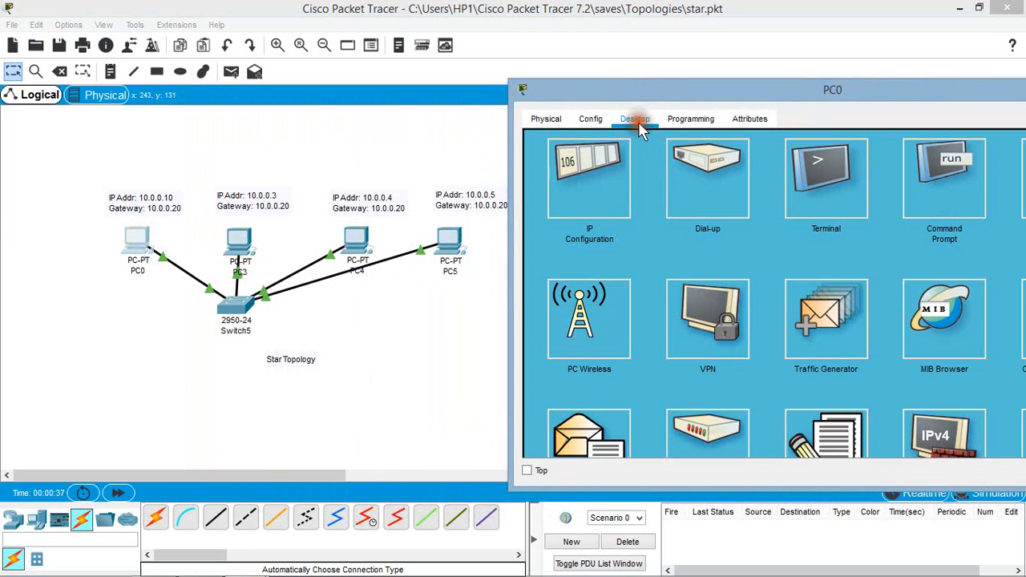
{"action": "left_click", "coordinate": [605, 203]}
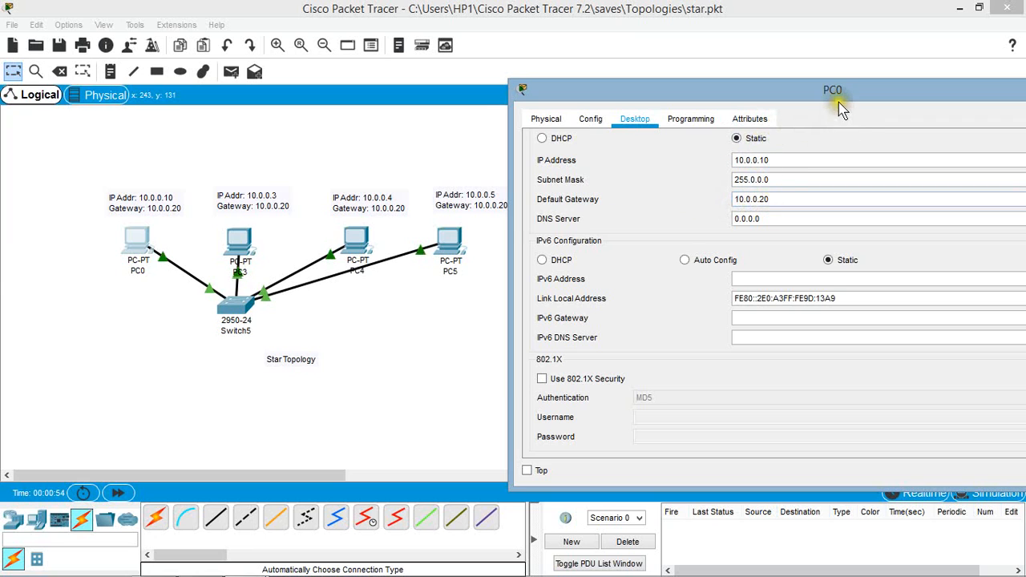
{"action": "left_click_drag", "start_coordinate": [838, 102], "coordinate": [645, 108]}
{"action": "left_click", "coordinate": [942, 94]}
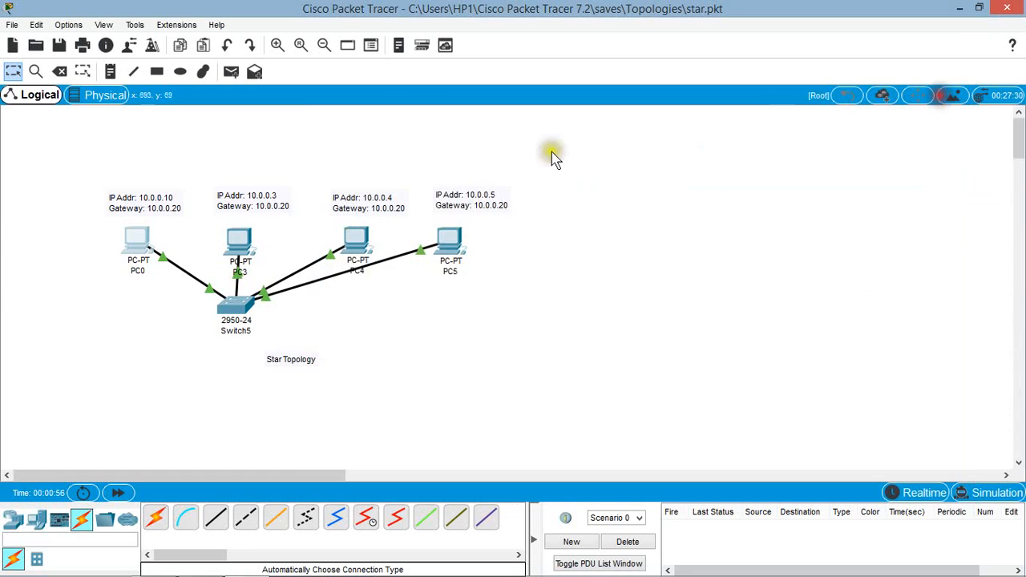
Step: Check PC3's static IP address, subnet mask and default gateway, and close its window
{"action": "left_click", "coordinate": [243, 239]}
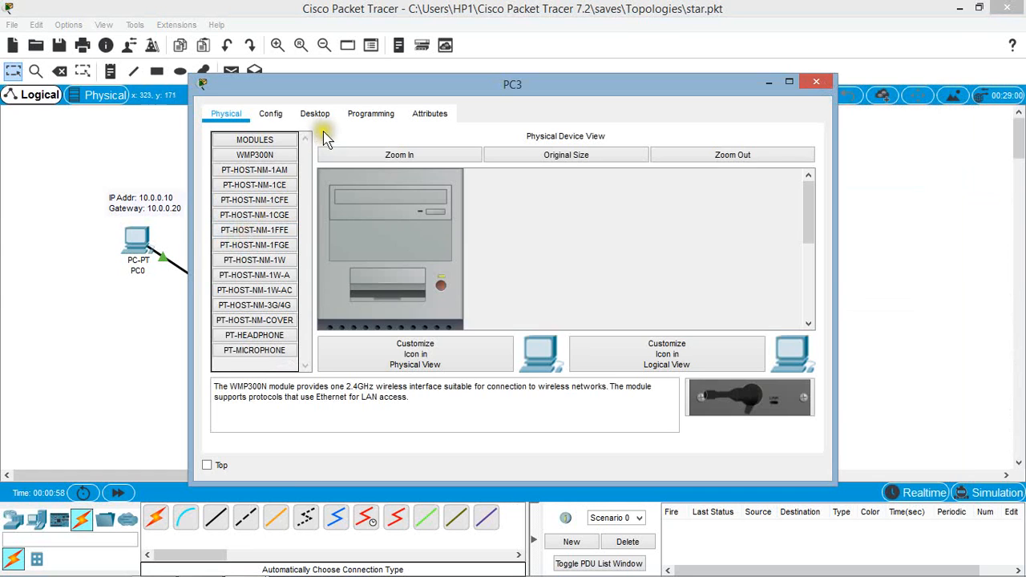
{"action": "left_click", "coordinate": [319, 117]}
{"action": "left_click", "coordinate": [259, 200]}
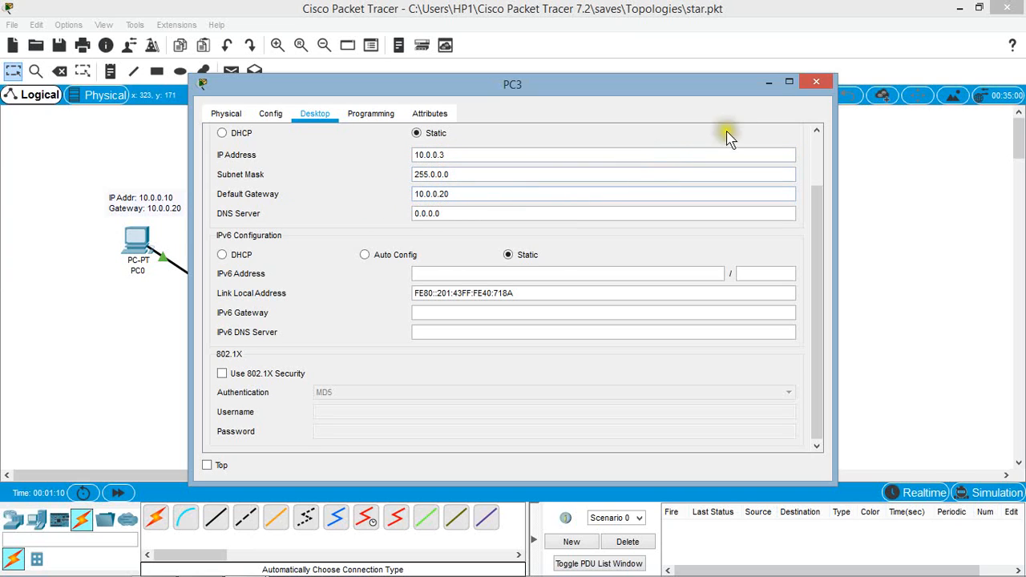
{"action": "left_click", "coordinate": [816, 90]}
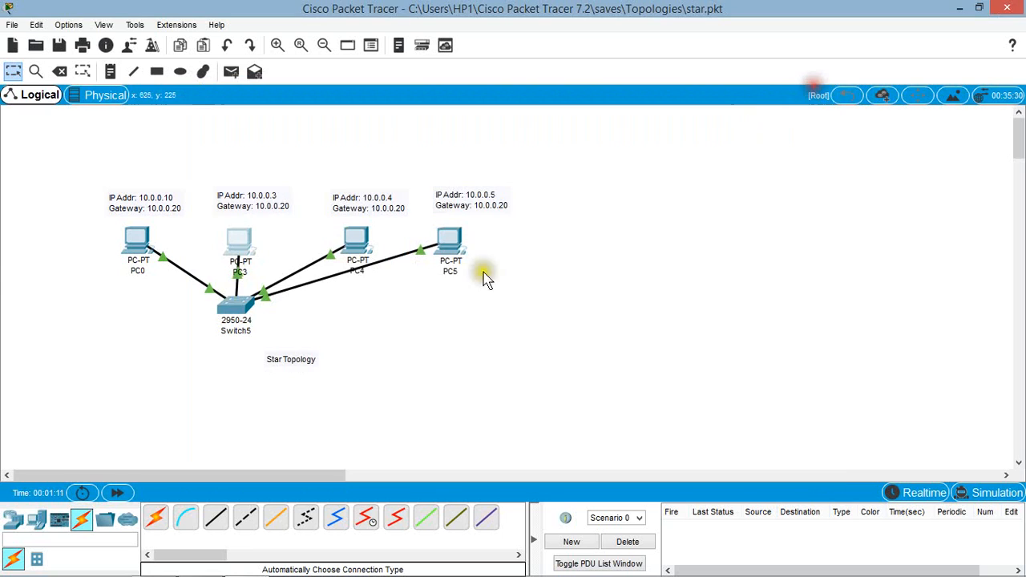
Step: Check PC5's static IP address, subnet mask and default gateway, and close its window
{"action": "left_click", "coordinate": [455, 242]}
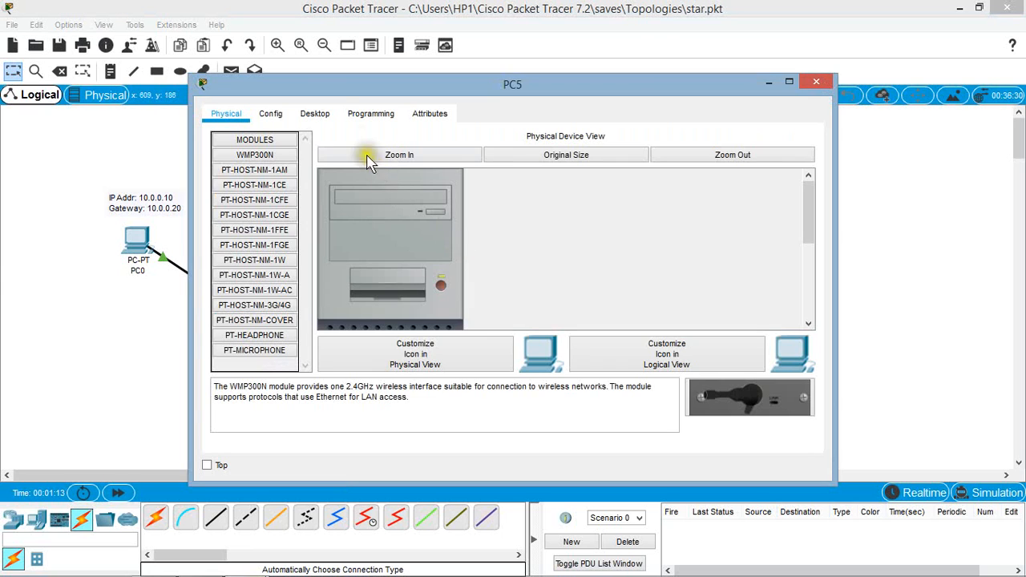
{"action": "left_click", "coordinate": [316, 113]}
{"action": "left_click", "coordinate": [268, 138]}
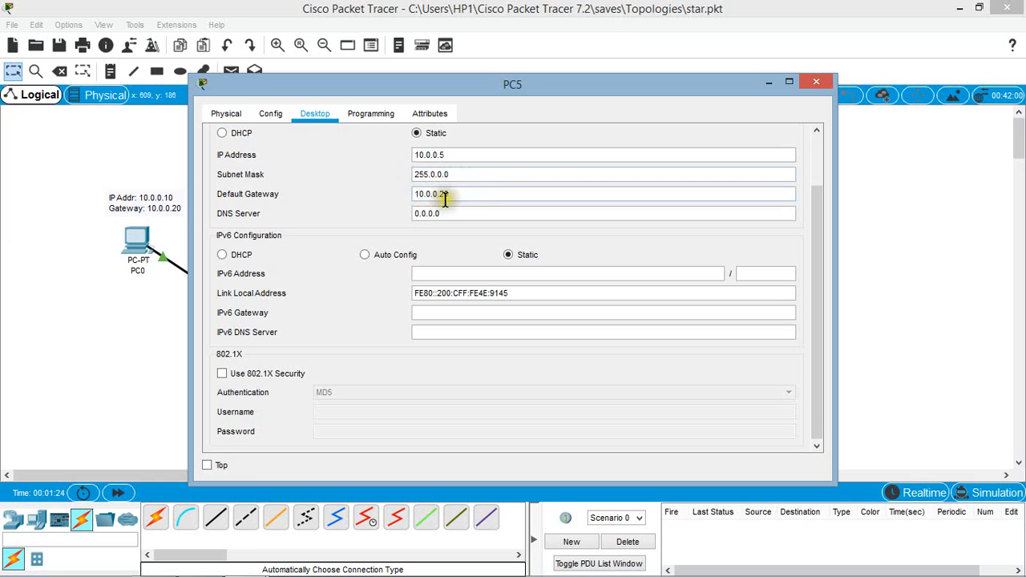
{"action": "left_click", "coordinate": [816, 82]}
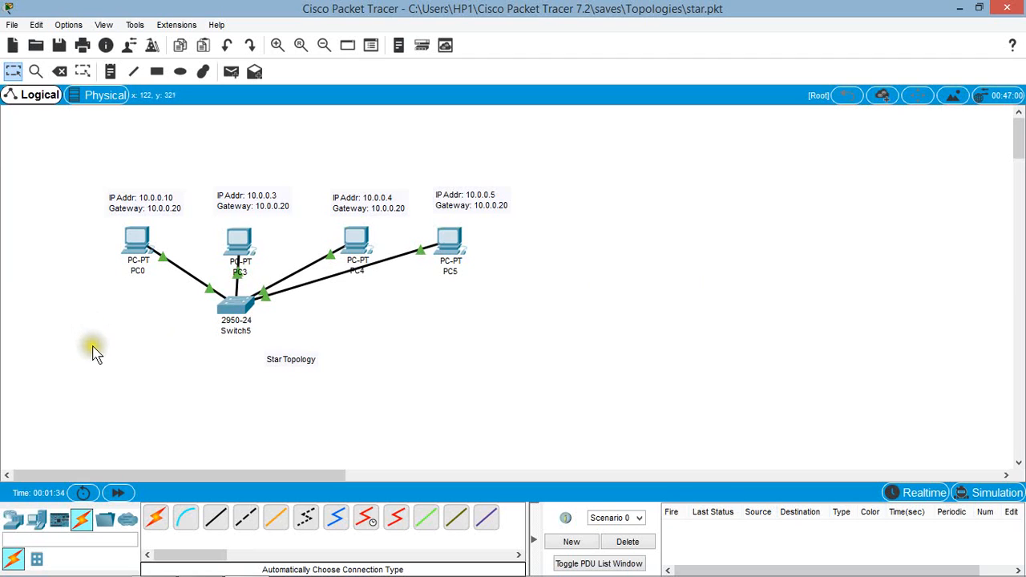
Step: Run "ping 10.0.0.10" in PC5's Command Prompt to test the connection to PC0, and close PC5's window
{"action": "left_click", "coordinate": [465, 246]}
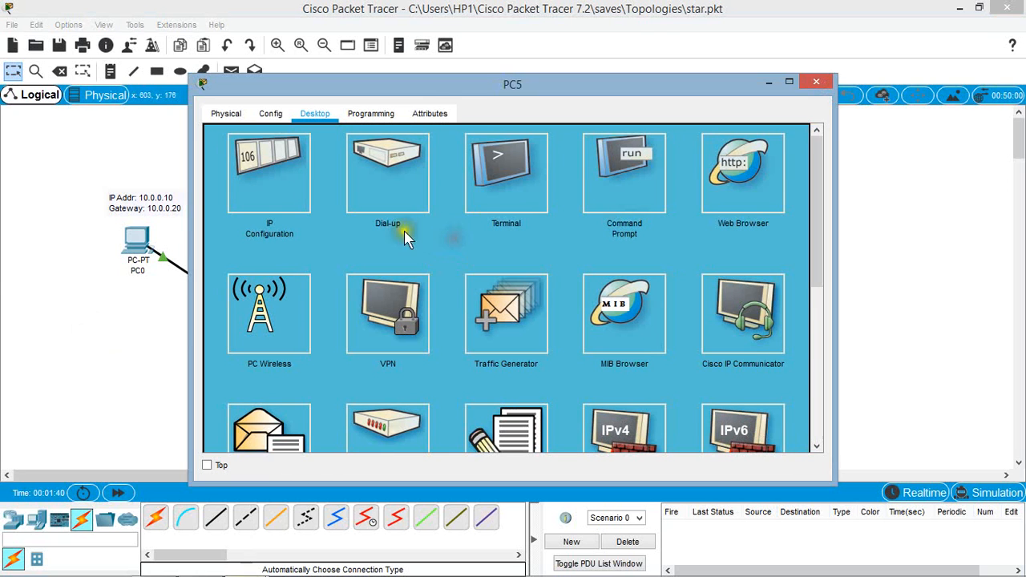
{"action": "left_click_drag", "start_coordinate": [424, 90], "coordinate": [626, 90]}
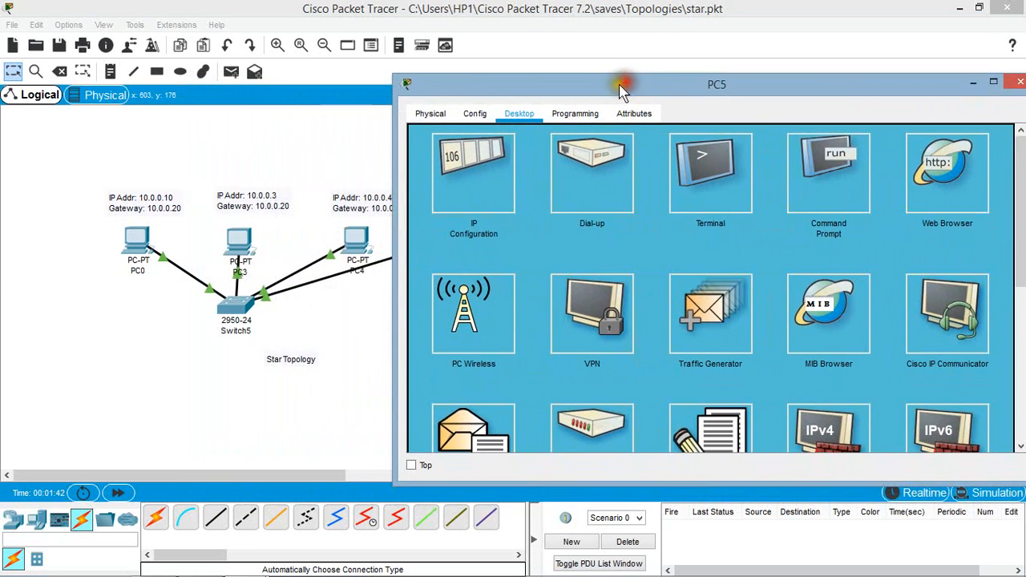
{"action": "left_click", "coordinate": [826, 176]}
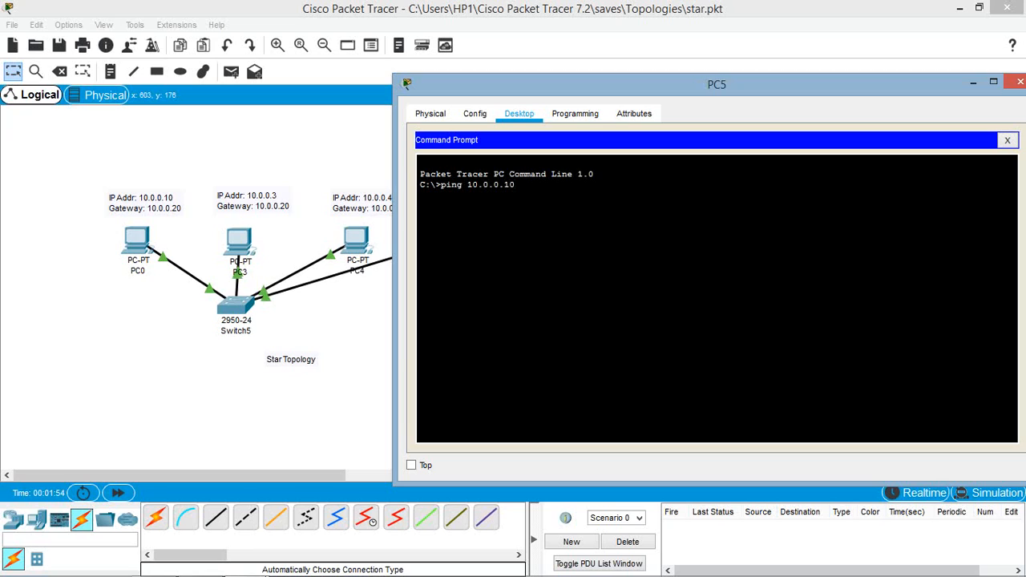
{"action": "key", "text": "Return"}
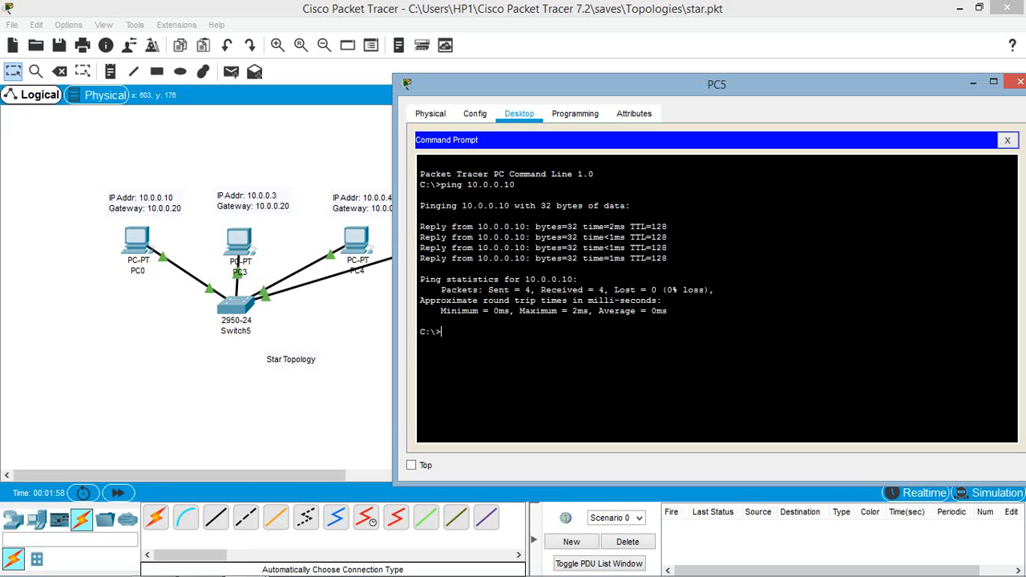
{"action": "left_click", "coordinate": [1018, 84]}
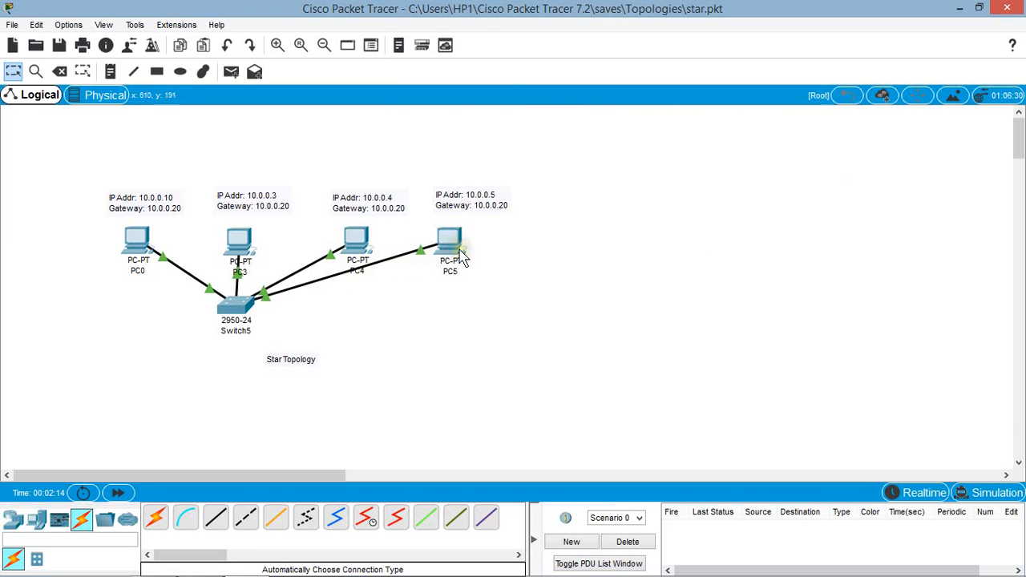
Step: Delete the cable connecting PC5 to Switch5 in the star topology
{"action": "mouse_move", "coordinate": [462, 256]}
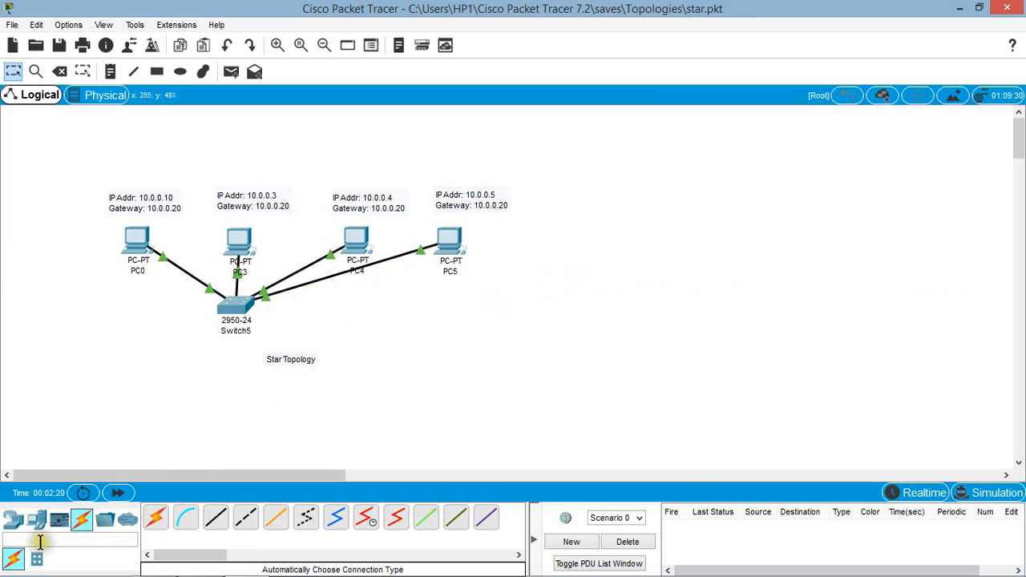
{"action": "left_click", "coordinate": [59, 71]}
{"action": "left_click", "coordinate": [350, 271]}
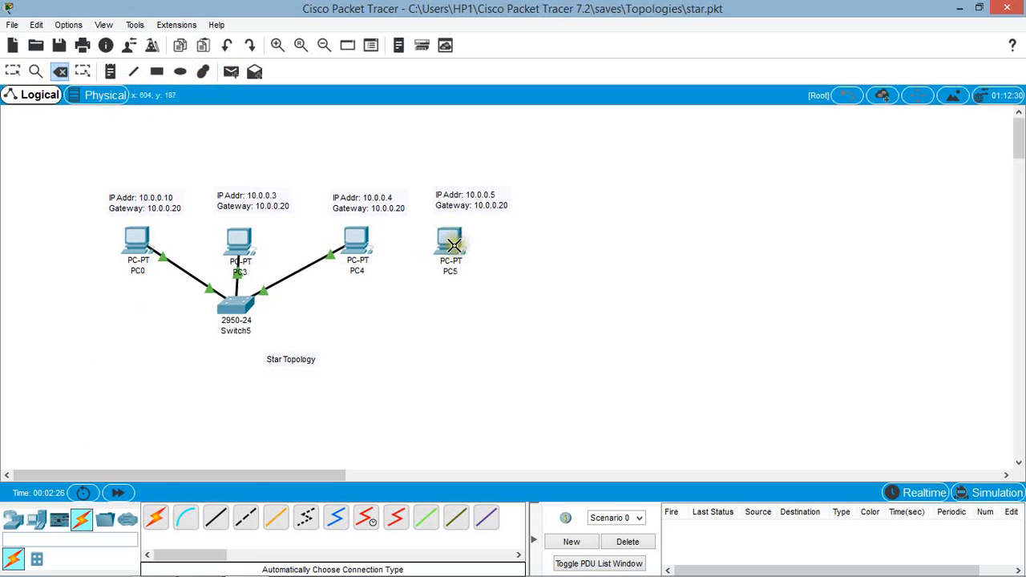
Step: Run "ping 10.0.0.10" again in the disconnected PC5's Command Prompt, and close PC5's window
{"action": "left_click", "coordinate": [14, 72]}
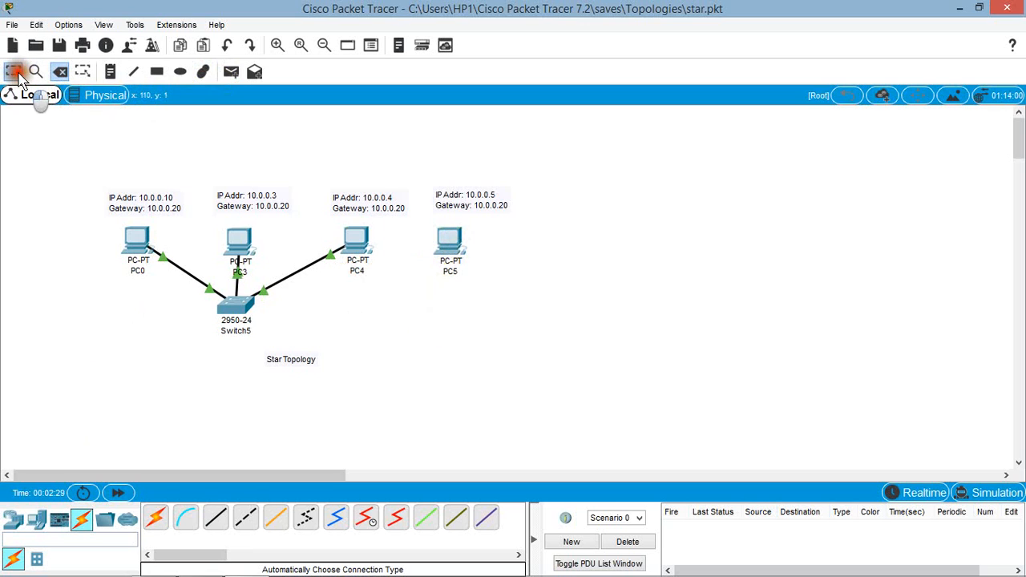
{"action": "left_click", "coordinate": [447, 241]}
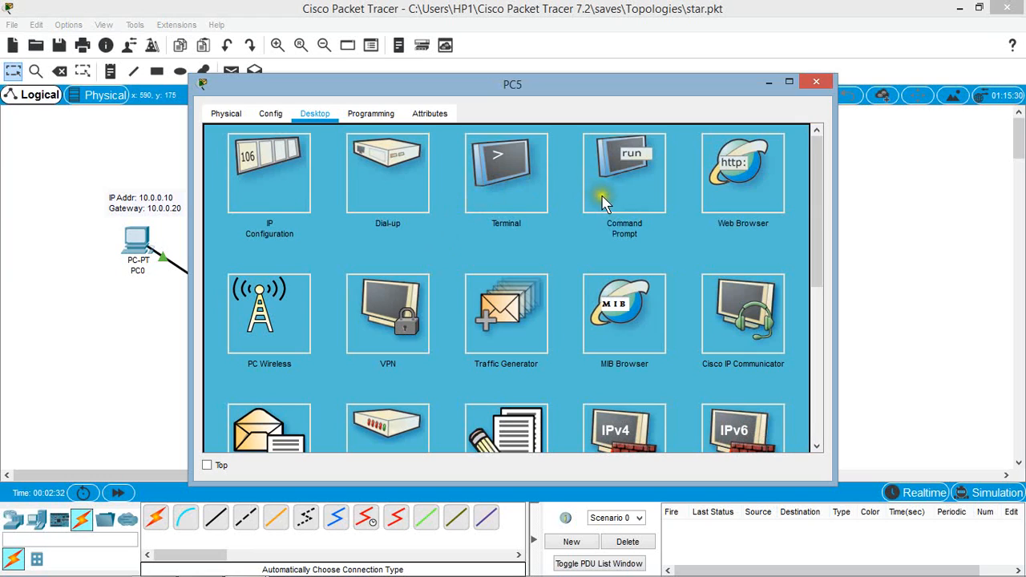
{"action": "left_click", "coordinate": [603, 197]}
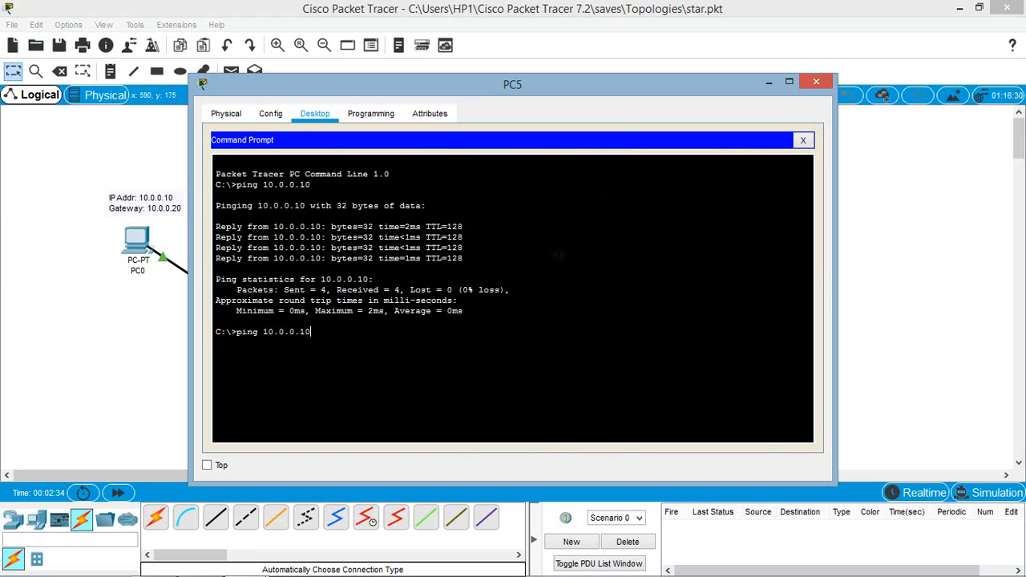
{"action": "key", "text": "Return"}
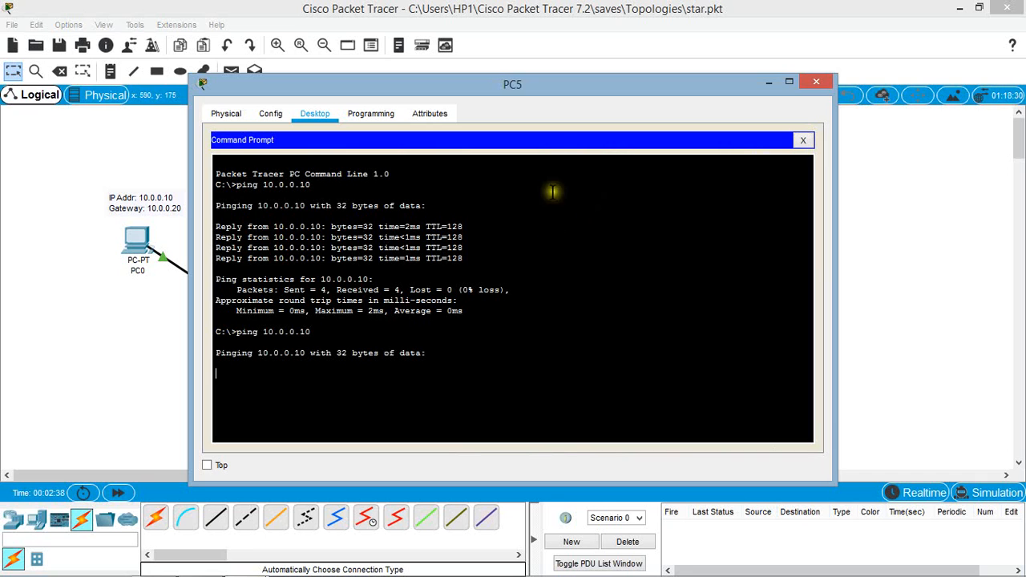
{"action": "left_click_drag", "start_coordinate": [550, 86], "coordinate": [712, 78]}
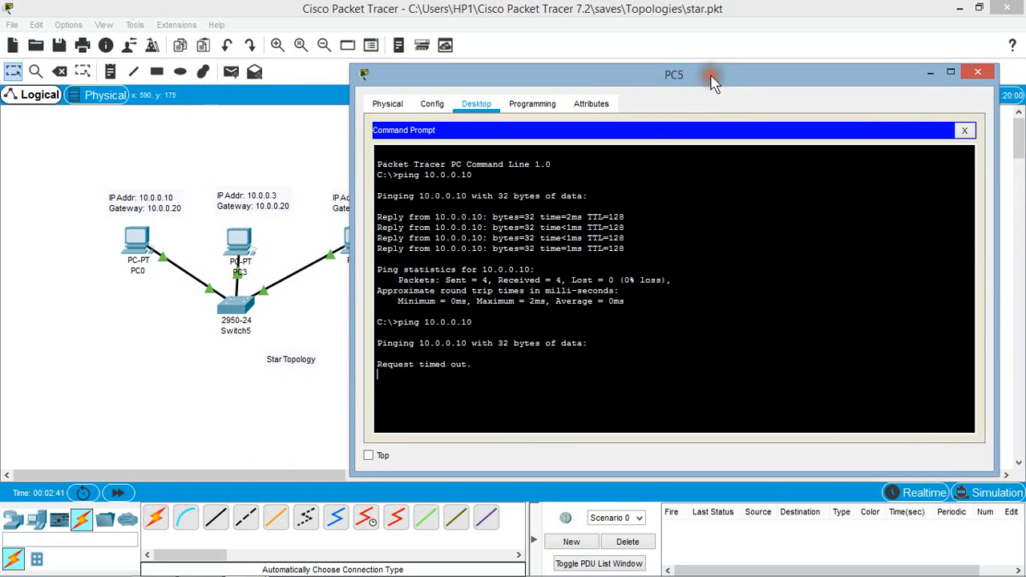
{"action": "left_click", "coordinate": [977, 72]}
{"action": "left_click", "coordinate": [527, 338]}
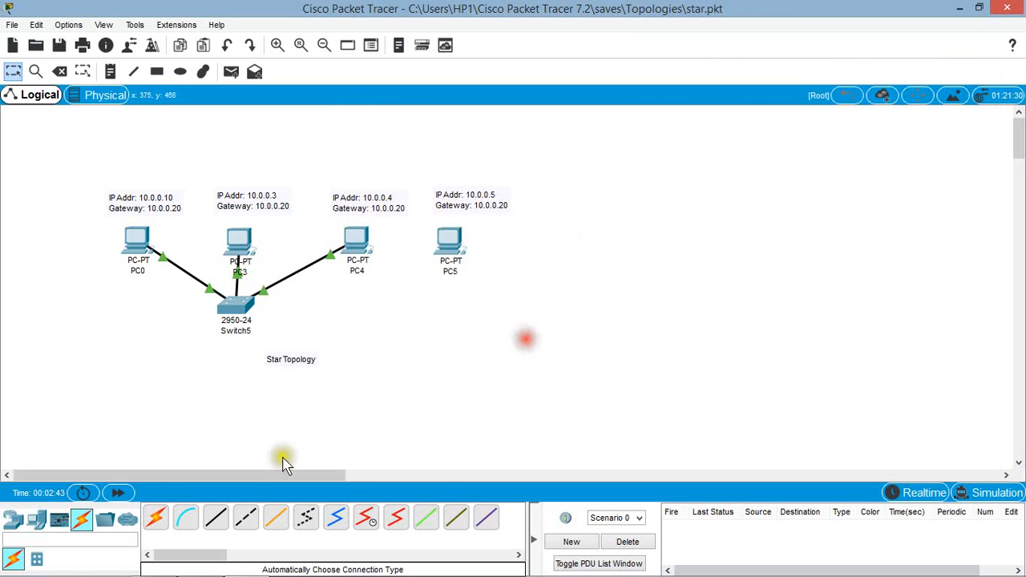
Step: Reconnect Switch5 to PC5 with an automatically chosen connection type
{"action": "left_click", "coordinate": [156, 517]}
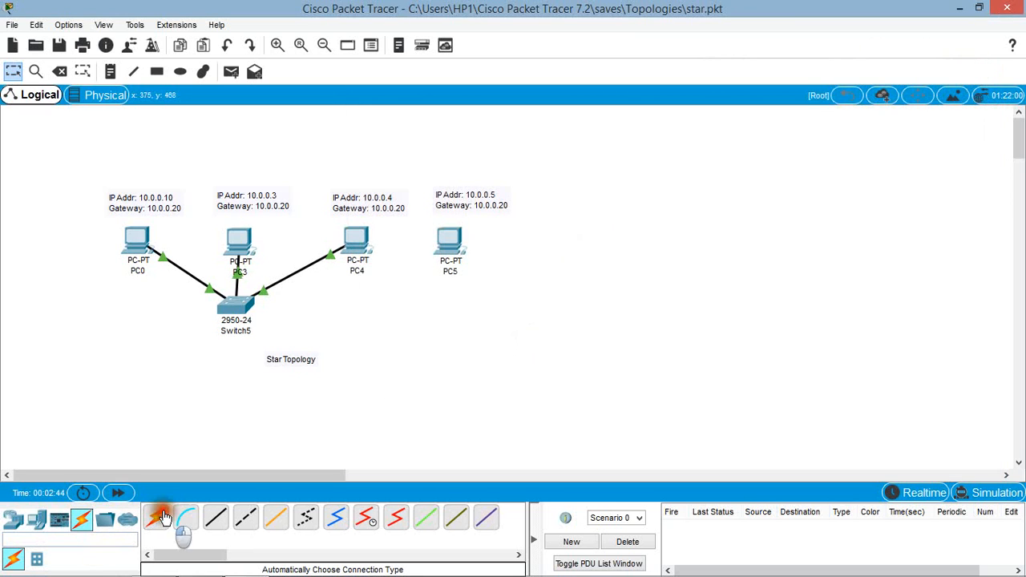
{"action": "left_click", "coordinate": [244, 301]}
{"action": "left_click", "coordinate": [451, 240]}
{"action": "left_click", "coordinate": [454, 240]}
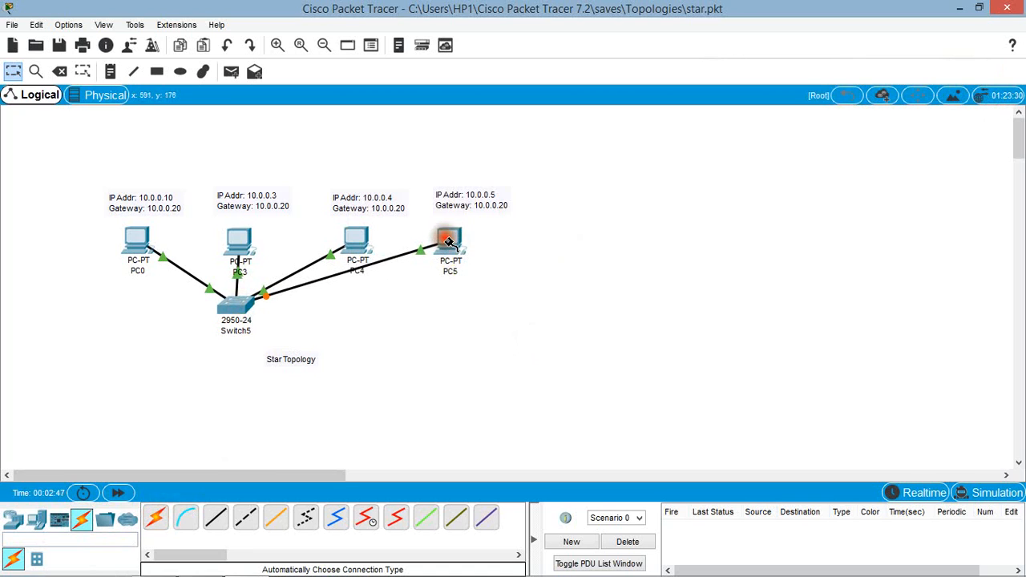
{"action": "left_click", "coordinate": [501, 324]}
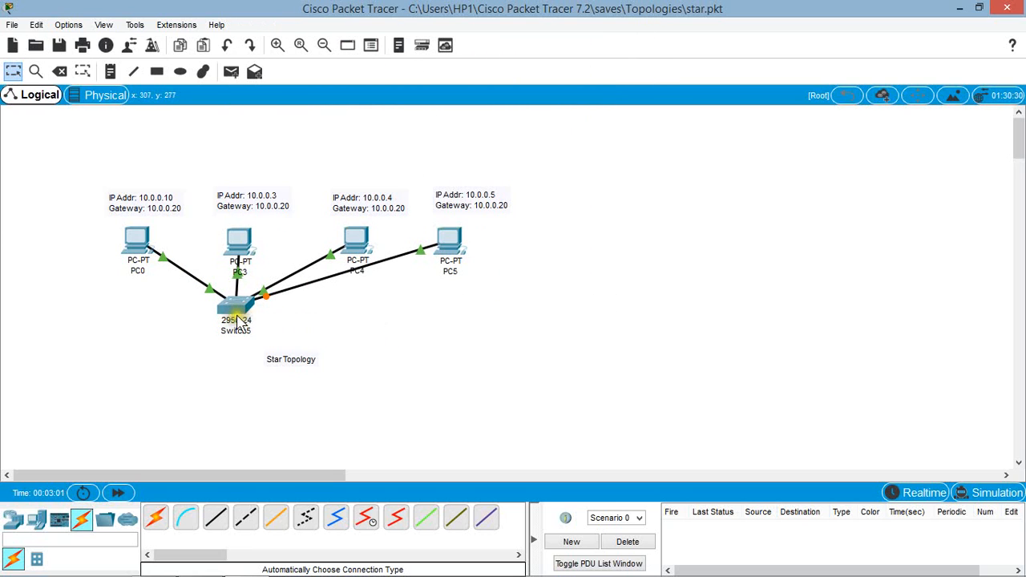
{"action": "left_click", "coordinate": [335, 323]}
{"action": "left_click", "coordinate": [326, 323]}
Step: Send a simple PDU from PC0 to PC4 and check its status in the PDU list
{"action": "left_click", "coordinate": [232, 72]}
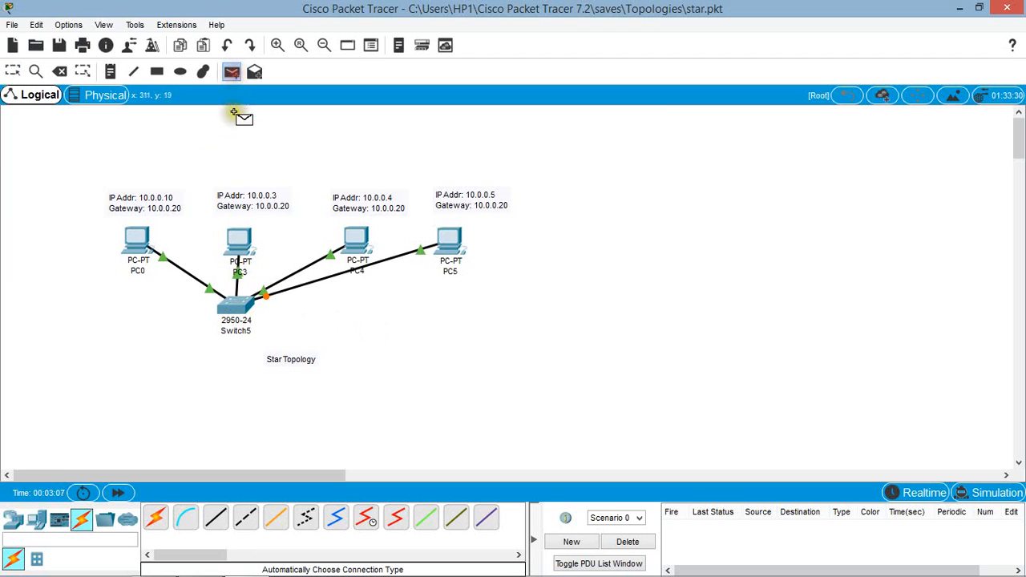
{"action": "left_click", "coordinate": [120, 228]}
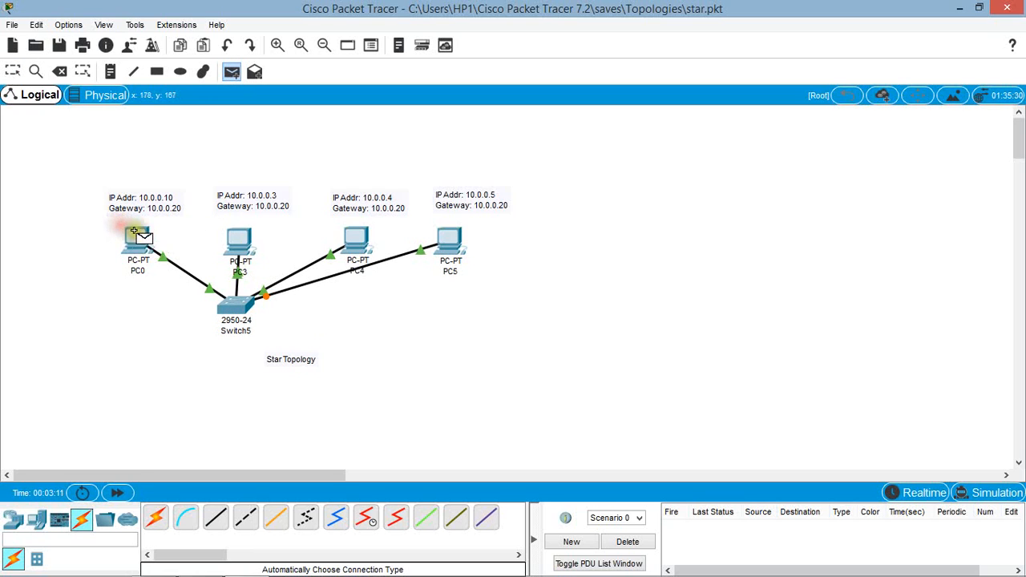
{"action": "left_click", "coordinate": [346, 234]}
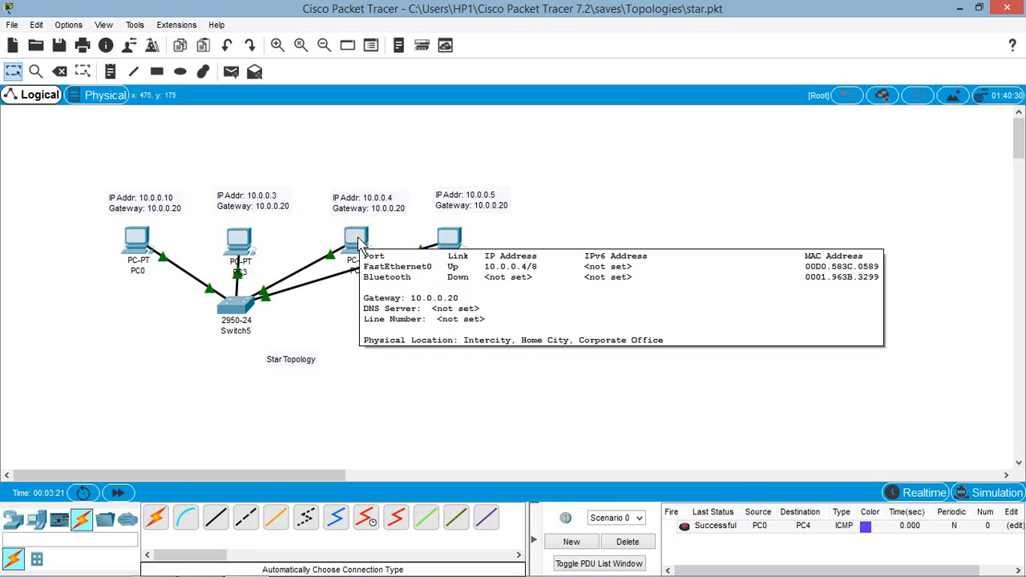
{"action": "left_click", "coordinate": [707, 531]}
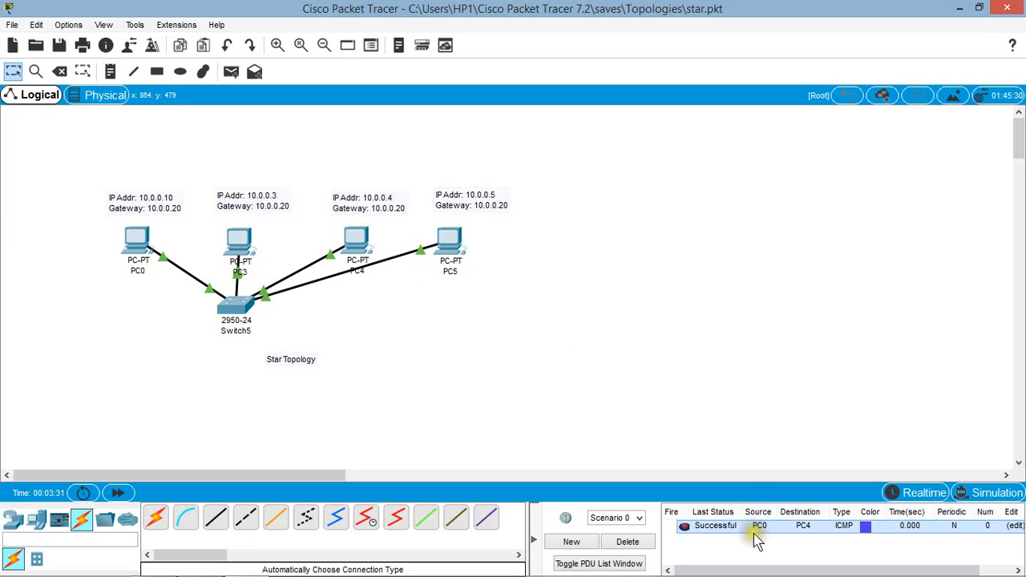
{"action": "left_click", "coordinate": [728, 541]}
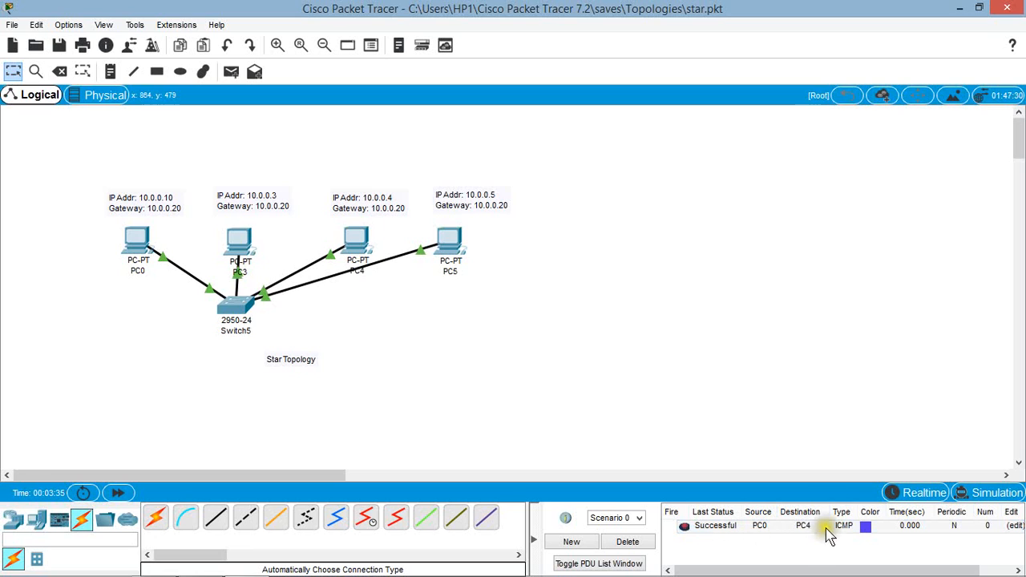
Step: Switch to Simulation mode and play the PC0-to-PC4 packet's path through the star topology
{"action": "left_click", "coordinate": [1014, 500]}
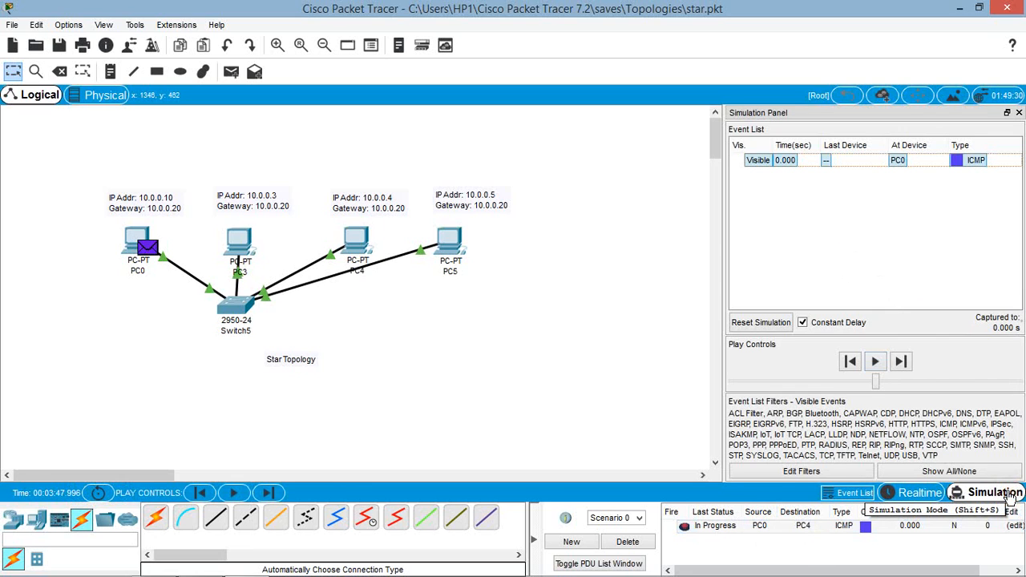
{"action": "left_click", "coordinate": [875, 361]}
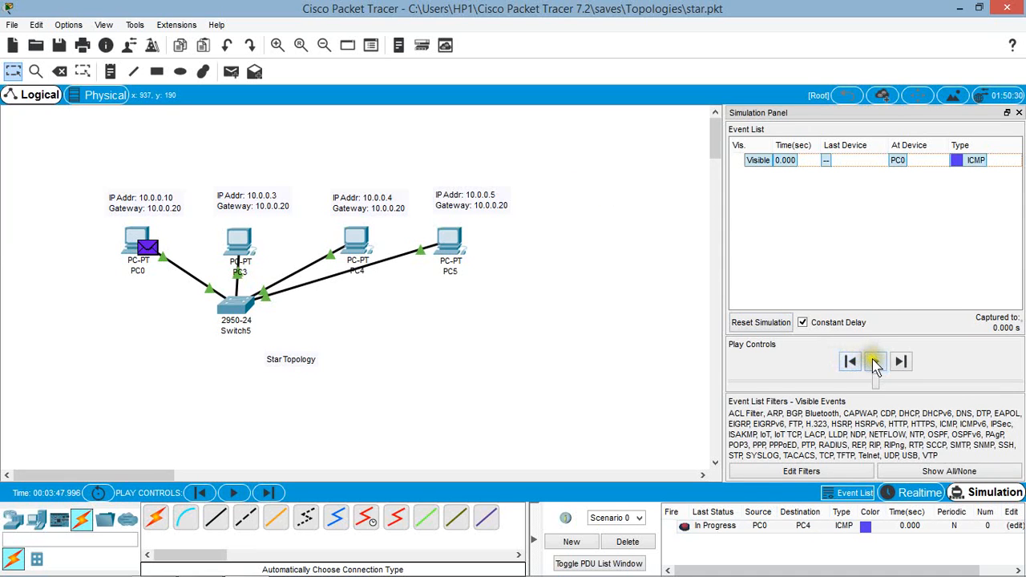
{"action": "left_click", "coordinate": [875, 361]}
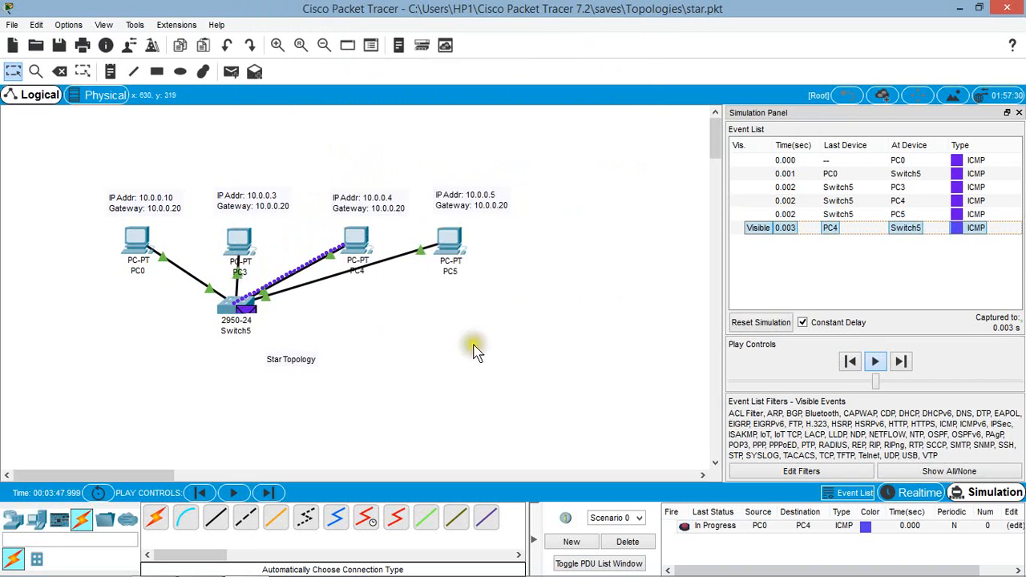
{"action": "left_click", "coordinate": [535, 371]}
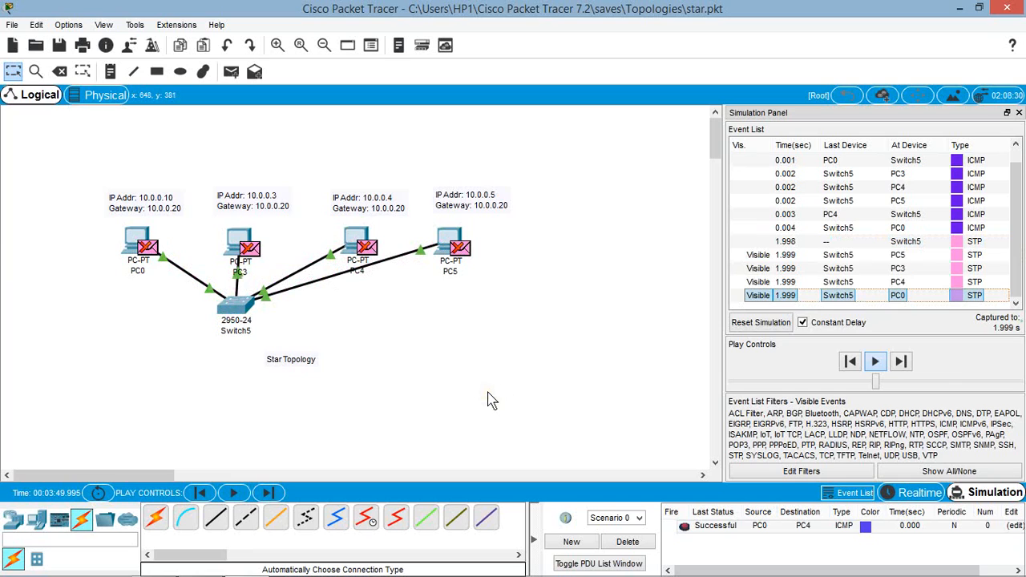
{"action": "left_click", "coordinate": [487, 392]}
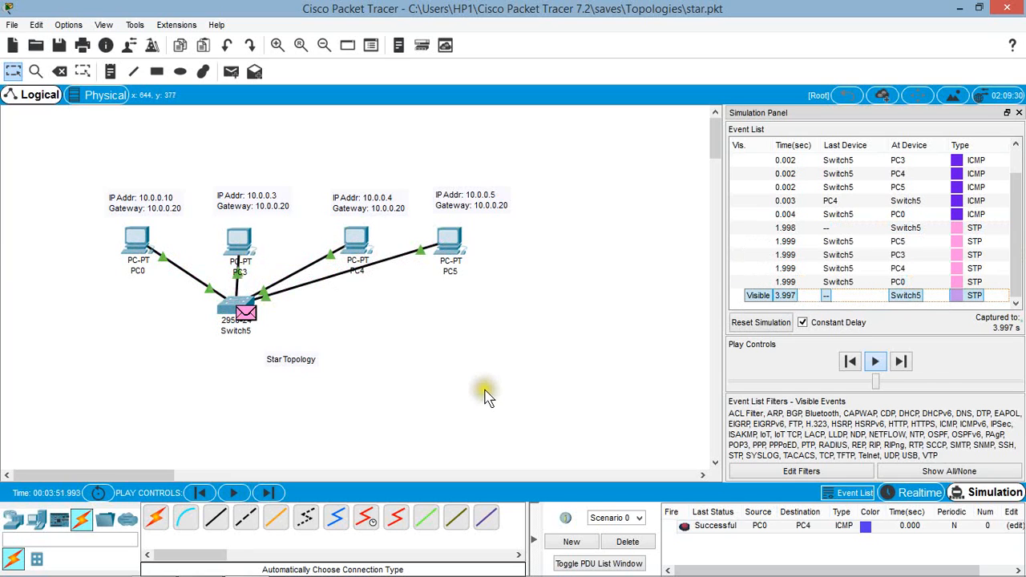
{"action": "left_click", "coordinate": [483, 378]}
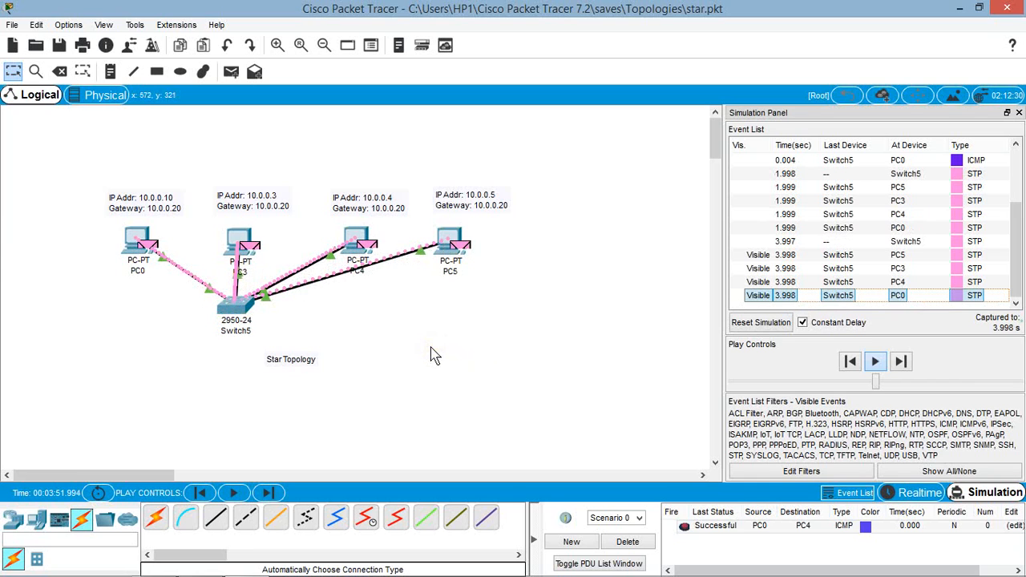
{"action": "left_click", "coordinate": [471, 343]}
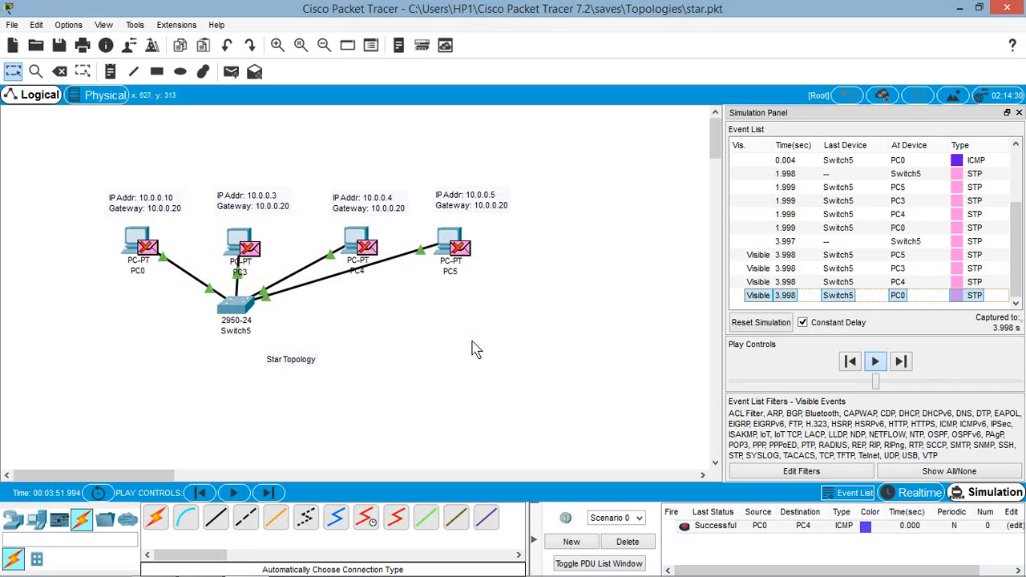
{"action": "left_click", "coordinate": [566, 316]}
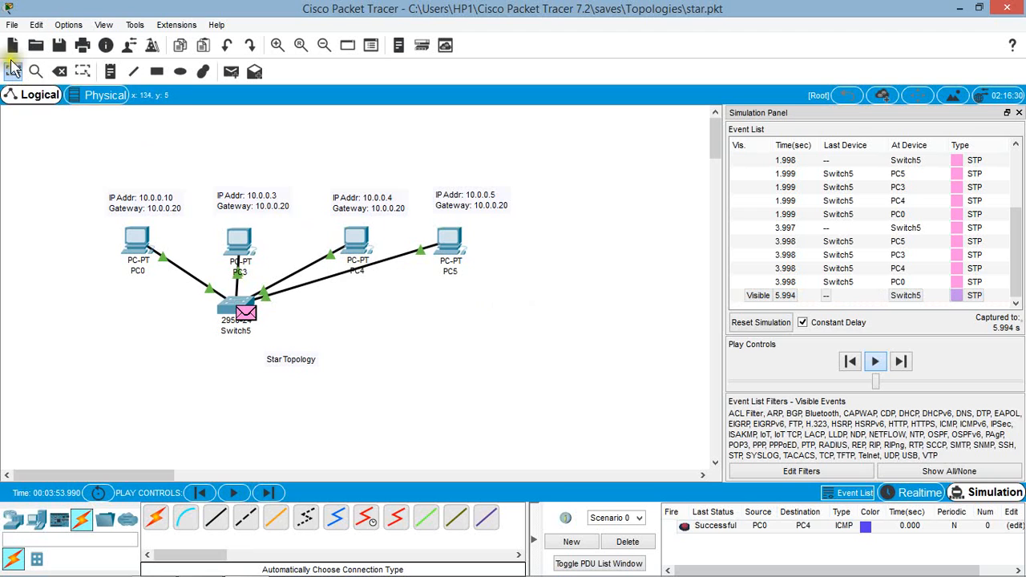
Step: Save the star topology and open the Ring file from the Topologies folder
{"action": "left_click", "coordinate": [11, 26]}
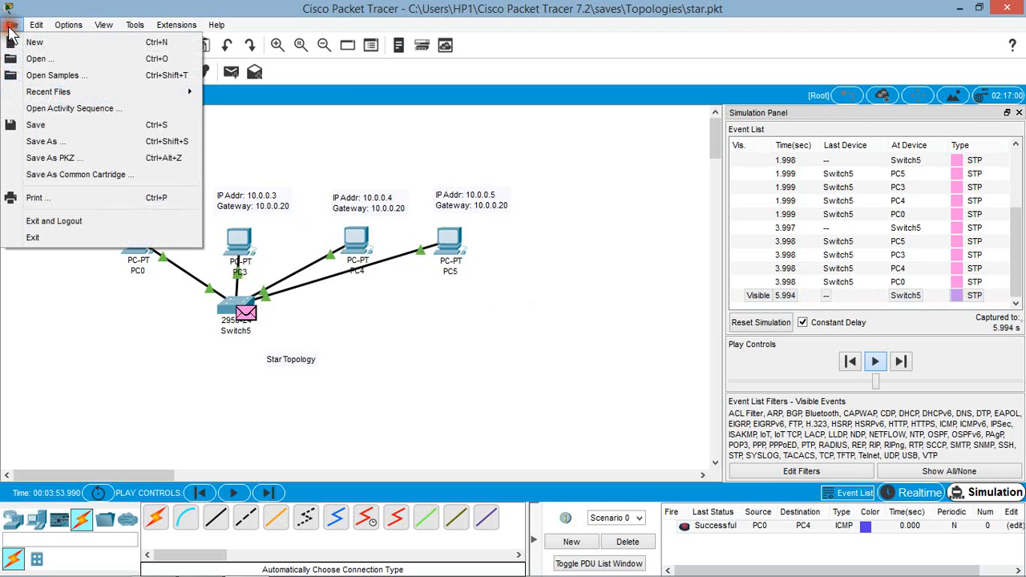
{"action": "left_click", "coordinate": [48, 124]}
{"action": "left_click", "coordinate": [12, 25]}
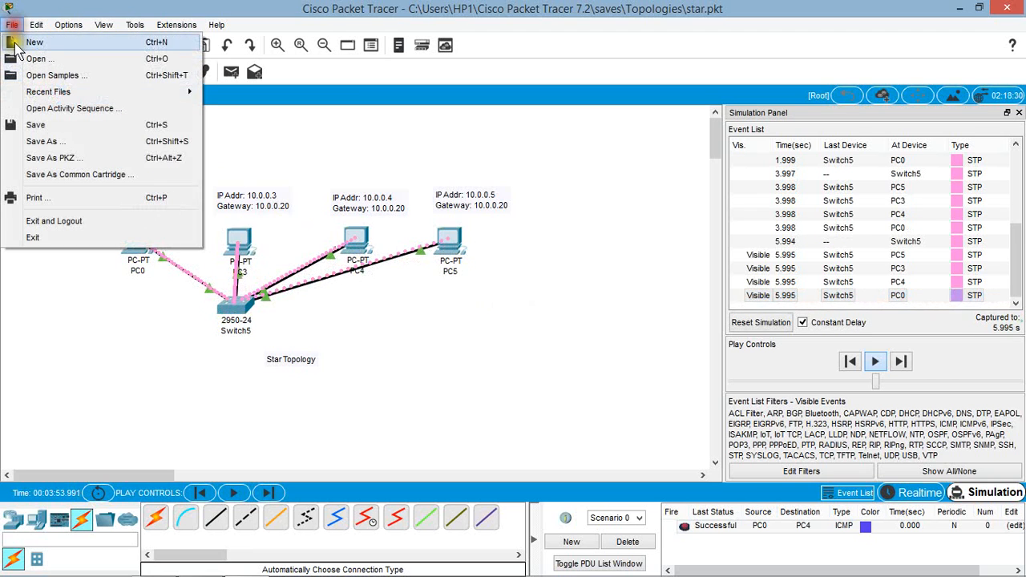
{"action": "left_click", "coordinate": [32, 61]}
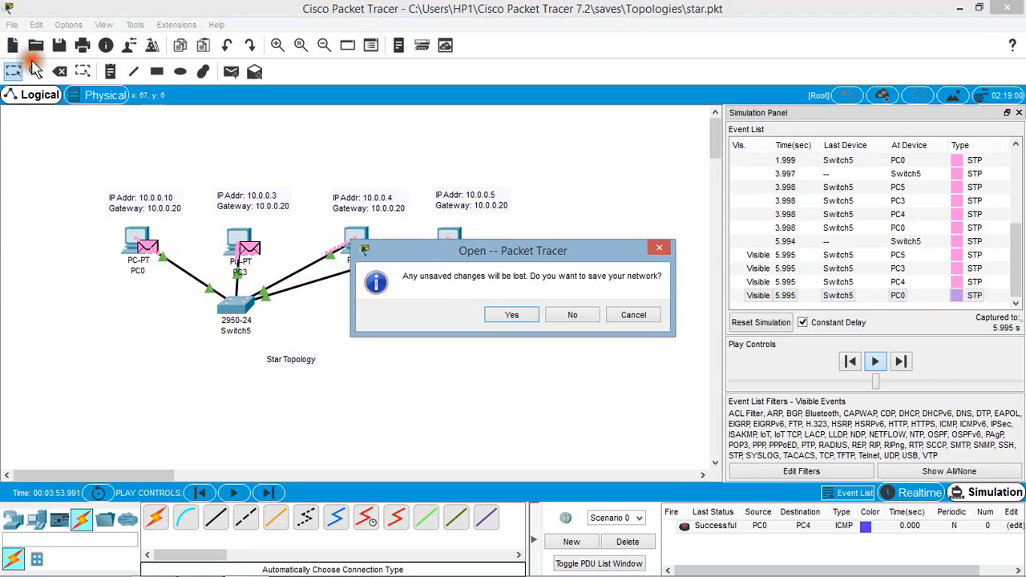
{"action": "left_click", "coordinate": [510, 315]}
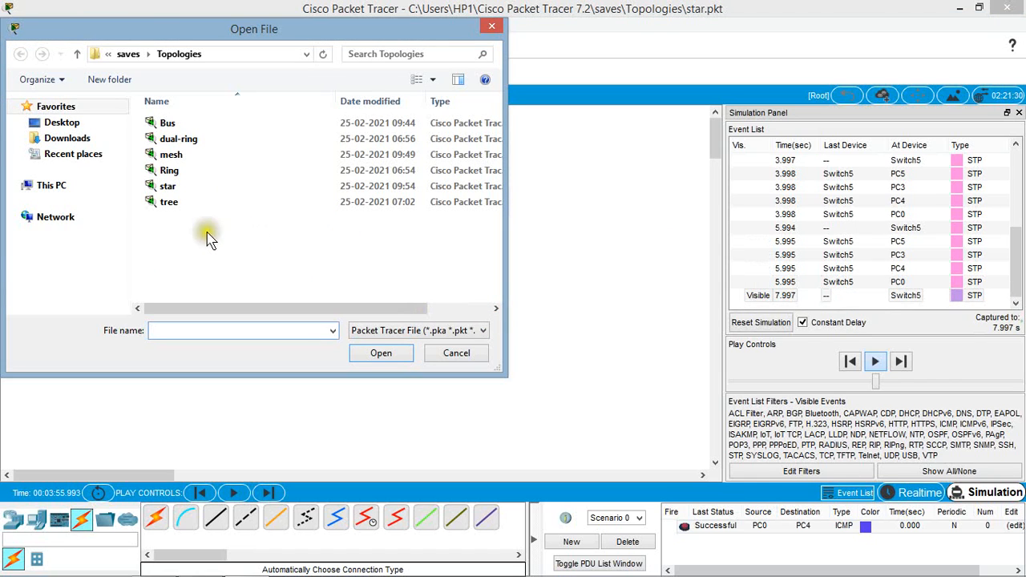
{"action": "double_click", "coordinate": [184, 178]}
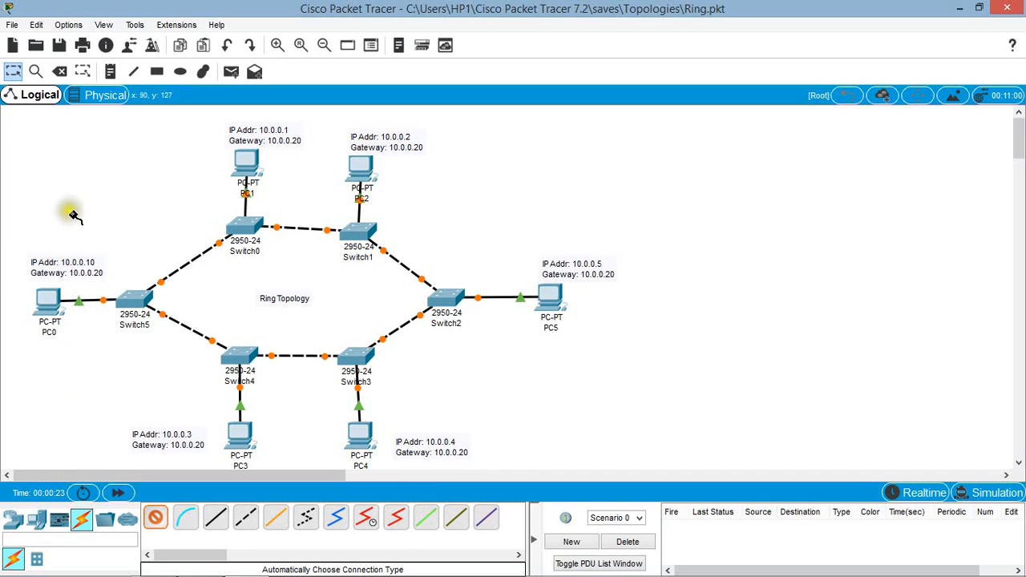
Step: Check PC0's static IP address, subnet mask and default gateway in the ring topology, and close its window
{"action": "left_click", "coordinate": [13, 72]}
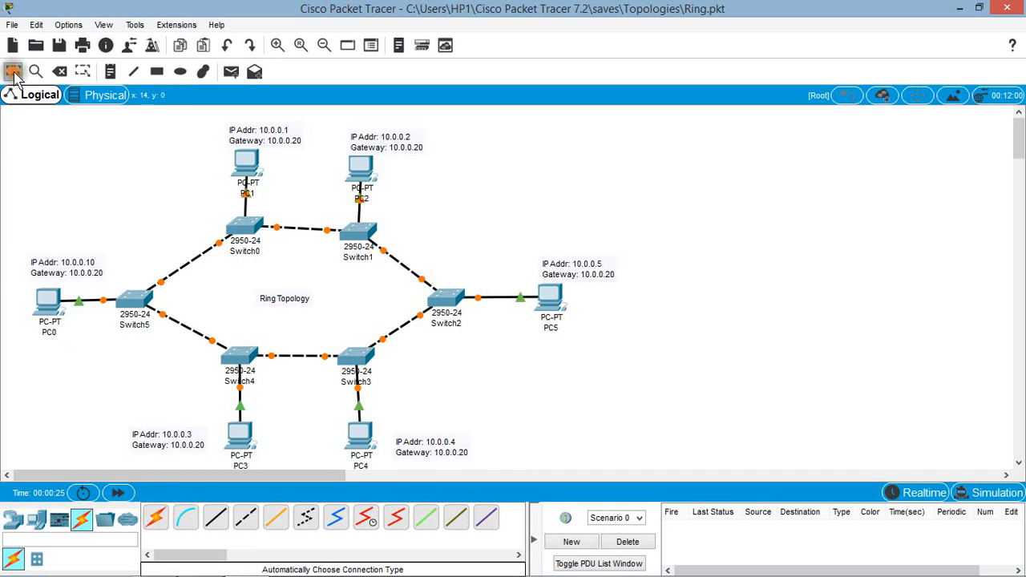
{"action": "left_click", "coordinate": [44, 302]}
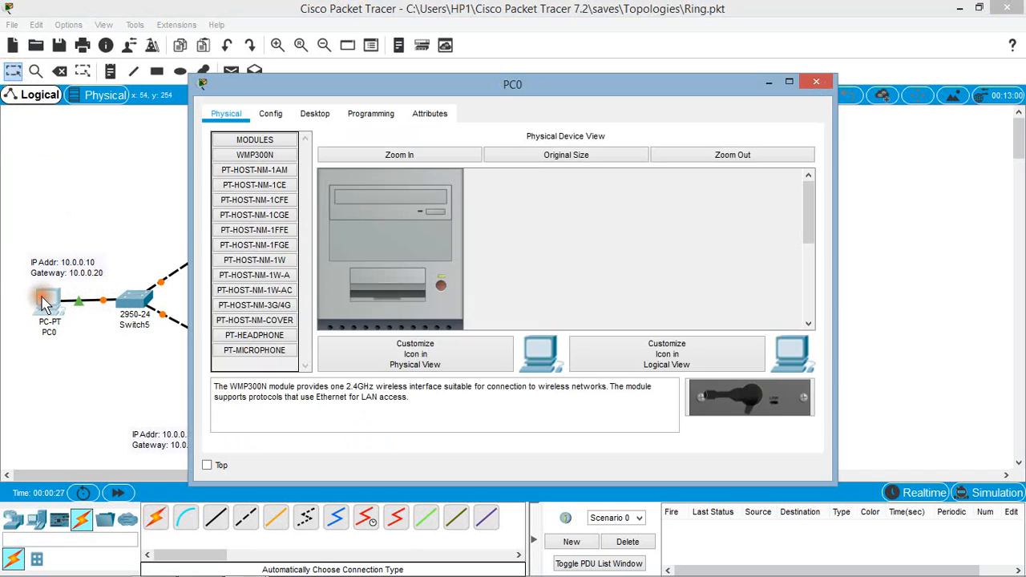
{"action": "left_click_drag", "start_coordinate": [333, 82], "coordinate": [550, 82]}
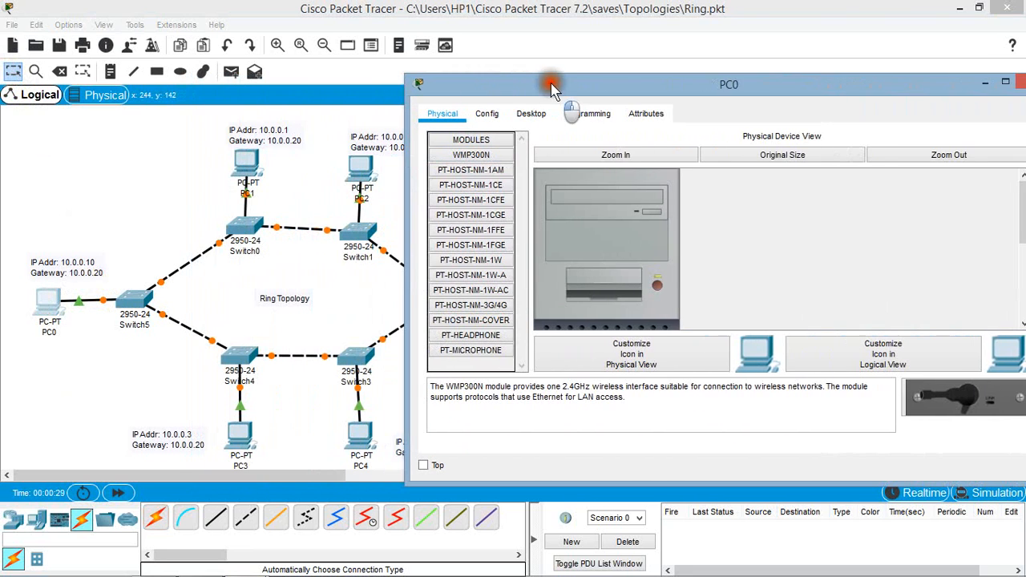
{"action": "left_click", "coordinate": [528, 114]}
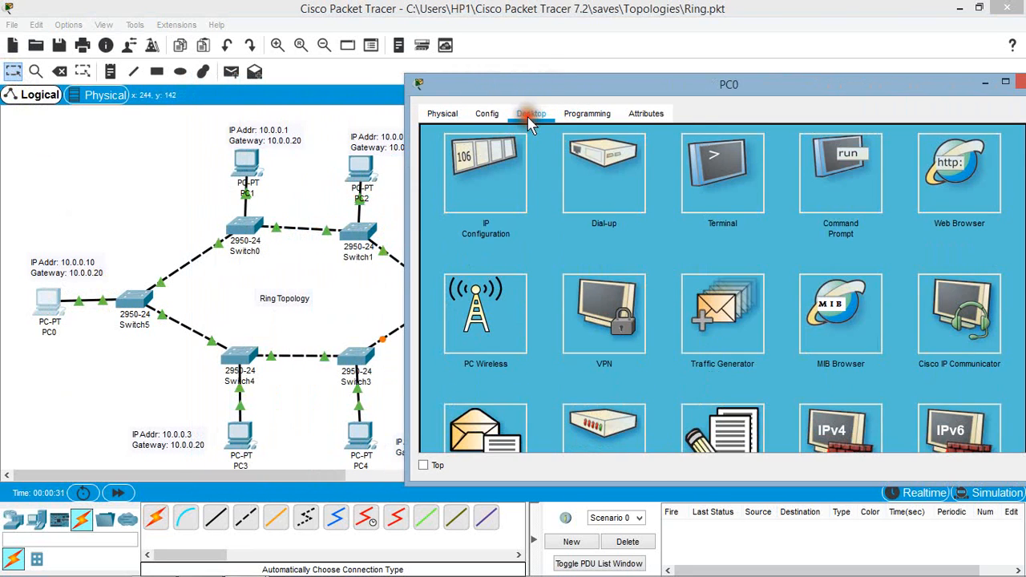
{"action": "left_click", "coordinate": [448, 199]}
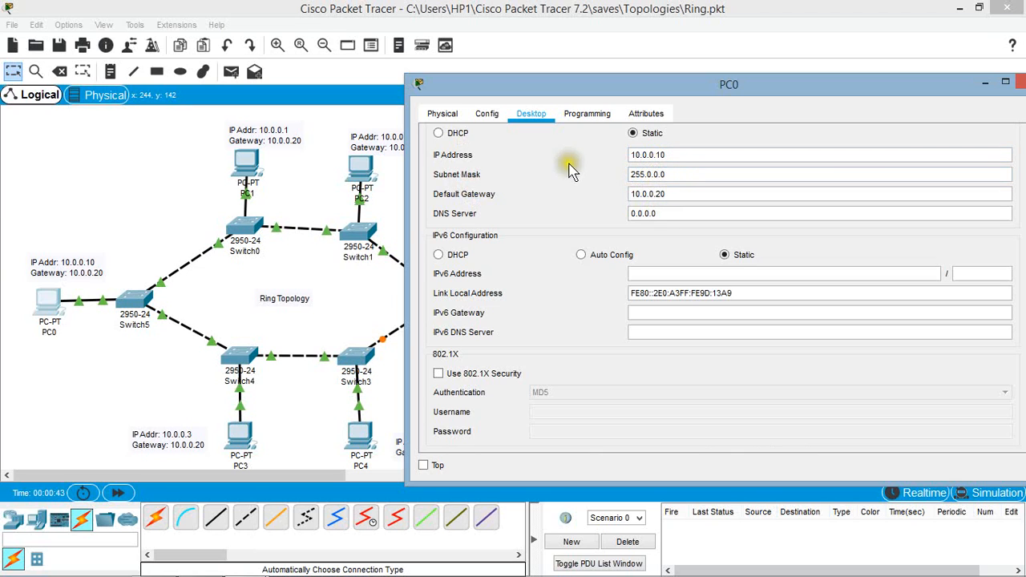
{"action": "left_click", "coordinate": [671, 202]}
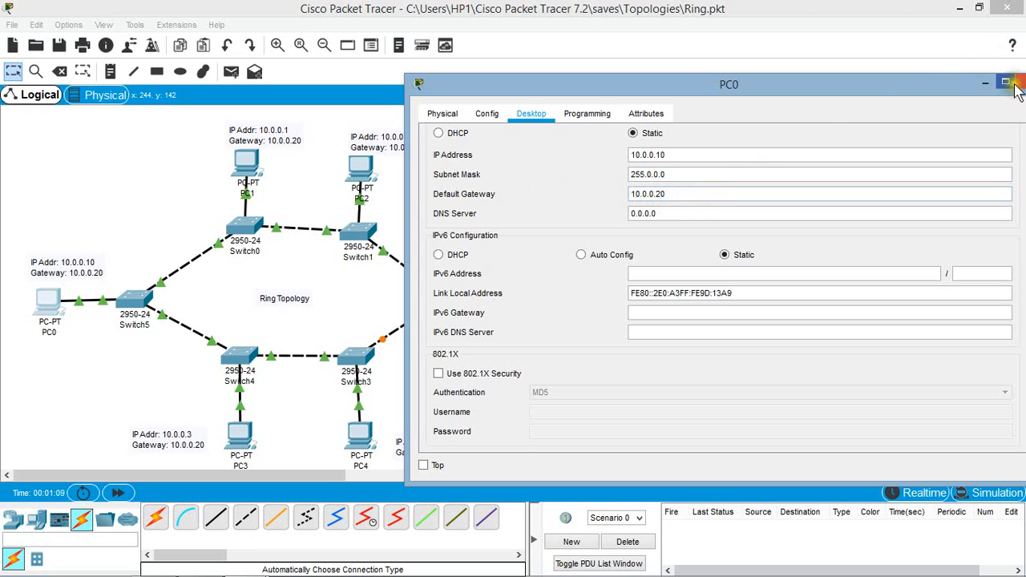
{"action": "left_click_drag", "start_coordinate": [959, 86], "coordinate": [917, 86]}
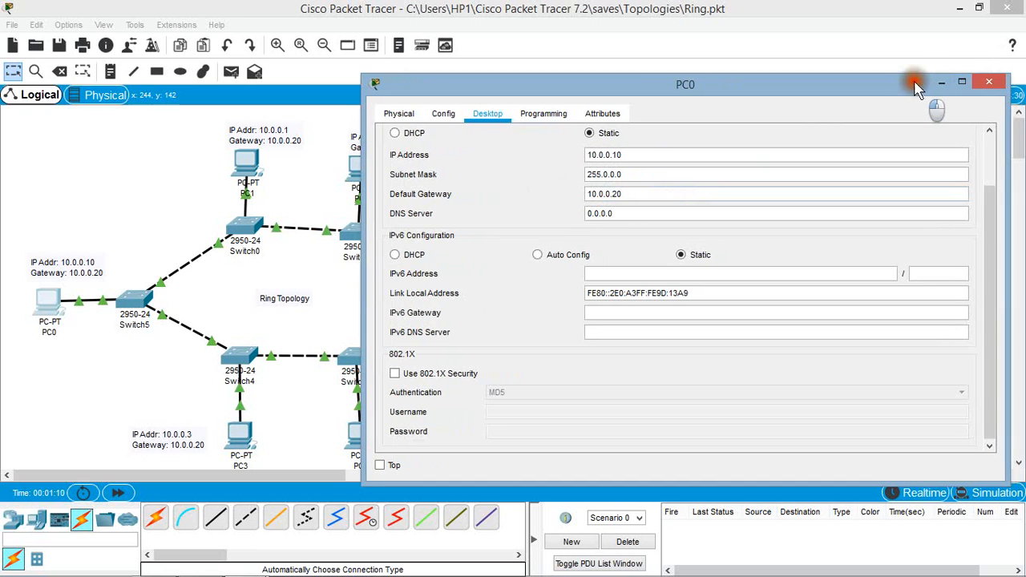
{"action": "left_click", "coordinate": [988, 84]}
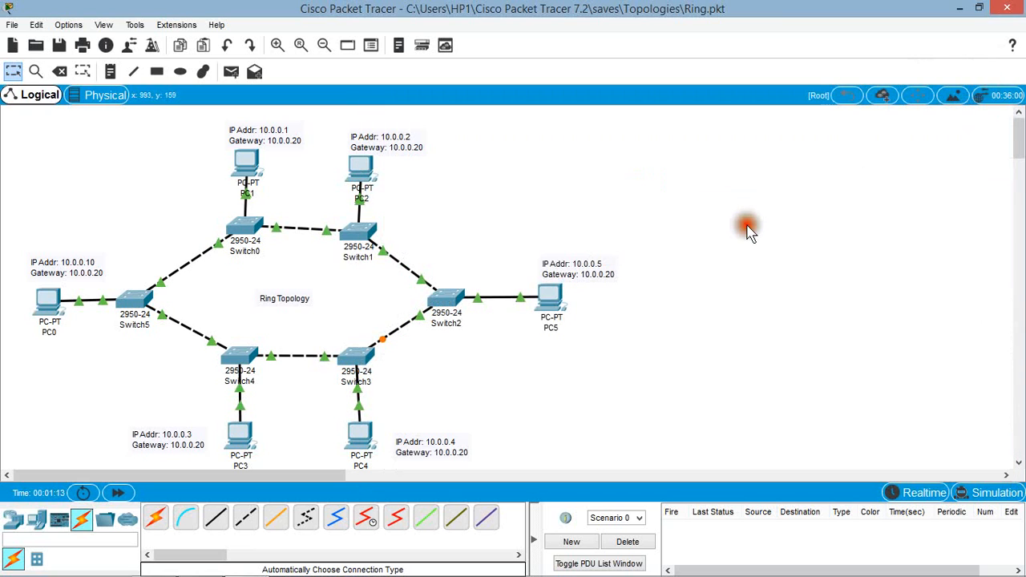
Step: Check PC5's static IP address, subnet mask and default gateway in its IP configuration, and close its window
{"action": "left_click", "coordinate": [557, 308]}
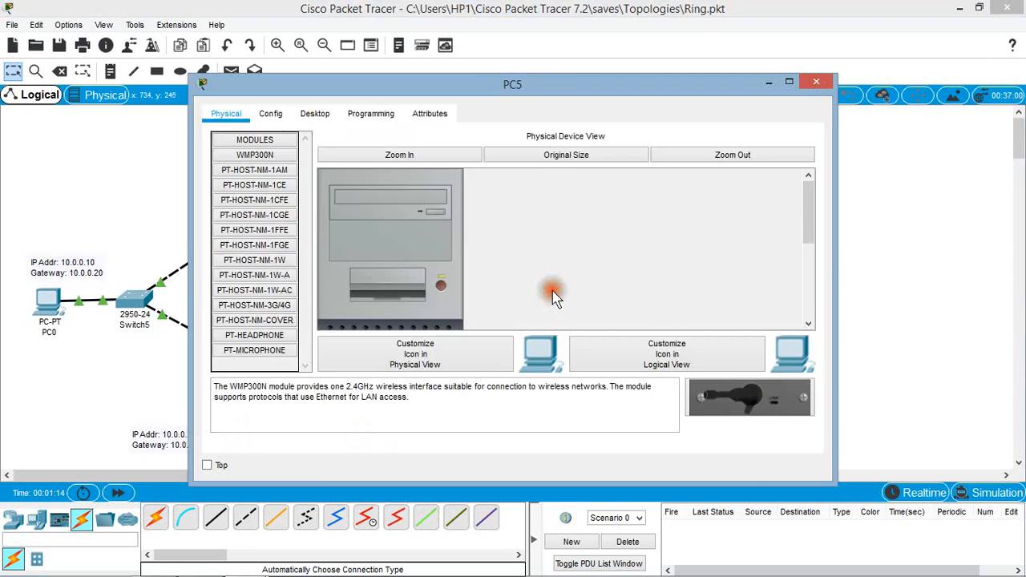
{"action": "left_click", "coordinate": [315, 114]}
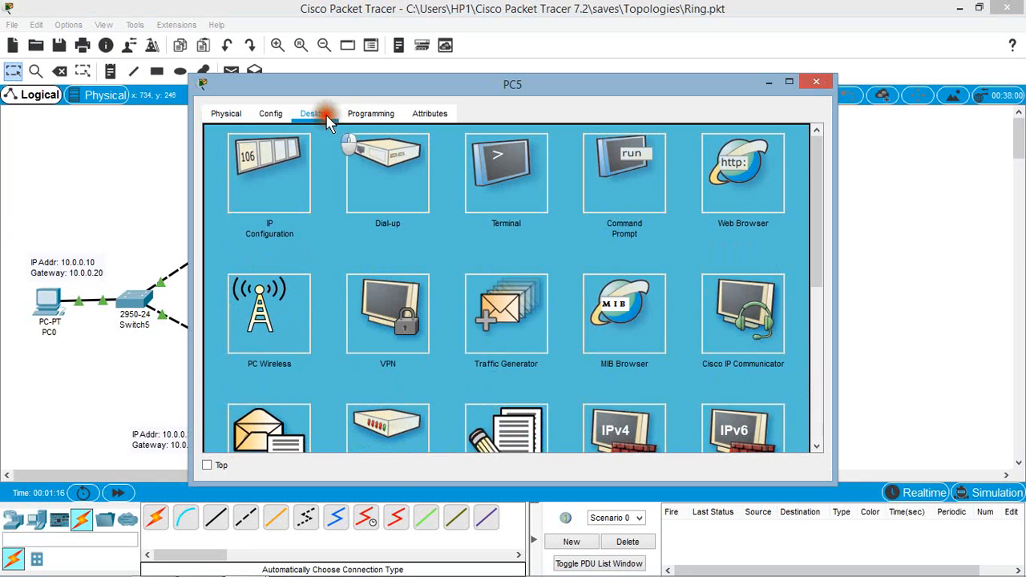
{"action": "left_click", "coordinate": [286, 190]}
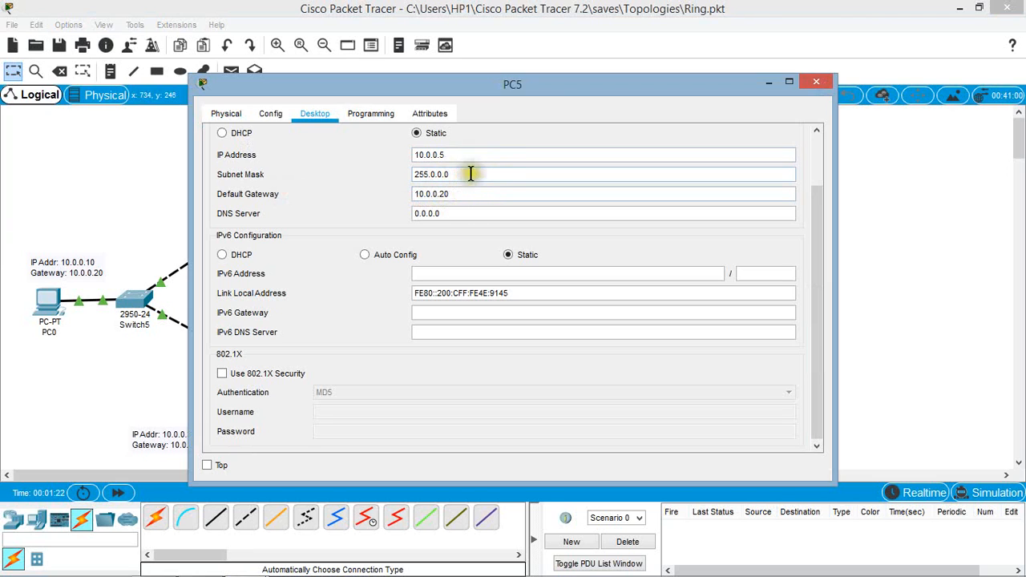
{"action": "left_click", "coordinate": [818, 85]}
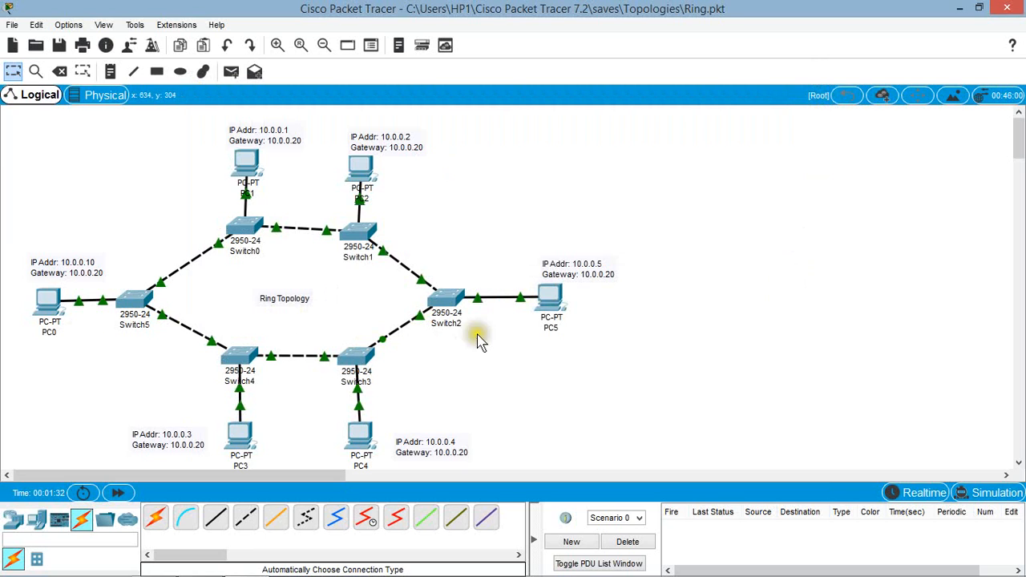
Step: Ping 10.0.0.10 from PC5's command prompt to test the complete ring, and close the PC5 window
{"action": "left_click", "coordinate": [549, 294]}
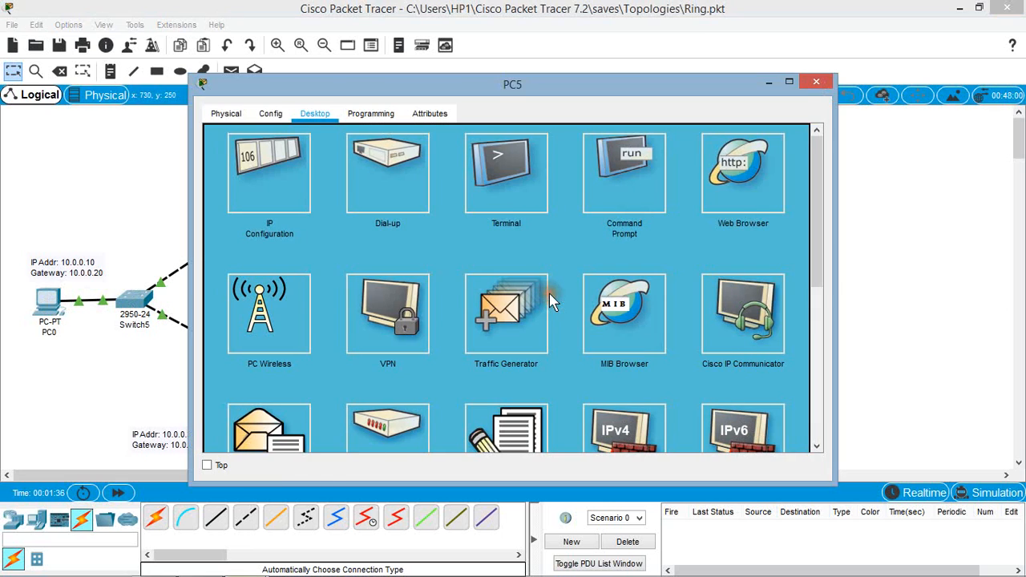
{"action": "left_click_drag", "start_coordinate": [517, 88], "coordinate": [747, 89]}
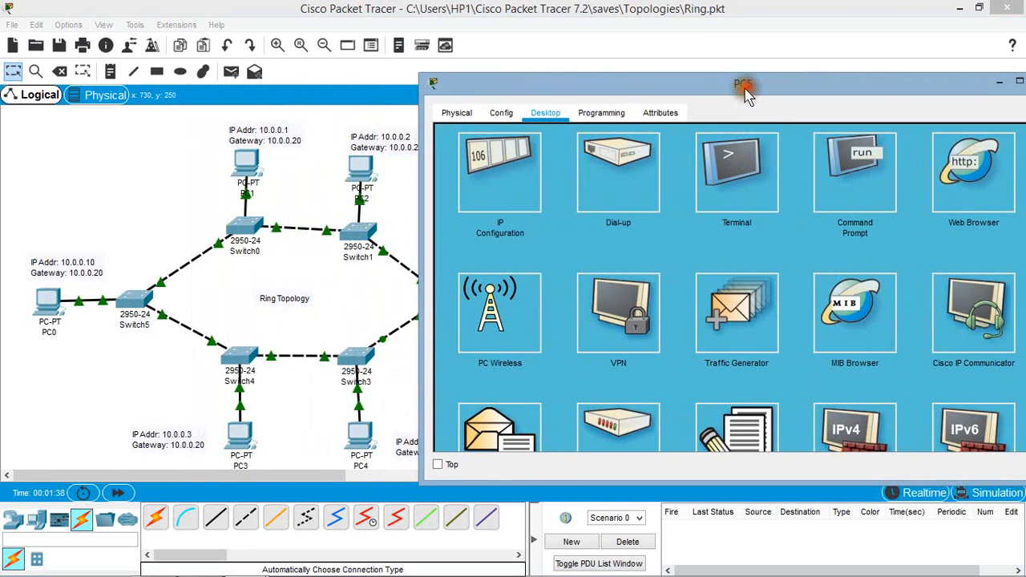
{"action": "left_click", "coordinate": [845, 177]}
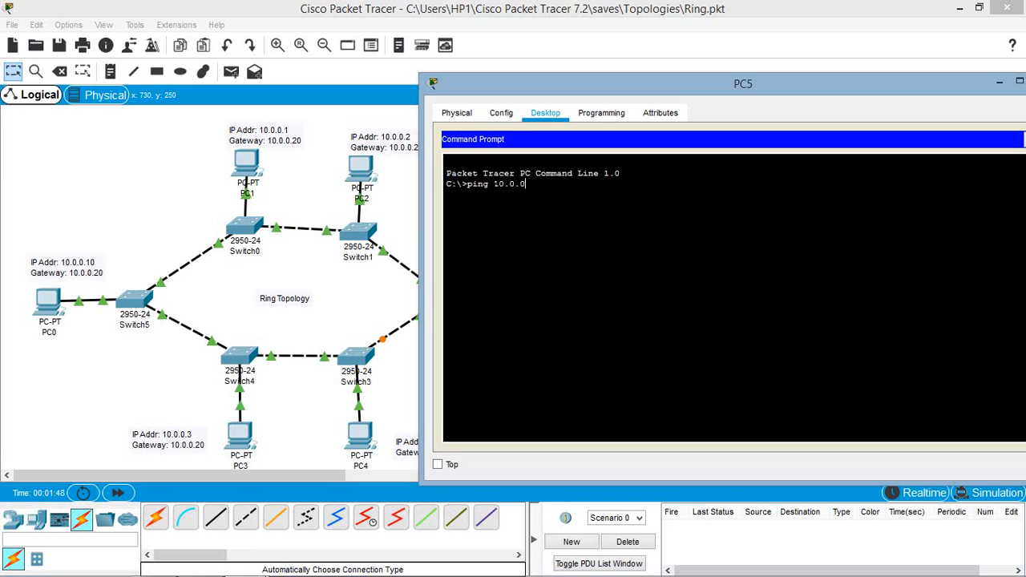
{"action": "key", "text": "Return"}
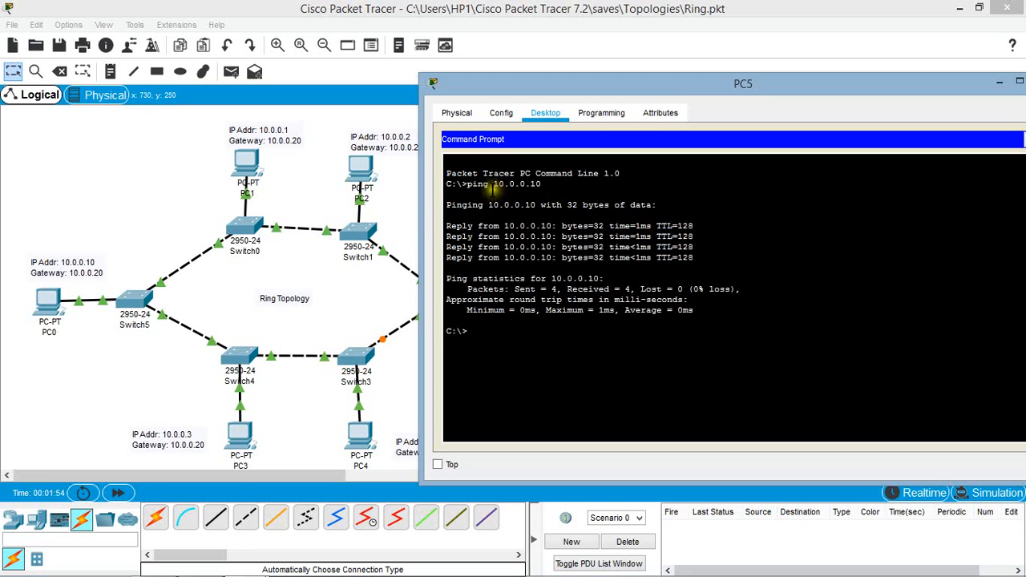
{"action": "left_click_drag", "start_coordinate": [585, 85], "coordinate": [507, 98]}
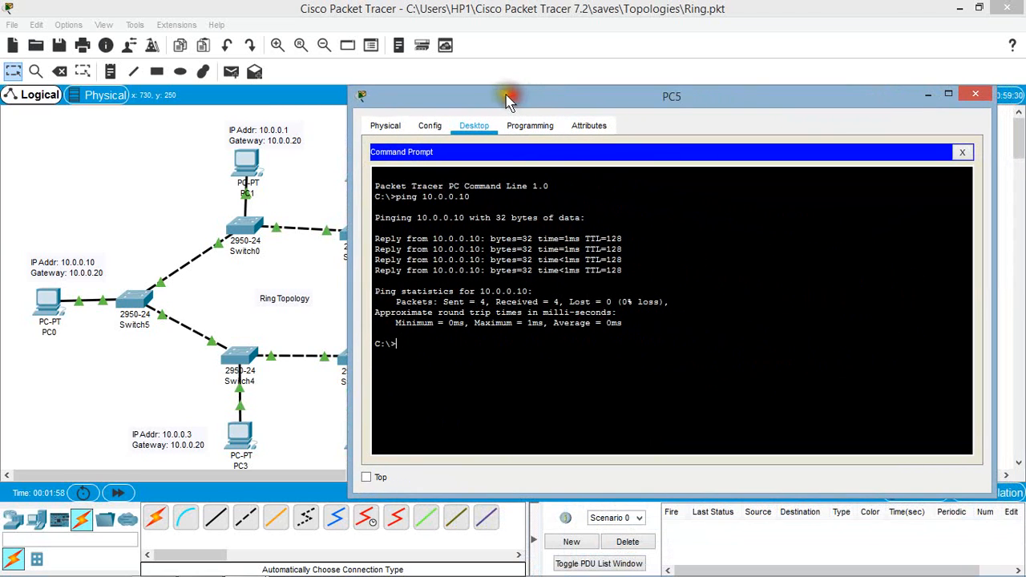
{"action": "left_click", "coordinate": [981, 97]}
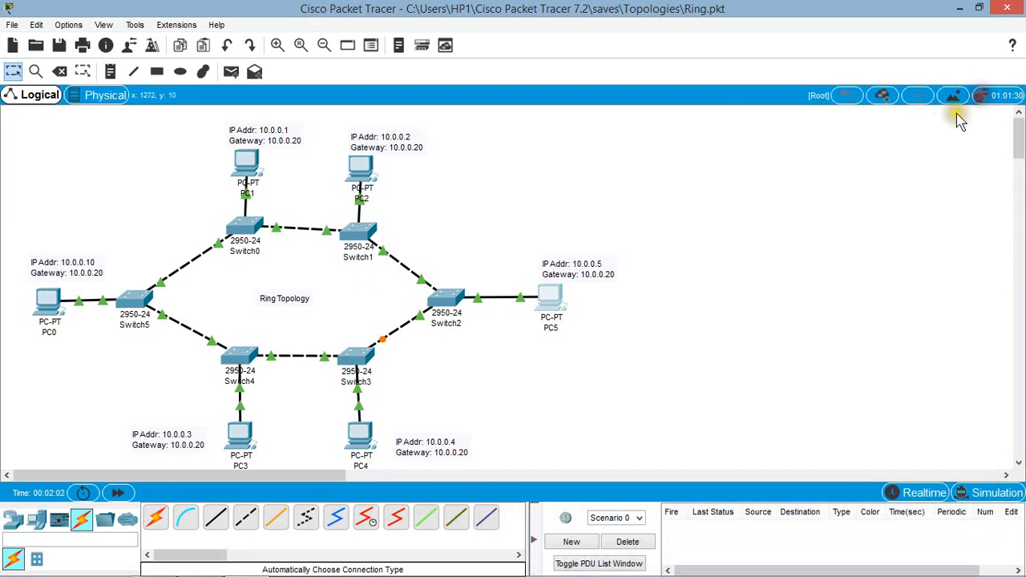
{"action": "left_click", "coordinate": [799, 258]}
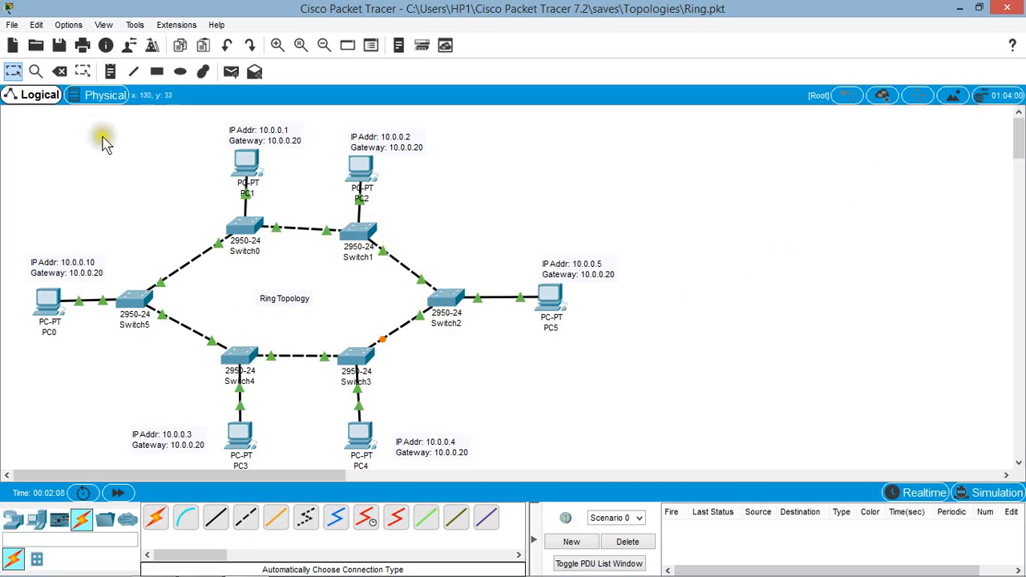
Step: Delete the link between Switch1 and Switch2 and return to the selection tool
{"action": "left_click", "coordinate": [60, 71]}
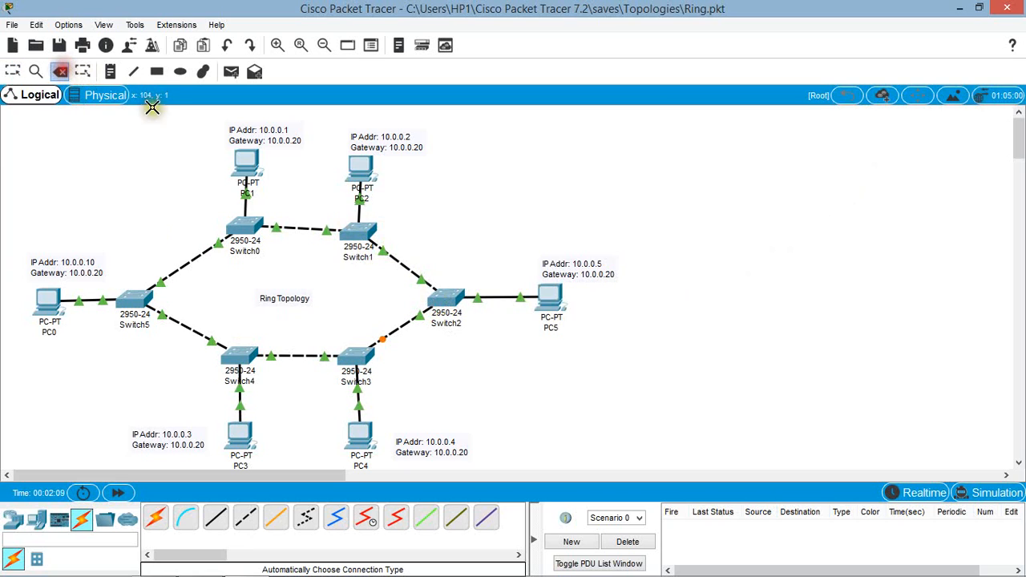
{"action": "left_click", "coordinate": [400, 263]}
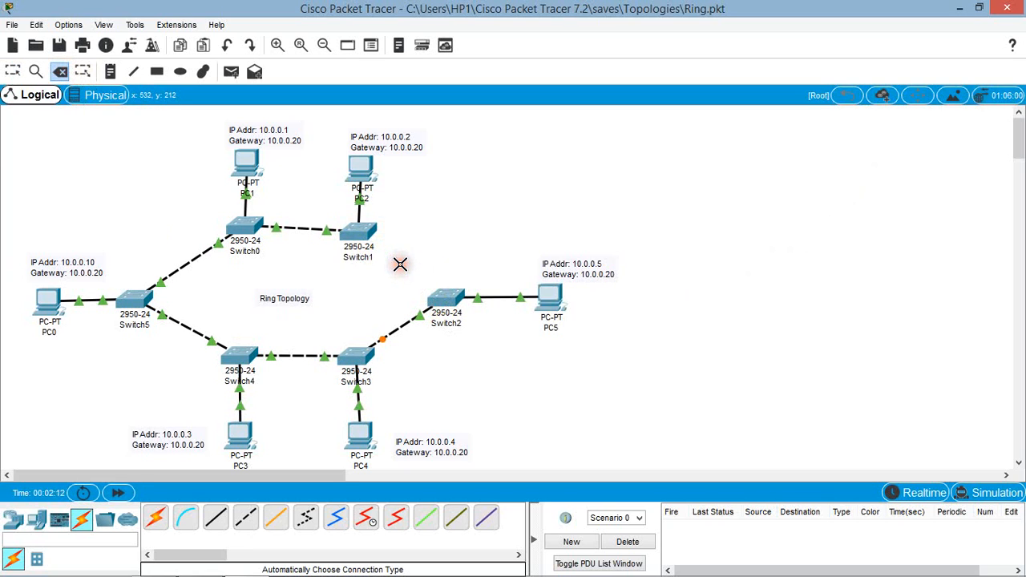
{"action": "left_click", "coordinate": [14, 72]}
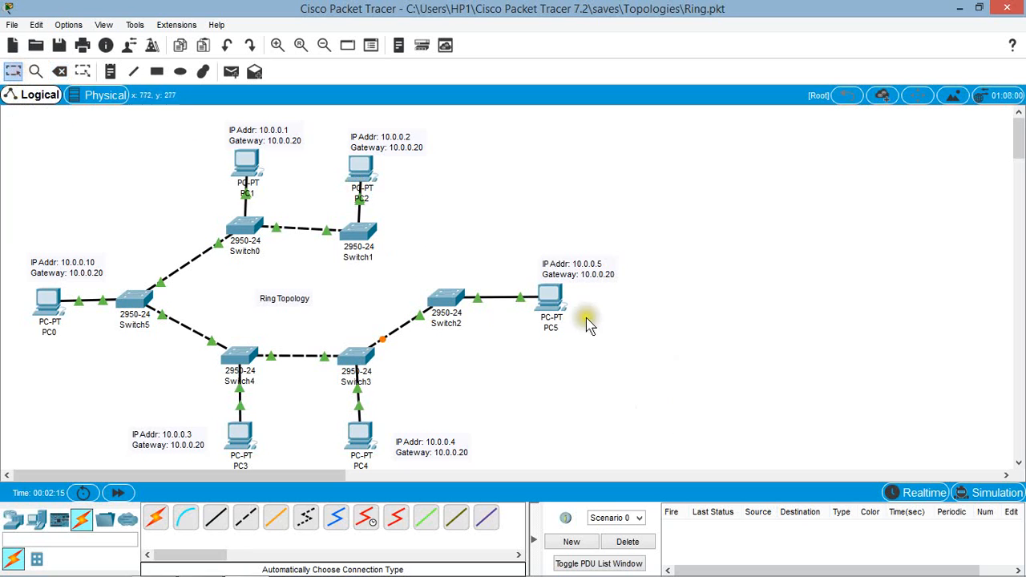
Step: Repeat the ping to 10.0.0.10 from PC5 with the Switch1–Switch2 link removed, and close the PC5 window
{"action": "left_click", "coordinate": [550, 303]}
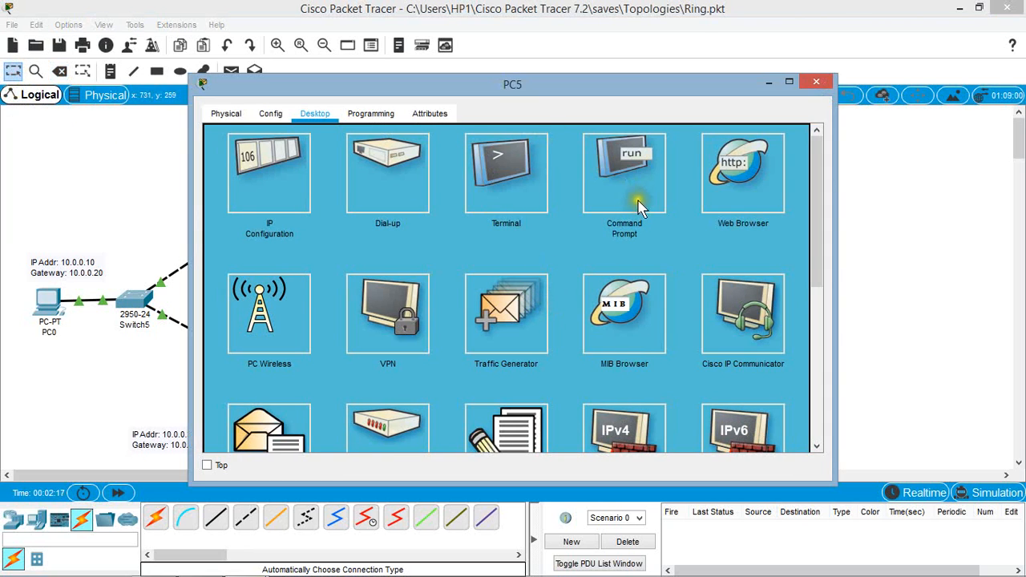
{"action": "left_click", "coordinate": [619, 196]}
{"action": "left_click_drag", "start_coordinate": [600, 77], "coordinate": [923, 82]}
{"action": "key", "text": "Up"}
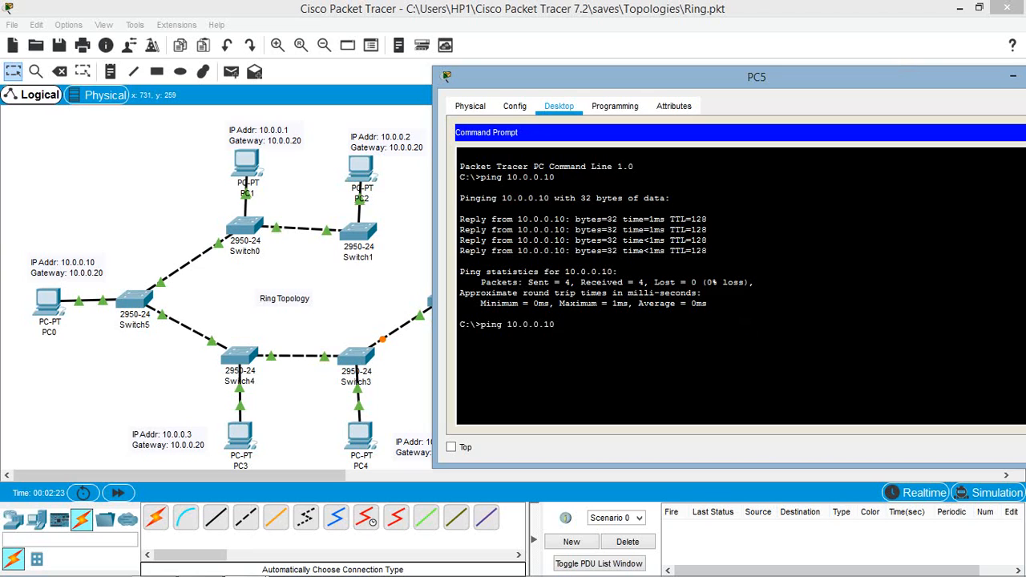
{"action": "key", "text": "Return"}
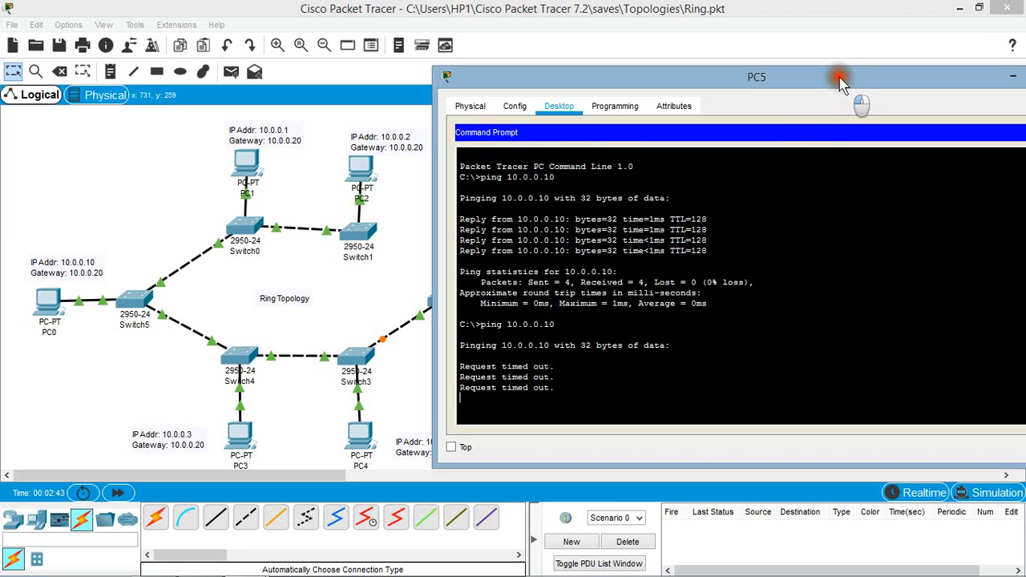
{"action": "left_click_drag", "start_coordinate": [845, 83], "coordinate": [685, 85]}
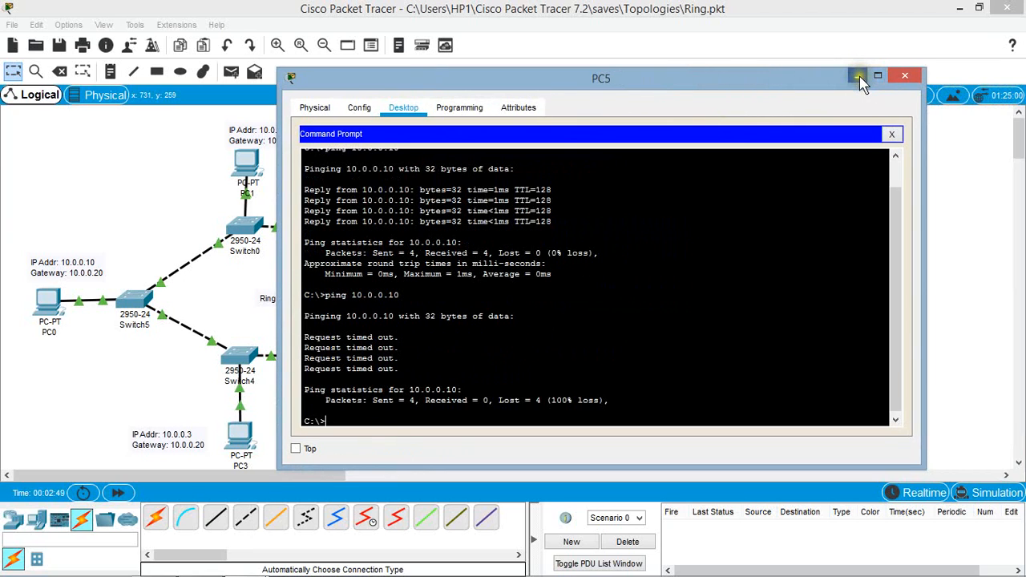
{"action": "left_click", "coordinate": [907, 78]}
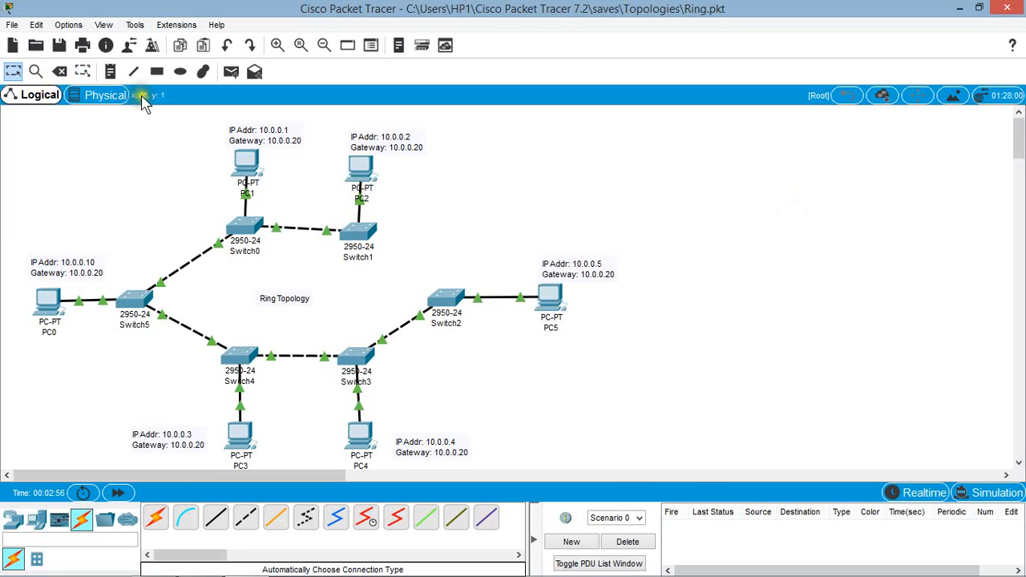
Step: Reconnect Switch1 to Switch2 with an automatically chosen connection type
{"action": "left_click", "coordinate": [155, 518]}
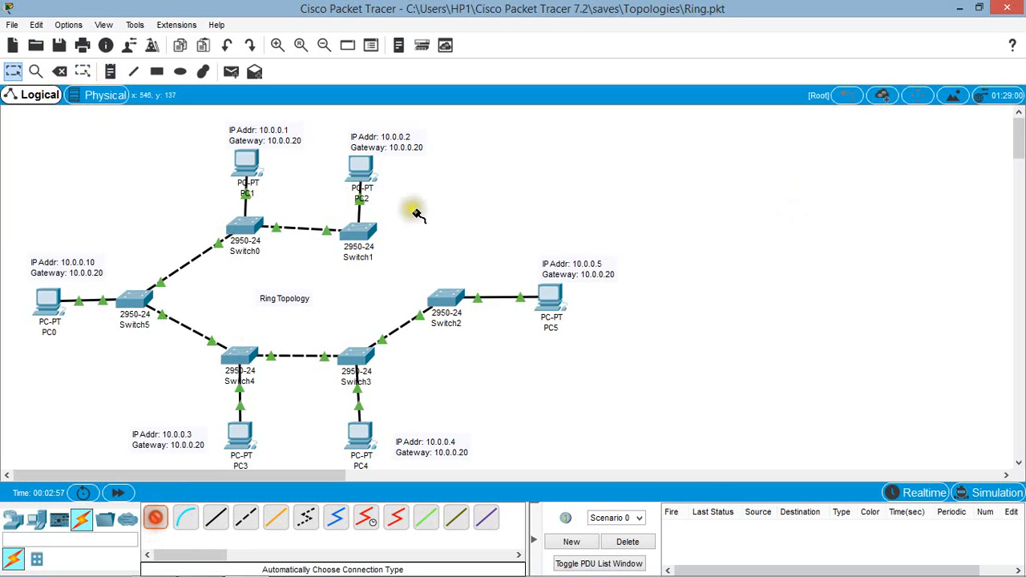
{"action": "left_click", "coordinate": [355, 235]}
{"action": "left_click", "coordinate": [444, 299]}
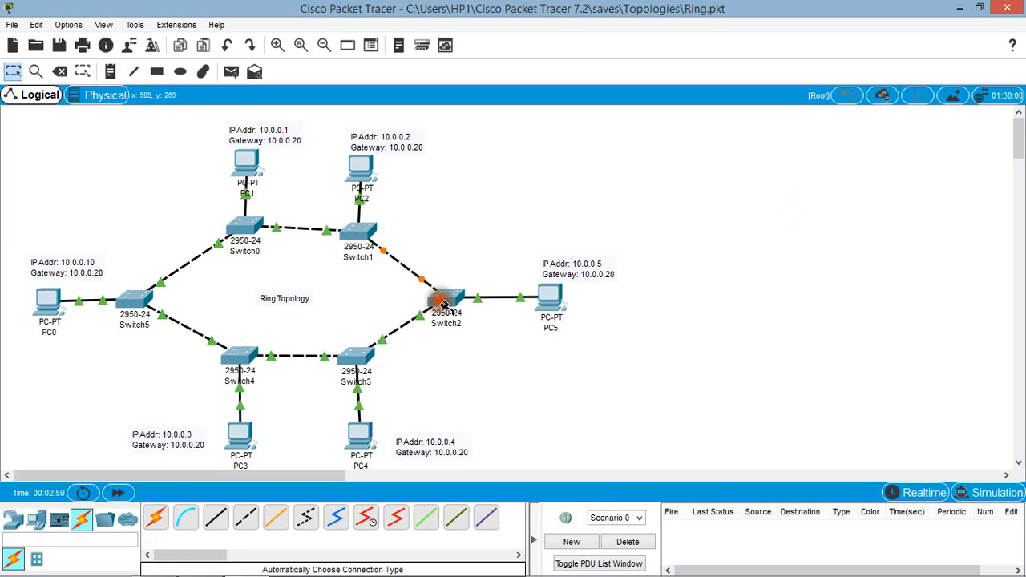
Step: Ping 10.0.0.10 from PC5's command prompt with the Switch1–Switch2 link restored
{"action": "left_click_drag", "start_coordinate": [552, 298], "coordinate": [553, 298]}
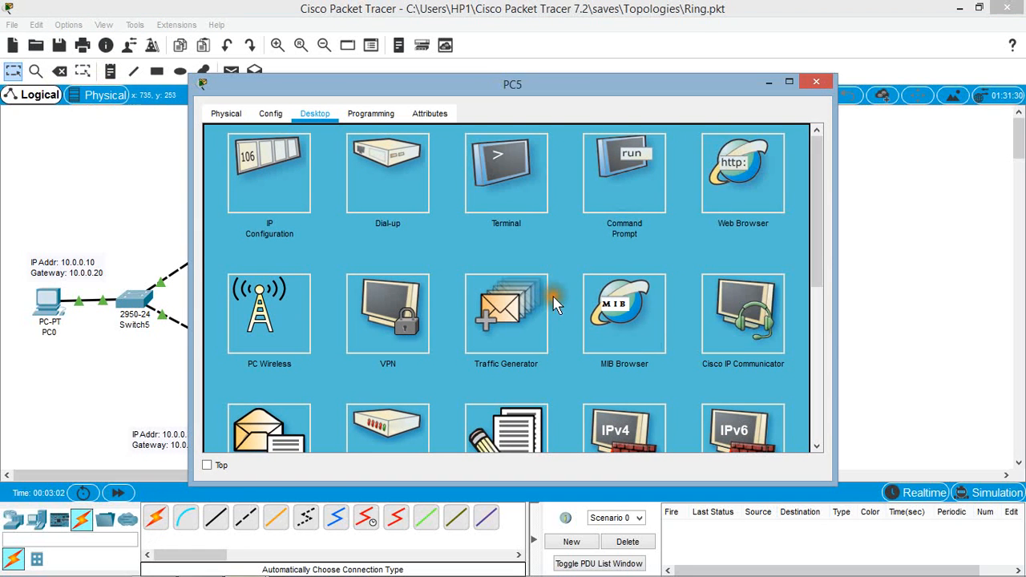
{"action": "left_click", "coordinate": [593, 174]}
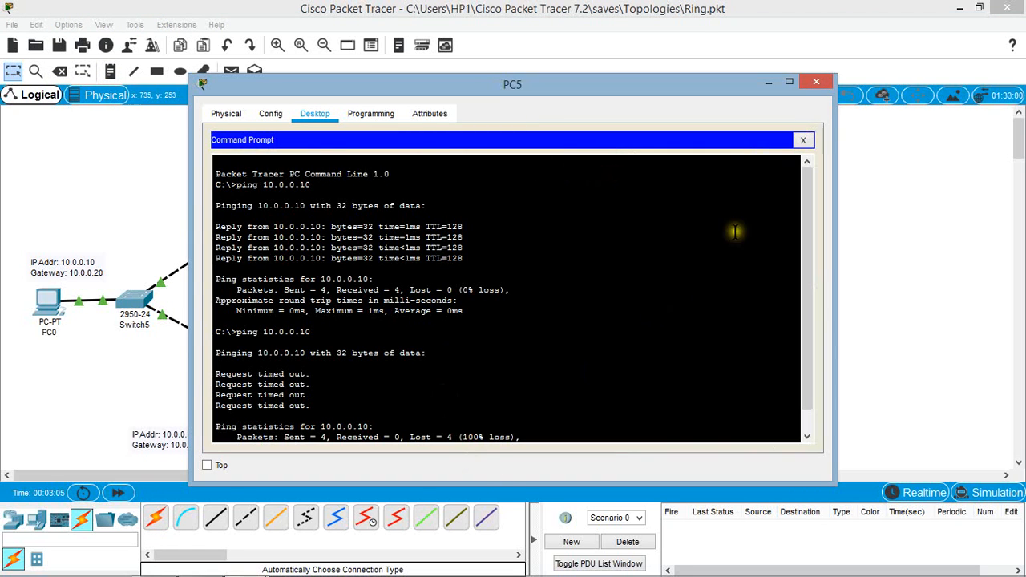
{"action": "left_click_drag", "start_coordinate": [620, 84], "coordinate": [760, 49]}
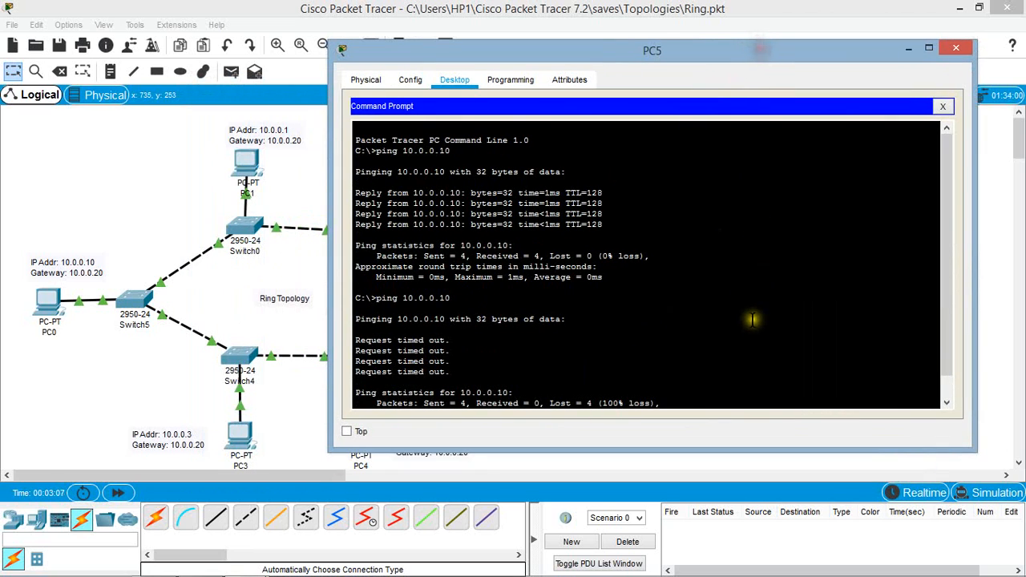
{"action": "left_click", "coordinate": [686, 398]}
{"action": "key", "text": "Return"}
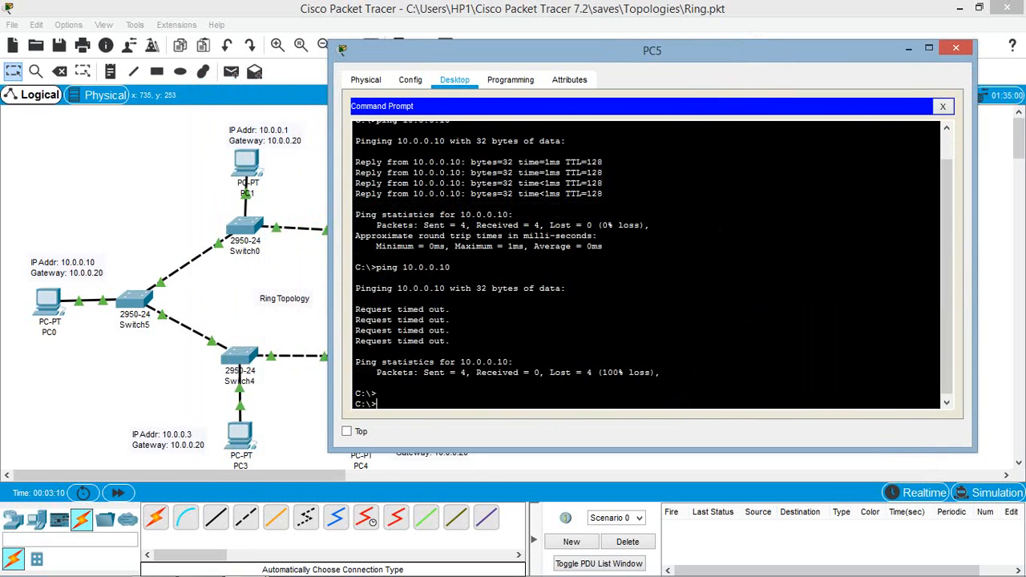
{"action": "key", "text": "Up"}
{"action": "key", "text": "Return"}
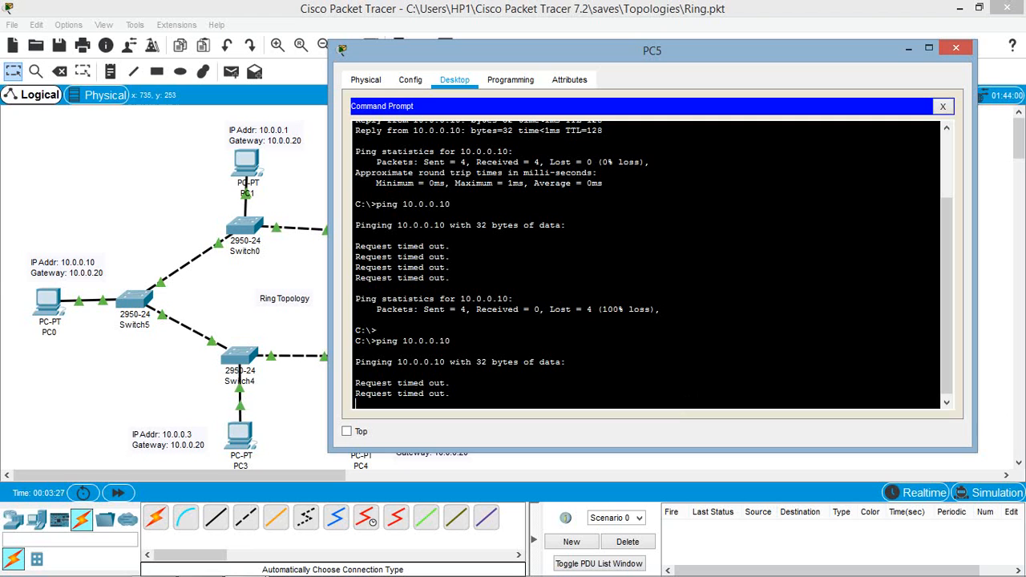
Step: Move PC5's window clear of the ring, run the ping to 10.0.0.10 once more, and close the window
{"action": "left_click_drag", "start_coordinate": [665, 60], "coordinate": [817, 47]}
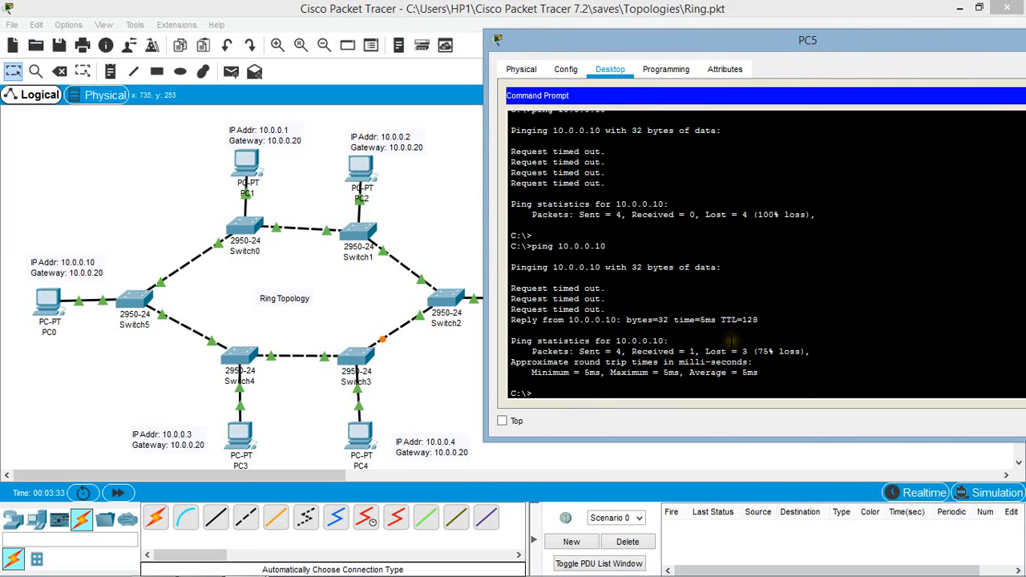
{"action": "key", "text": "Return"}
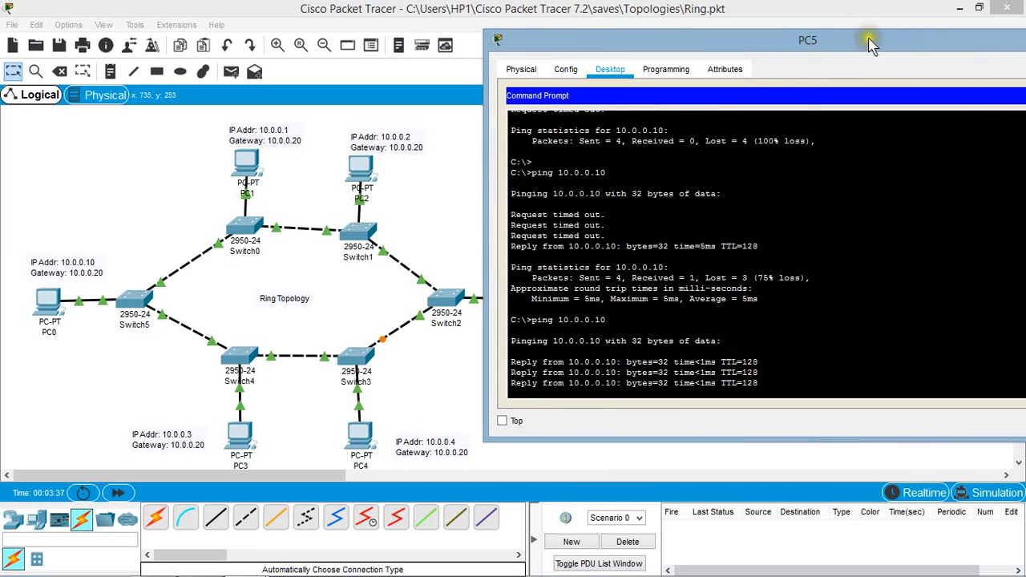
{"action": "left_click_drag", "start_coordinate": [882, 37], "coordinate": [733, 40]}
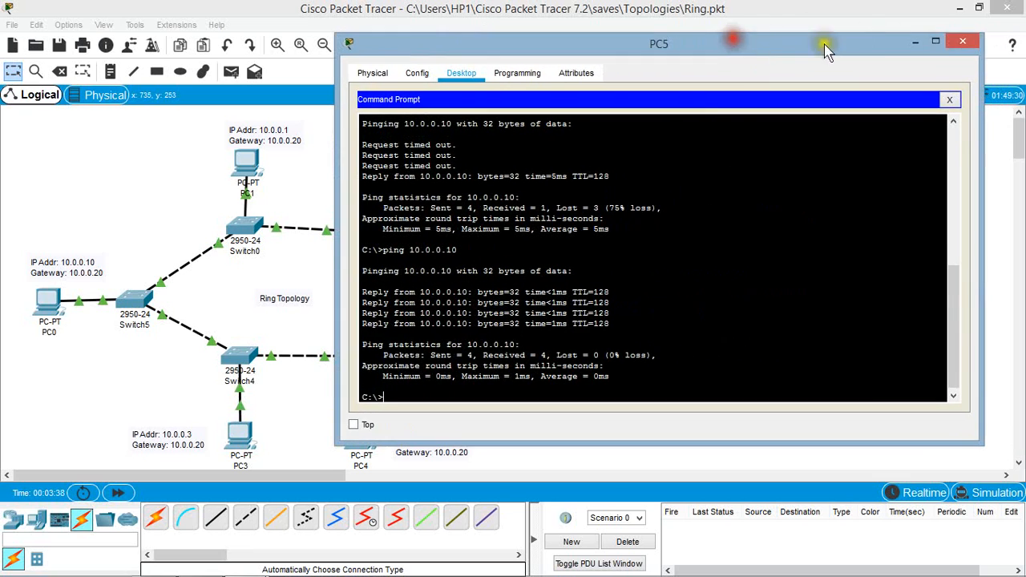
{"action": "left_click", "coordinate": [962, 41]}
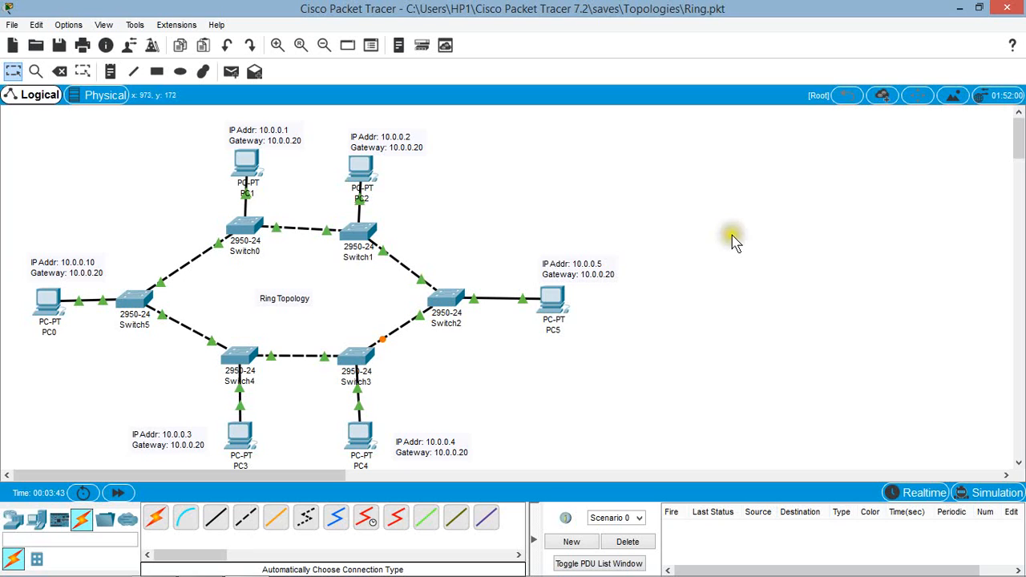
Step: Send a simple PDU from PC0 to PC5 and check its status in the PDU list
{"action": "left_click", "coordinate": [231, 72]}
{"action": "left_click", "coordinate": [231, 72]}
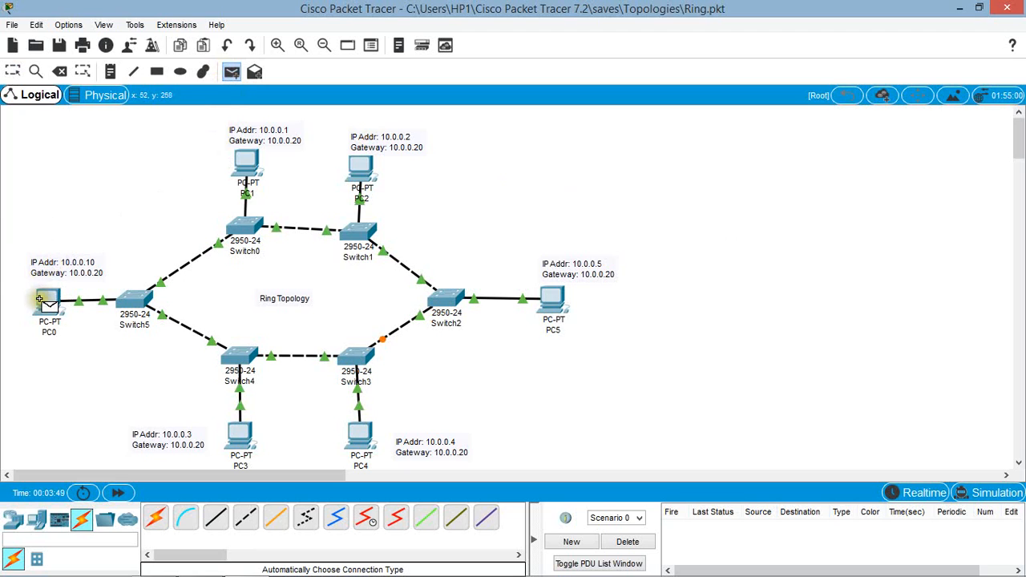
{"action": "left_click", "coordinate": [39, 299]}
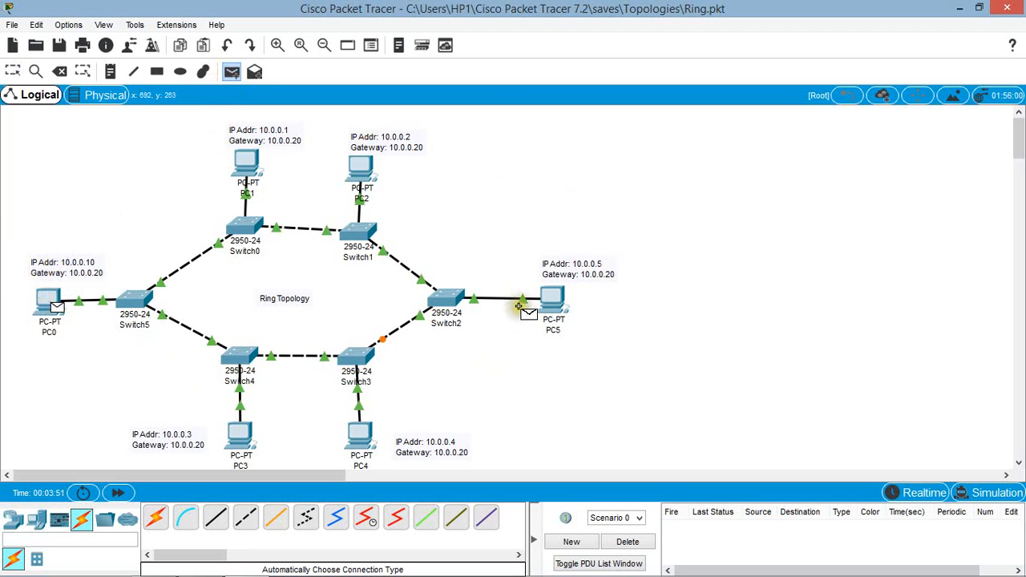
{"action": "left_click", "coordinate": [550, 299]}
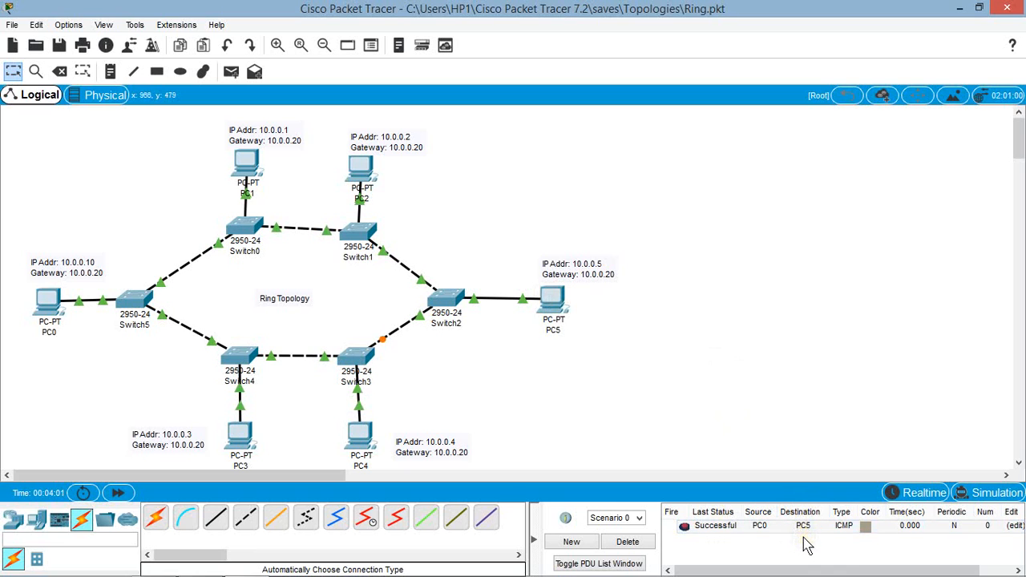
Step: Switch to Simulation mode and play the PC0-to-PC5 packet's path through the ring topology
{"action": "left_click", "coordinate": [984, 494]}
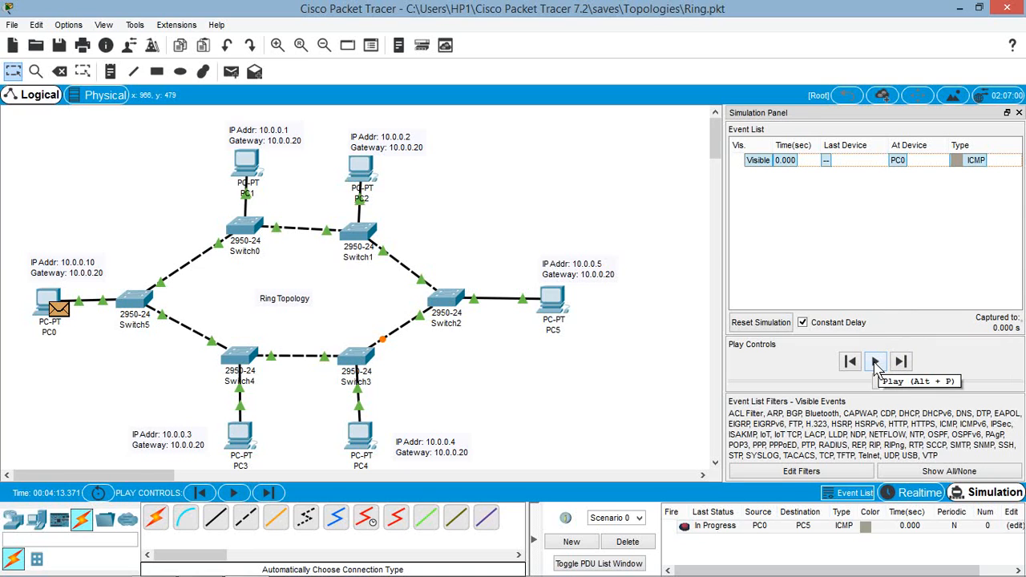
{"action": "left_click", "coordinate": [876, 362]}
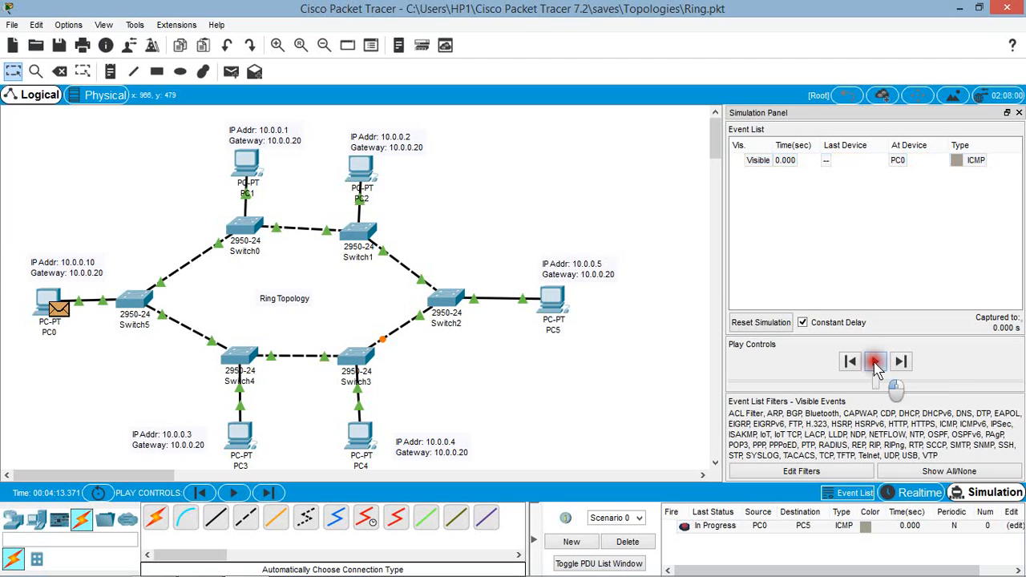
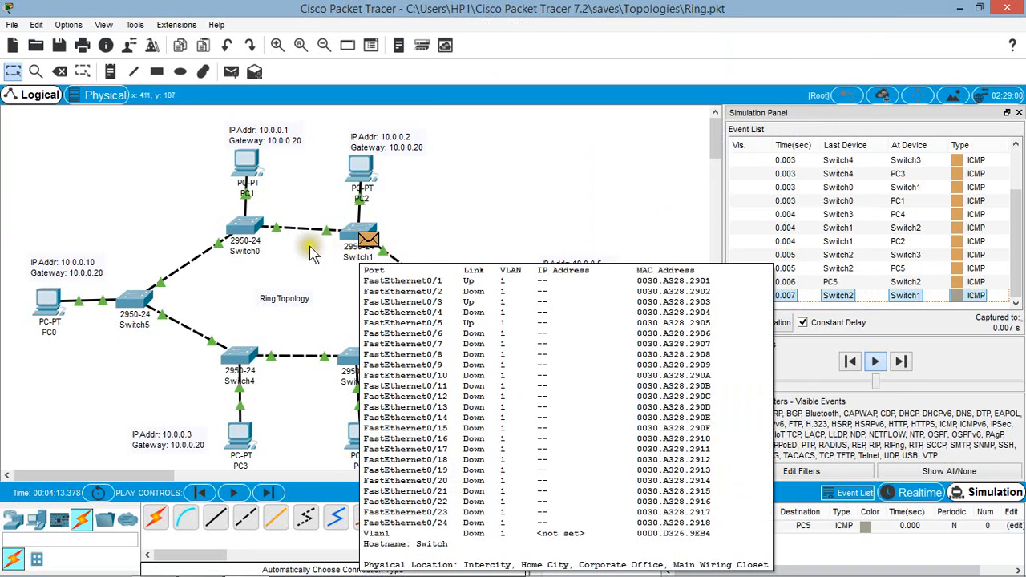
Step: Follow the simulated reply packet back to PC0 and save the ring topology file
{"action": "mouse_move", "coordinate": [244, 258]}
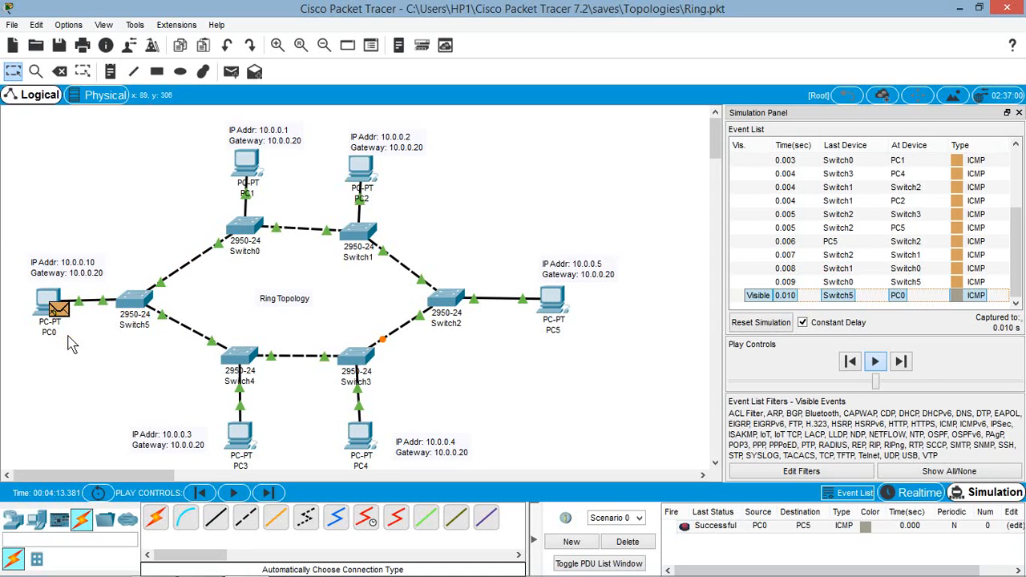
{"action": "left_click", "coordinate": [505, 207]}
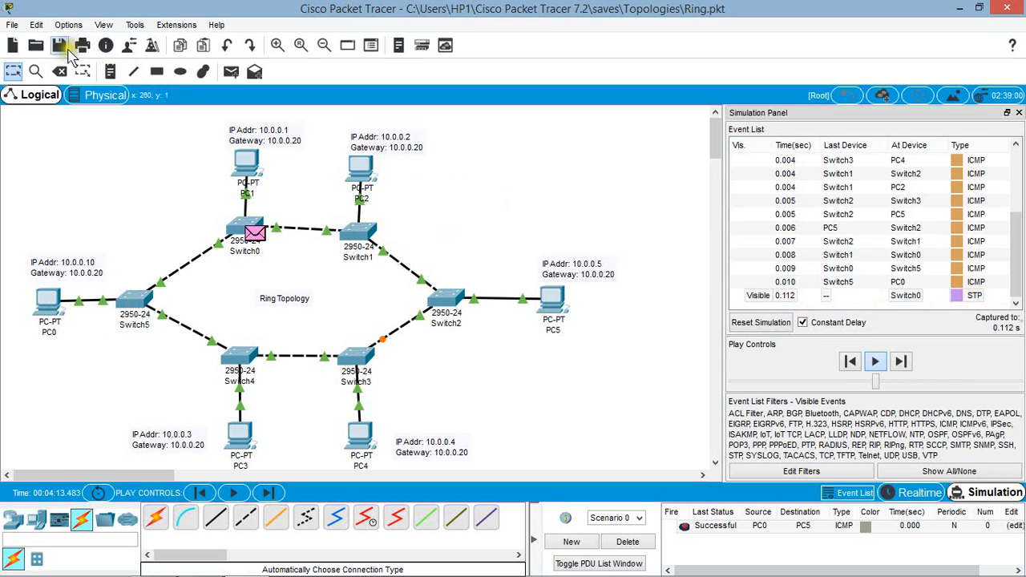
{"action": "left_click", "coordinate": [13, 25]}
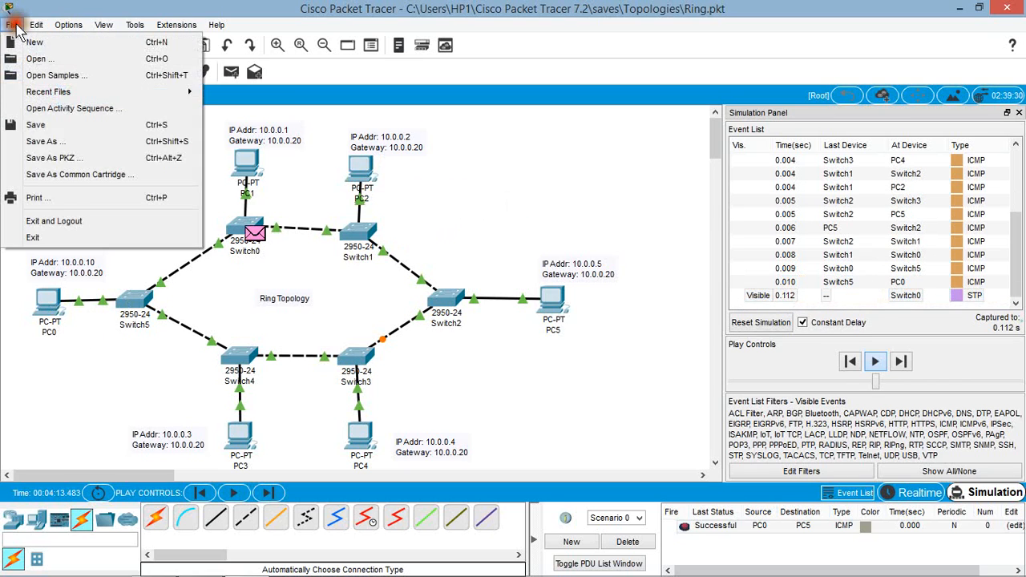
{"action": "left_click", "coordinate": [53, 126]}
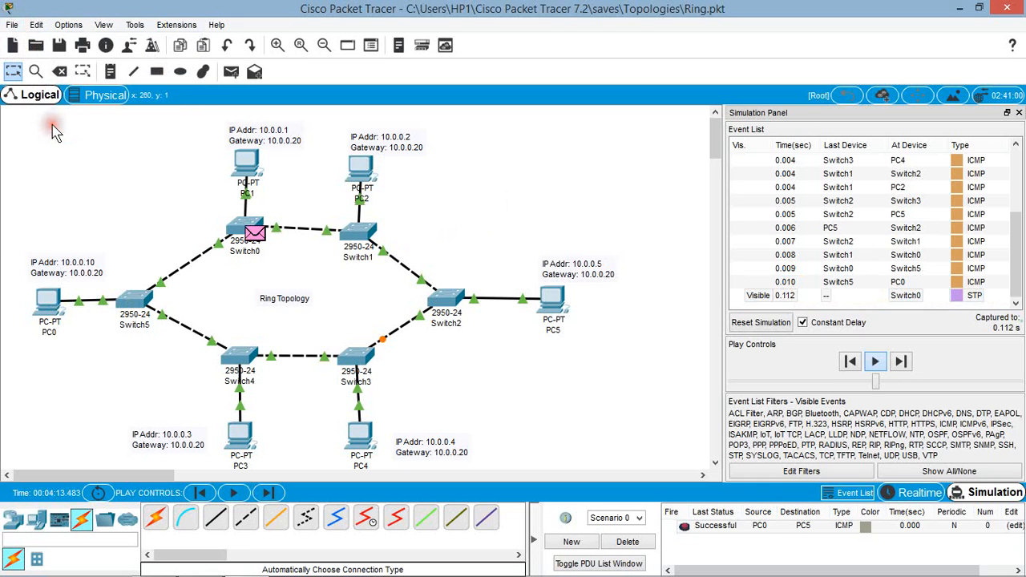
Step: Open the dual-ring file from the Topologies folder, saving the current ring network first
{"action": "left_click", "coordinate": [13, 27]}
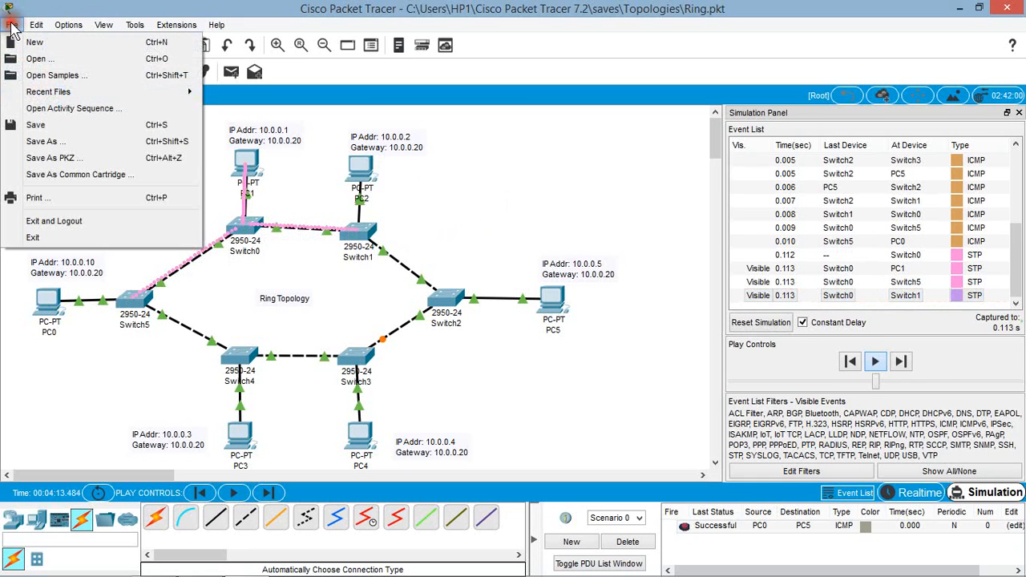
{"action": "left_click", "coordinate": [44, 60]}
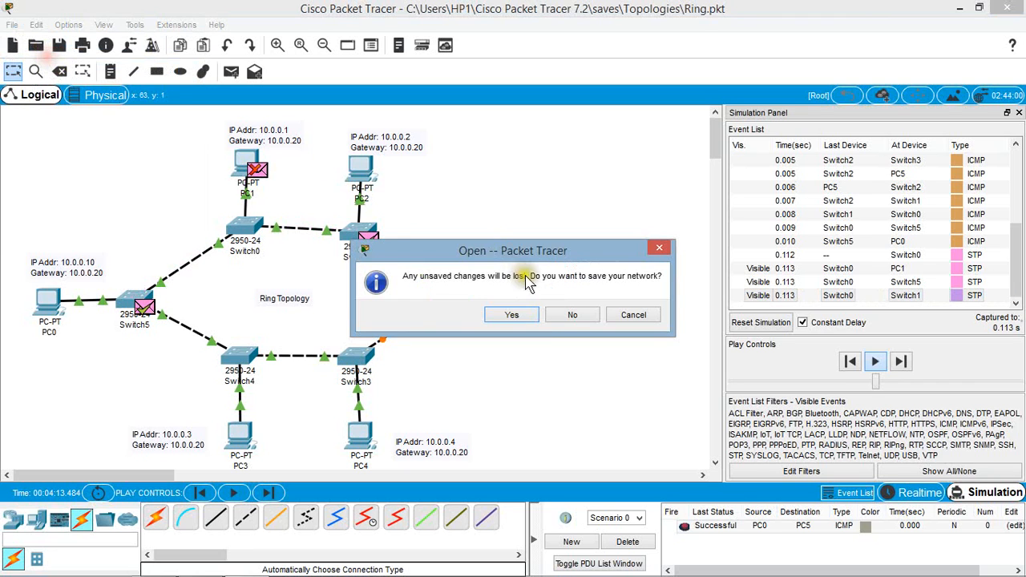
{"action": "left_click", "coordinate": [513, 316]}
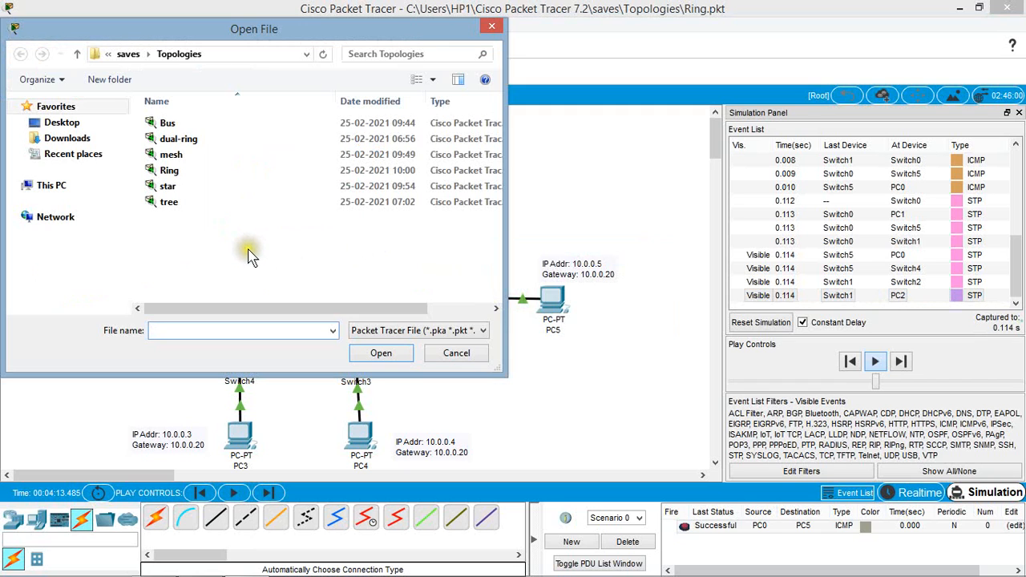
{"action": "left_click", "coordinate": [189, 139]}
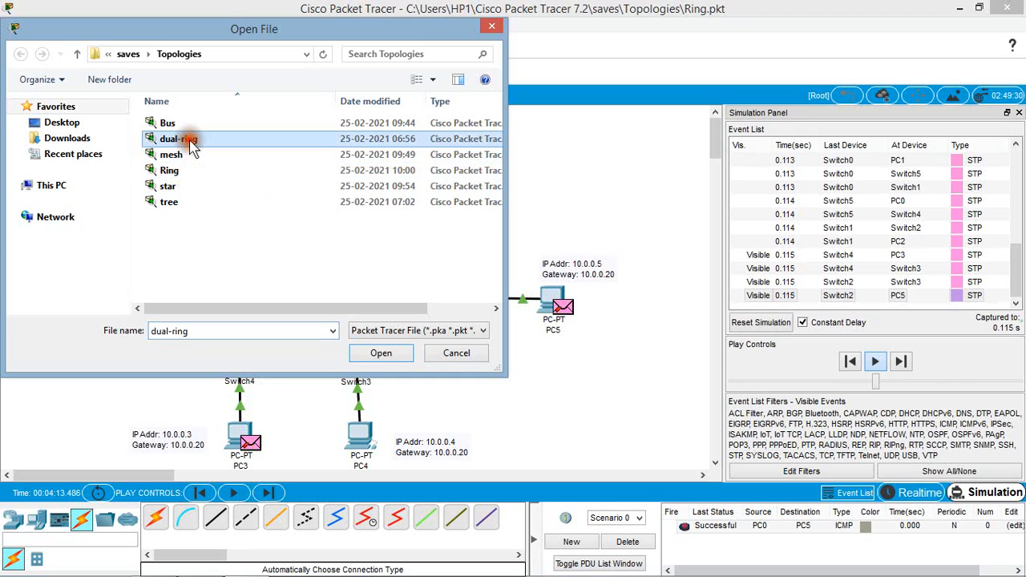
{"action": "left_click", "coordinate": [378, 354]}
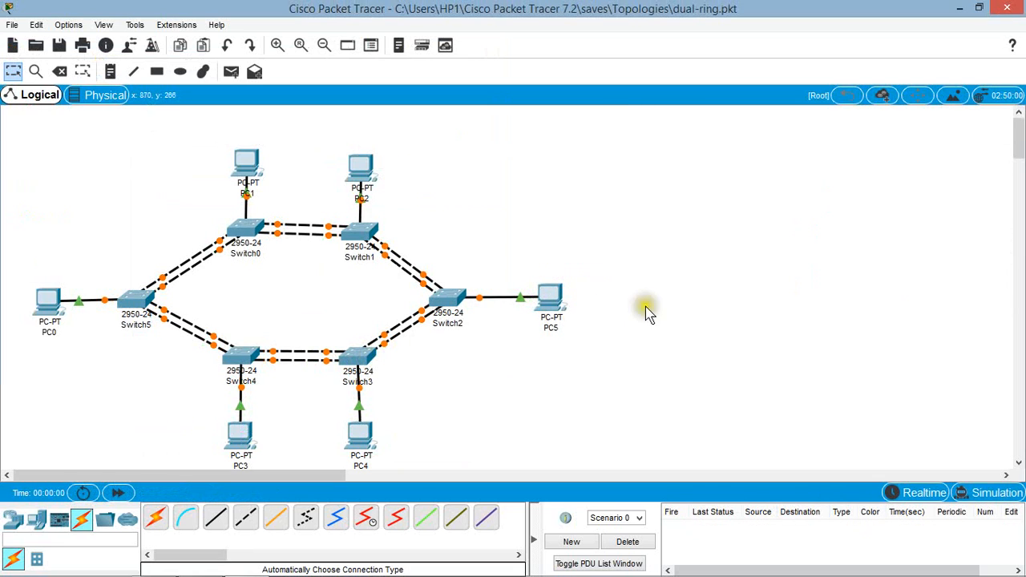
Step: Examine the doubled links of the dual ring and the port labels on the outer Switch1–Switch2 link
{"action": "left_click", "coordinate": [751, 263]}
{"action": "mouse_move", "coordinate": [395, 267]}
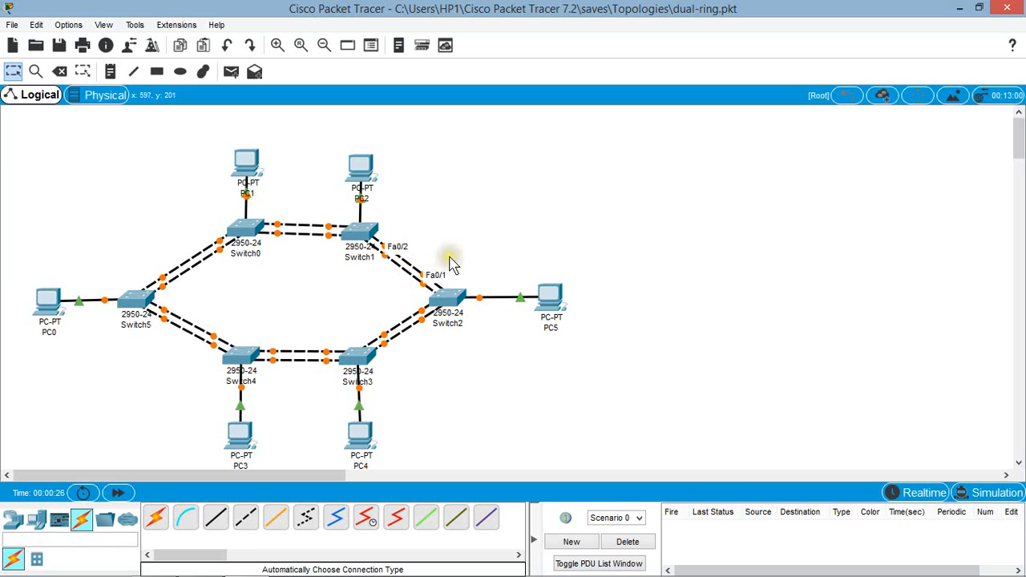
{"action": "left_click", "coordinate": [476, 219]}
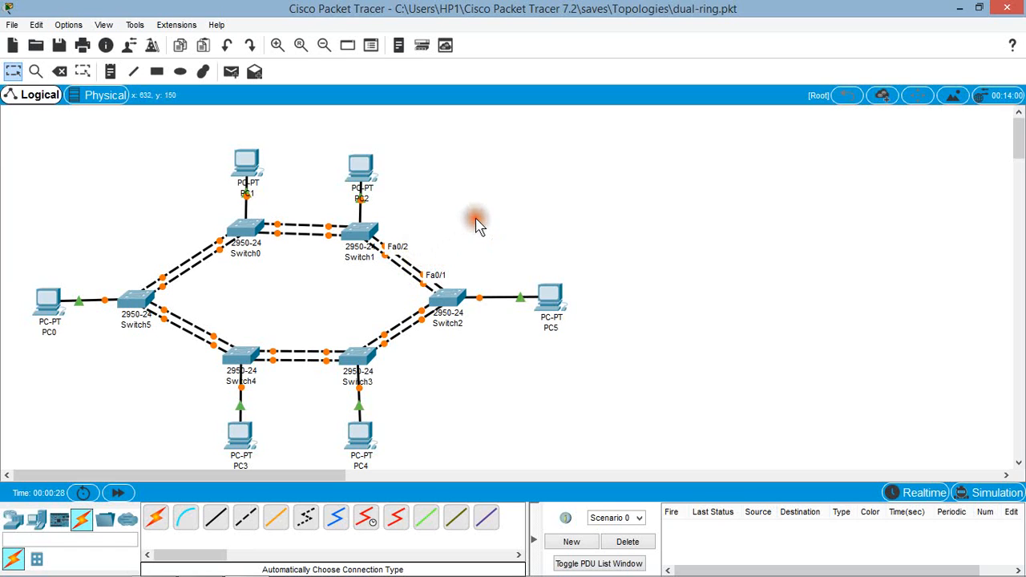
{"action": "left_click", "coordinate": [46, 303]}
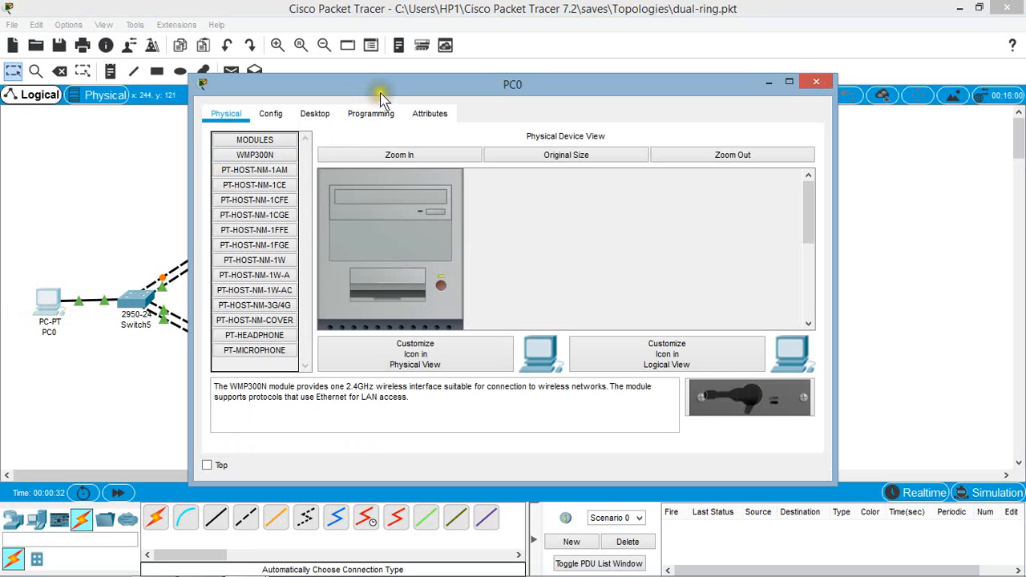
{"action": "left_click_drag", "start_coordinate": [384, 88], "coordinate": [623, 83]}
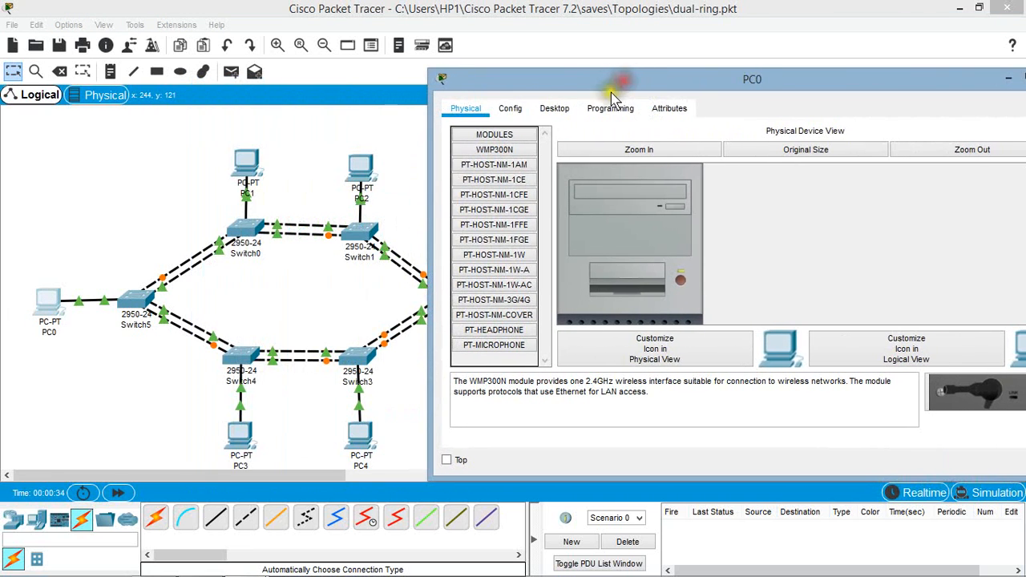
{"action": "left_click_drag", "start_coordinate": [946, 86], "coordinate": [768, 86]}
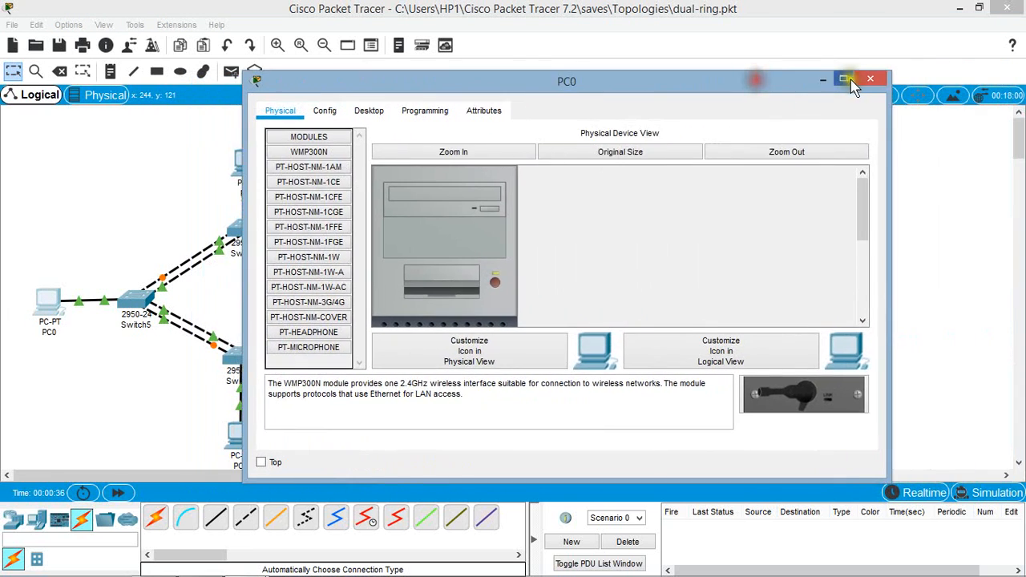
{"action": "left_click", "coordinate": [855, 83]}
{"action": "left_click", "coordinate": [739, 208]}
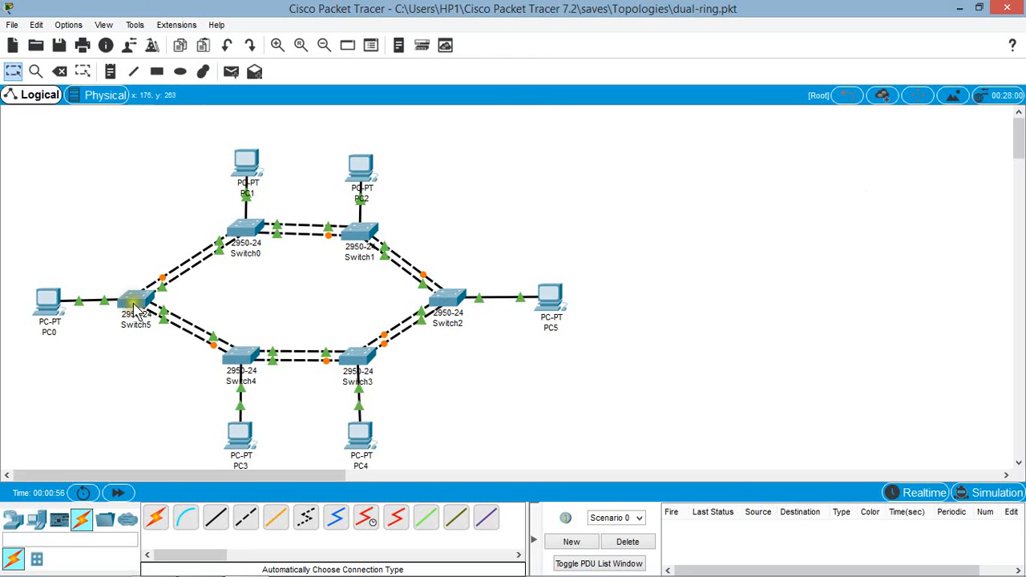
Step: Inspect the port status details of Switch5 and Switch4 in the dual ring
{"action": "mouse_move", "coordinate": [137, 309]}
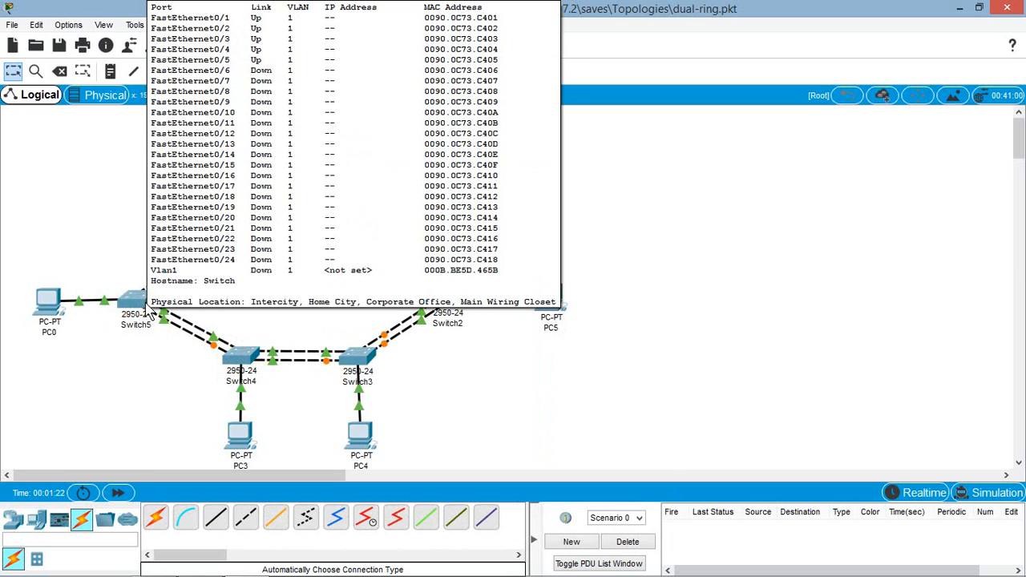
{"action": "left_click", "coordinate": [149, 403]}
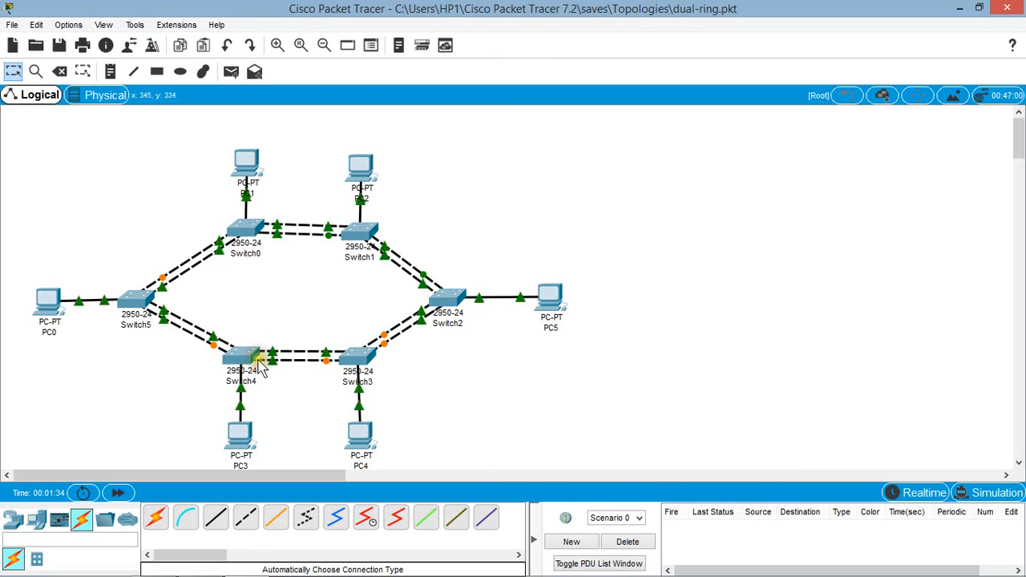
{"action": "mouse_move", "coordinate": [248, 361]}
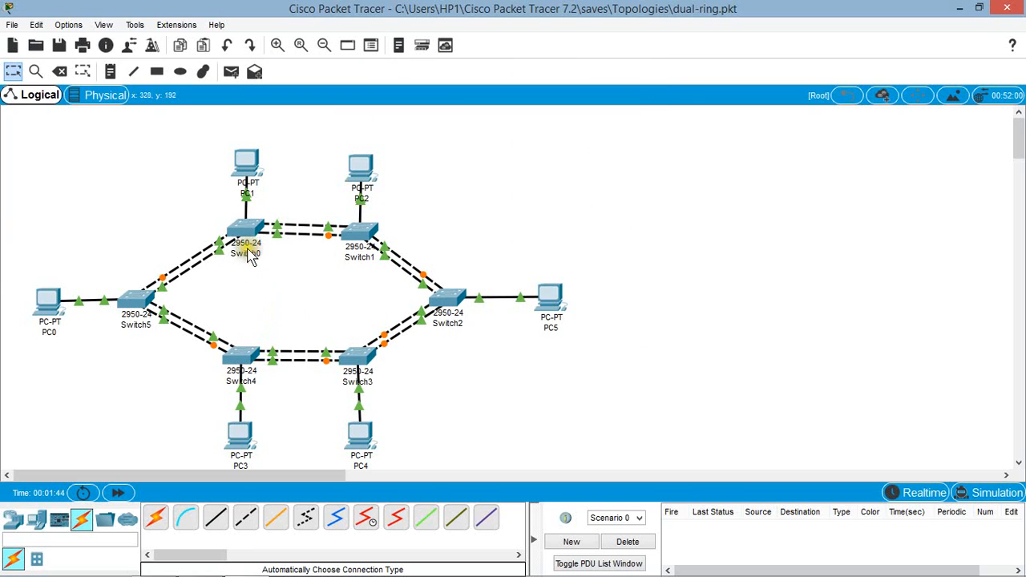
{"action": "left_click", "coordinate": [287, 298]}
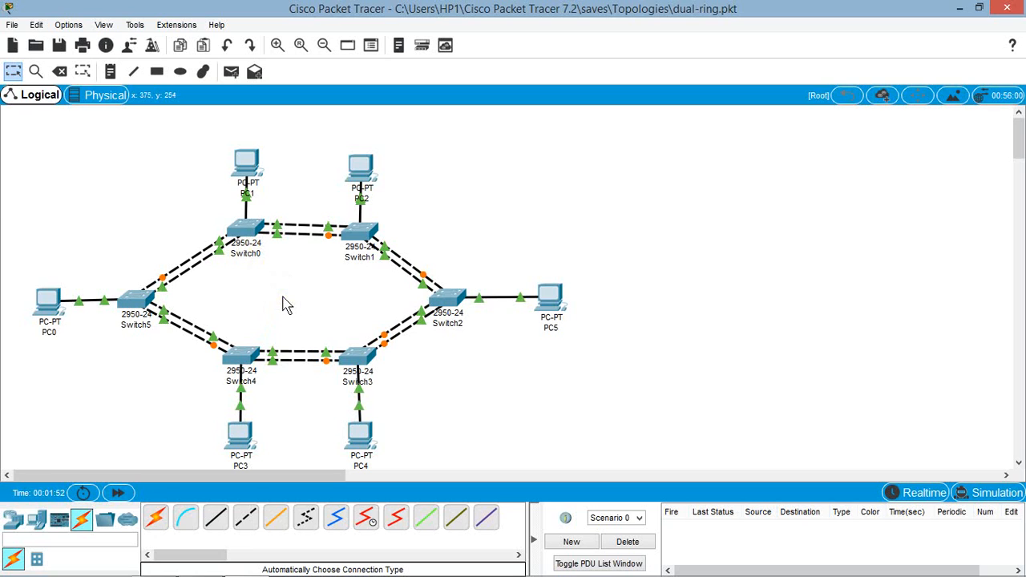
{"action": "left_click", "coordinate": [282, 298]}
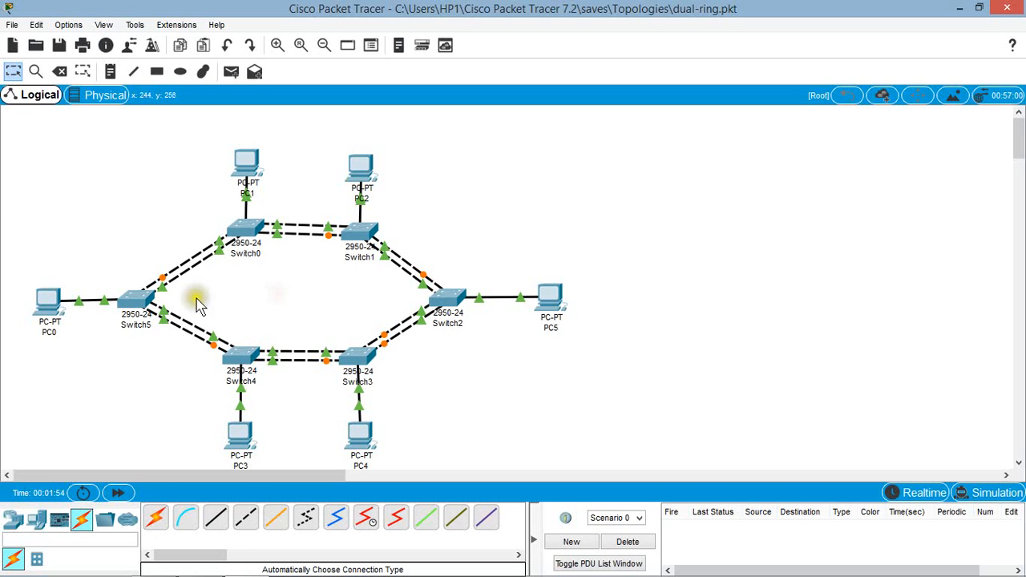
Step: Check PC0's IP address, subnet mask and default gateway in its IP configuration, and close its window
{"action": "left_click", "coordinate": [46, 302]}
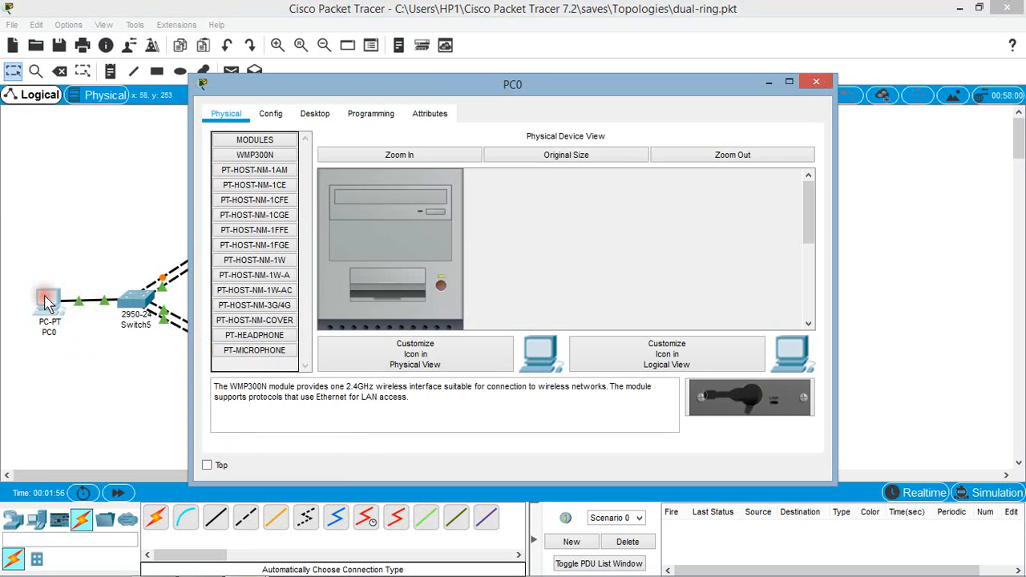
{"action": "left_click", "coordinate": [335, 116]}
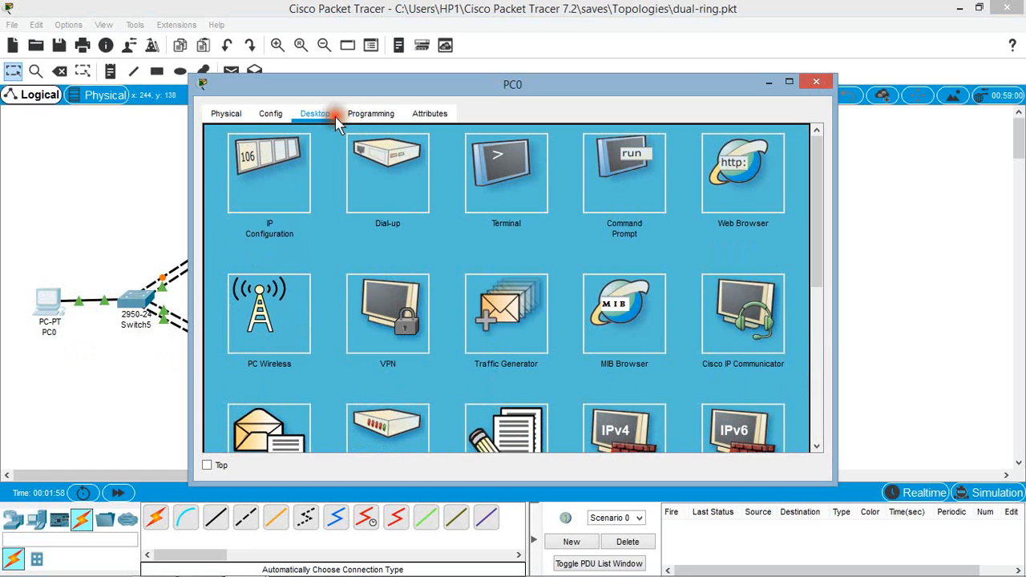
{"action": "left_click", "coordinate": [248, 192]}
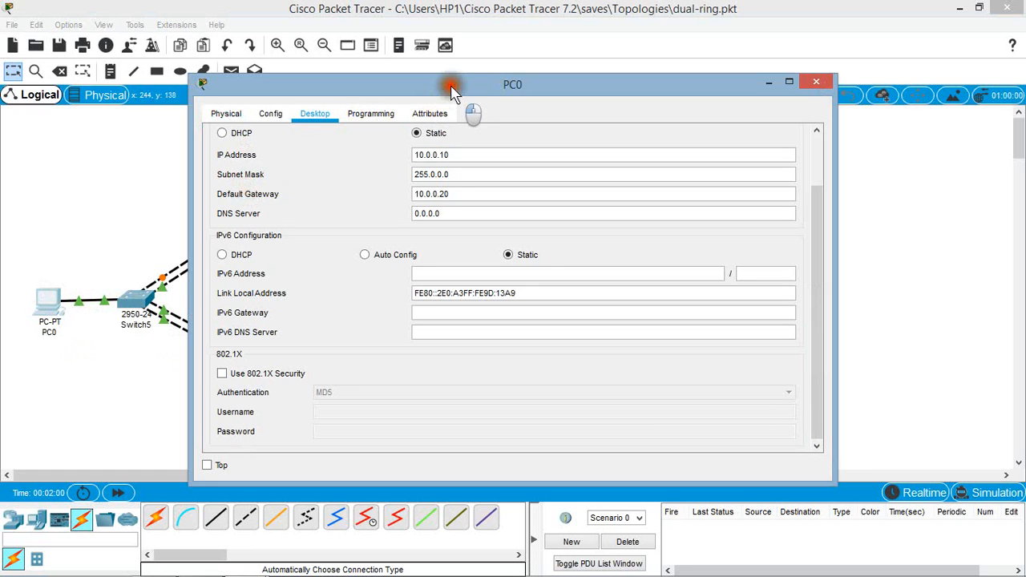
{"action": "left_click_drag", "start_coordinate": [452, 90], "coordinate": [645, 77]}
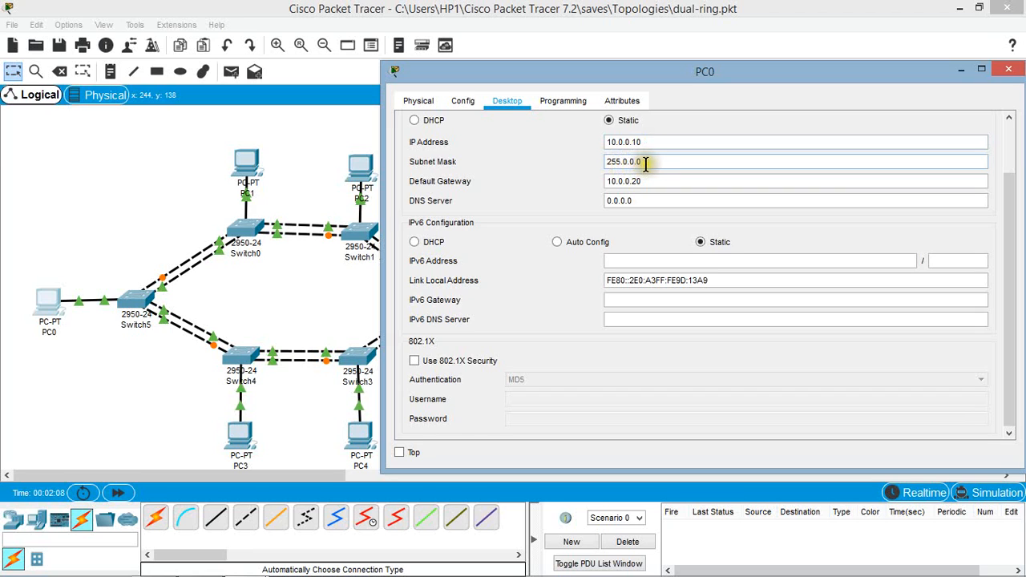
{"action": "left_click", "coordinate": [567, 207]}
{"action": "left_click", "coordinate": [612, 199]}
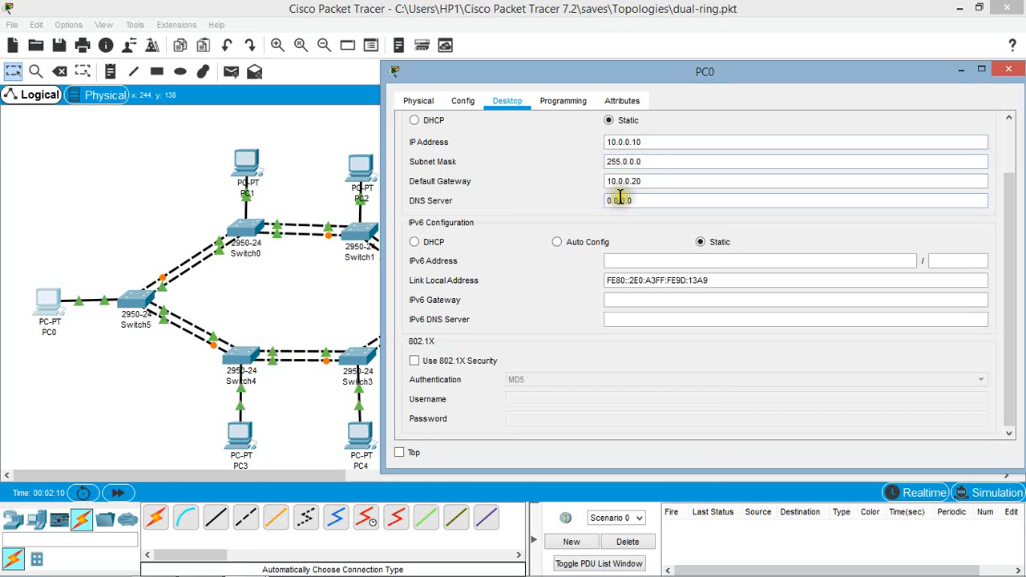
{"action": "left_click", "coordinate": [645, 187]}
{"action": "left_click", "coordinate": [1008, 69]}
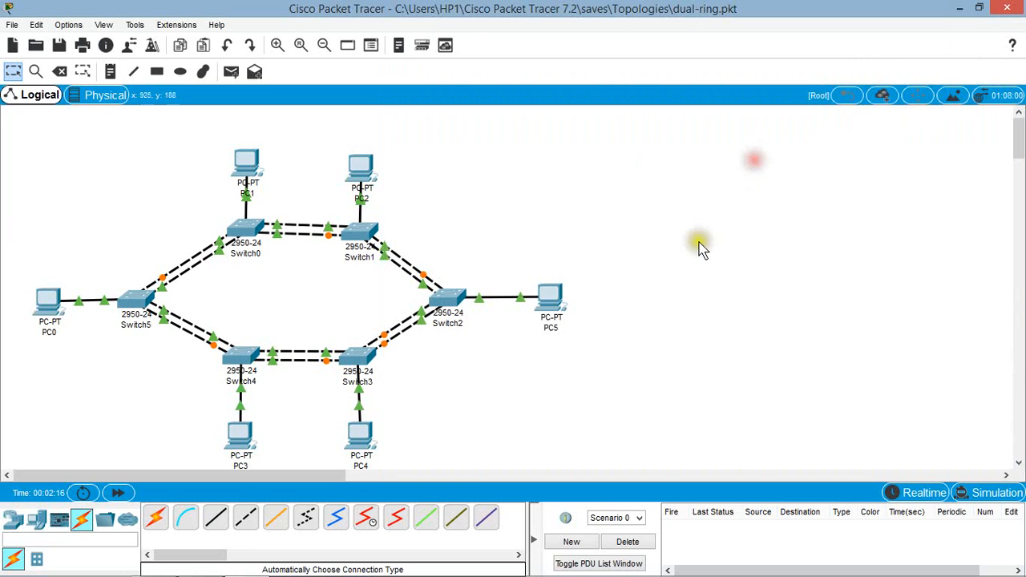
Step: Check PC5's IP address, subnet mask and default gateway in its IP configuration, and close its window
{"action": "left_click", "coordinate": [564, 303]}
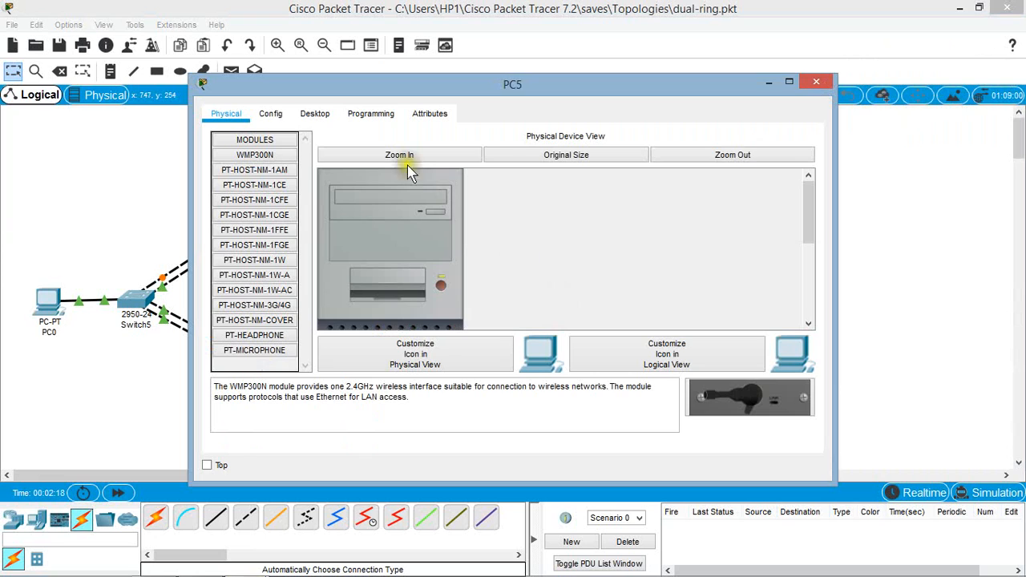
{"action": "left_click", "coordinate": [318, 115]}
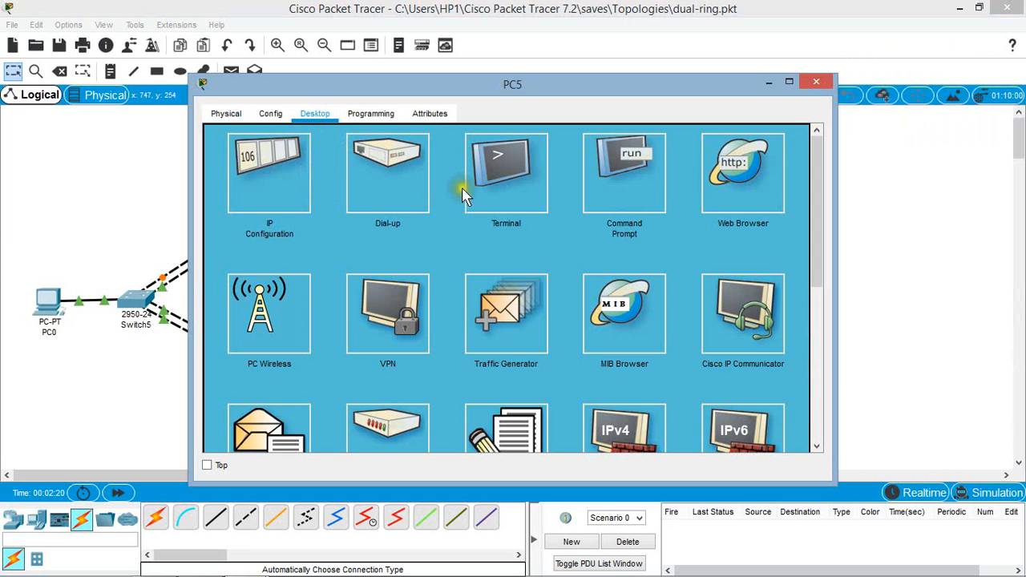
{"action": "left_click", "coordinate": [265, 196]}
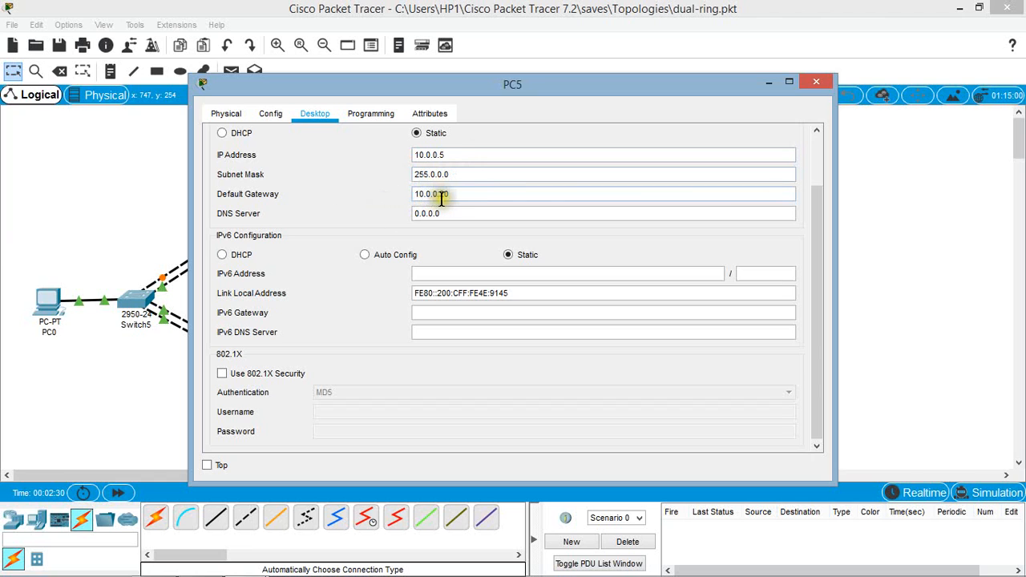
{"action": "left_click", "coordinate": [816, 83]}
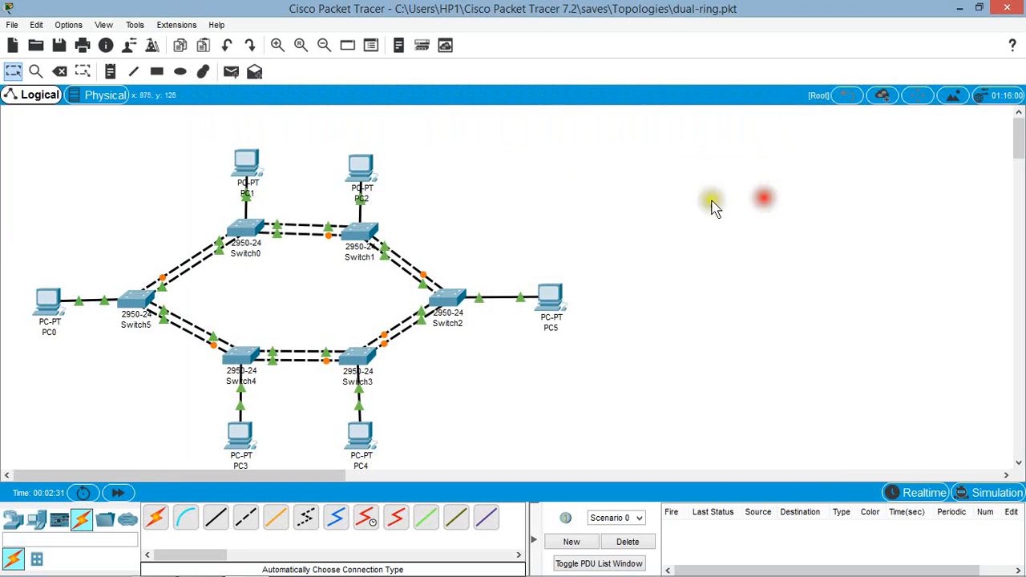
Step: Inspect the IP address and gateway summaries of PC2, PC1, PC3 and PC4 in the workspace
{"action": "mouse_move", "coordinate": [371, 174]}
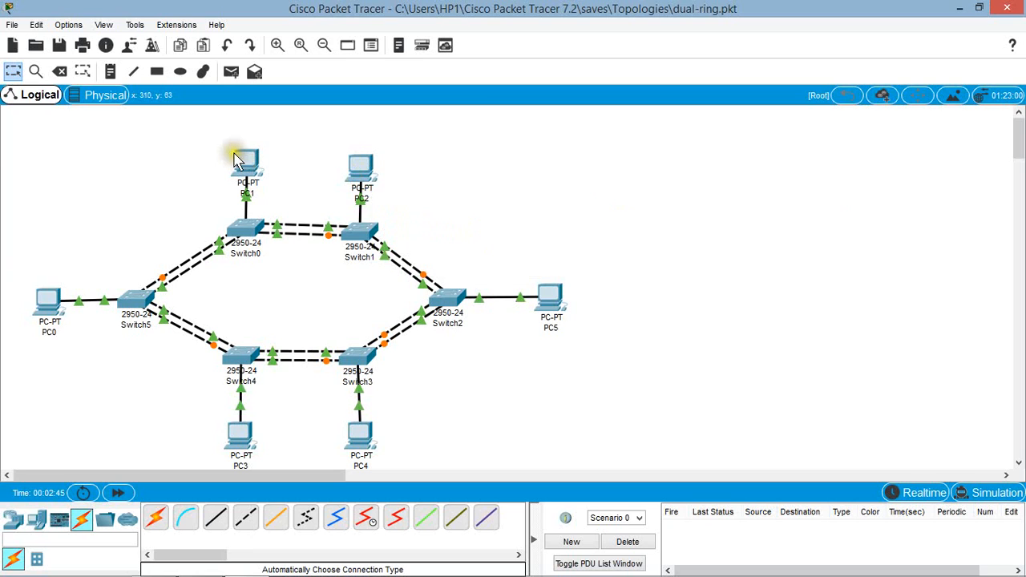
{"action": "mouse_move", "coordinate": [249, 158]}
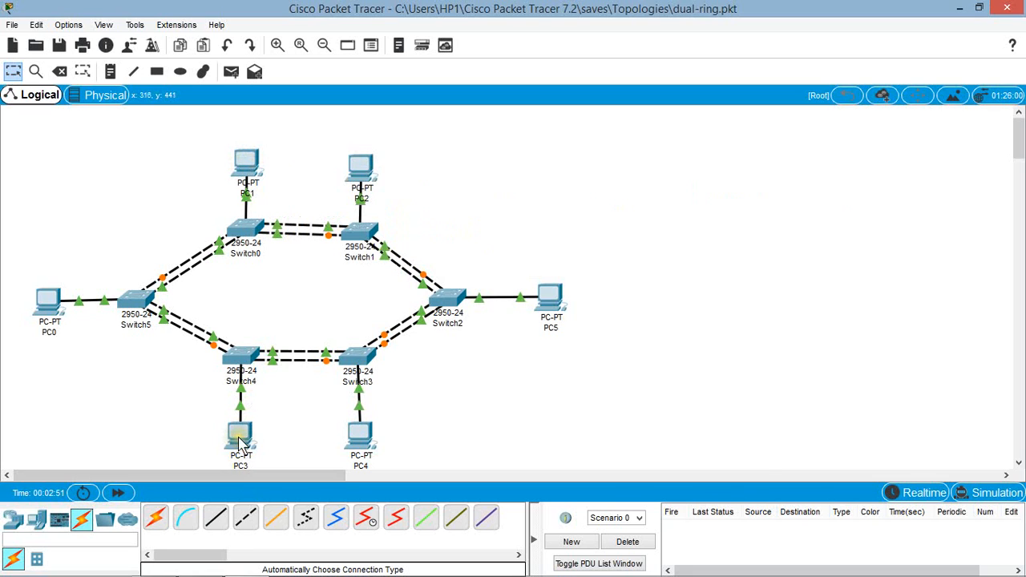
{"action": "mouse_move", "coordinate": [239, 439]}
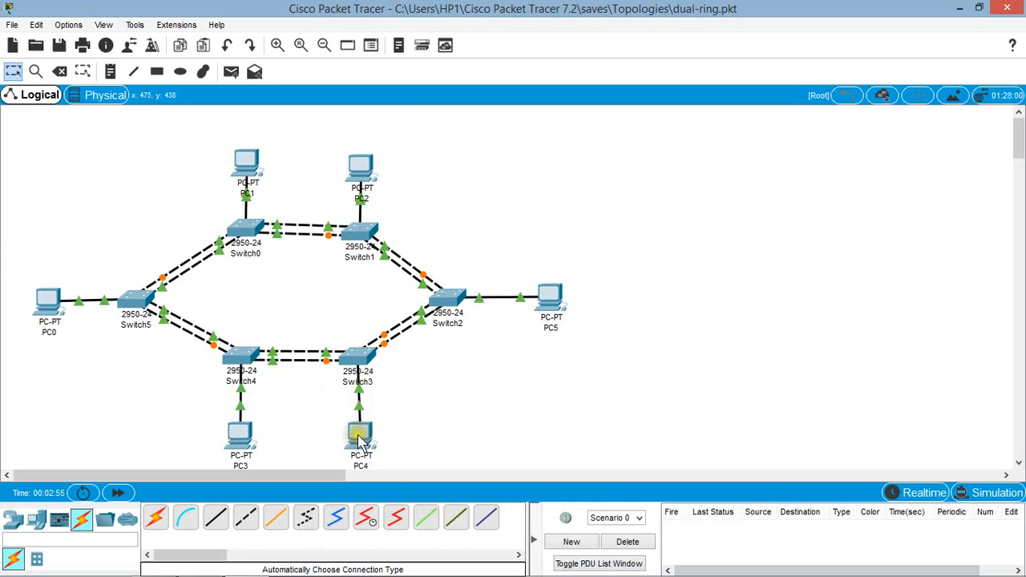
{"action": "mouse_move", "coordinate": [358, 443]}
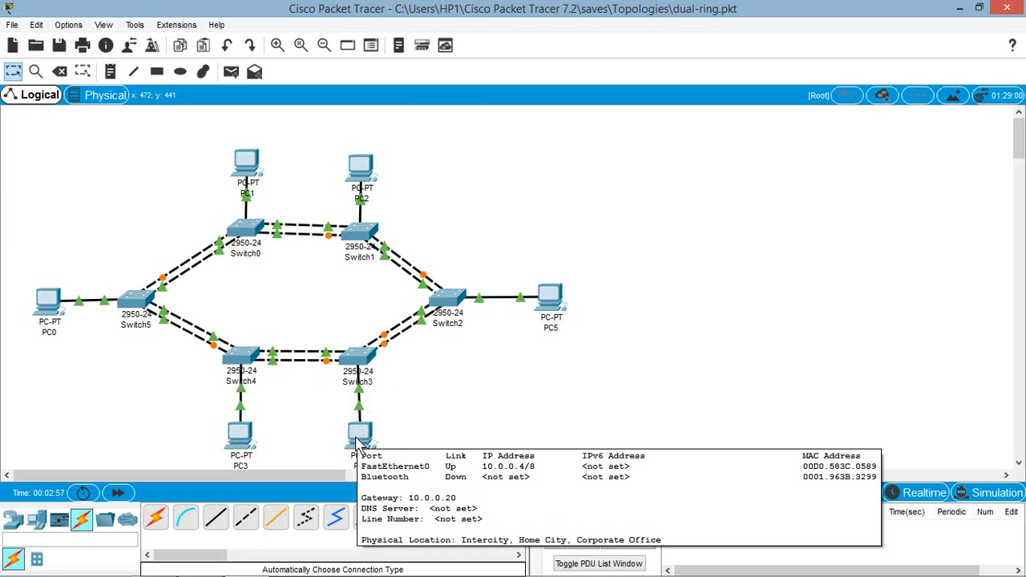
{"action": "left_click", "coordinate": [491, 368]}
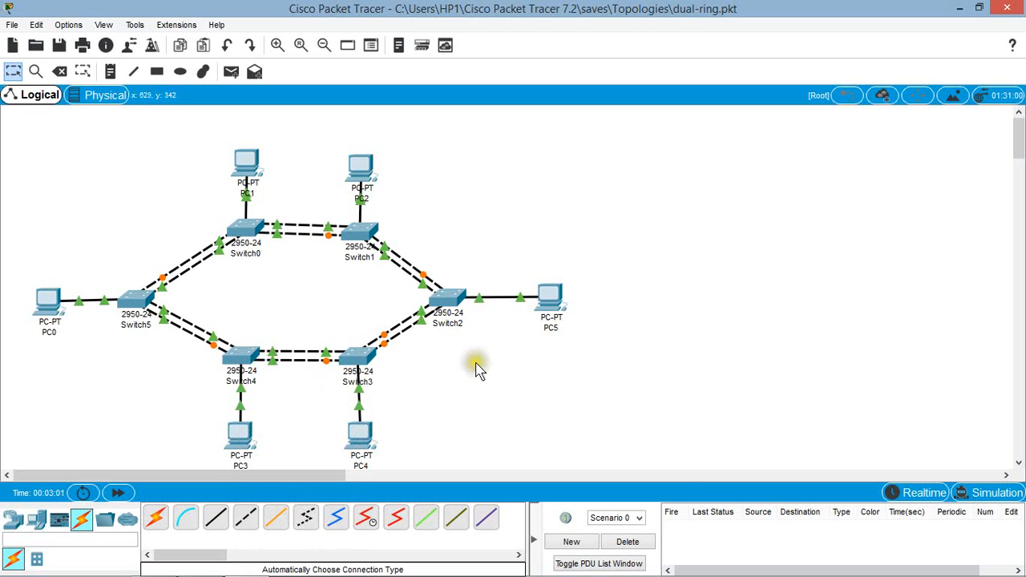
Step: Open the command prompt on PC0 and begin a ping command, leaving out the destination address
{"action": "left_click", "coordinate": [423, 312]}
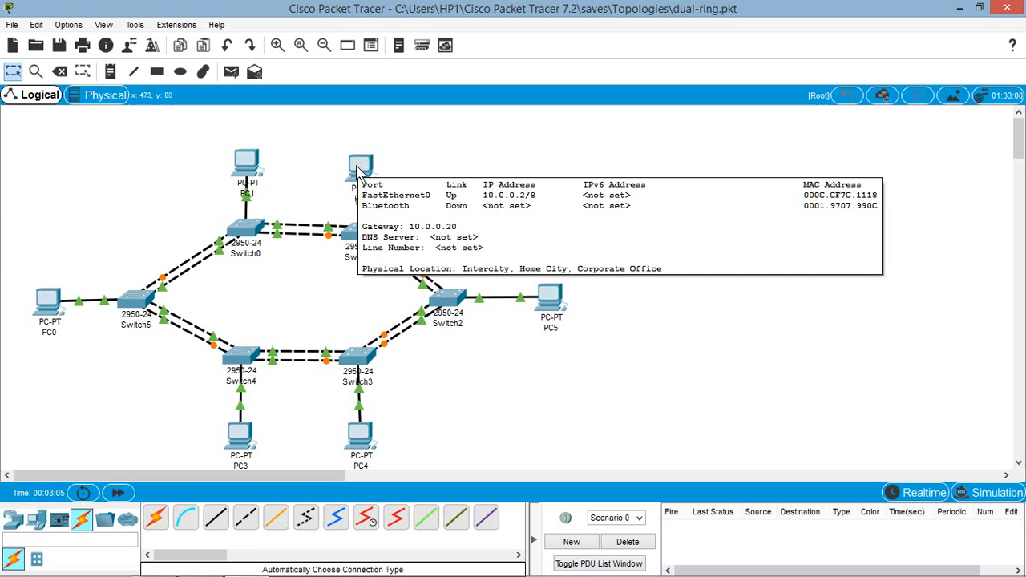
{"action": "left_click", "coordinate": [50, 302]}
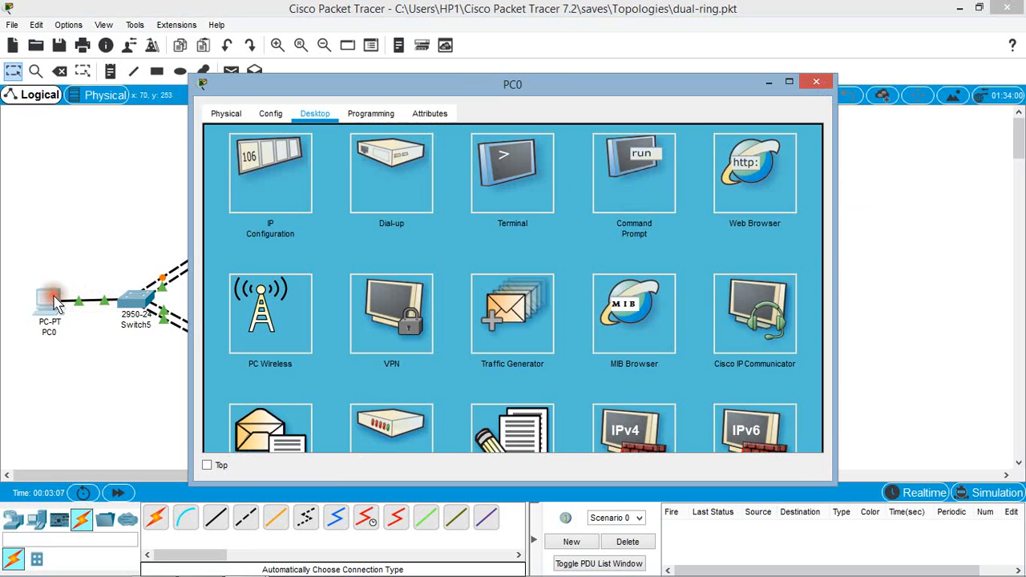
{"action": "left_click_drag", "start_coordinate": [645, 87], "coordinate": [858, 69]}
{"action": "left_click", "coordinate": [820, 161]}
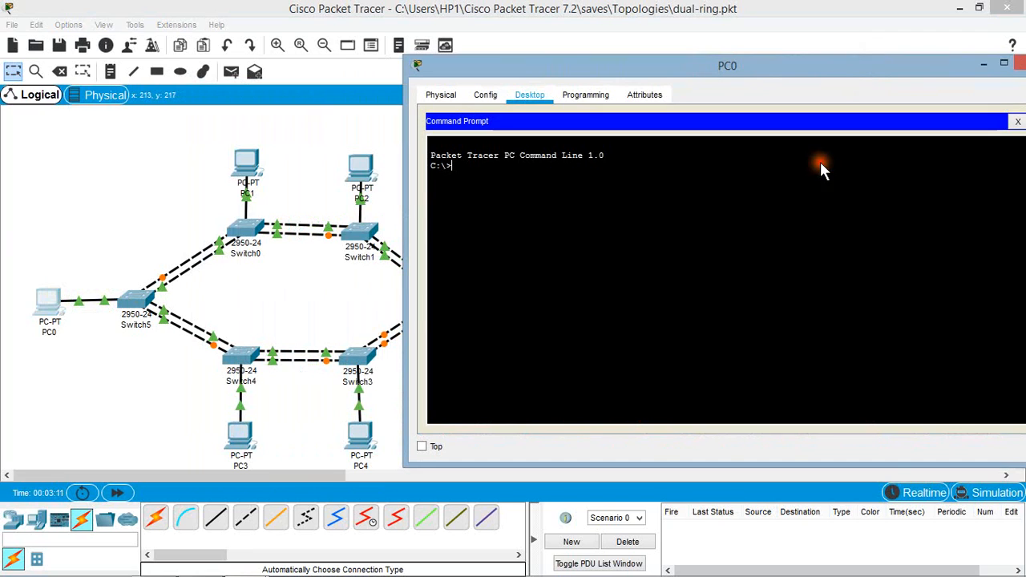
{"action": "left_click", "coordinate": [495, 174]}
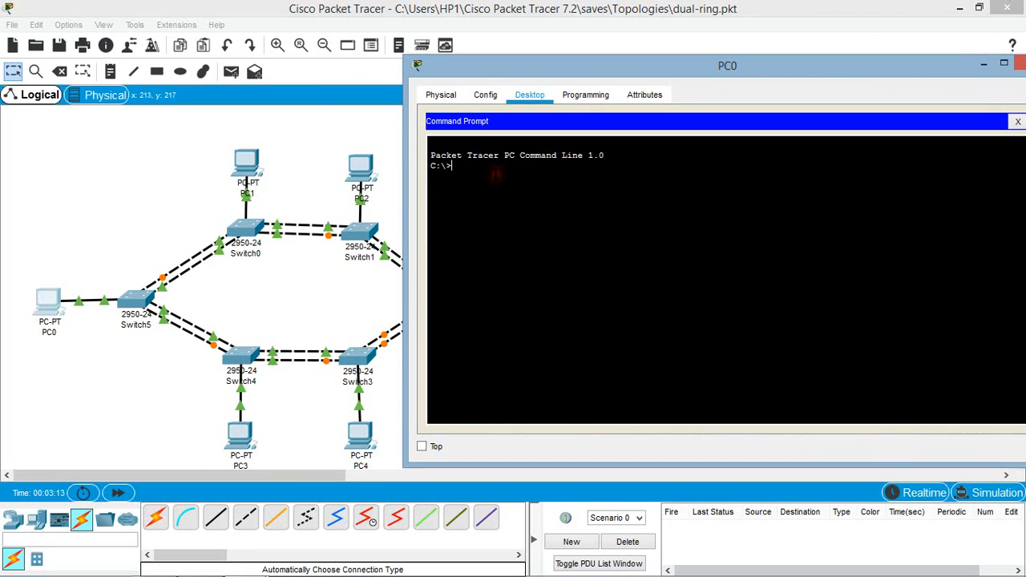
{"action": "type", "text": "ping"}
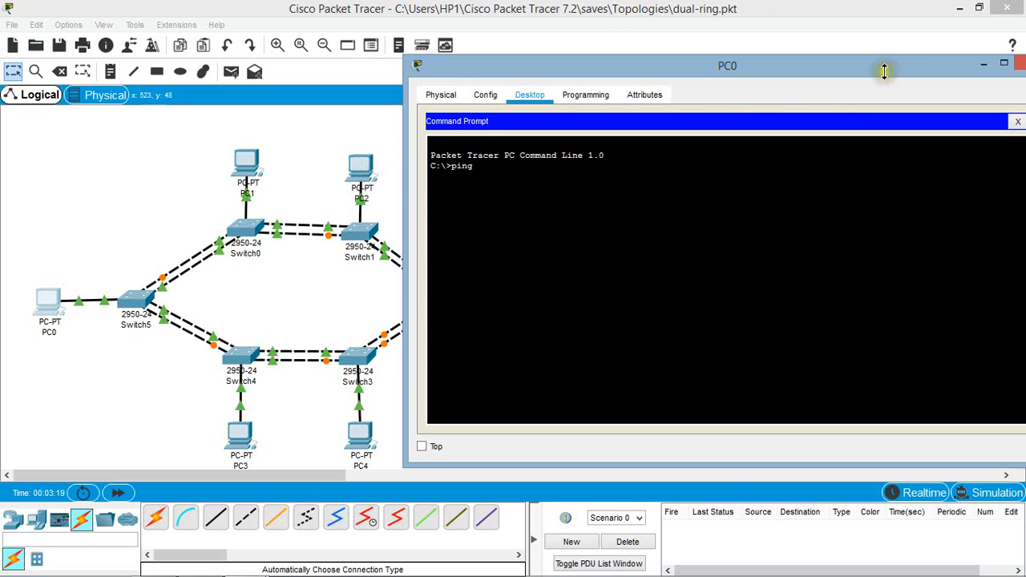
Step: Minimize PC0's window, check PC2's IP address in the workspace, and restore PC0's command prompt
{"action": "left_click", "coordinate": [985, 63]}
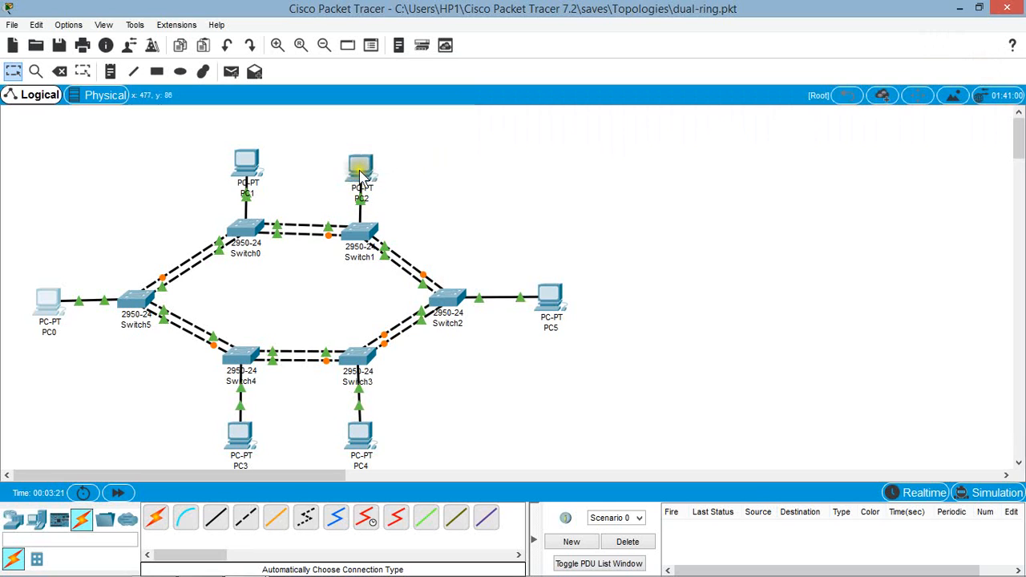
{"action": "mouse_move", "coordinate": [361, 174]}
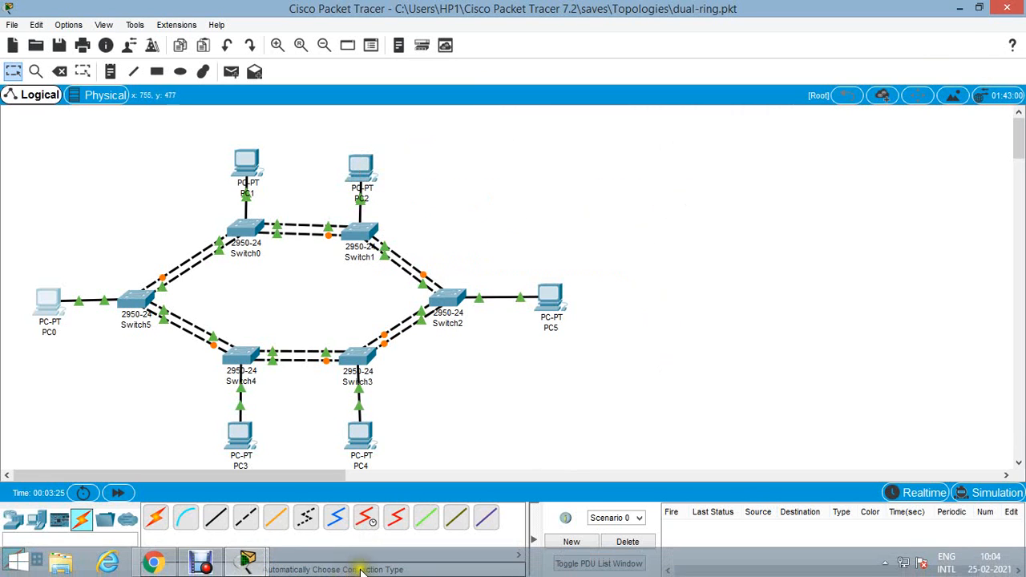
{"action": "mouse_move", "coordinate": [247, 560]}
{"action": "left_click", "coordinate": [319, 498]}
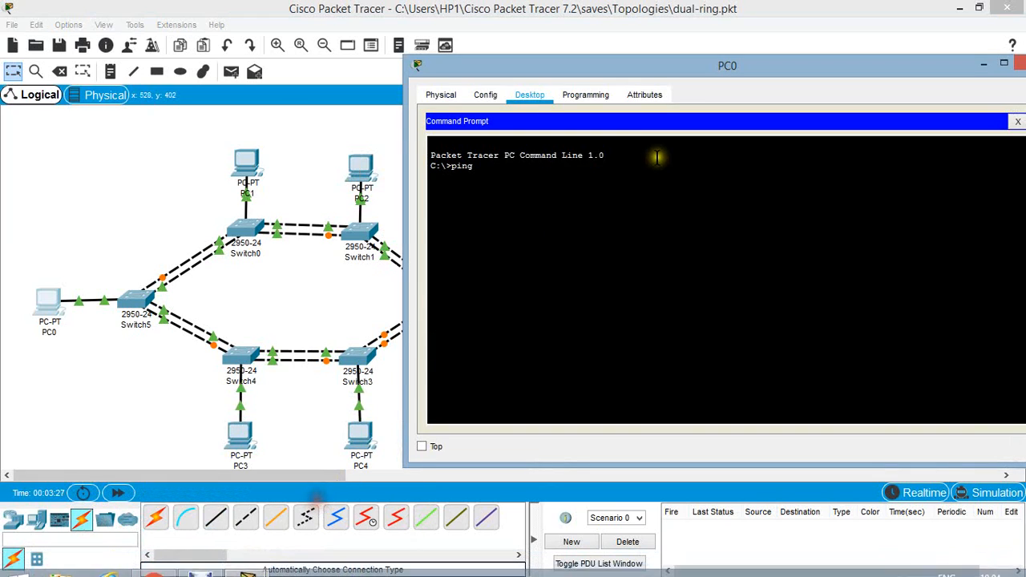
Step: Complete and run the ping to 10.0.0.2 from PC0, and close PC0's window
{"action": "type", "text": "10."}
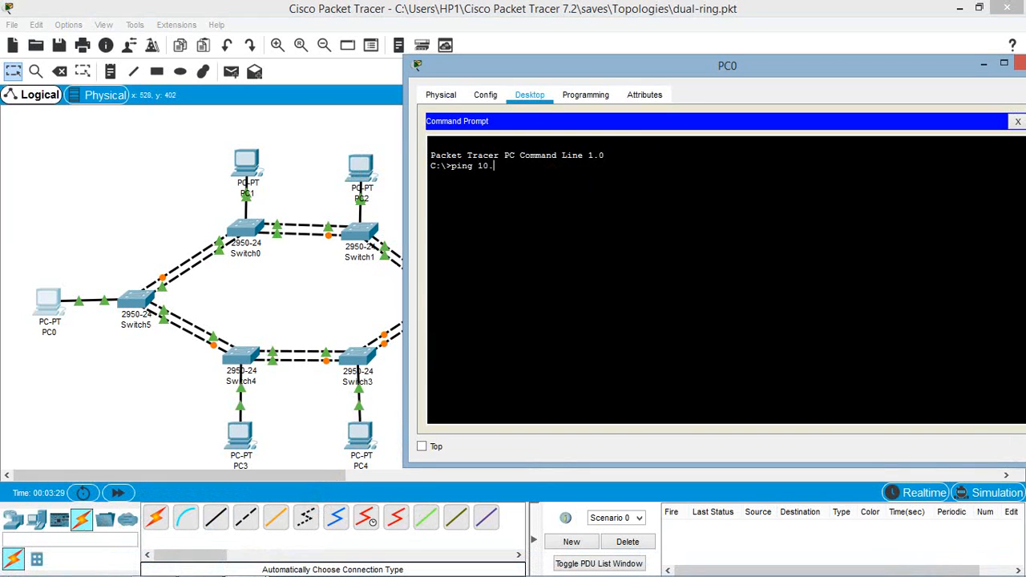
{"action": "type", "text": "0.0.2"}
{"action": "key", "text": "Return"}
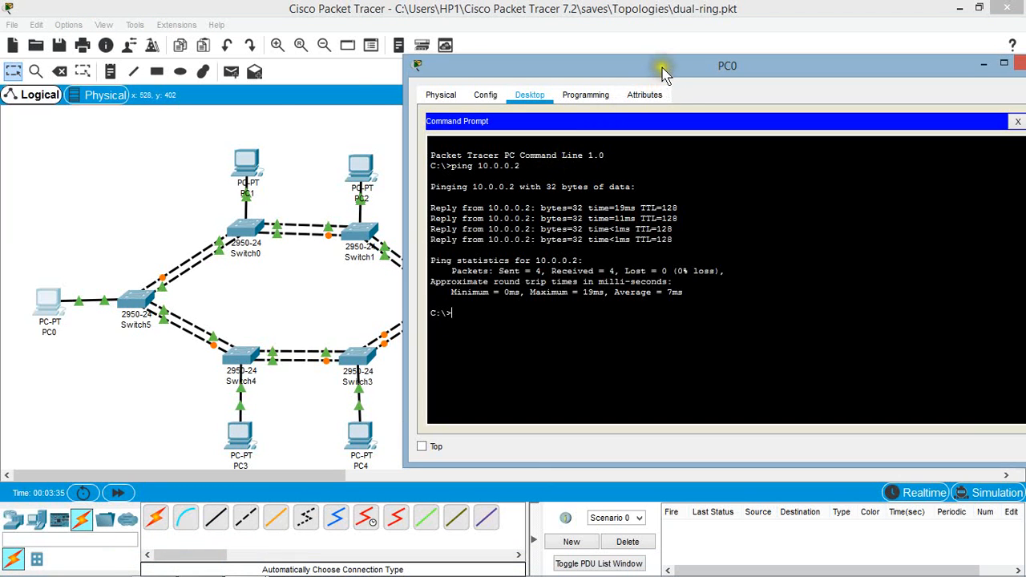
{"action": "left_click_drag", "start_coordinate": [662, 70], "coordinate": [500, 78]}
{"action": "left_click", "coordinate": [867, 71]}
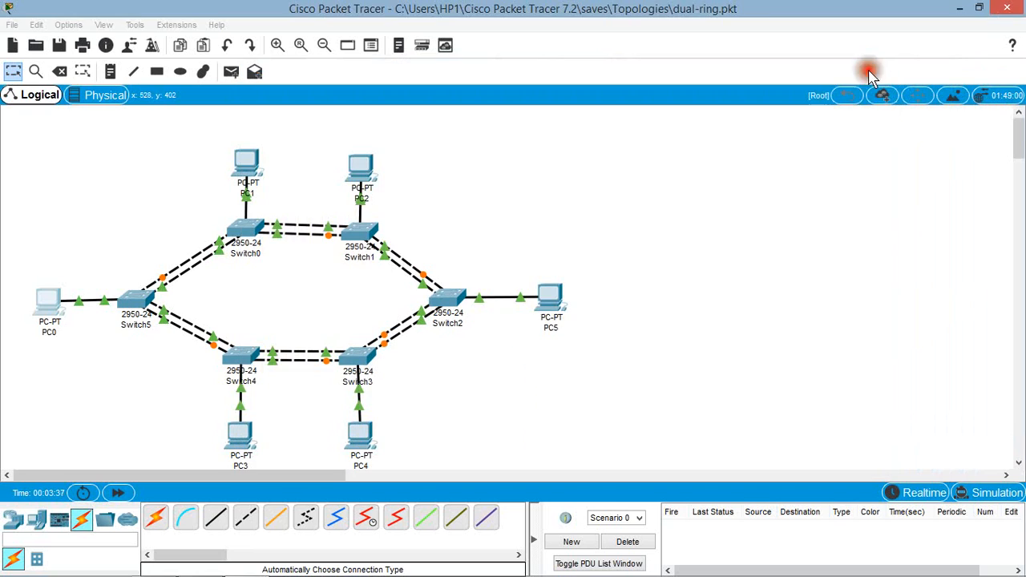
{"action": "left_click", "coordinate": [744, 200]}
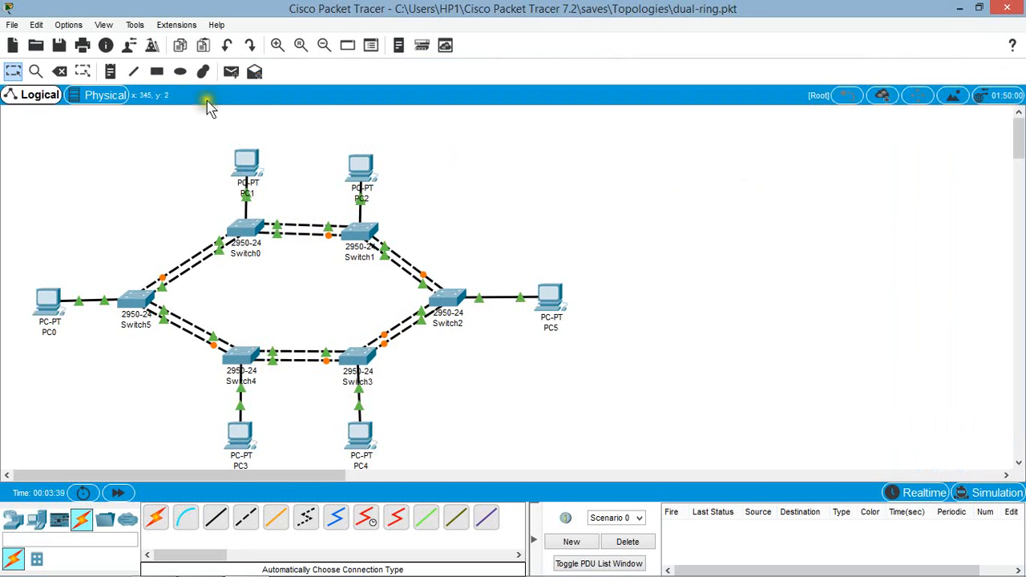
Step: Delete the lower of the two links between Switch0 and Switch1, and return to the Select tool
{"action": "left_click", "coordinate": [61, 76]}
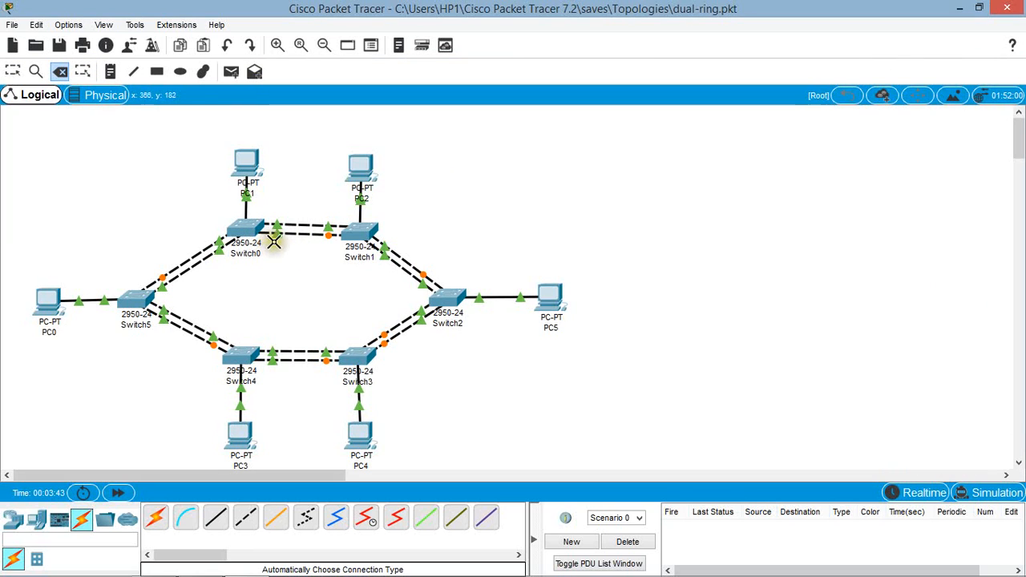
{"action": "left_click", "coordinate": [298, 234]}
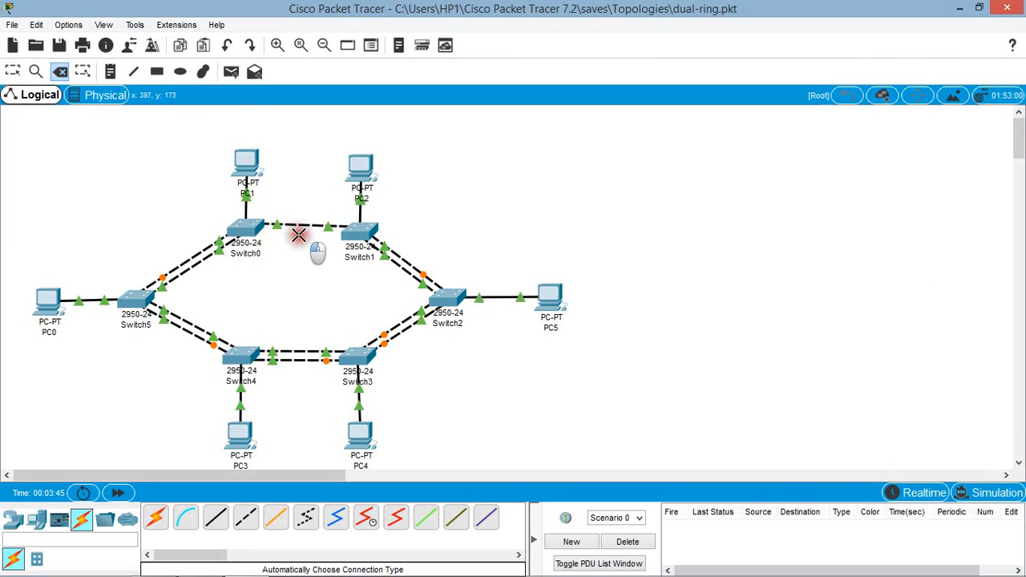
{"action": "left_click", "coordinate": [13, 72]}
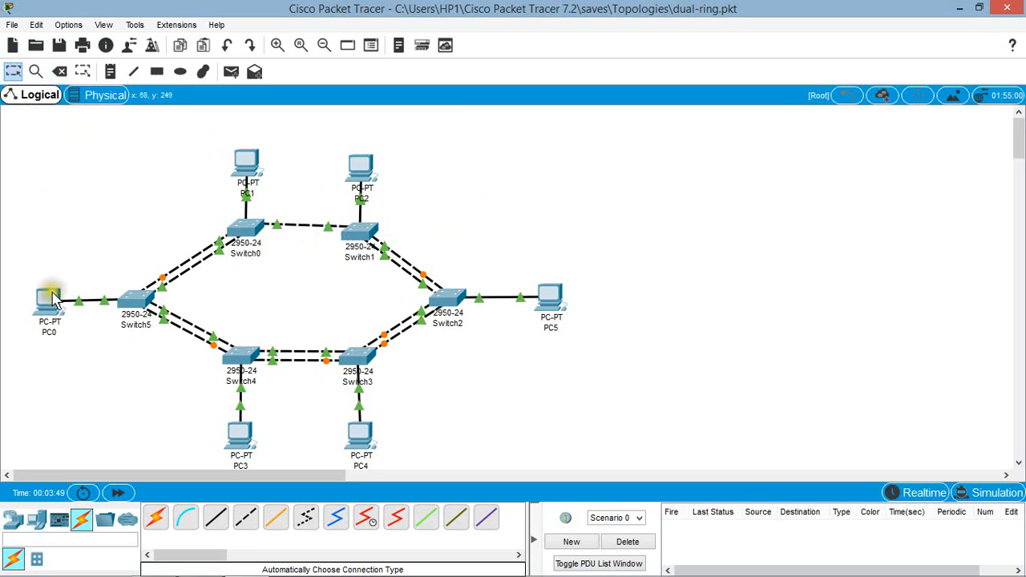
Step: Ping 10.0.0.2 again from PC0's command prompt to test the reduced ring, and minimize its window
{"action": "mouse_move", "coordinate": [53, 301]}
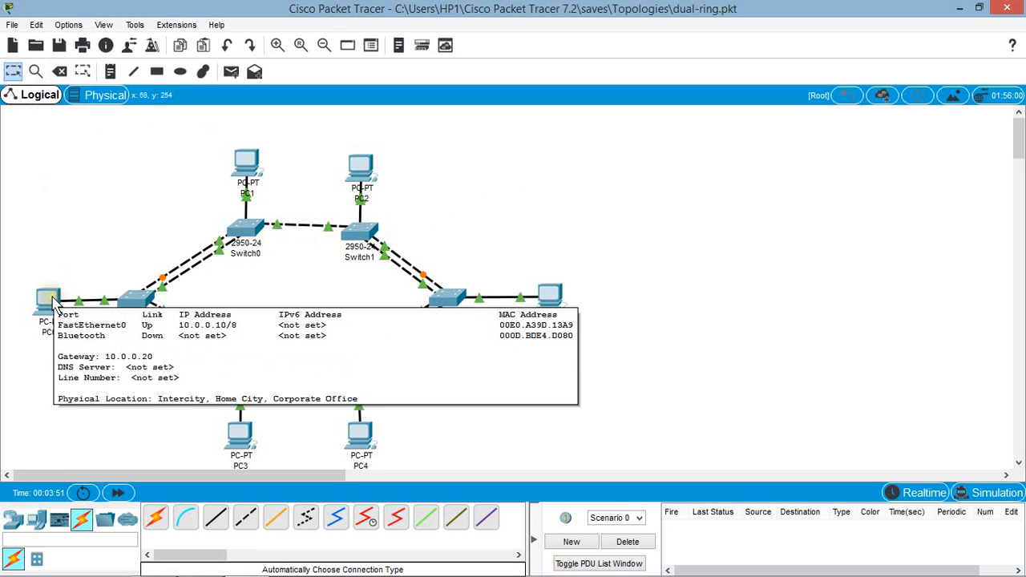
{"action": "left_click", "coordinate": [46, 299]}
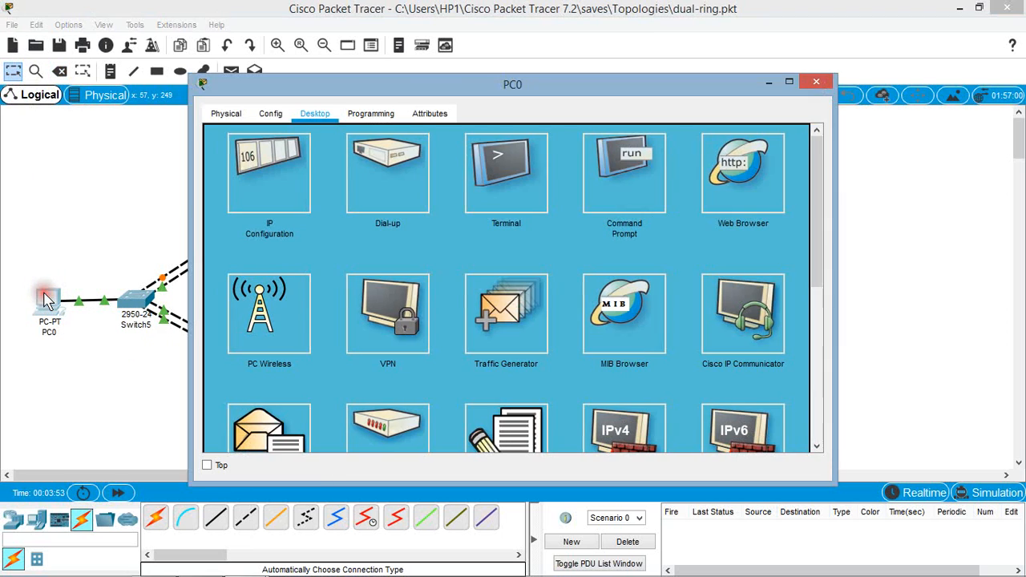
{"action": "left_click_drag", "start_coordinate": [591, 84], "coordinate": [746, 84]}
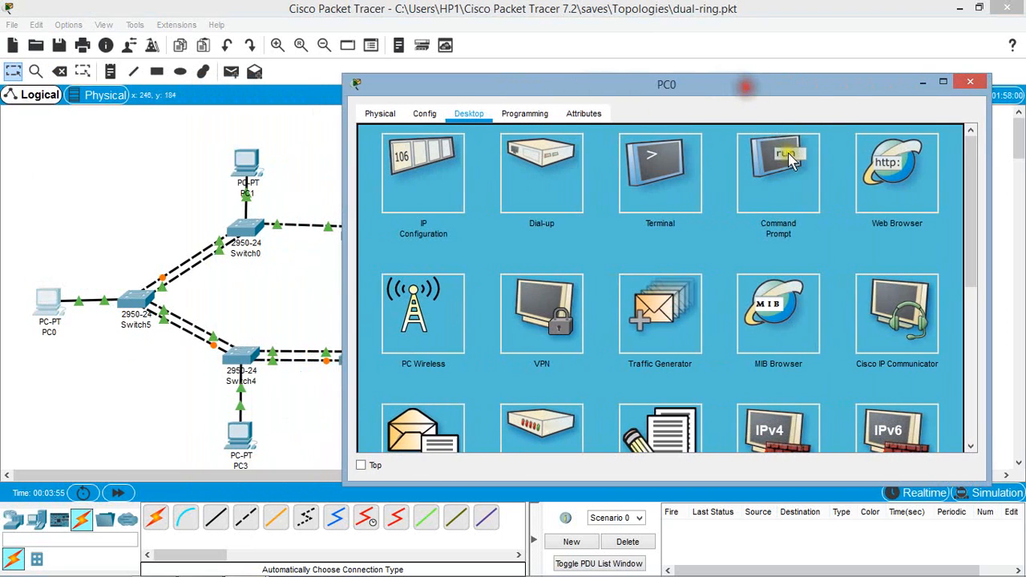
{"action": "left_click", "coordinate": [774, 186]}
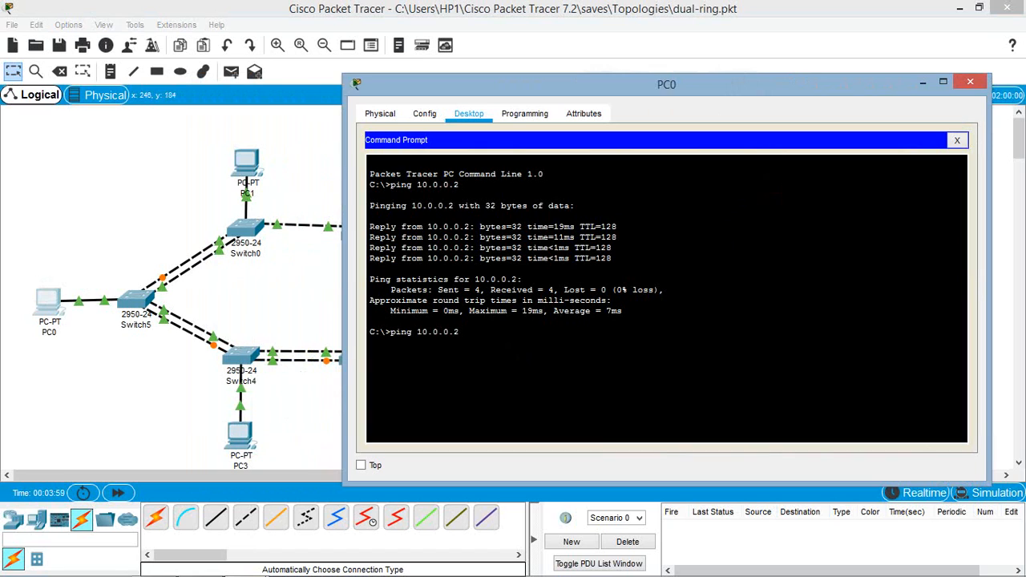
{"action": "key", "text": "Return"}
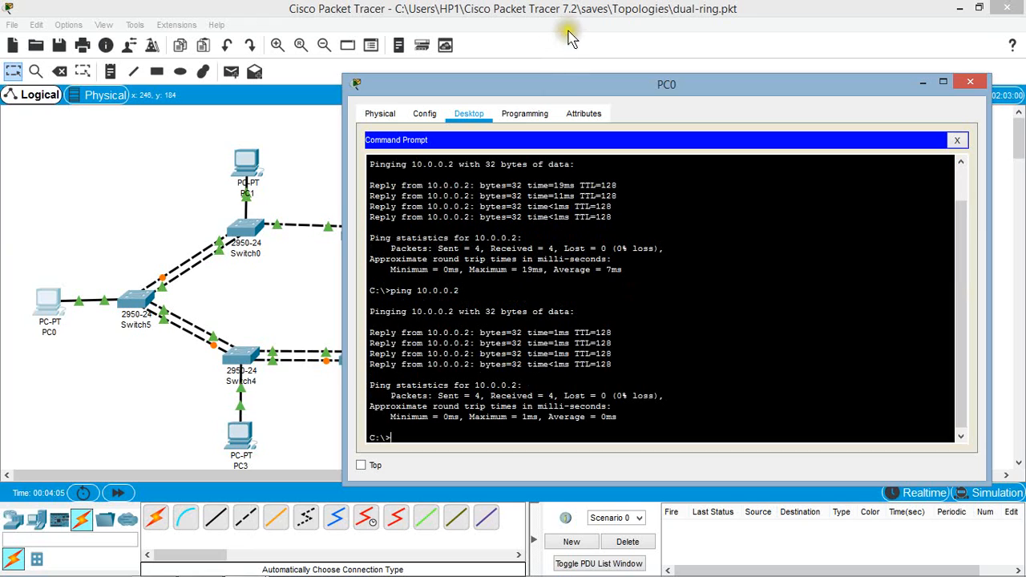
{"action": "left_click_drag", "start_coordinate": [557, 85], "coordinate": [557, 112]}
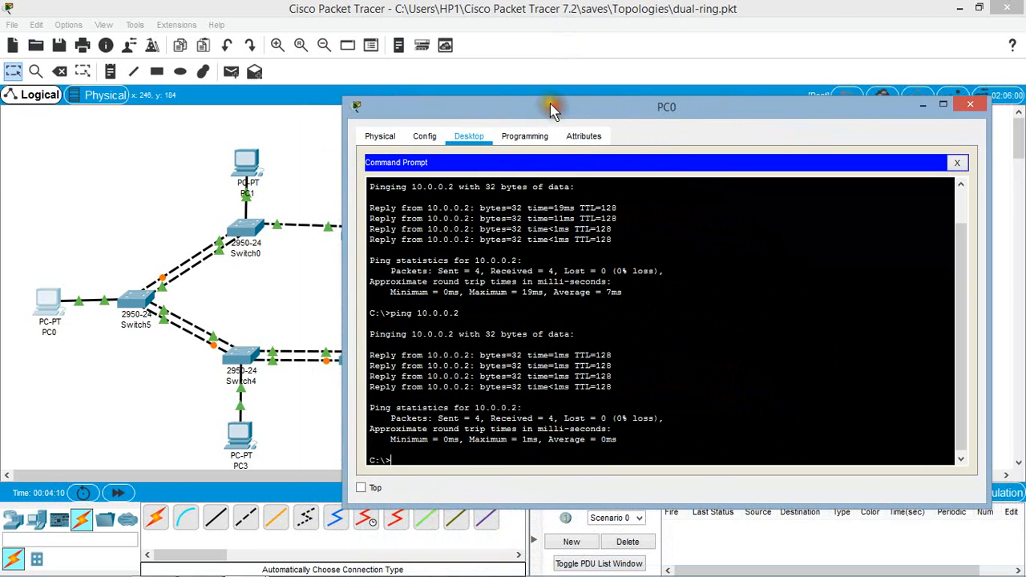
{"action": "left_click", "coordinate": [922, 108]}
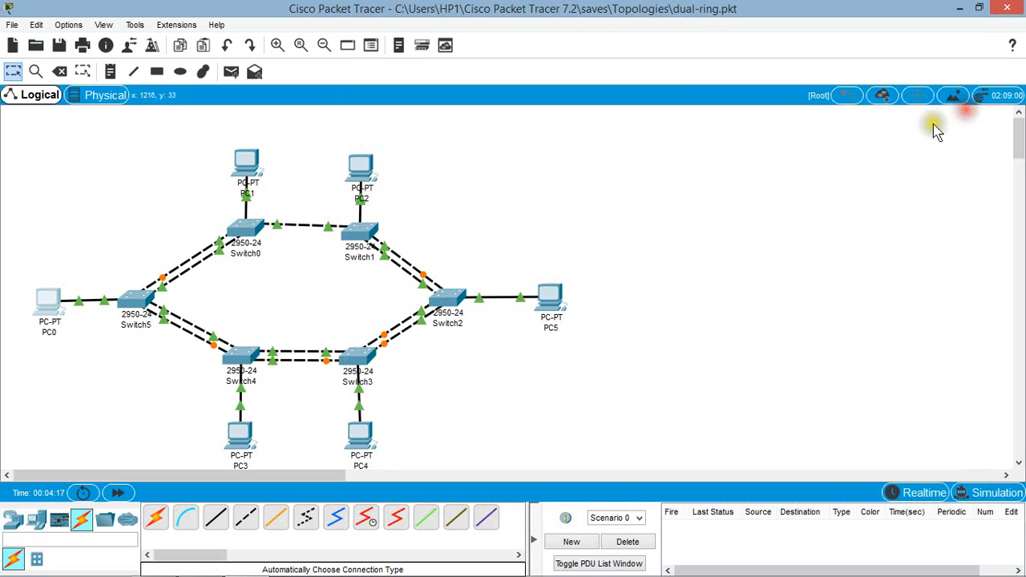
Step: Save the dual-ring network and start a new empty file, agreeing to save the changes
{"action": "left_click", "coordinate": [12, 24]}
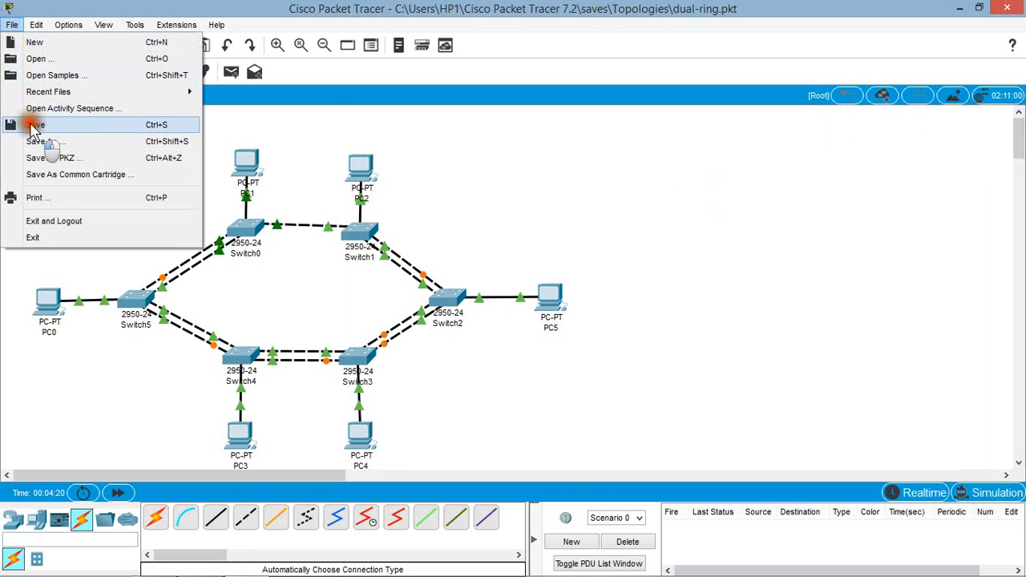
{"action": "left_click", "coordinate": [32, 126]}
{"action": "left_click", "coordinate": [12, 24]}
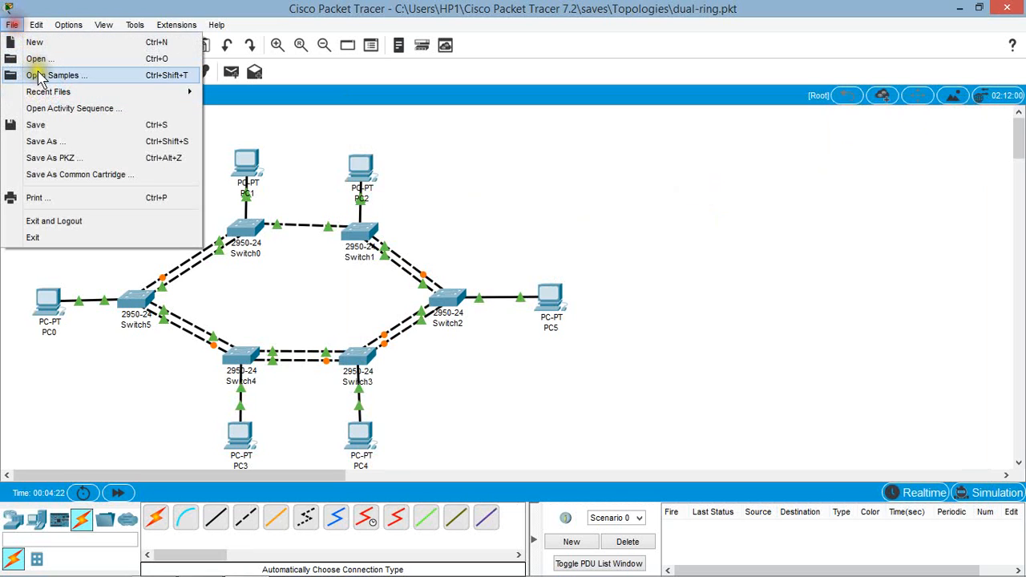
{"action": "left_click", "coordinate": [40, 43]}
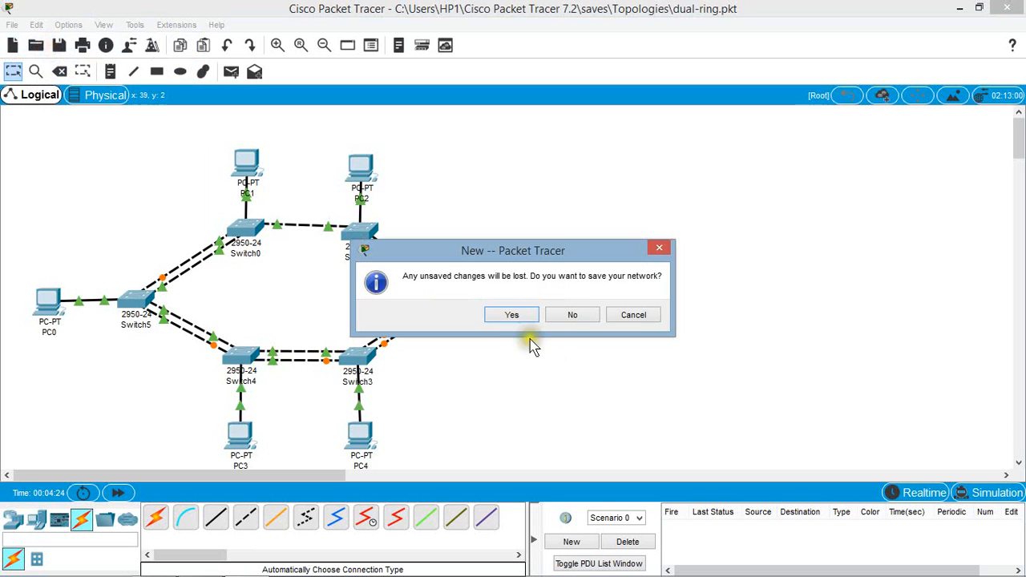
{"action": "left_click", "coordinate": [517, 316]}
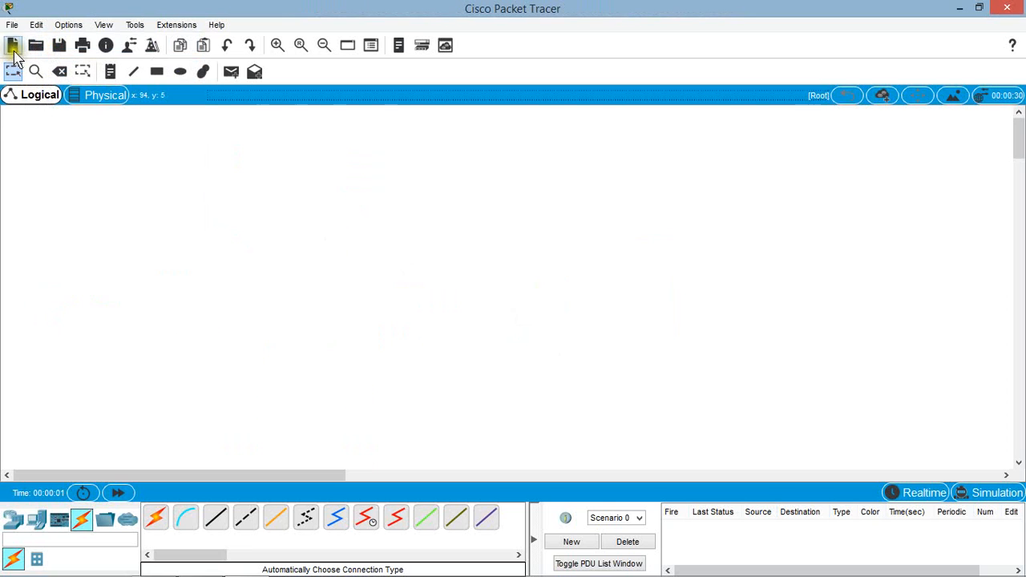
Step: Open the tree file from the Topologies folder
{"action": "left_click", "coordinate": [12, 25]}
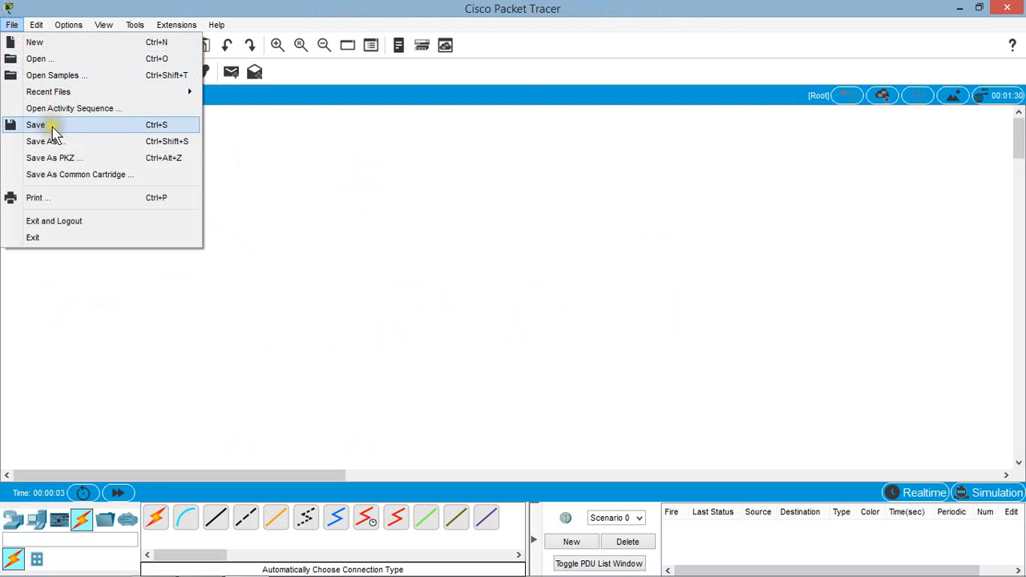
{"action": "left_click", "coordinate": [55, 59]}
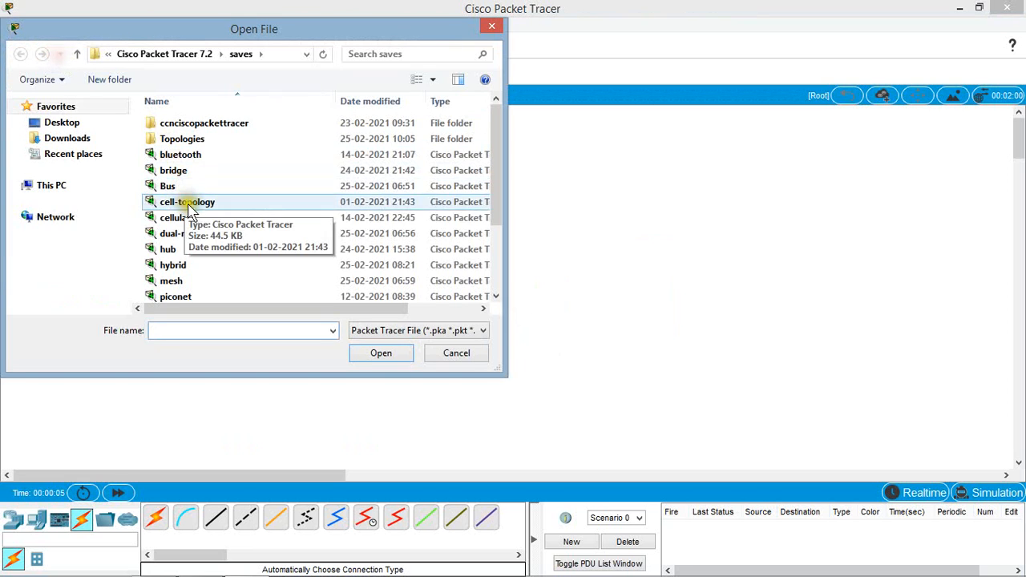
{"action": "double_click", "coordinate": [184, 139]}
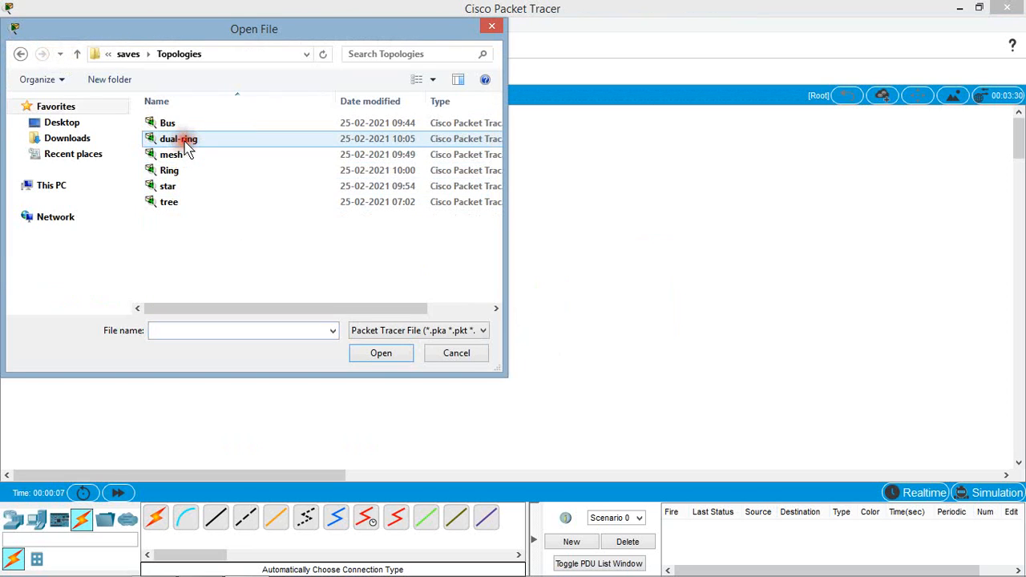
{"action": "double_click", "coordinate": [170, 205]}
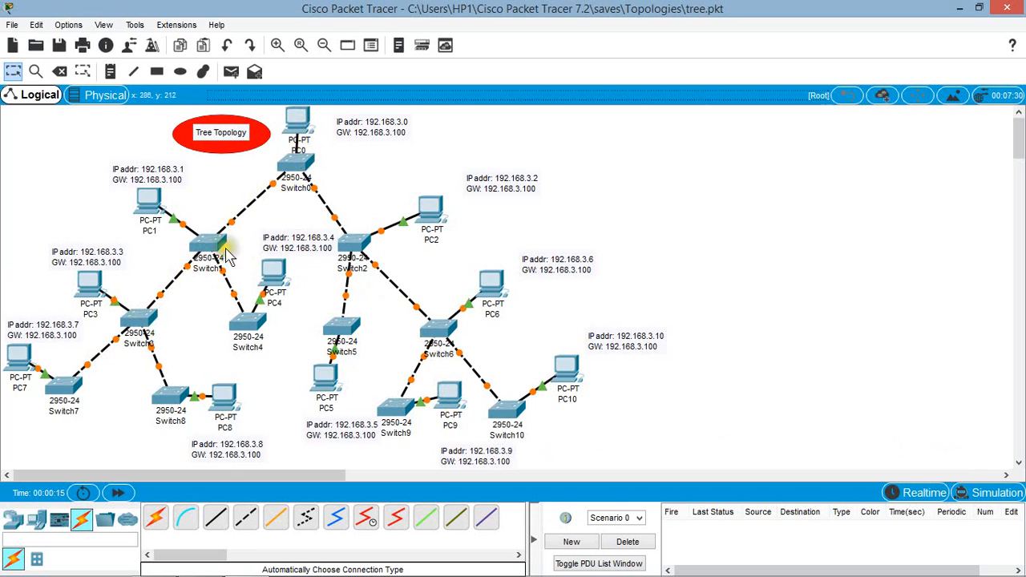
Step: Inspect the port status details of Switch0 at the root of the tree topology
{"action": "mouse_move", "coordinate": [312, 166]}
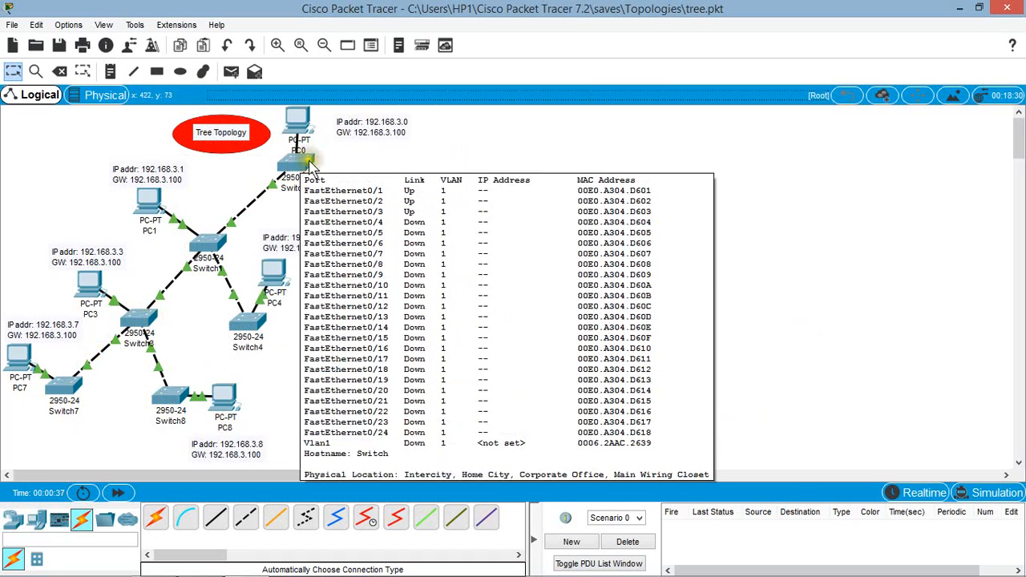
{"action": "left_click", "coordinate": [829, 153]}
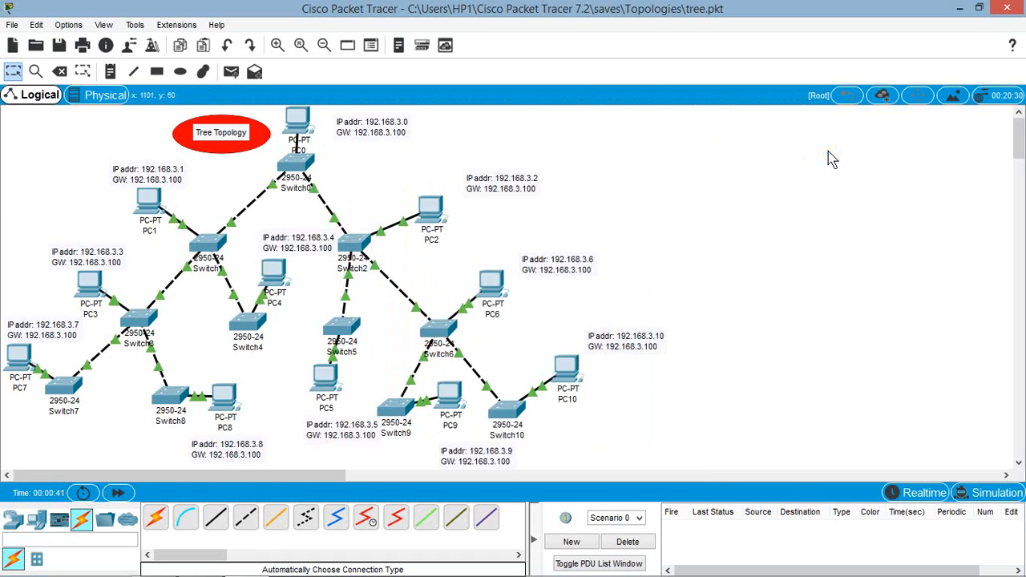
{"action": "left_click", "coordinate": [829, 158]}
{"action": "left_click", "coordinate": [211, 190]}
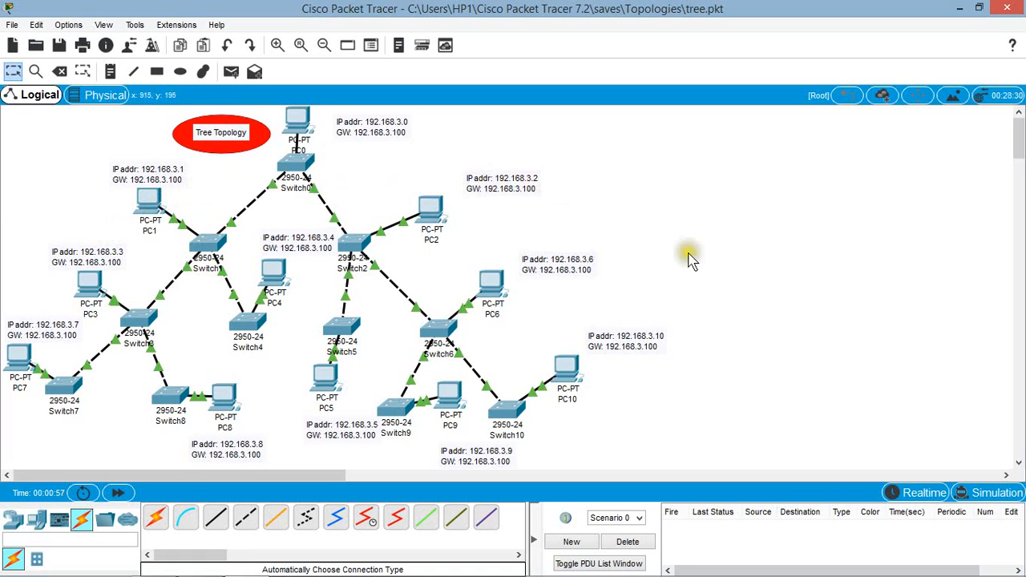
{"action": "left_click", "coordinate": [391, 147]}
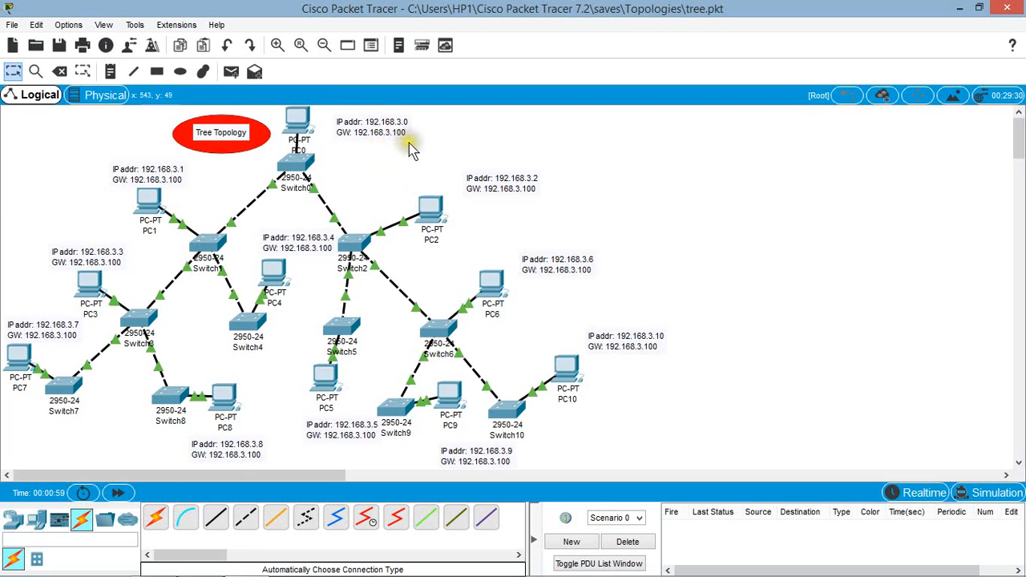
Step: Check PC7's IP address, subnet mask and default gateway in its IP configuration, and close its window
{"action": "left_click", "coordinate": [18, 353]}
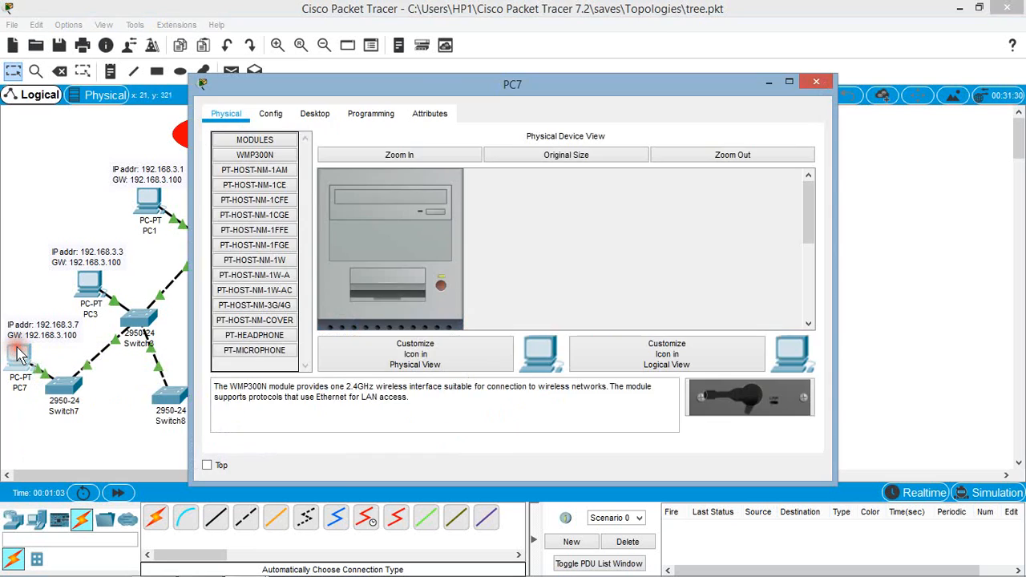
{"action": "left_click_drag", "start_coordinate": [399, 96], "coordinate": [639, 92]}
{"action": "left_click", "coordinate": [607, 109]}
{"action": "left_click", "coordinate": [559, 109]}
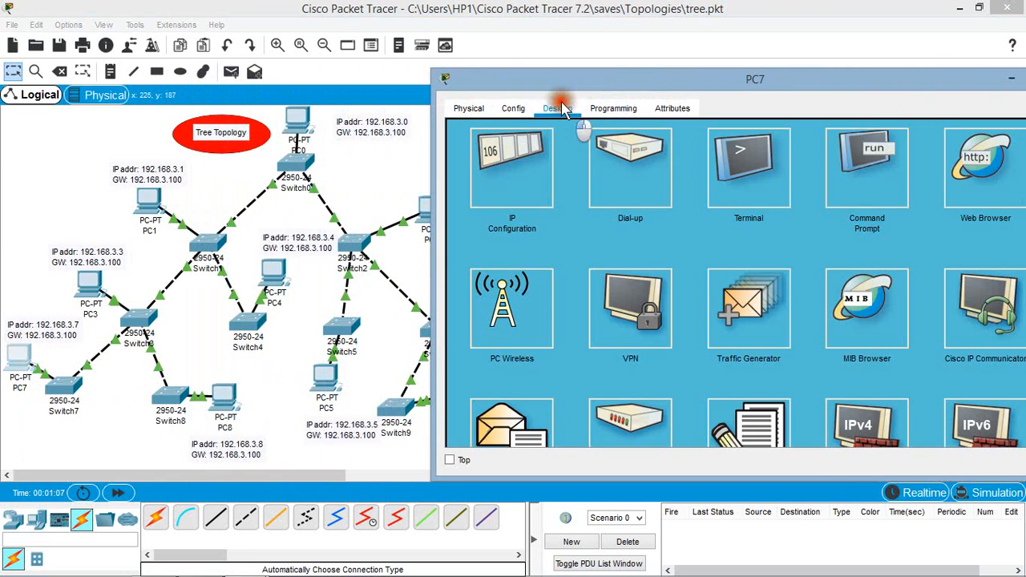
{"action": "left_click", "coordinate": [536, 203]}
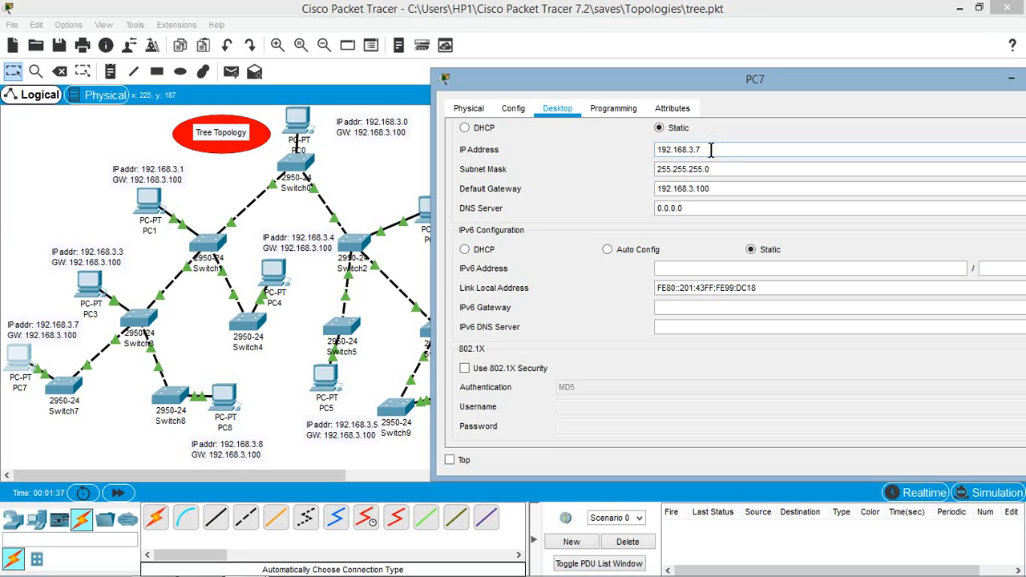
{"action": "left_click_drag", "start_coordinate": [733, 80], "coordinate": [686, 74]}
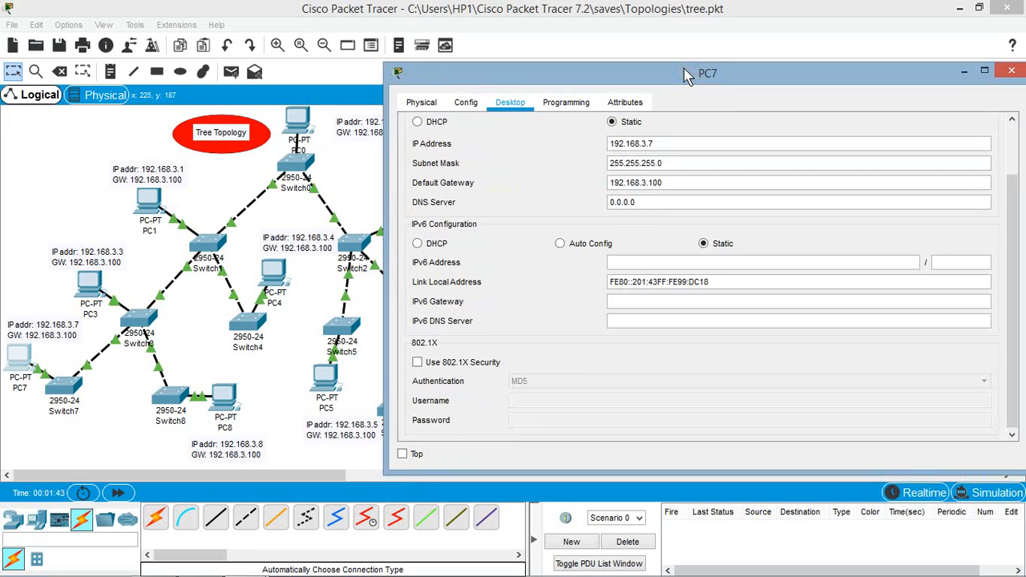
{"action": "left_click", "coordinate": [673, 70]}
{"action": "left_click_drag", "start_coordinate": [673, 73], "coordinate": [673, 82]}
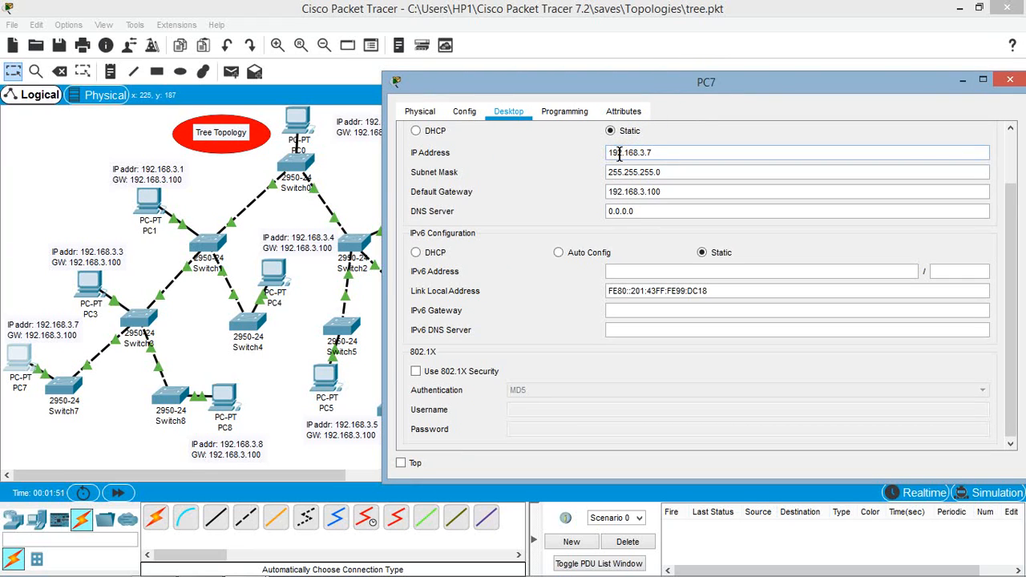
{"action": "left_click", "coordinate": [653, 86]}
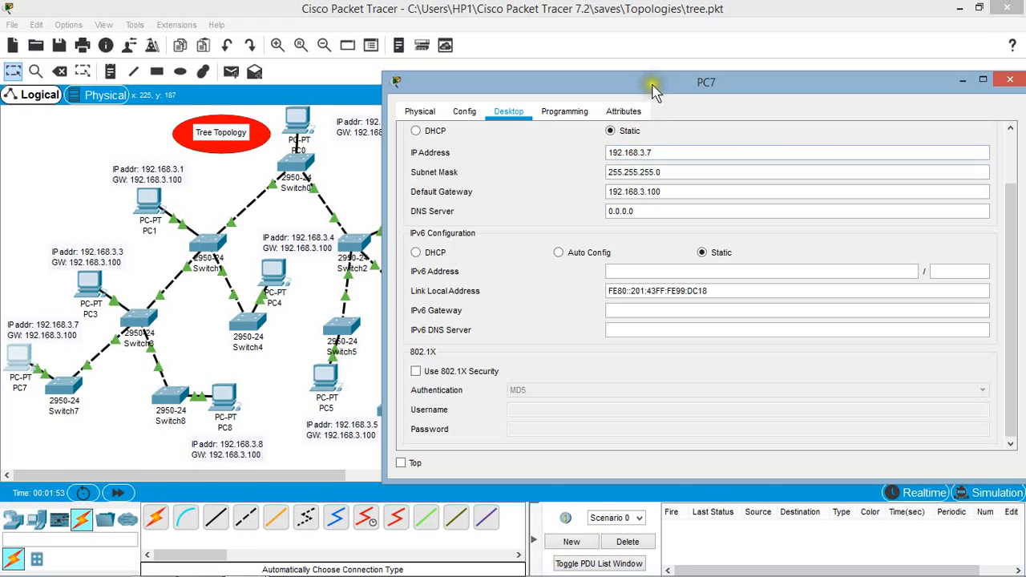
{"action": "left_click", "coordinate": [615, 177]}
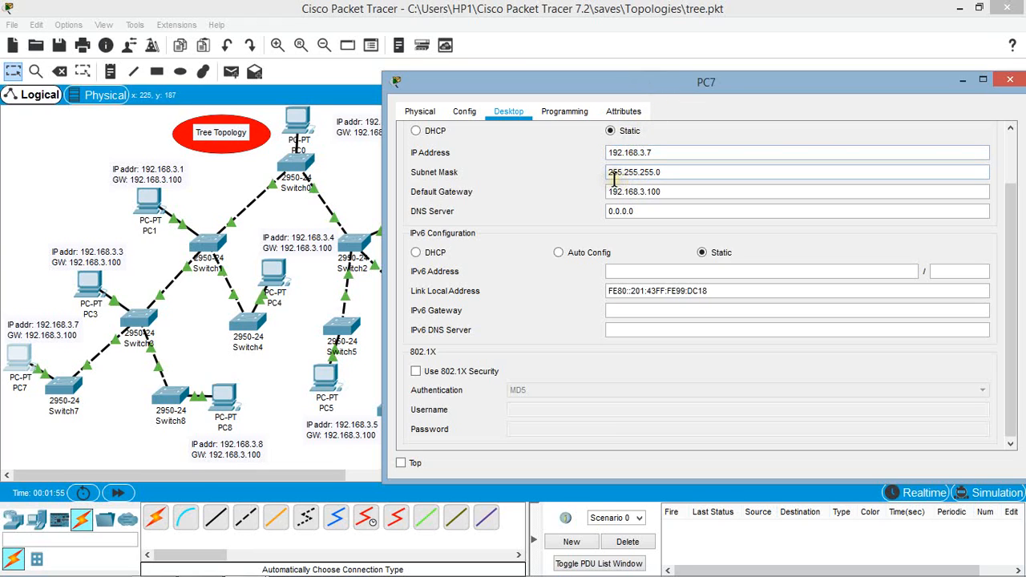
{"action": "left_click", "coordinate": [721, 90]}
{"action": "left_click_drag", "start_coordinate": [720, 93], "coordinate": [618, 85]}
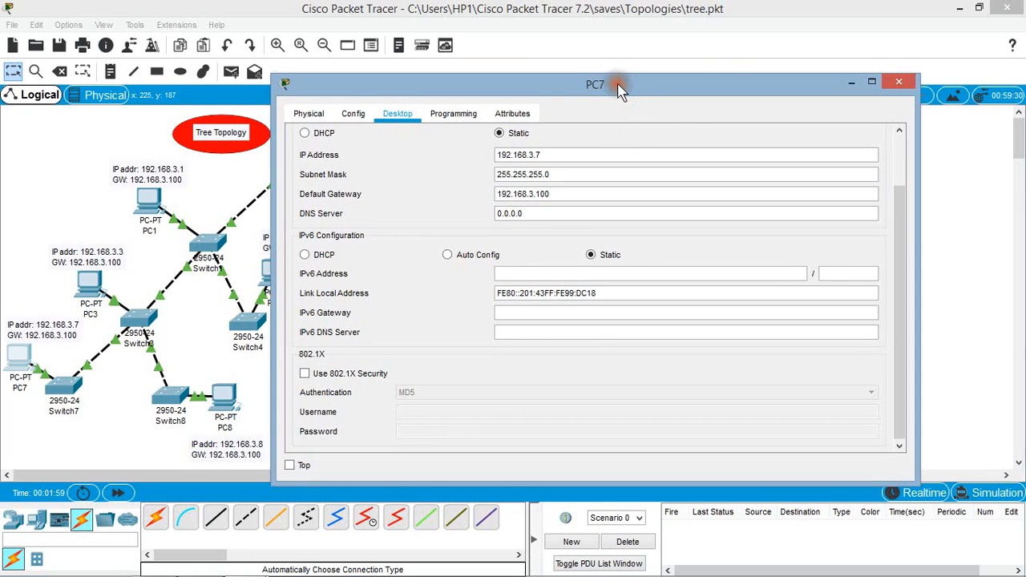
{"action": "left_click", "coordinate": [899, 82]}
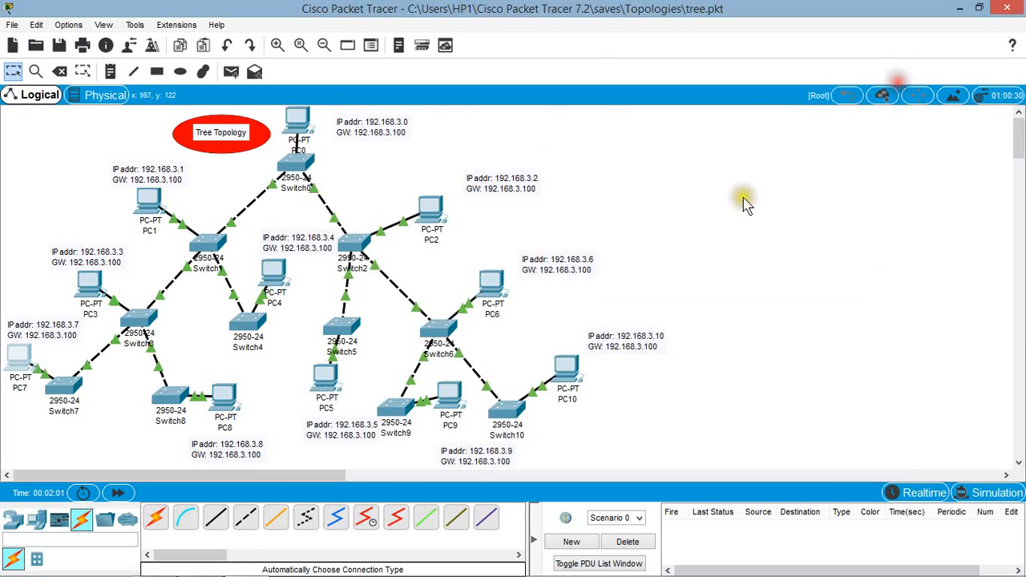
Step: Check PC10's IP address, subnet mask and default gateway in its IP configuration, and close its window
{"action": "left_click", "coordinate": [573, 363]}
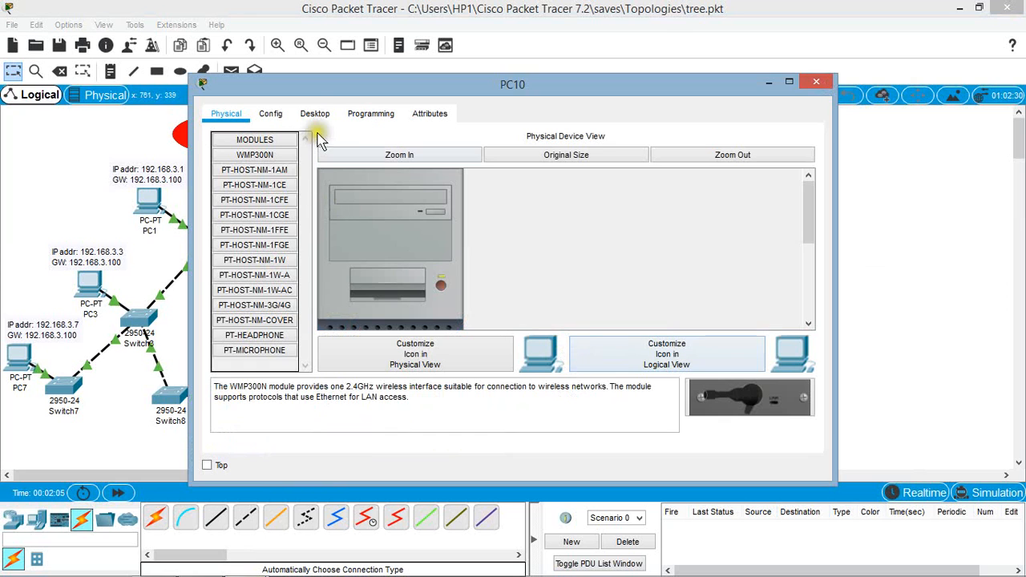
{"action": "left_click", "coordinate": [319, 115]}
{"action": "left_click", "coordinate": [270, 196]}
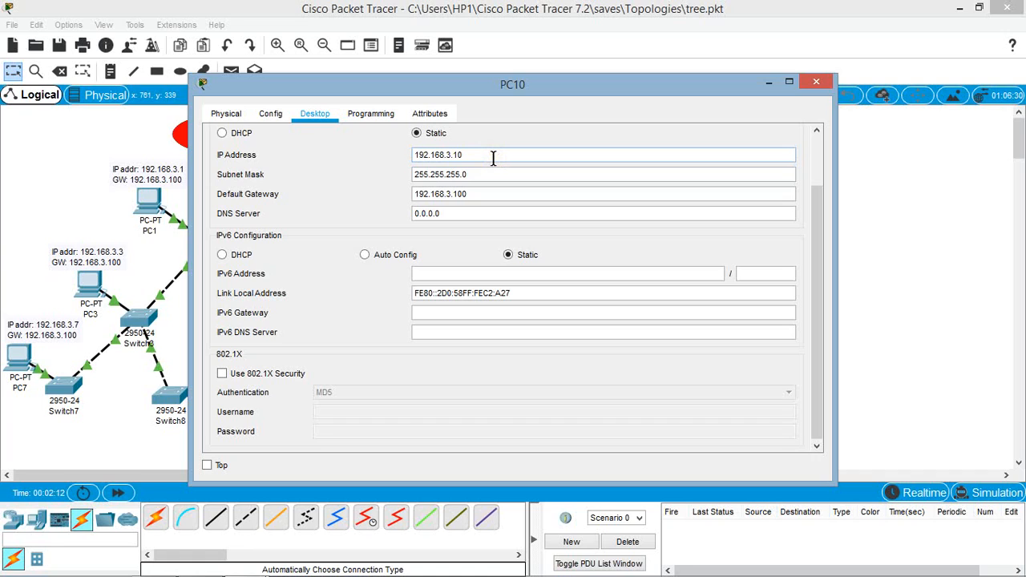
{"action": "left_click", "coordinate": [471, 175]}
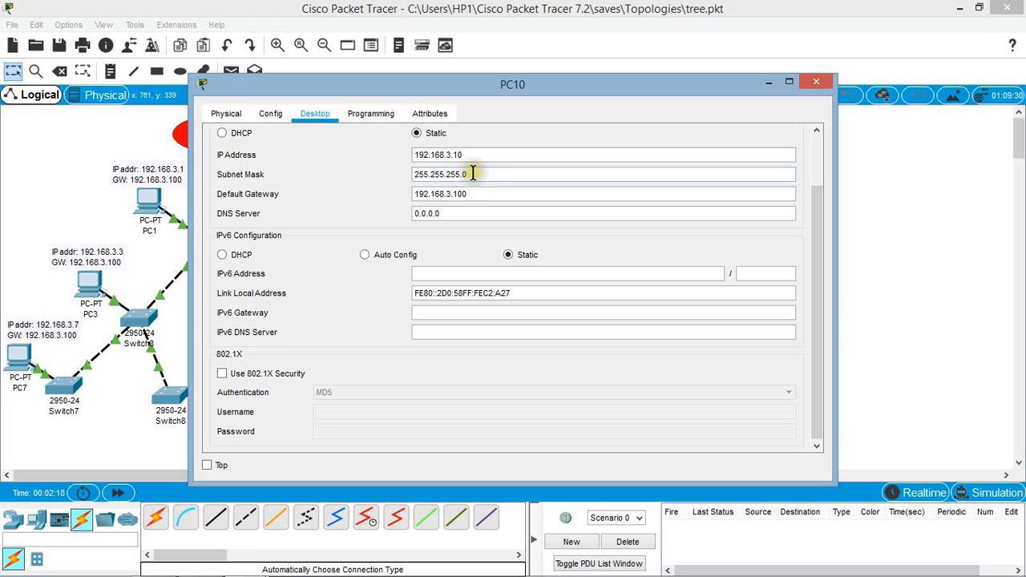
{"action": "left_click", "coordinate": [478, 199]}
{"action": "left_click", "coordinate": [444, 201]}
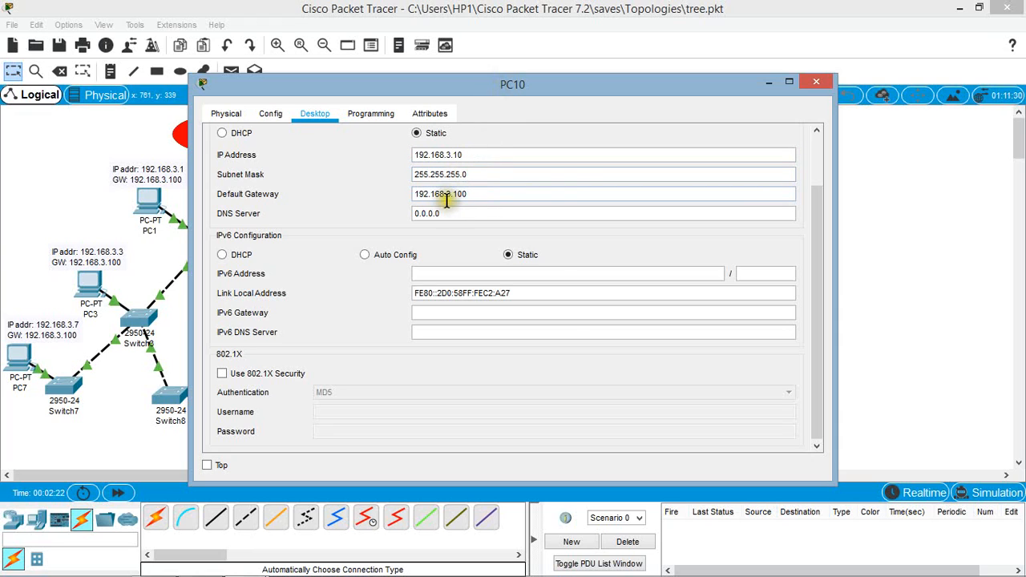
{"action": "left_click", "coordinate": [816, 84]}
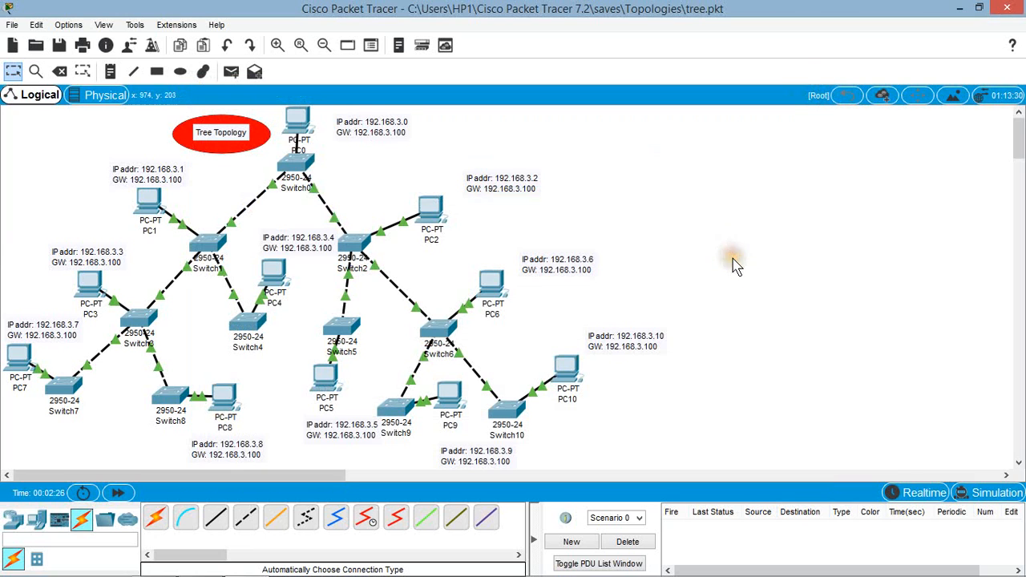
Step: Ping 192.168.3.7 from PC10's command prompt to test the path to PC7, and close the PC10 window
{"action": "left_click", "coordinate": [25, 361]}
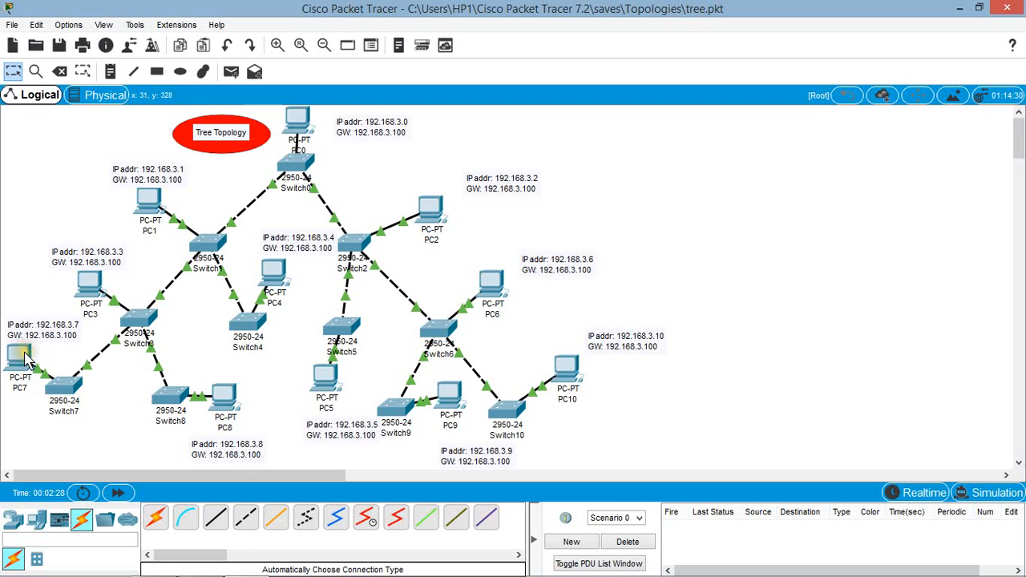
{"action": "left_click", "coordinate": [570, 363]}
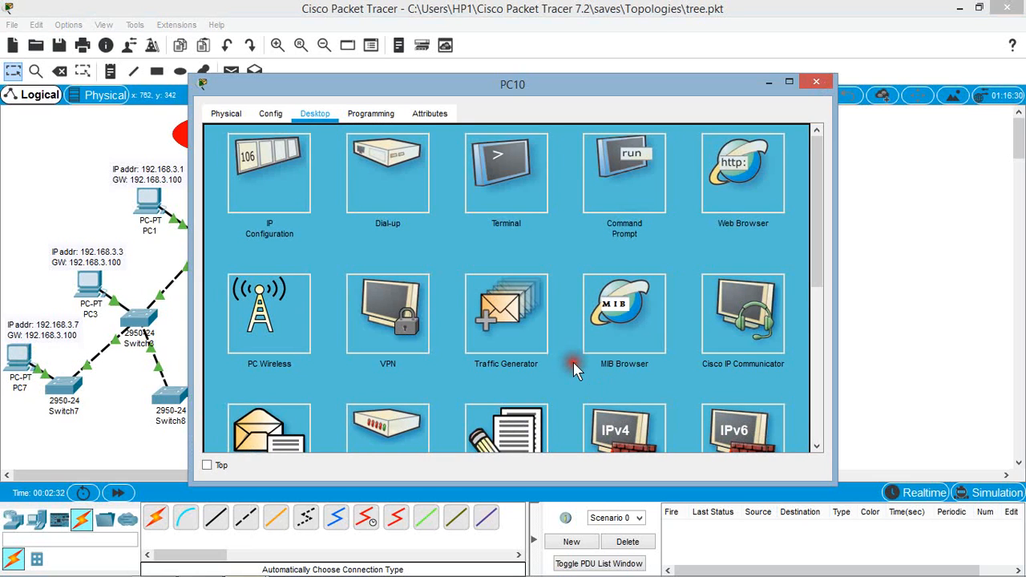
{"action": "left_click_drag", "start_coordinate": [459, 82], "coordinate": [601, 82]}
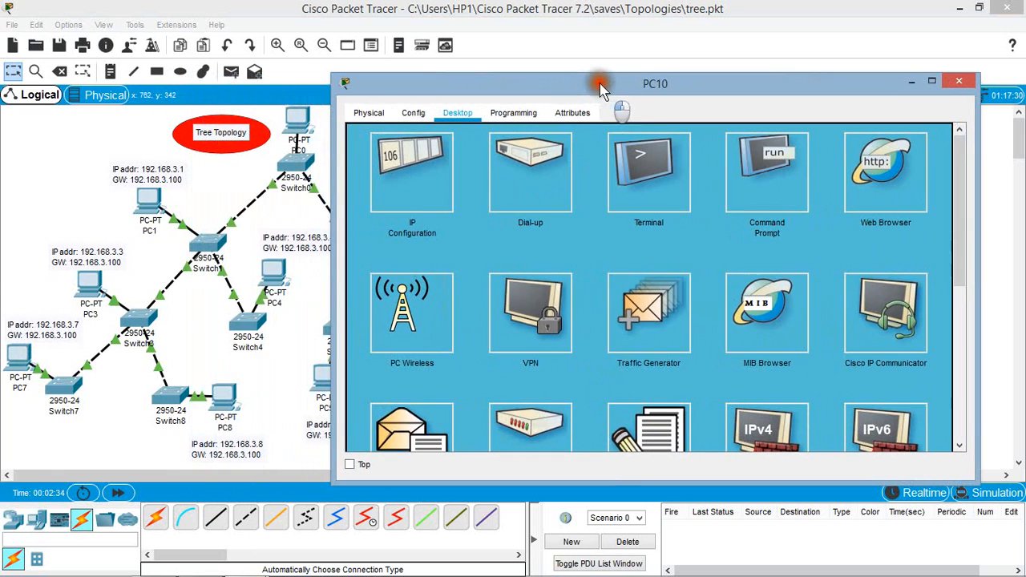
{"action": "left_click", "coordinate": [759, 173]}
{"action": "left_click", "coordinate": [401, 188]}
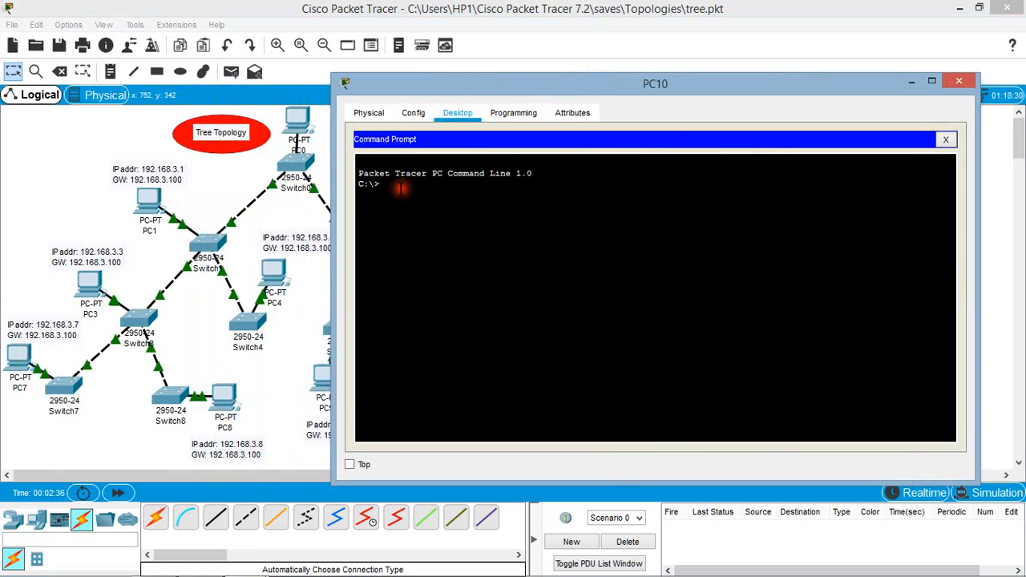
{"action": "type", "text": "ping 192.168.3.7"}
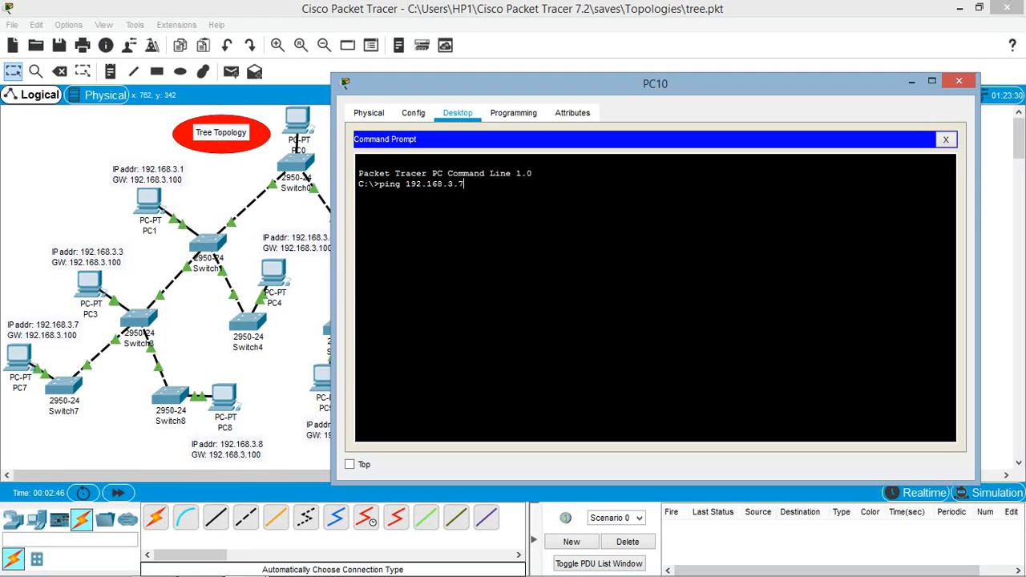
{"action": "key", "text": "Return"}
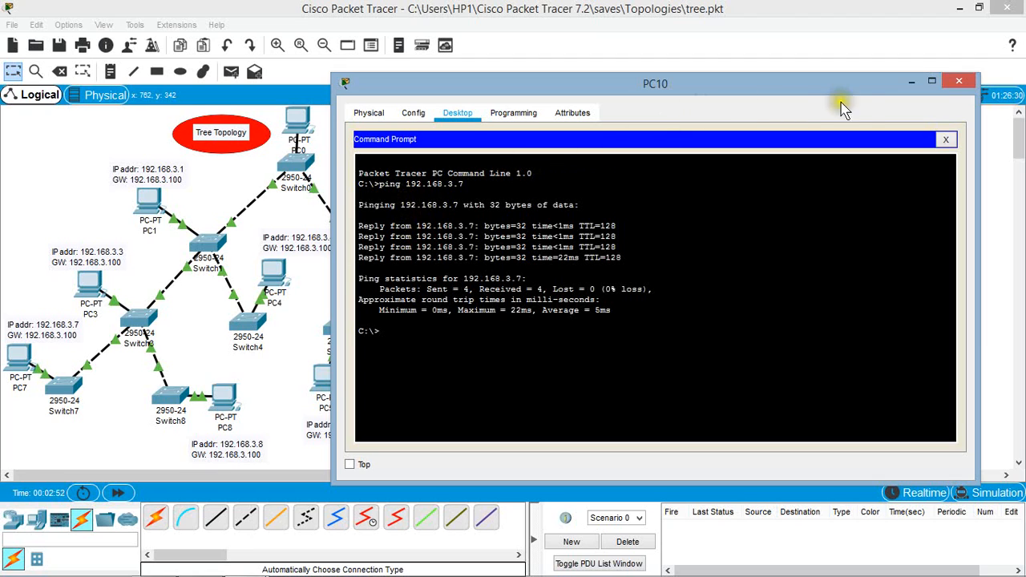
{"action": "left_click", "coordinate": [962, 84]}
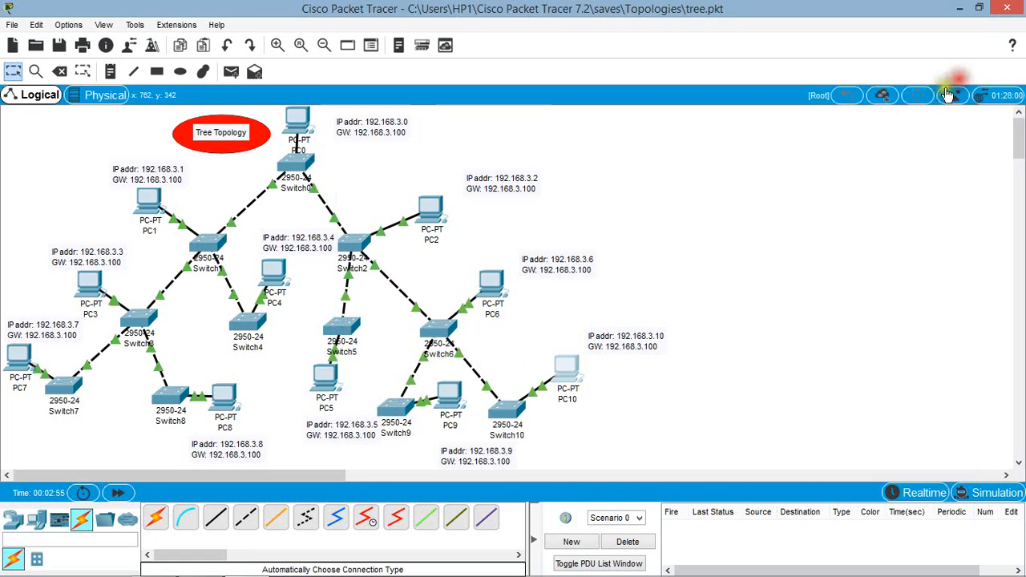
Step: Send a simple PDU from PC7 to PC10 across the tree topology
{"action": "left_click", "coordinate": [231, 71]}
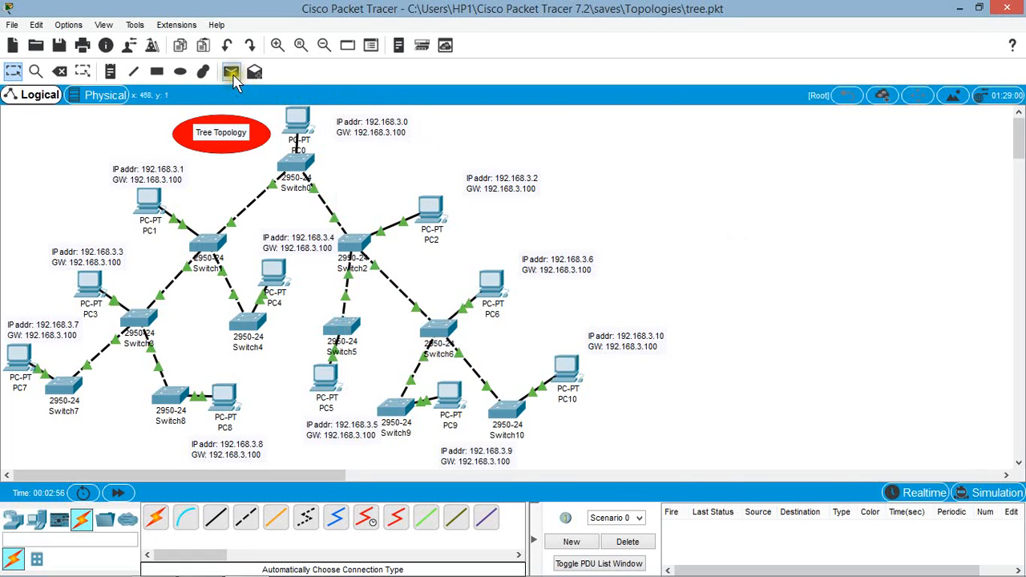
{"action": "left_click", "coordinate": [16, 353]}
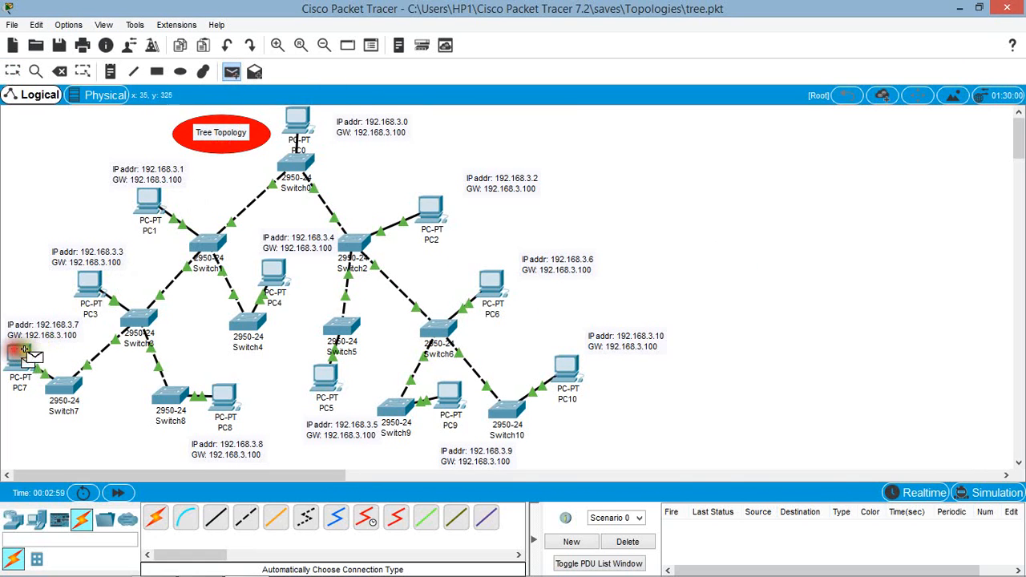
{"action": "left_click", "coordinate": [566, 363]}
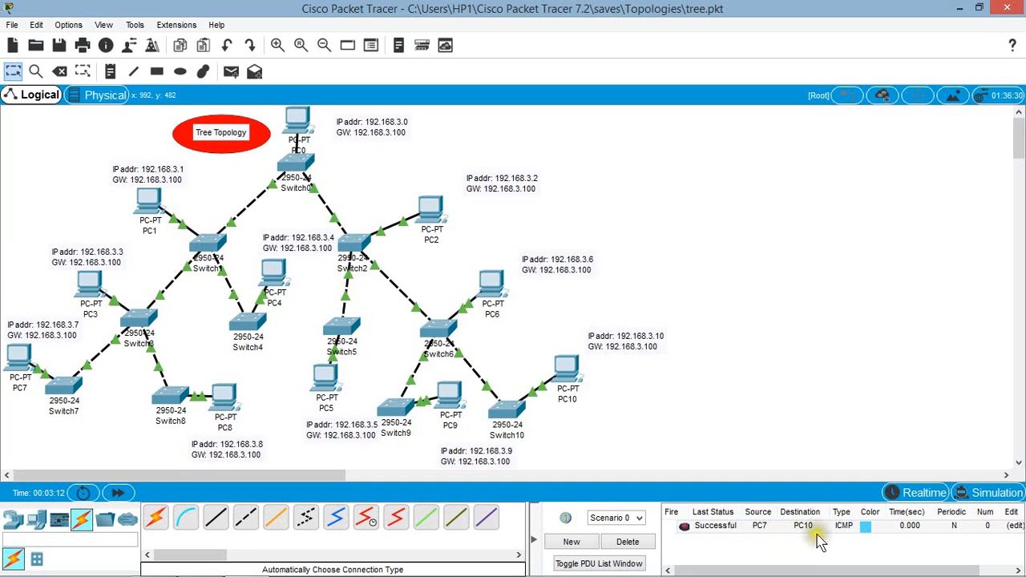
Step: Switch to simulation mode and play the PC7-to-PC10 packet's journey through the tree's switches and back
{"action": "left_click", "coordinate": [993, 494]}
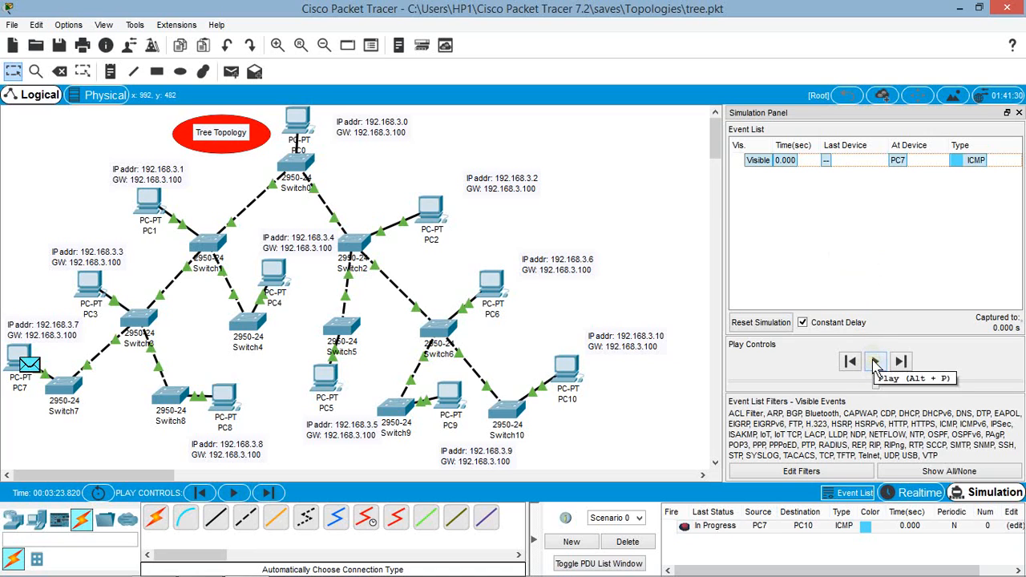
{"action": "left_click", "coordinate": [877, 363]}
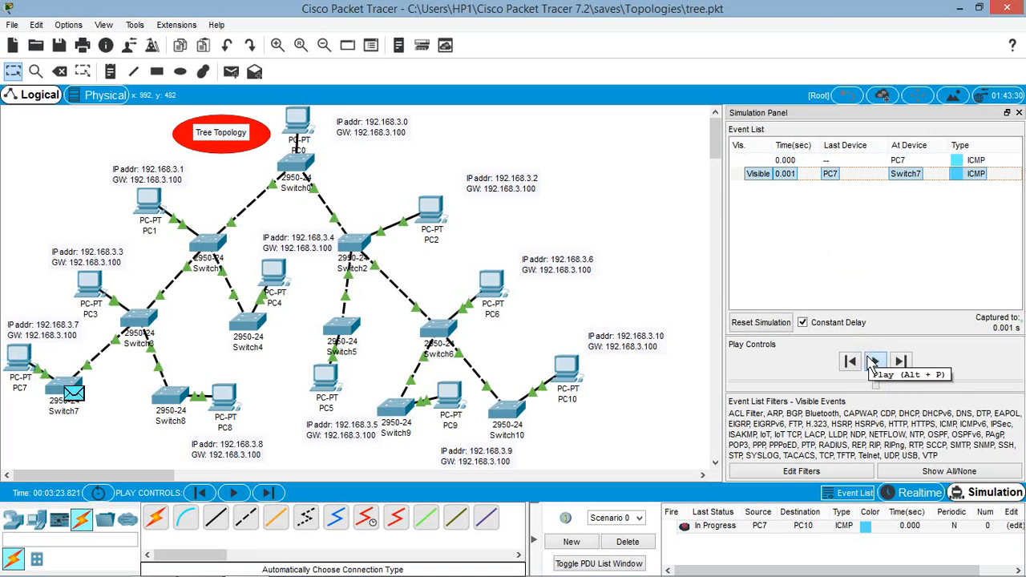
{"action": "mouse_move", "coordinate": [28, 400]}
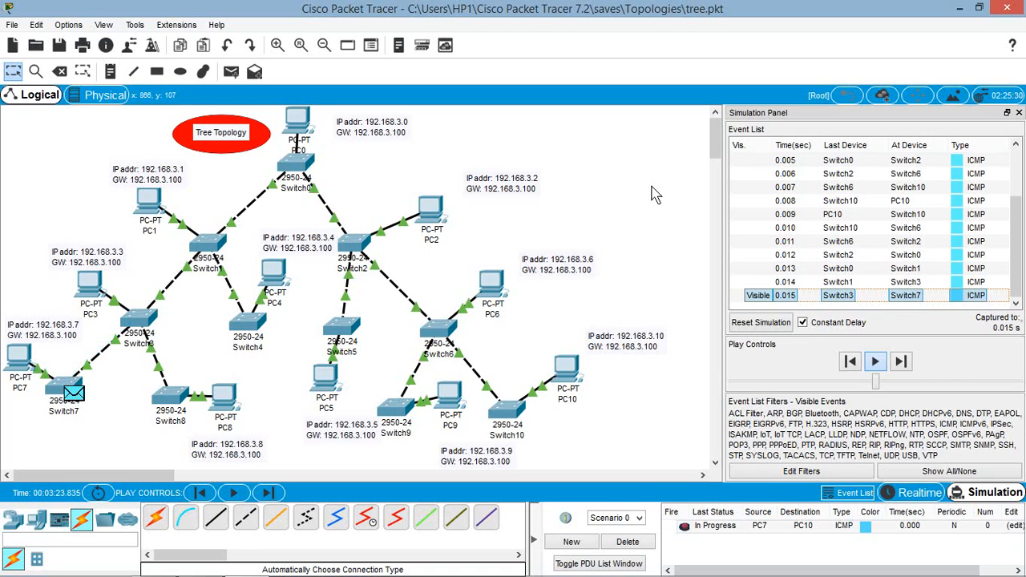
{"action": "left_click", "coordinate": [653, 193]}
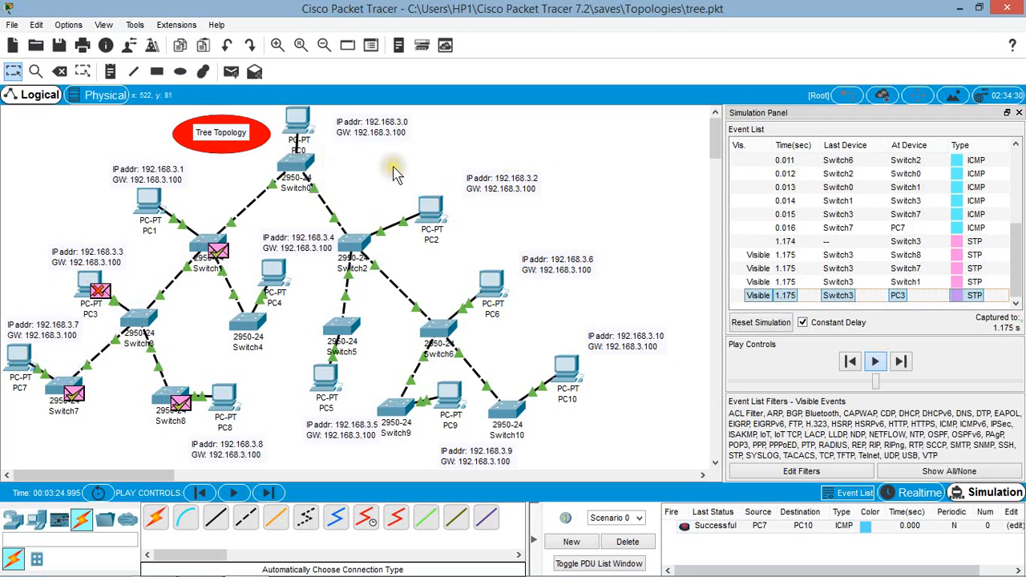
Step: Open the hybrid file from the saves folder, agreeing to save the tree network's changes
{"action": "left_click", "coordinate": [12, 25]}
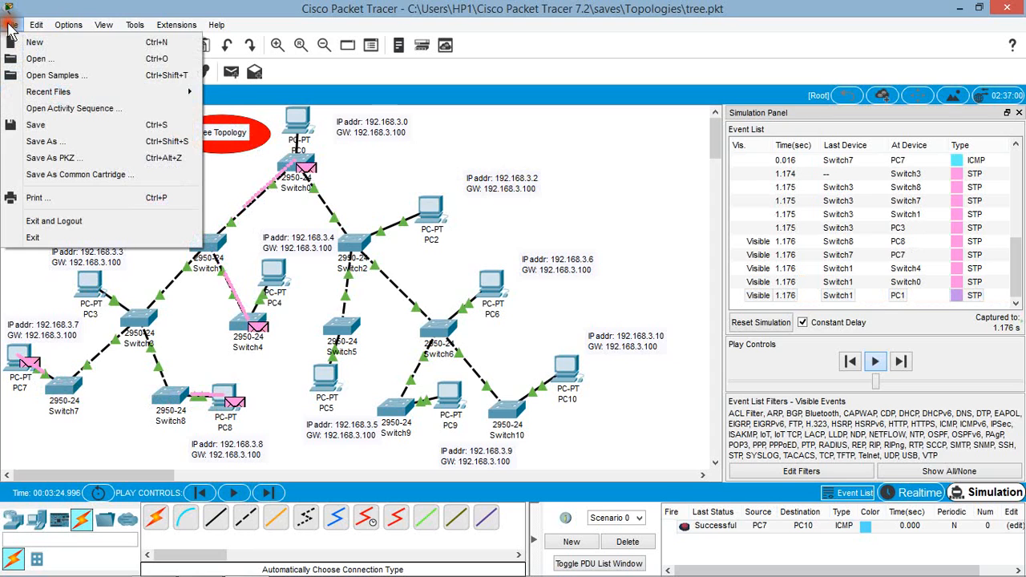
{"action": "left_click", "coordinate": [37, 59]}
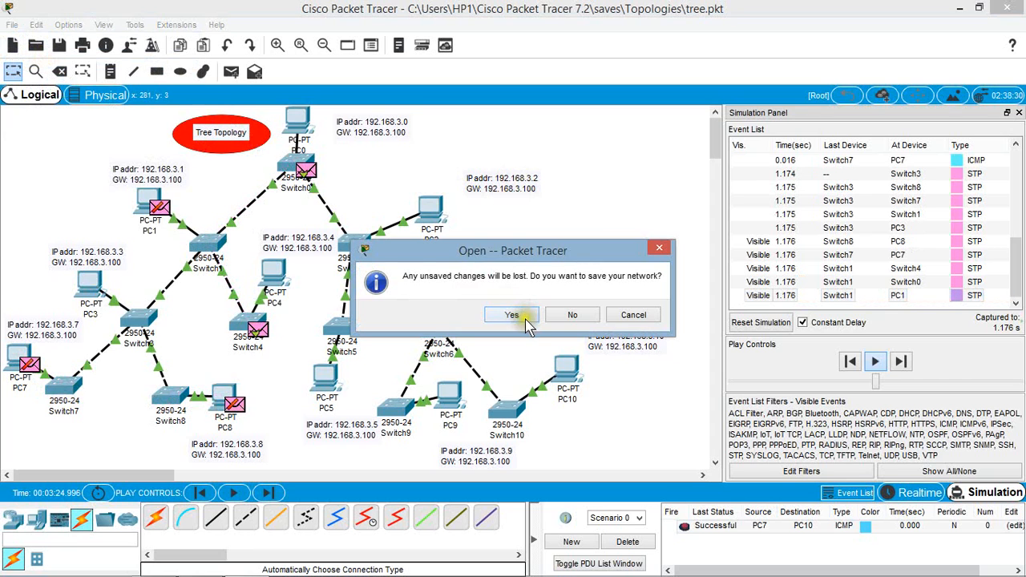
{"action": "left_click", "coordinate": [522, 319]}
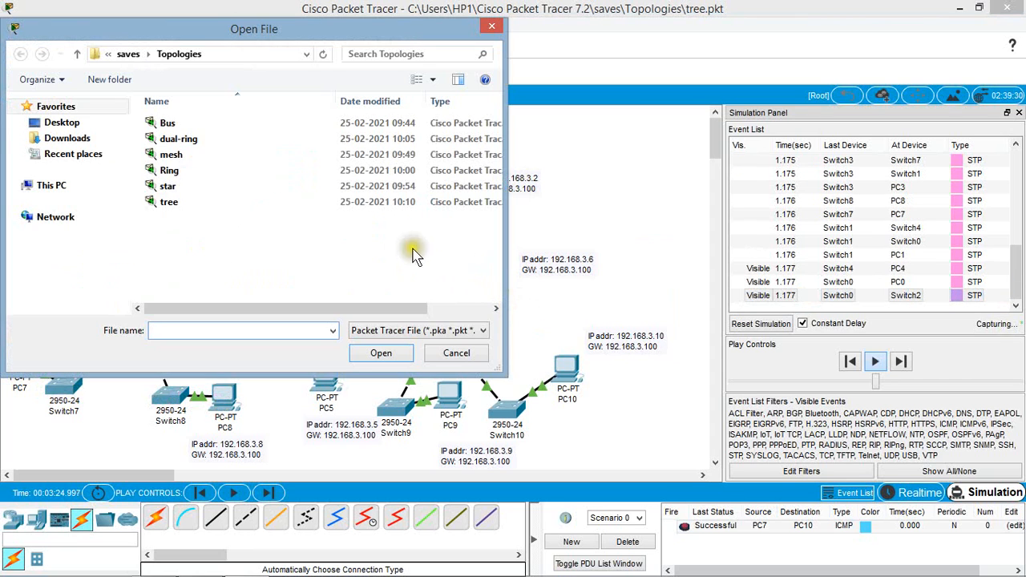
{"action": "left_click", "coordinate": [128, 53]}
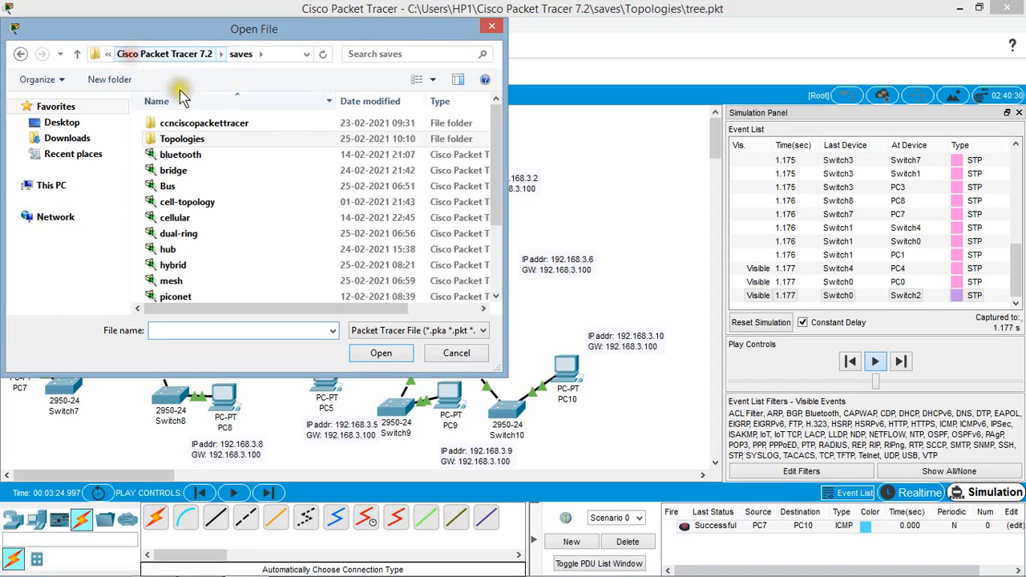
{"action": "left_click", "coordinate": [210, 266]}
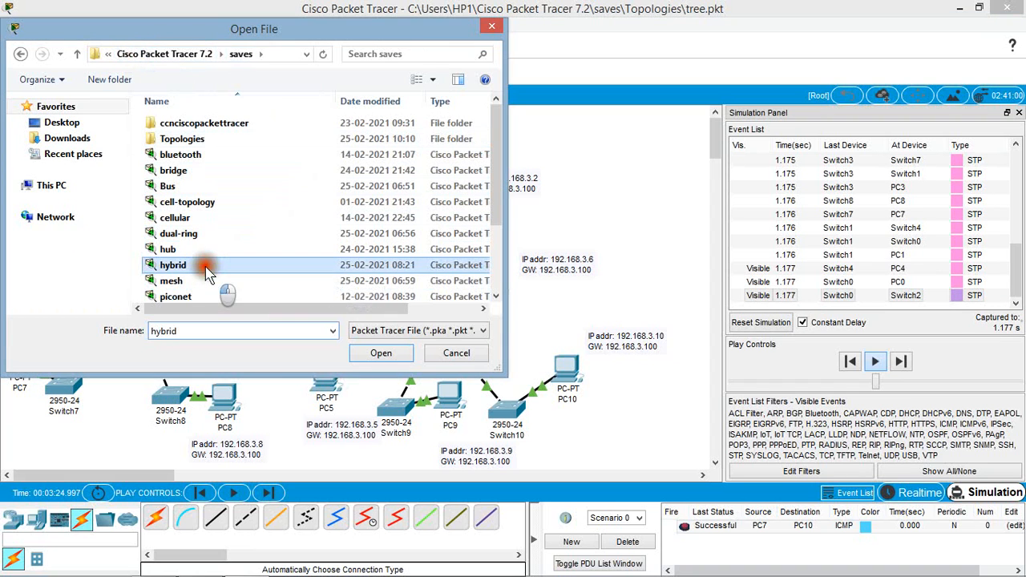
{"action": "left_click", "coordinate": [377, 357]}
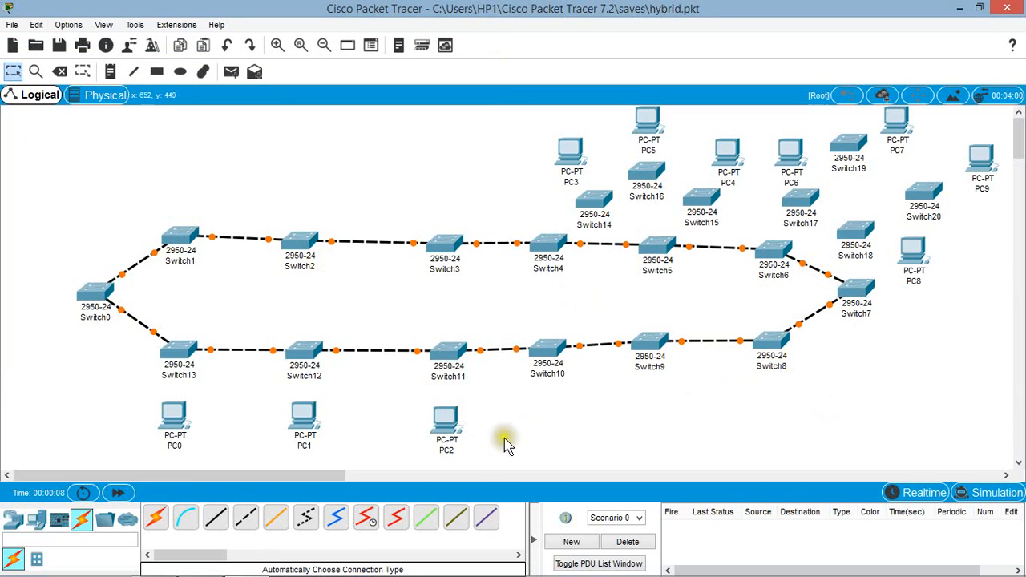
Step: Connect PC0 to Switch13, PC1 to Switch12 and PC2 to Switch11 using the automatic connection type
{"action": "left_click", "coordinate": [156, 517]}
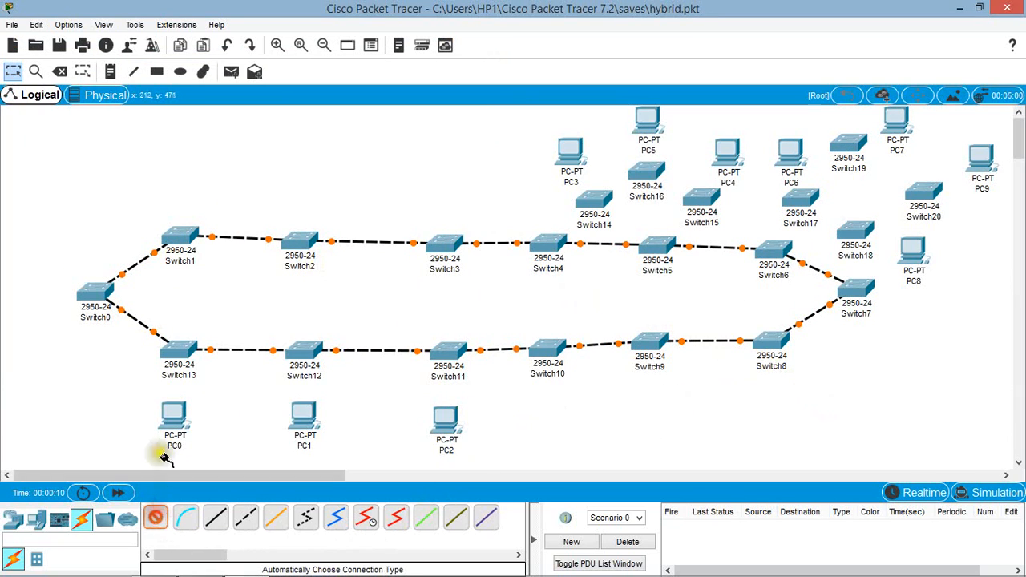
{"action": "left_click", "coordinate": [178, 350]}
{"action": "left_click", "coordinate": [174, 415]}
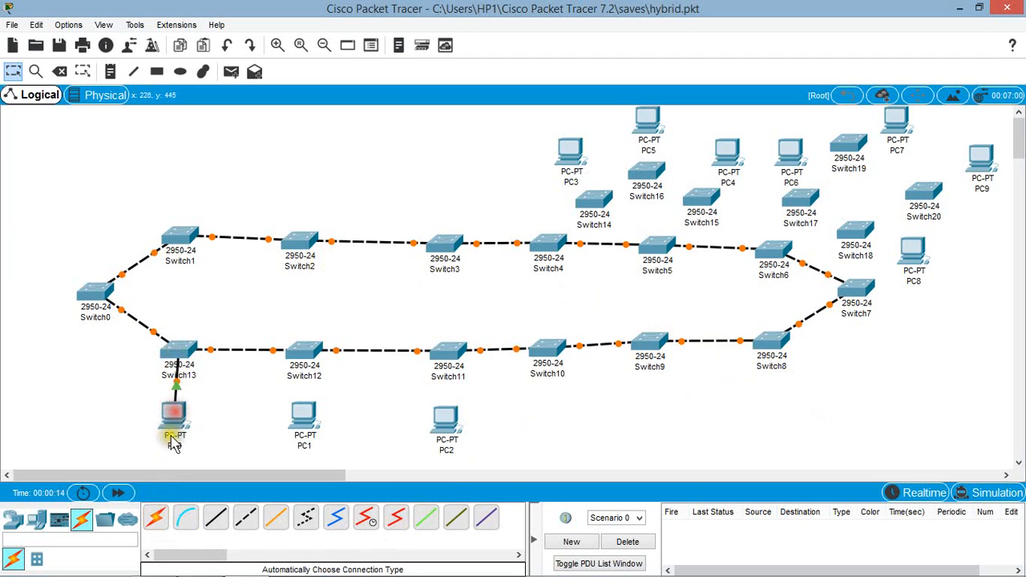
{"action": "left_click", "coordinate": [302, 351]}
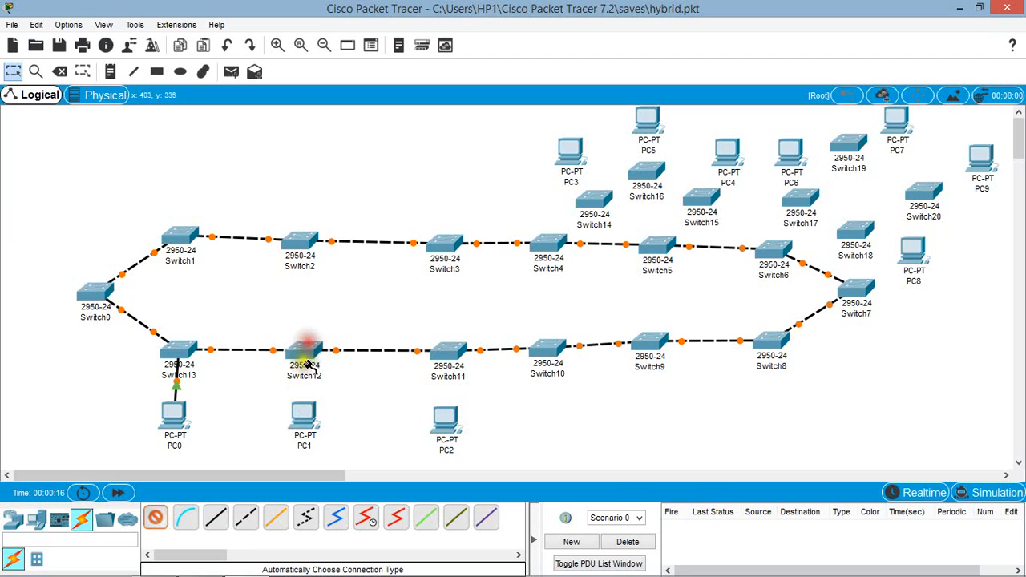
{"action": "left_click", "coordinate": [303, 422]}
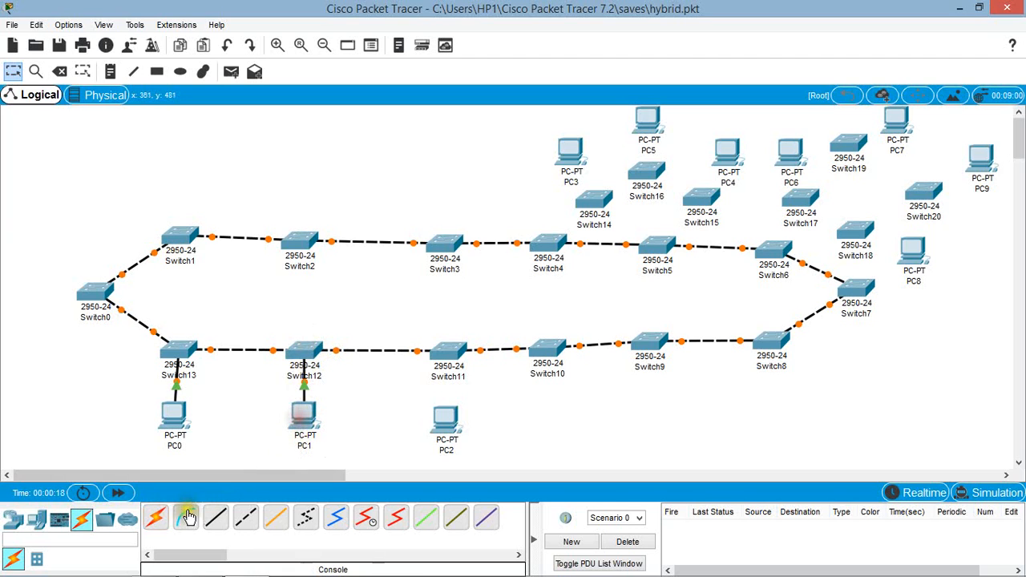
{"action": "left_click", "coordinate": [446, 352]}
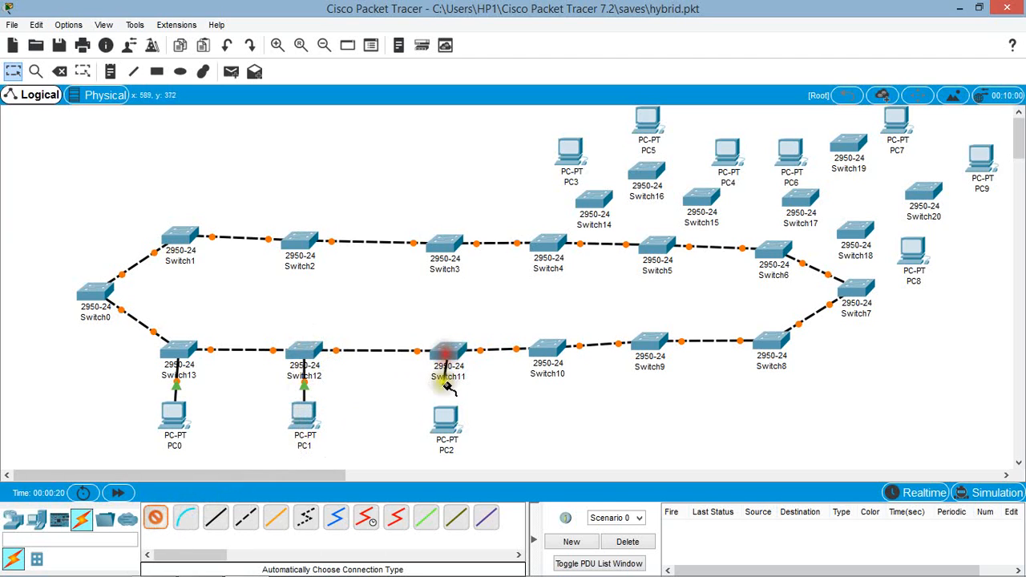
{"action": "left_click", "coordinate": [448, 422]}
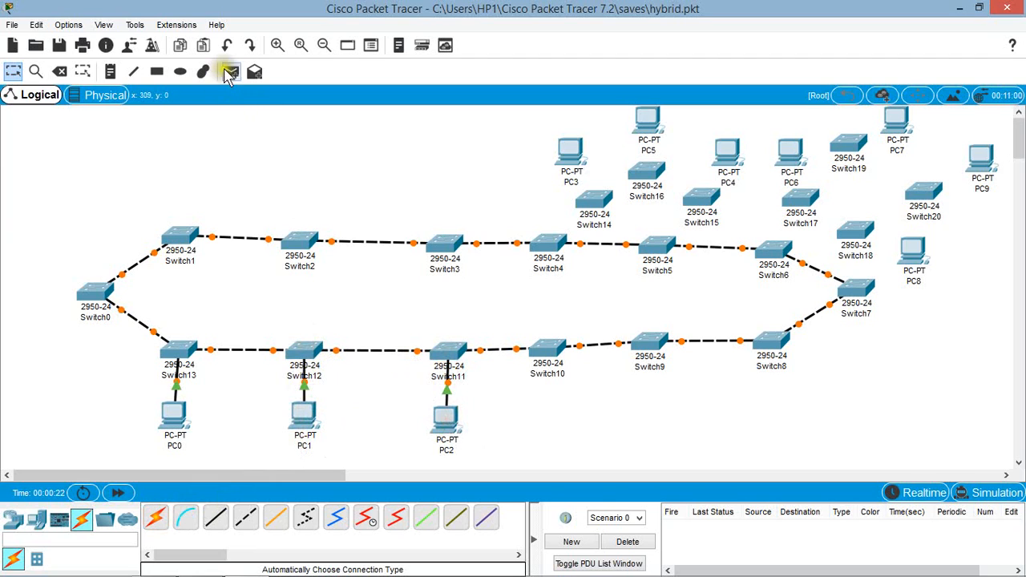
Step: Add a "Bus Topology" note between PC1 and PC2, beneath the line of switches
{"action": "left_click", "coordinate": [110, 71]}
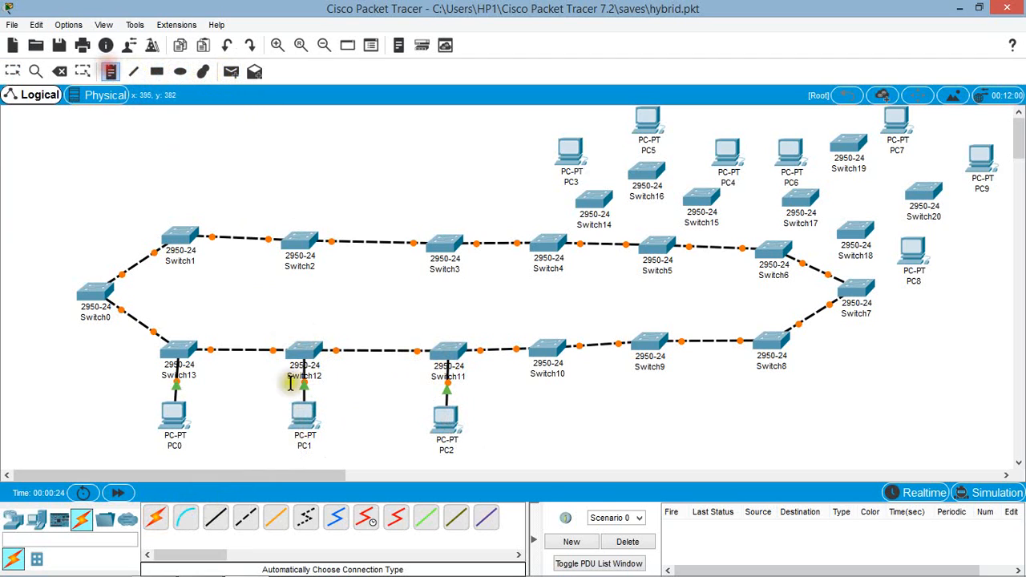
{"action": "left_click", "coordinate": [339, 390]}
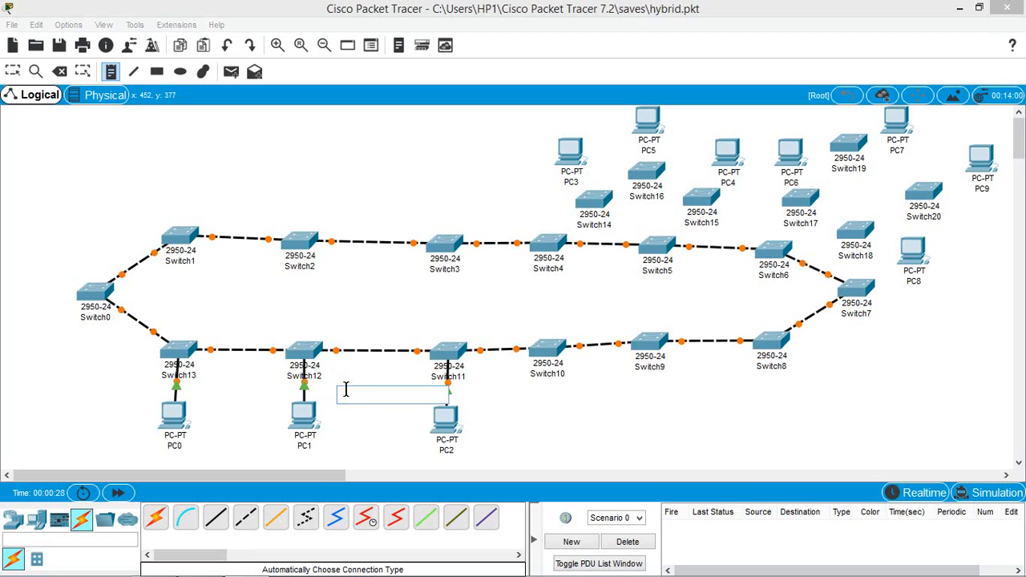
{"action": "type", "text": "Bus Top"}
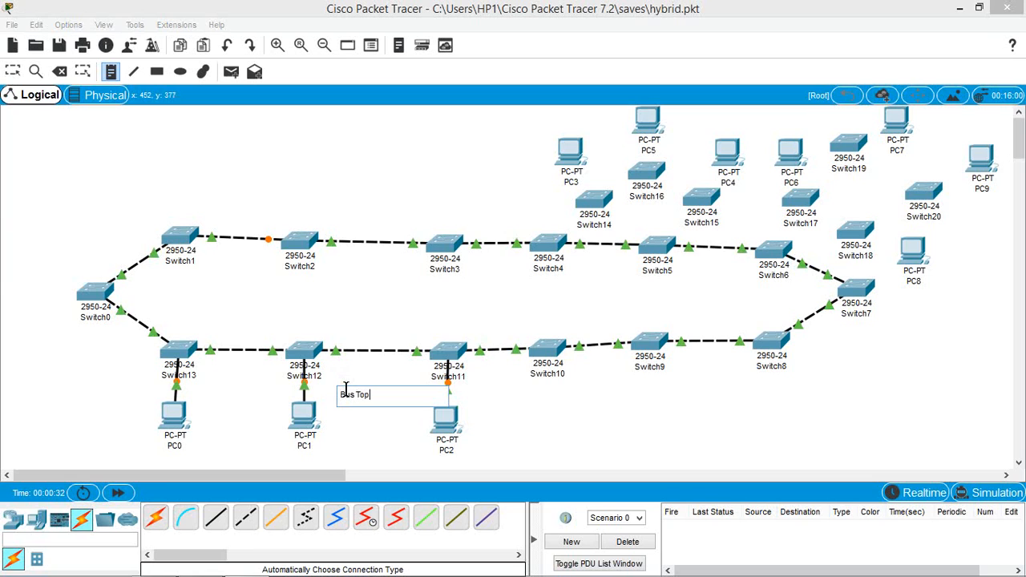
{"action": "type", "text": "ology"}
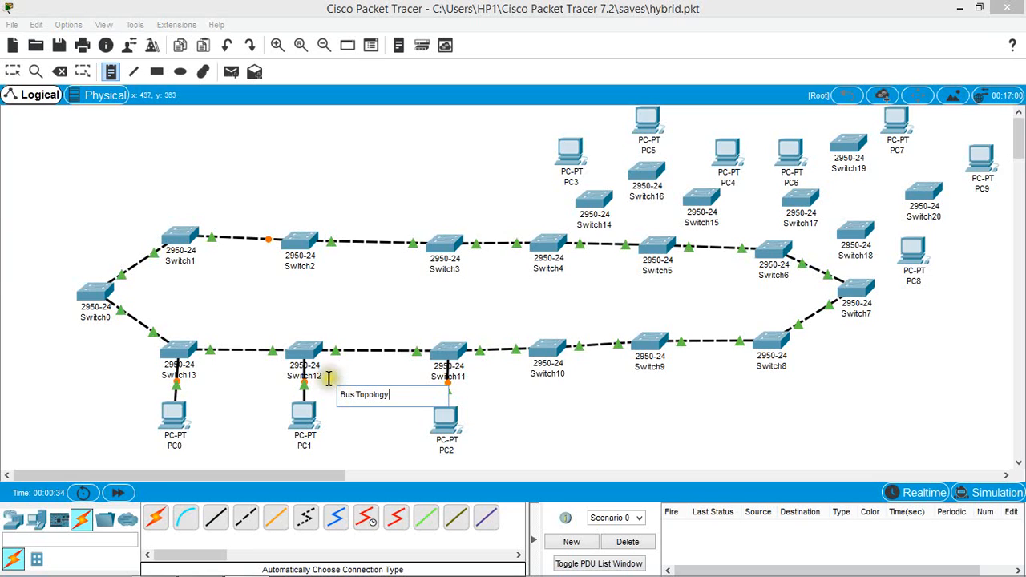
{"action": "left_click", "coordinate": [510, 407]}
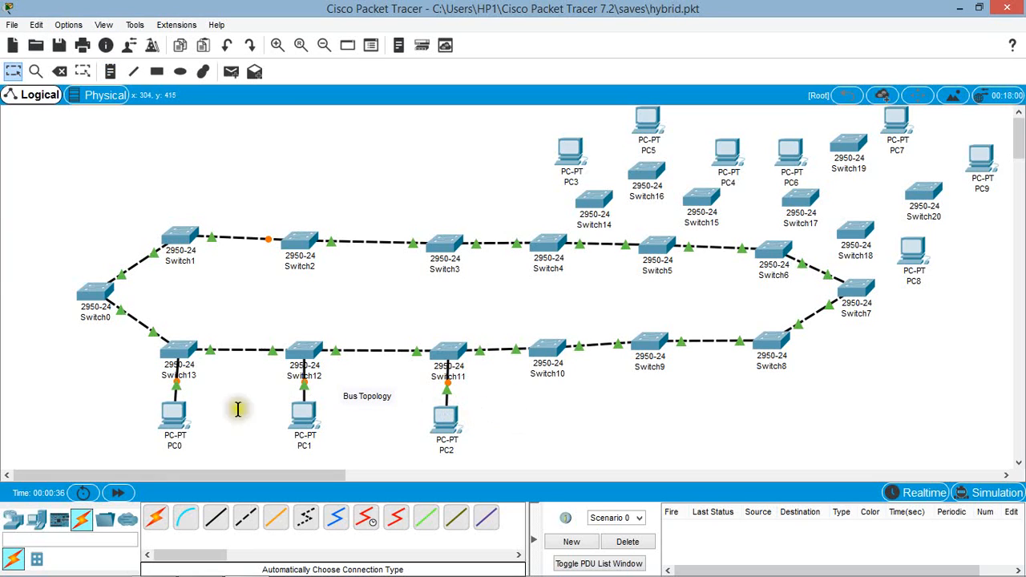
Step: Cable Switch5, Switch14, Switch16 and Switch15 into a closed loop with automatically chosen connections
{"action": "left_click", "coordinate": [155, 522]}
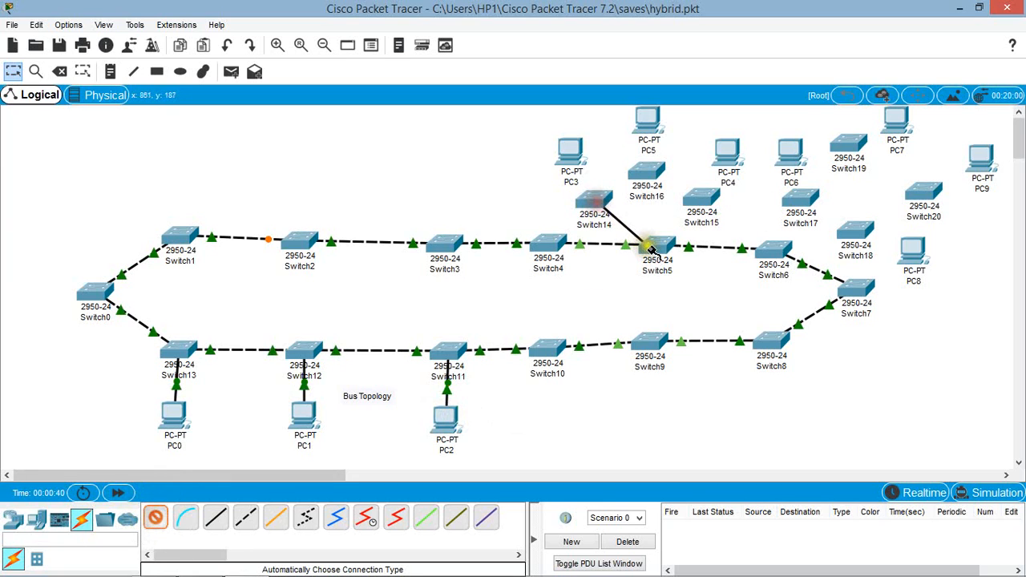
{"action": "left_click", "coordinate": [651, 240]}
{"action": "left_click", "coordinate": [152, 516]}
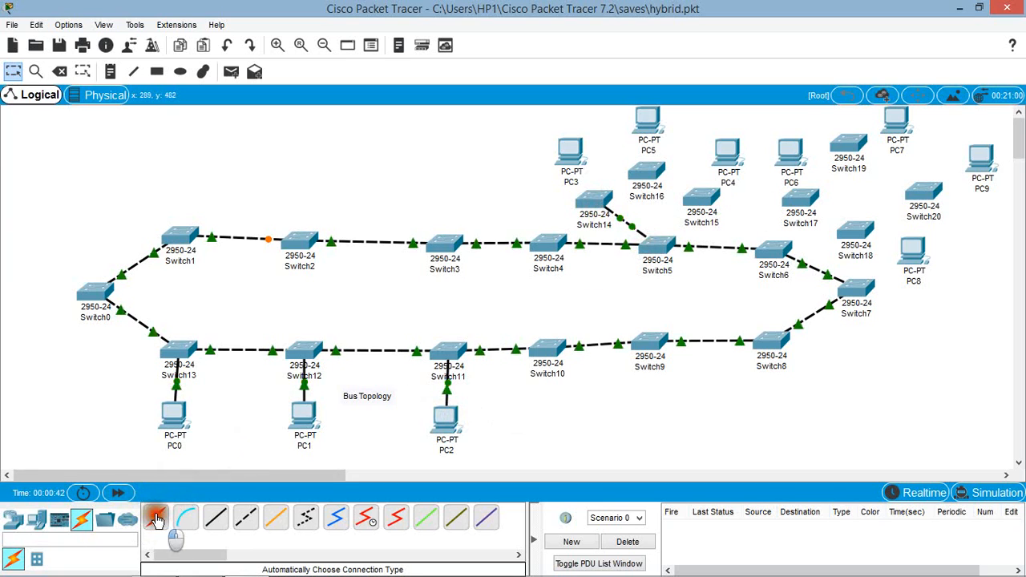
{"action": "left_click", "coordinate": [658, 246]}
{"action": "left_click", "coordinate": [706, 200]}
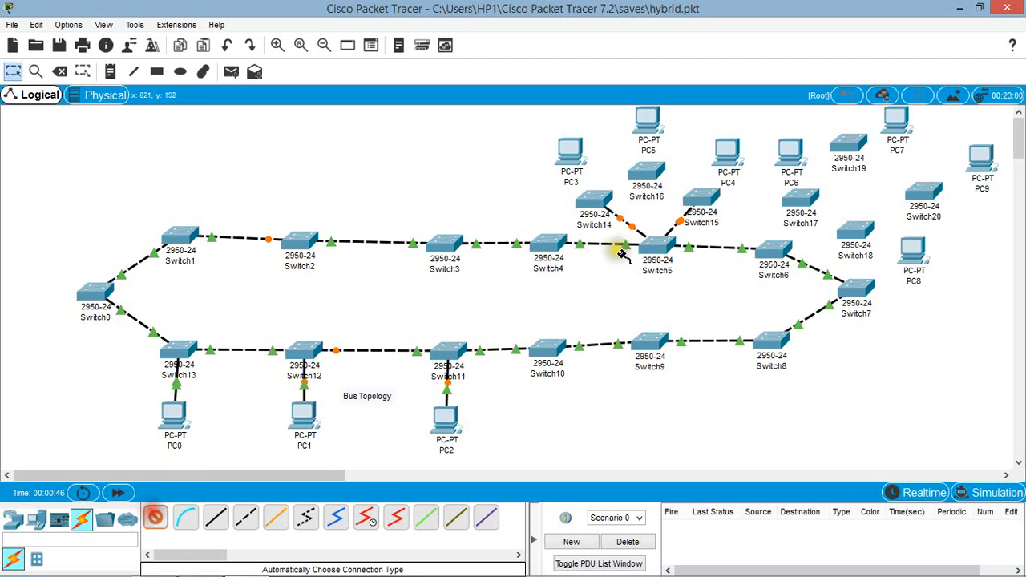
{"action": "left_click", "coordinate": [593, 200]}
{"action": "left_click", "coordinate": [648, 172]}
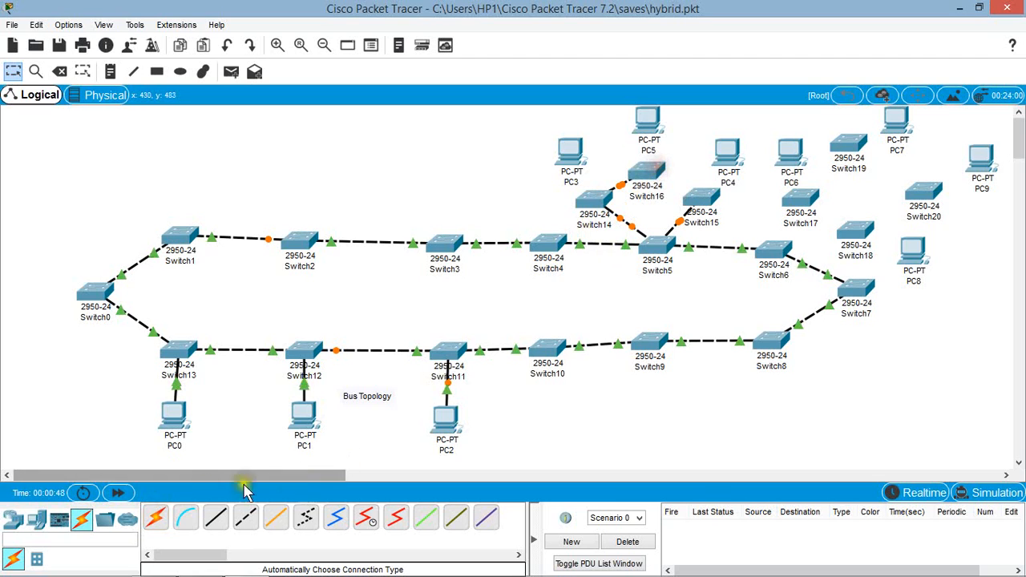
{"action": "left_click", "coordinate": [155, 517]}
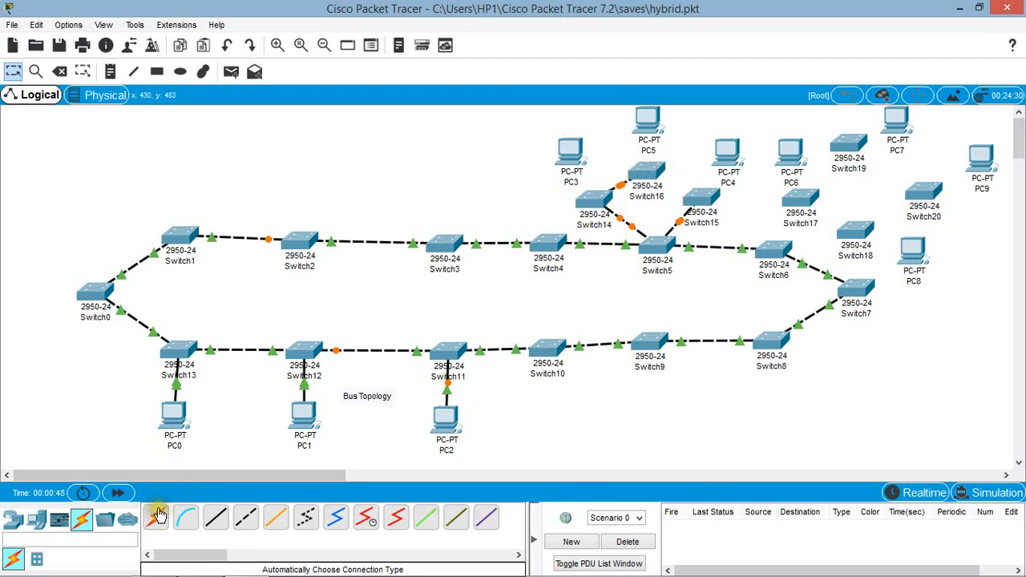
{"action": "left_click", "coordinate": [646, 175]}
{"action": "left_click", "coordinate": [701, 193]}
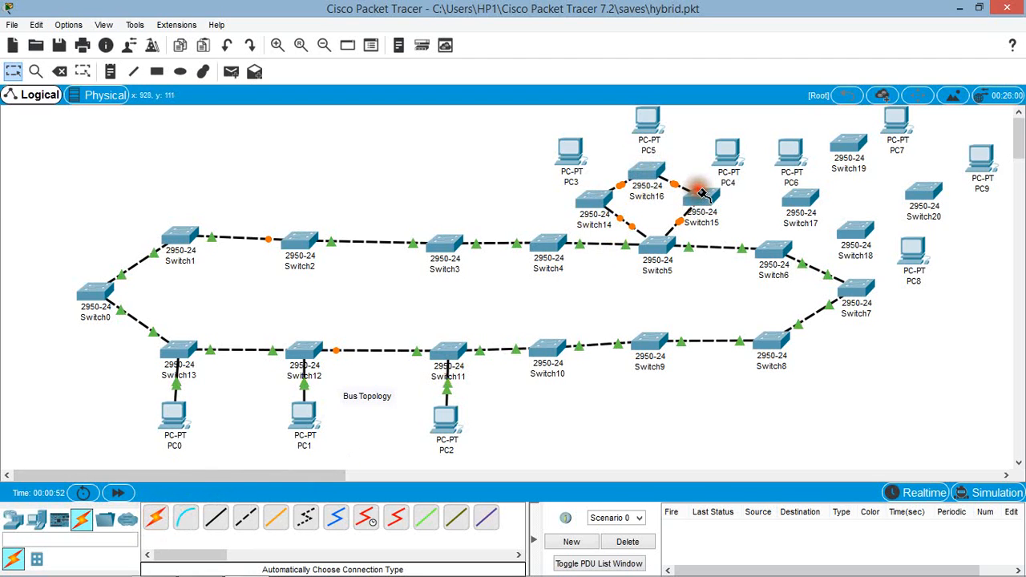
Step: Add the mesh's diagonal links, connecting Switch16 to Switch5 and Switch14 to Switch15
{"action": "left_click", "coordinate": [155, 517]}
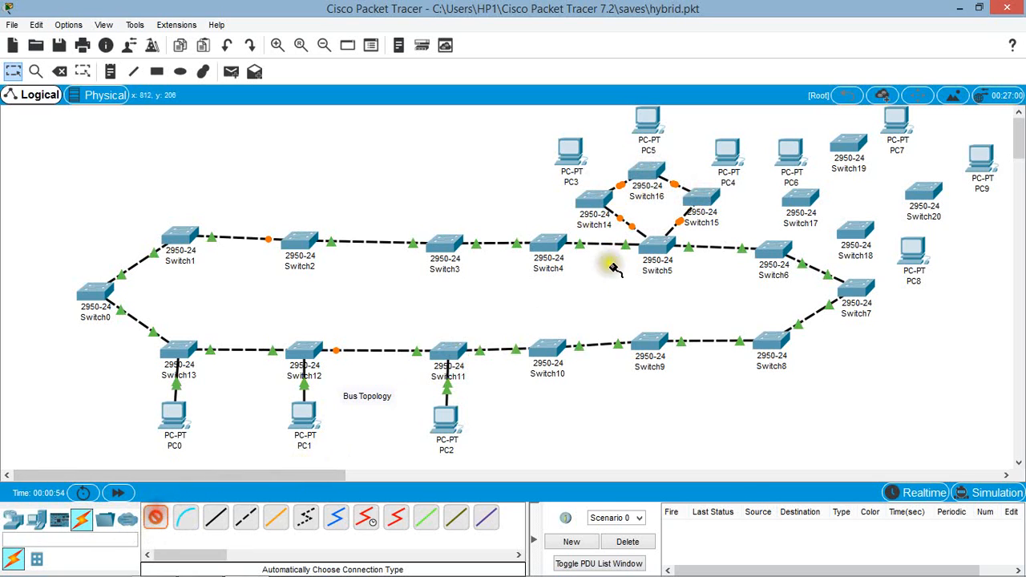
{"action": "left_click", "coordinate": [653, 186]}
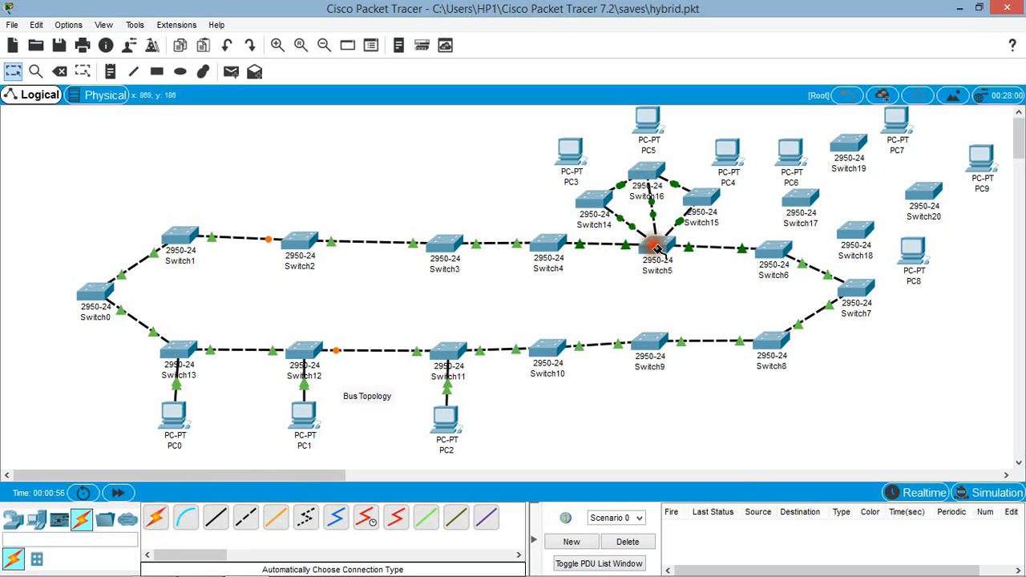
{"action": "left_click", "coordinate": [651, 239]}
{"action": "left_click", "coordinate": [158, 523]}
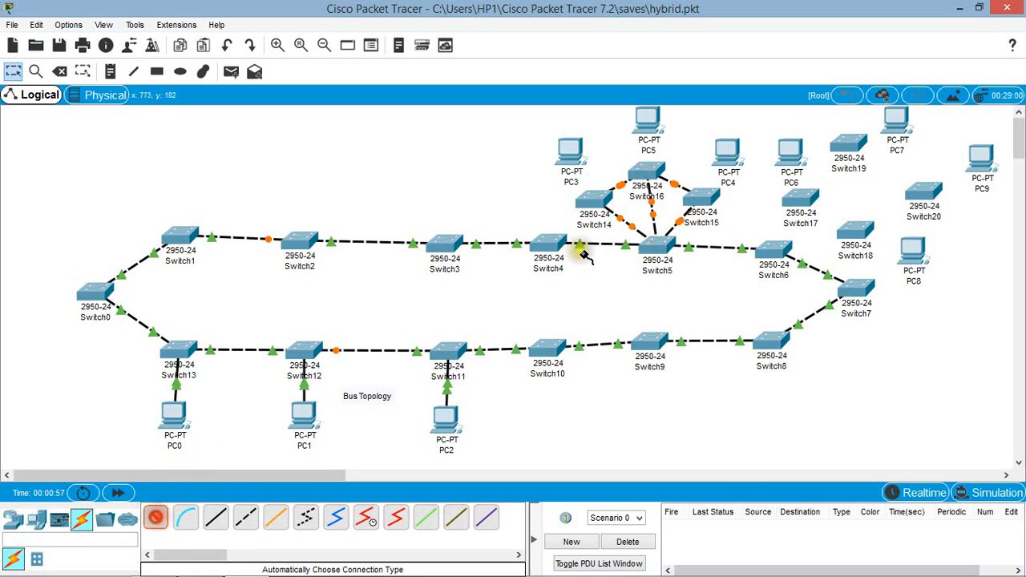
{"action": "left_click", "coordinate": [597, 199]}
{"action": "left_click", "coordinate": [695, 200]}
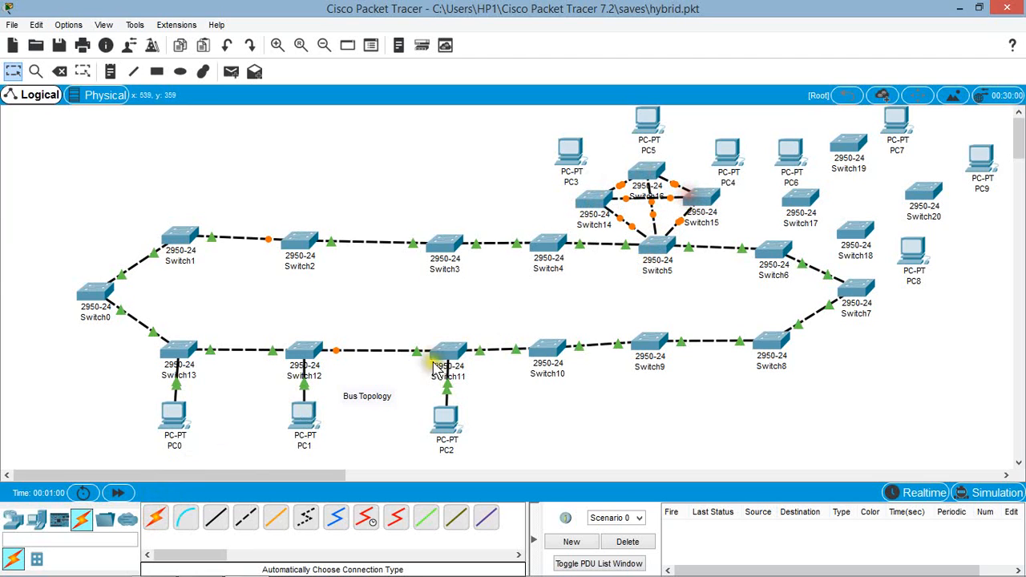
Step: Connect PC3 to Switch14, PC5 to Switch16 and PC4 to Switch15 with automatically chosen cables
{"action": "left_click", "coordinate": [153, 522]}
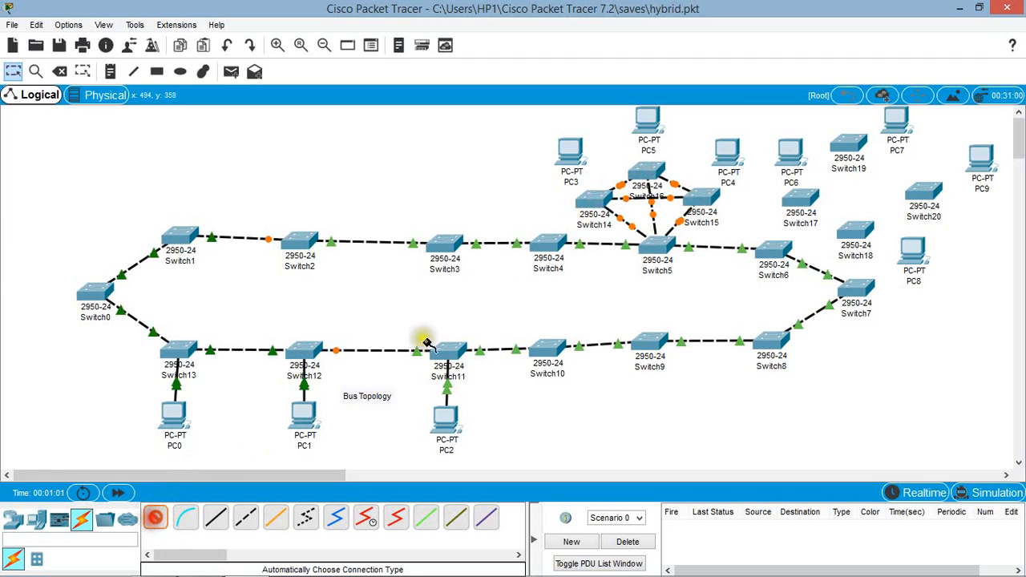
{"action": "left_click", "coordinate": [567, 152]}
{"action": "left_click", "coordinate": [596, 201]}
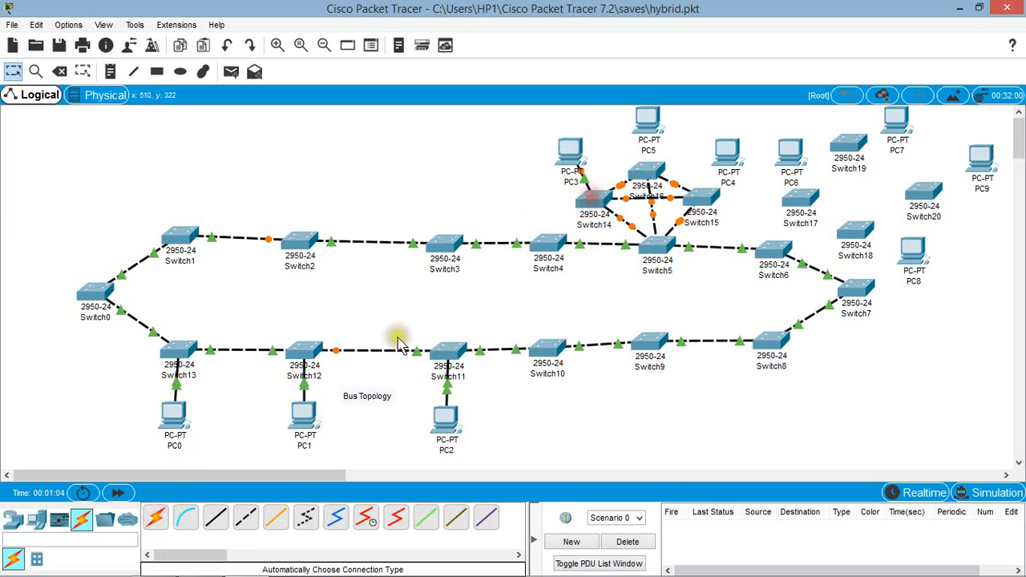
{"action": "left_click", "coordinate": [156, 521]}
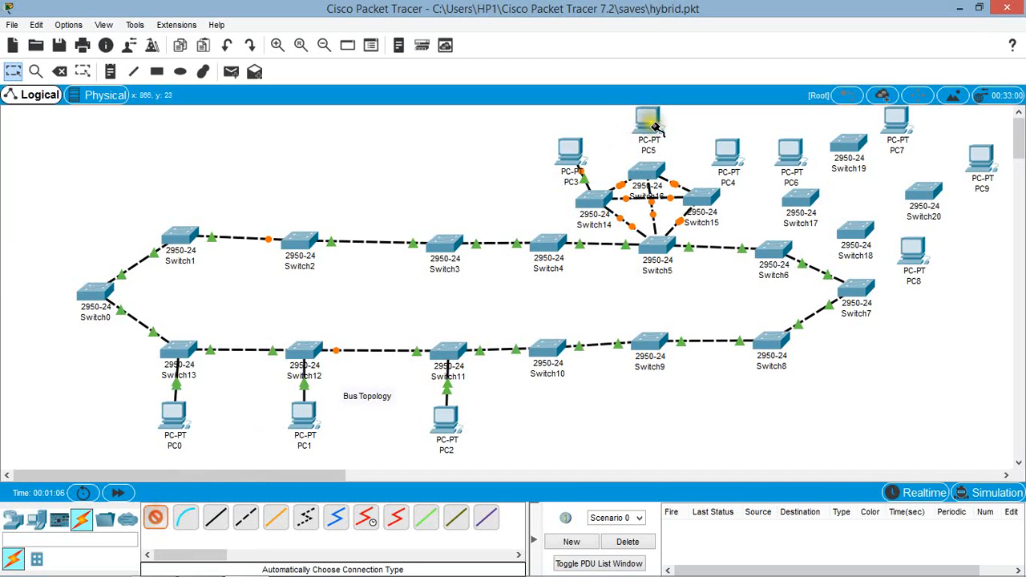
{"action": "left_click", "coordinate": [649, 169]}
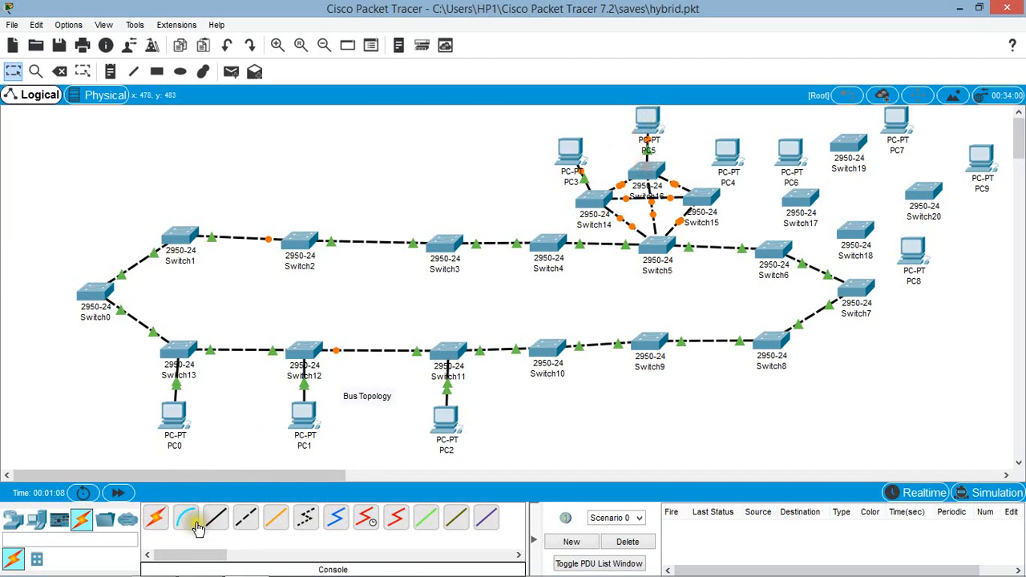
{"action": "left_click", "coordinate": [156, 521]}
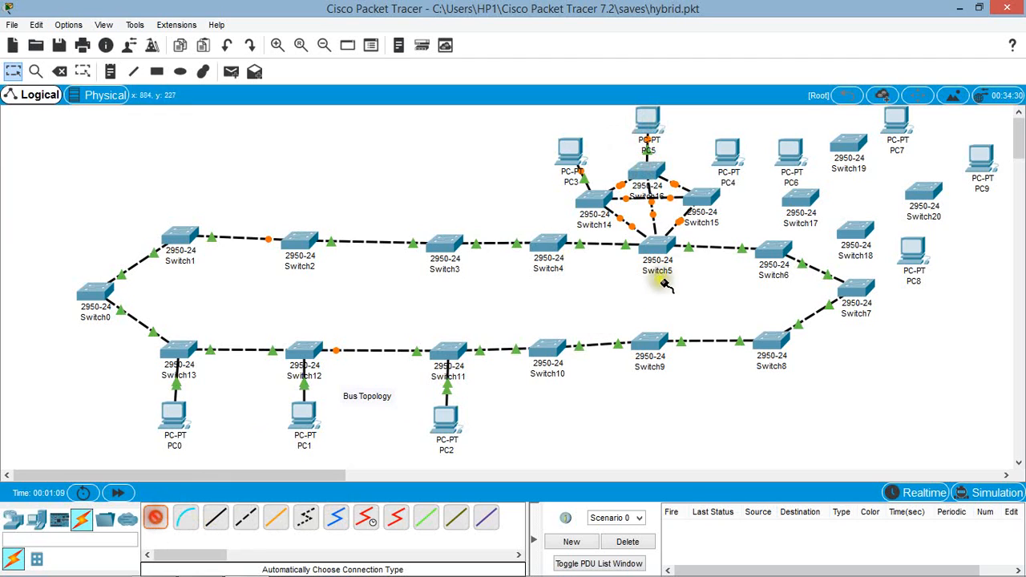
{"action": "left_click", "coordinate": [705, 197]}
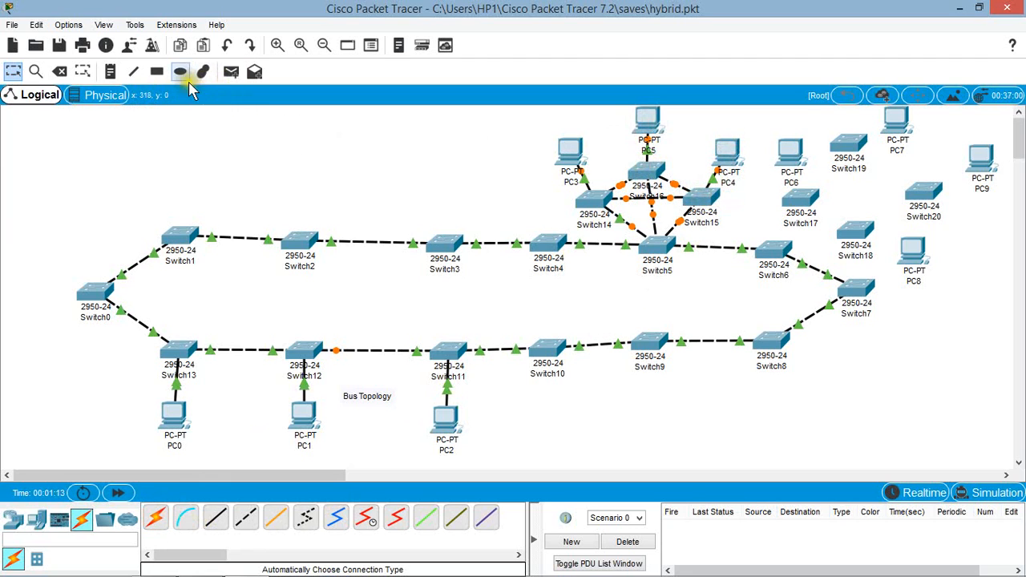
Step: Add a "Mesh" note between PC3 and PC5, above the meshed switches
{"action": "left_click", "coordinate": [109, 72]}
{"action": "left_click", "coordinate": [606, 142]}
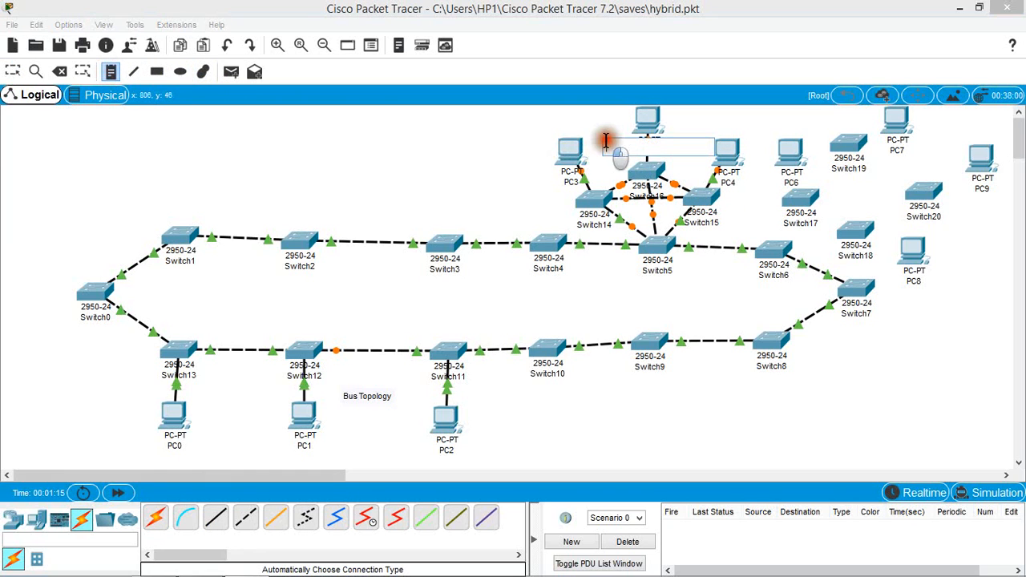
{"action": "type", "text": "Mesh"}
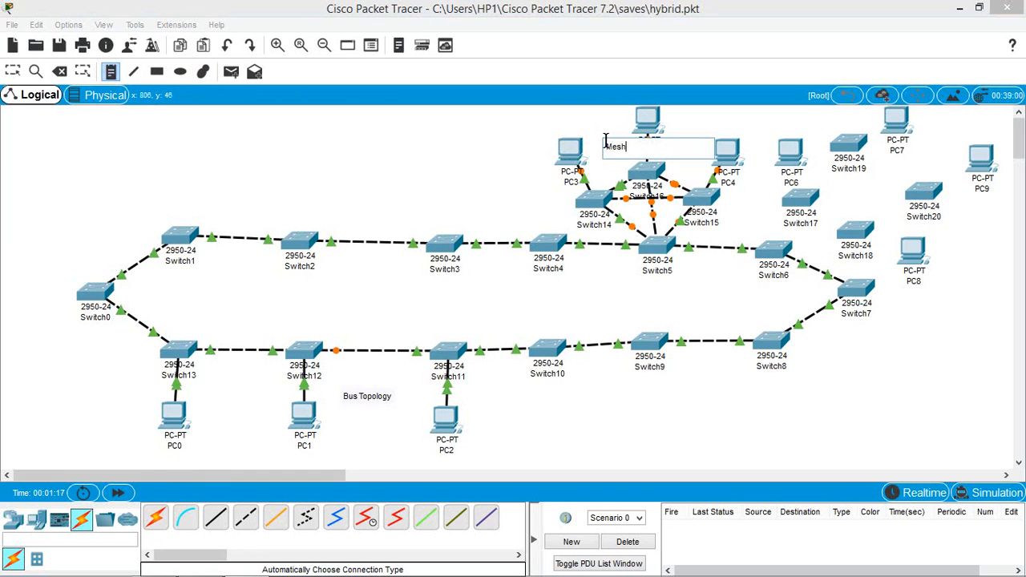
{"action": "left_click", "coordinate": [481, 142]}
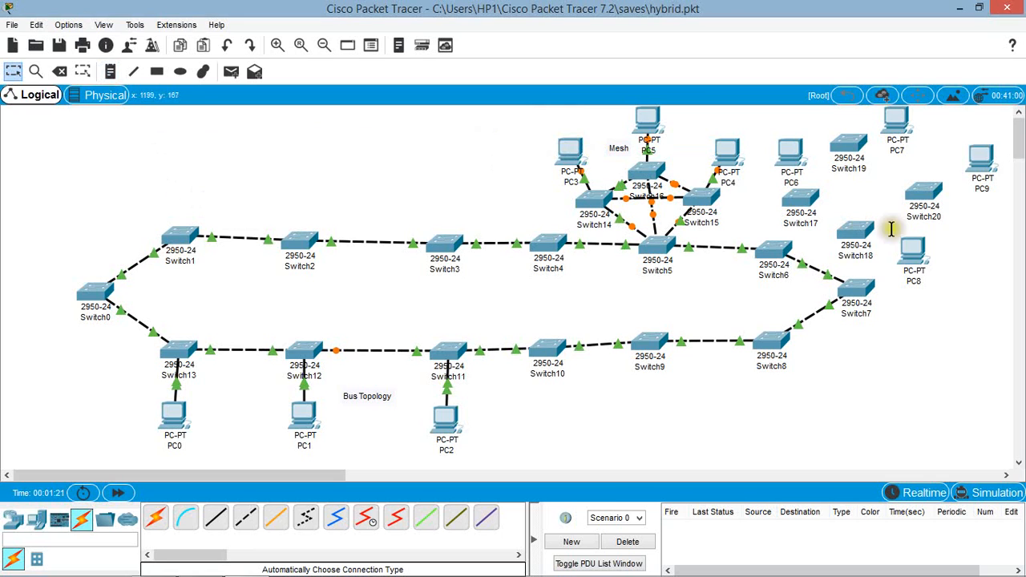
Step: Connect Switch6 to Switch17 and to Switch18 with automatically chosen cables
{"action": "mouse_move", "coordinate": [104, 566]}
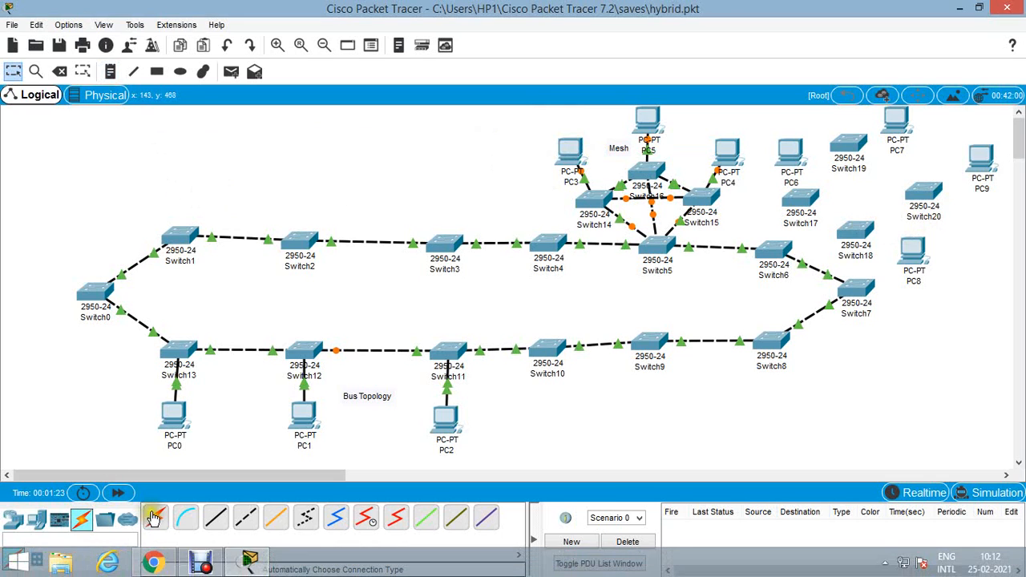
{"action": "left_click", "coordinate": [155, 517]}
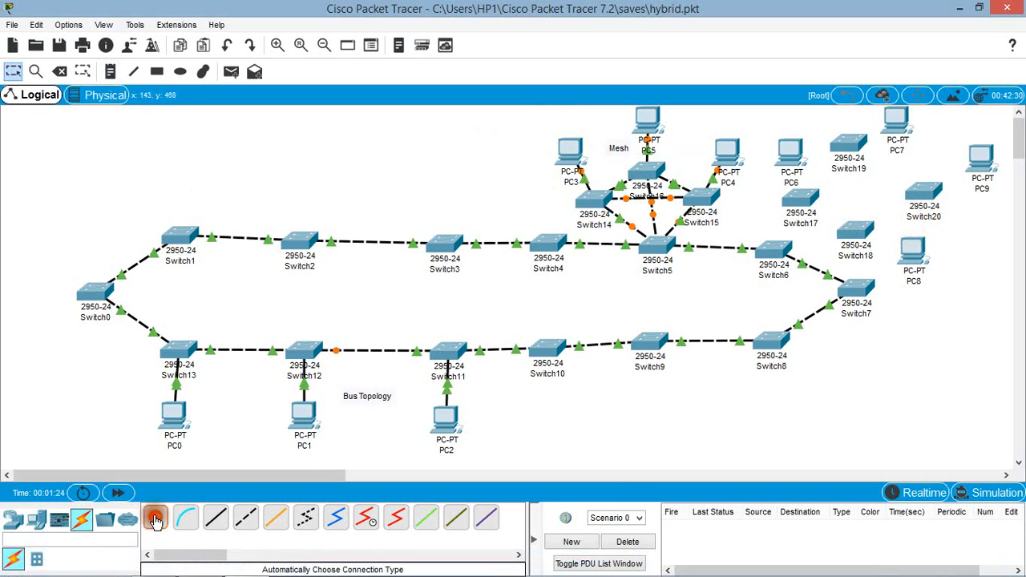
{"action": "left_click", "coordinate": [804, 216]}
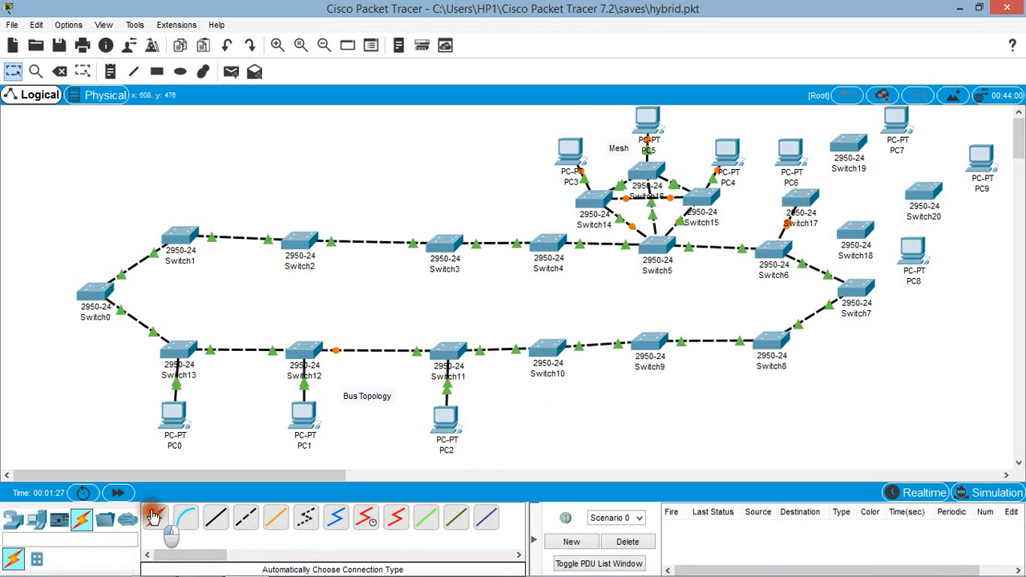
{"action": "left_click", "coordinate": [154, 517]}
{"action": "left_click", "coordinate": [774, 250]}
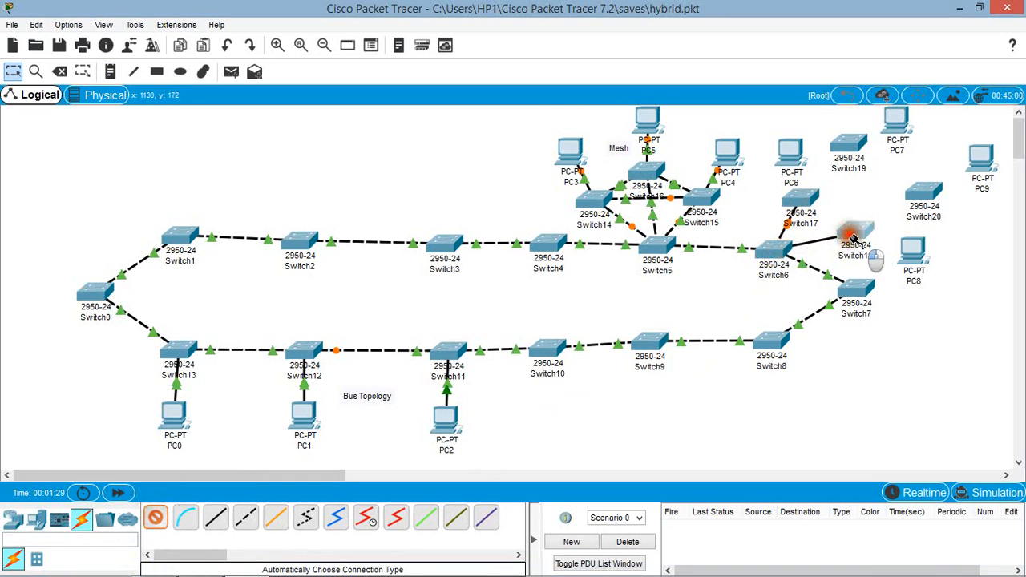
{"action": "left_click", "coordinate": [854, 237]}
Step: Connect PC6 to Switch17 and PC8 to Switch18 with automatically chosen cables
{"action": "left_click", "coordinate": [156, 517]}
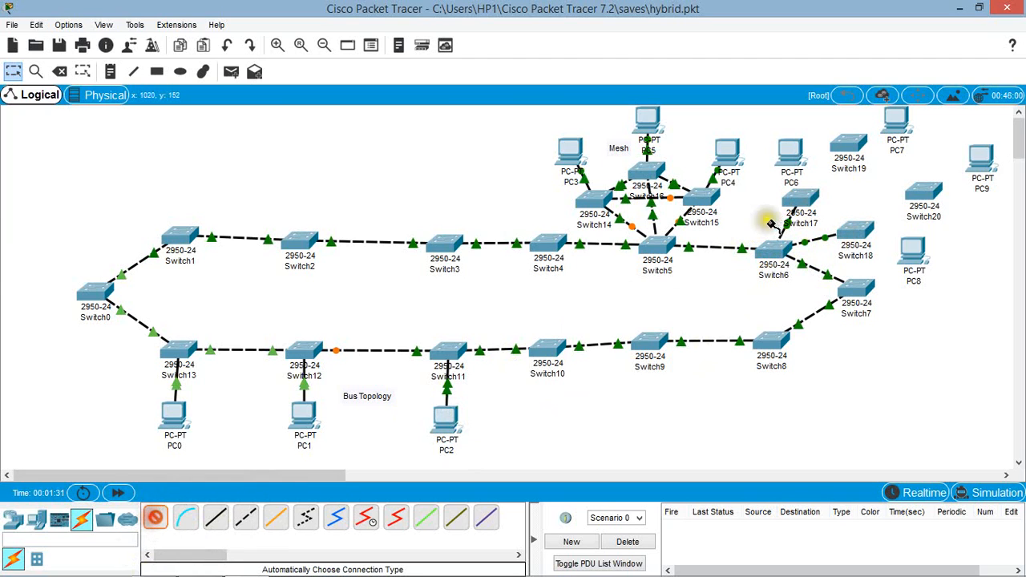
{"action": "left_click", "coordinate": [798, 200]}
{"action": "left_click", "coordinate": [792, 146]}
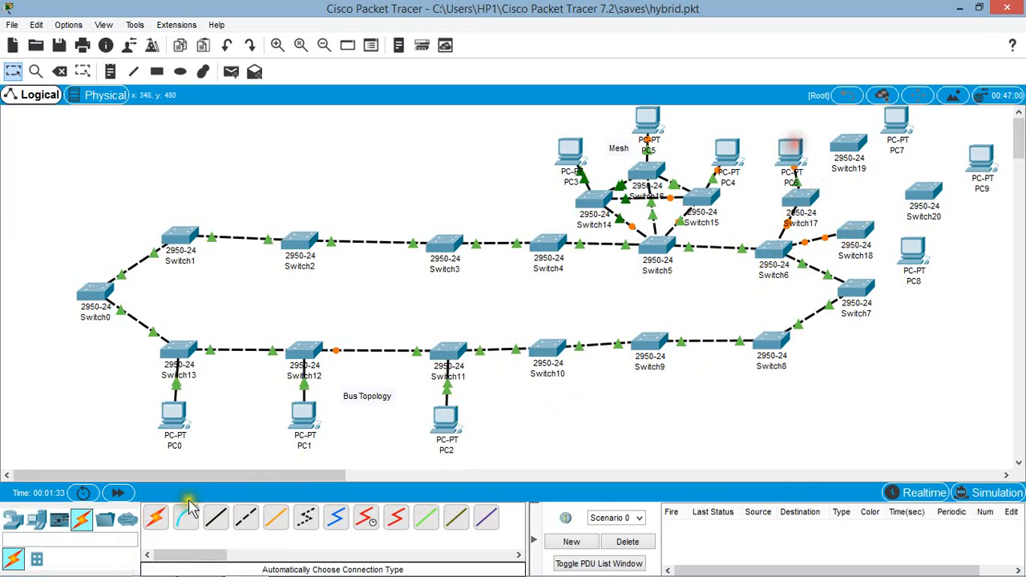
{"action": "left_click", "coordinate": [155, 517]}
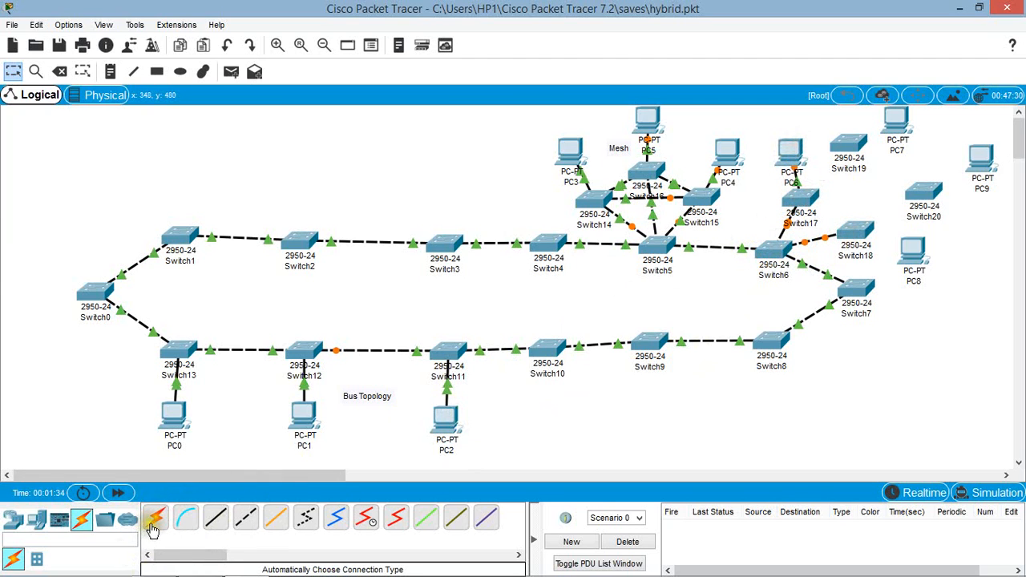
{"action": "left_click", "coordinate": [870, 232]}
{"action": "left_click", "coordinate": [908, 250]}
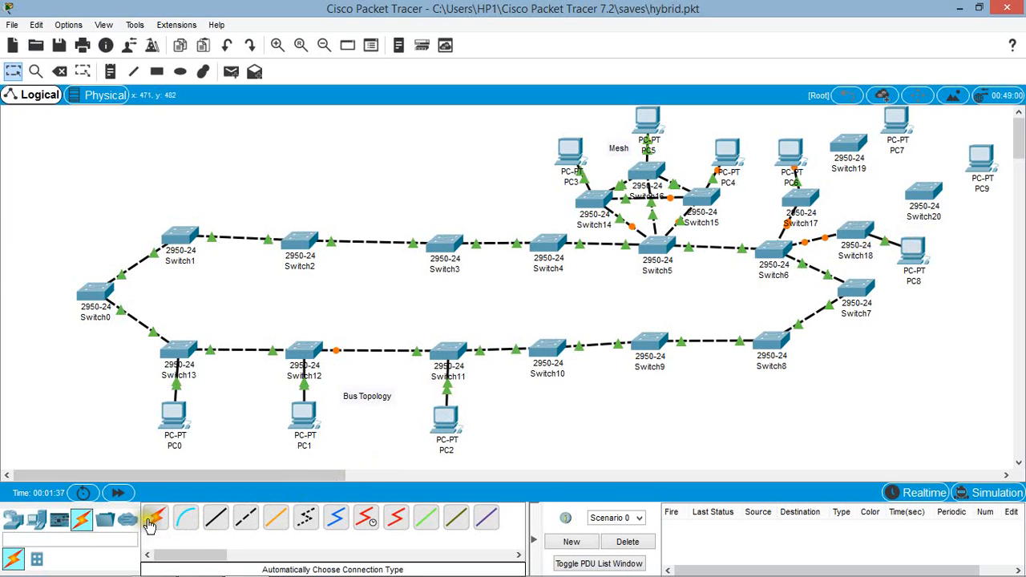
Step: Extend the tree's branches by connecting Switch17 to Switch19 and Switch18 to Switch20 with automatically chosen cables
{"action": "left_click", "coordinate": [814, 188]}
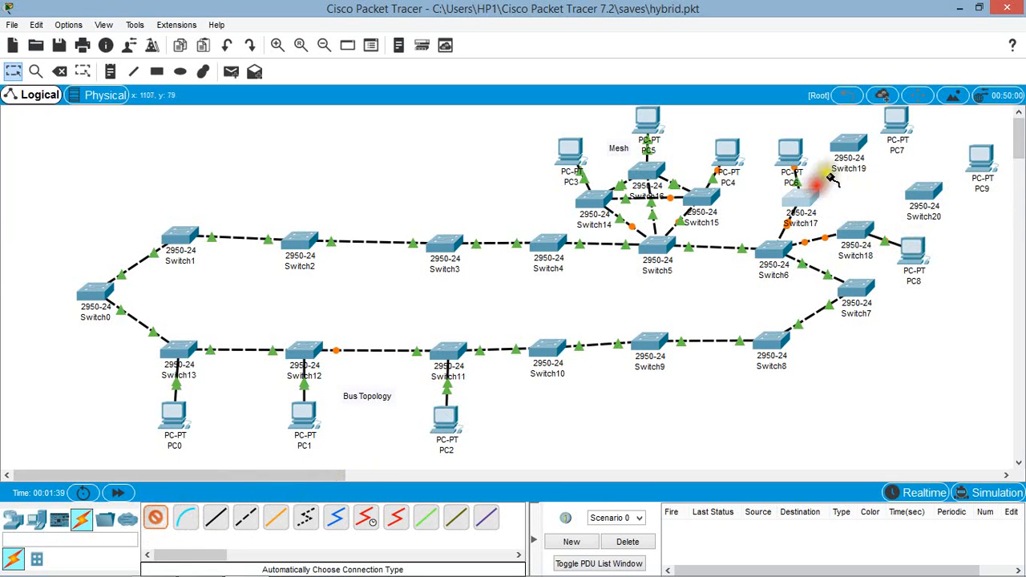
{"action": "left_click", "coordinate": [854, 144]}
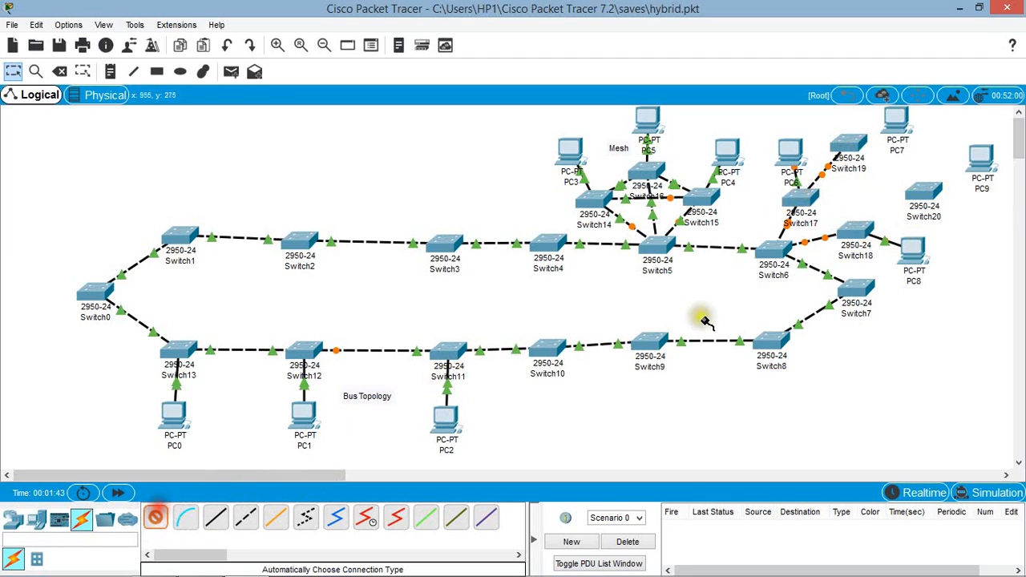
{"action": "left_click", "coordinate": [856, 232]}
{"action": "left_click", "coordinate": [924, 192]}
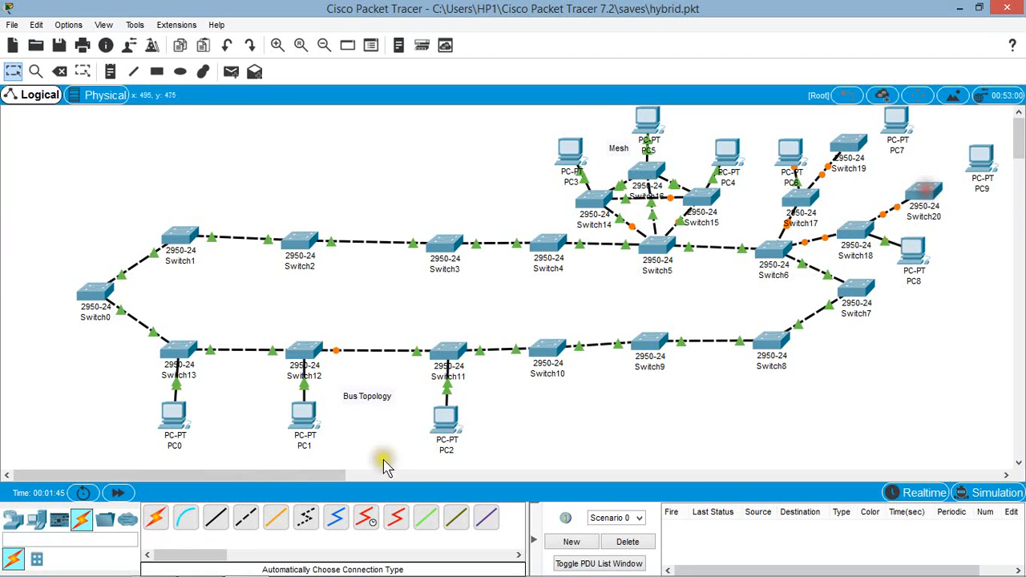
Step: Connect PC7 to Switch19 and PC9 to Switch20 with automatically chosen cables
{"action": "left_click", "coordinate": [155, 518]}
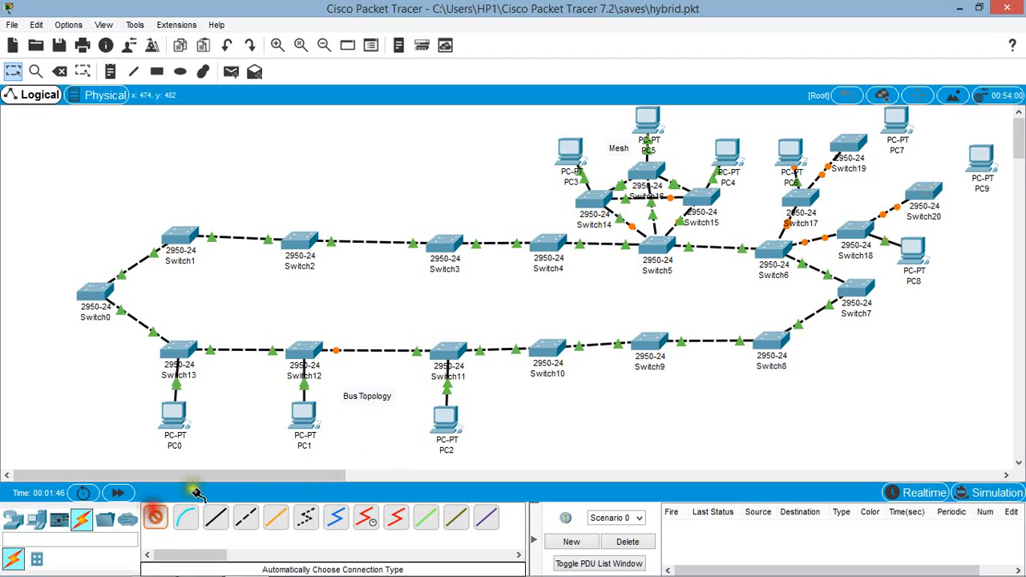
{"action": "left_click", "coordinate": [900, 128]}
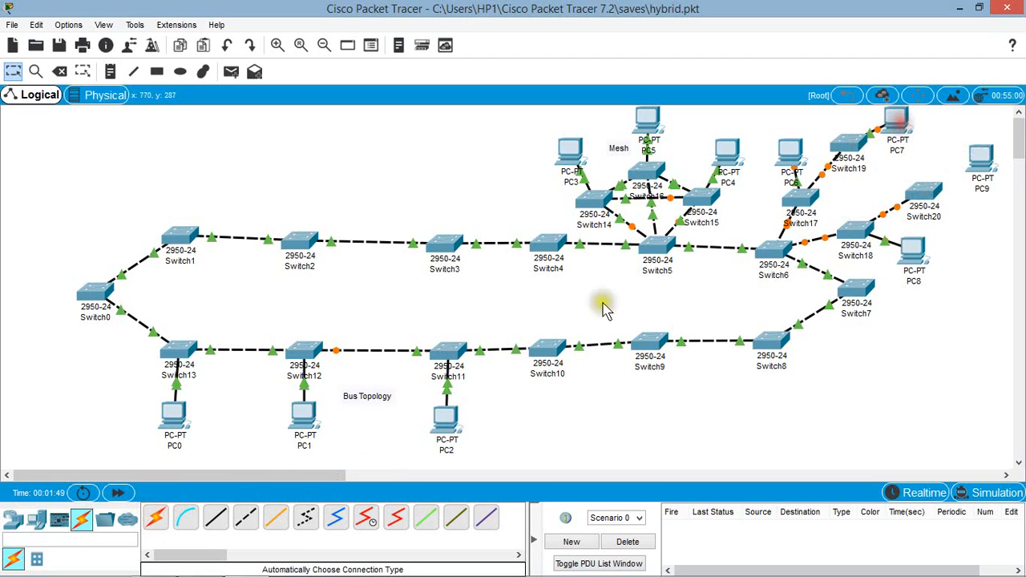
{"action": "left_click", "coordinate": [155, 517]}
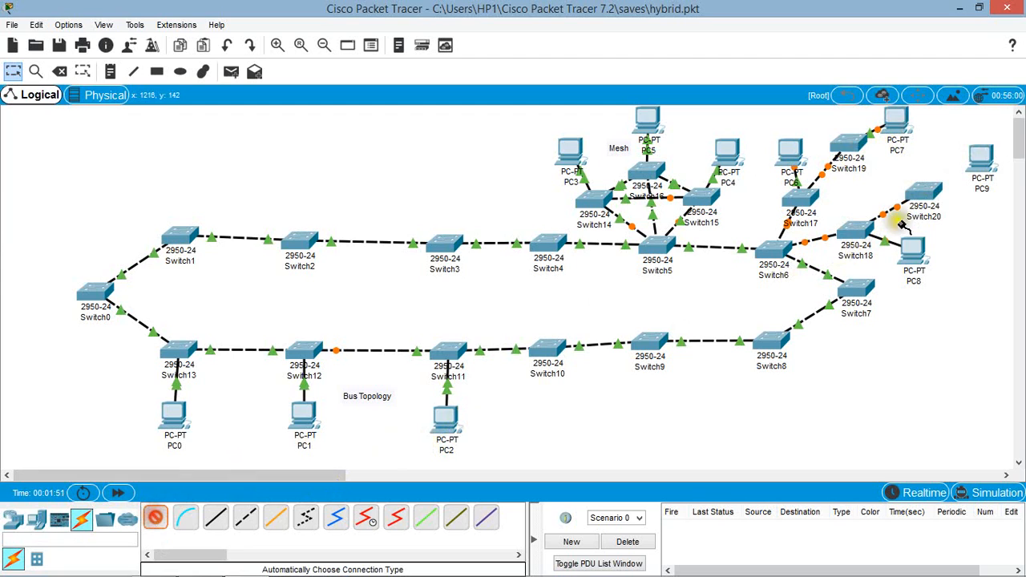
{"action": "left_click", "coordinate": [926, 194]}
{"action": "left_click", "coordinate": [993, 173]}
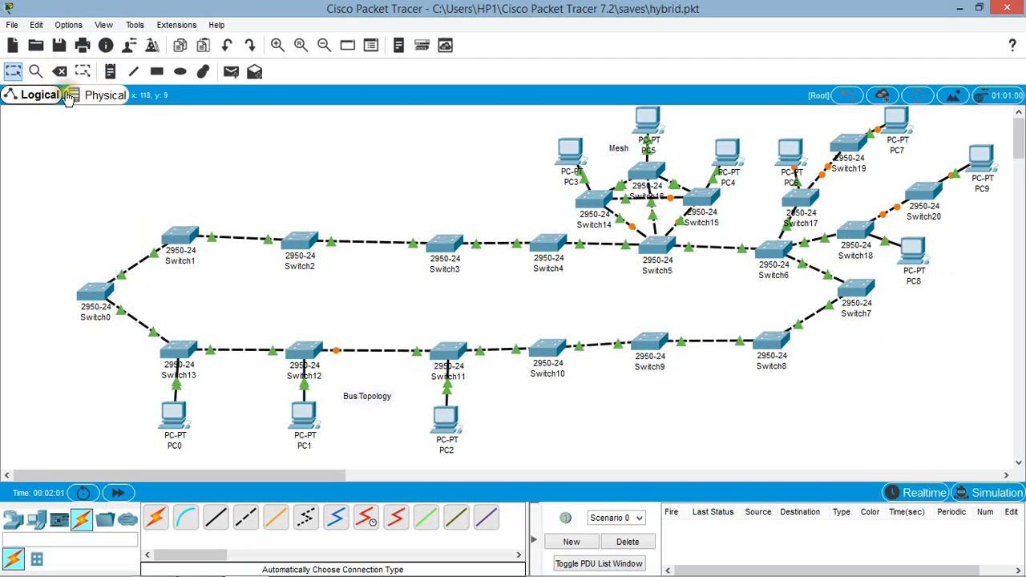
Step: Add a "Ring" note in the middle of the large switch loop, above Switch11
{"action": "left_click", "coordinate": [411, 305]}
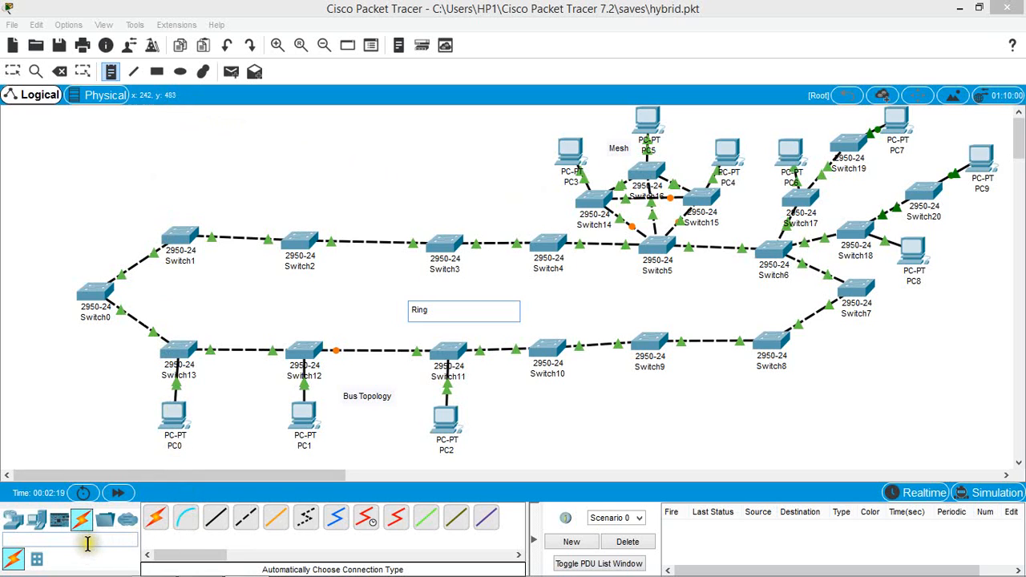
Step: Place four PCs in a row above Switch2 and Switch3
{"action": "left_click", "coordinate": [36, 519]}
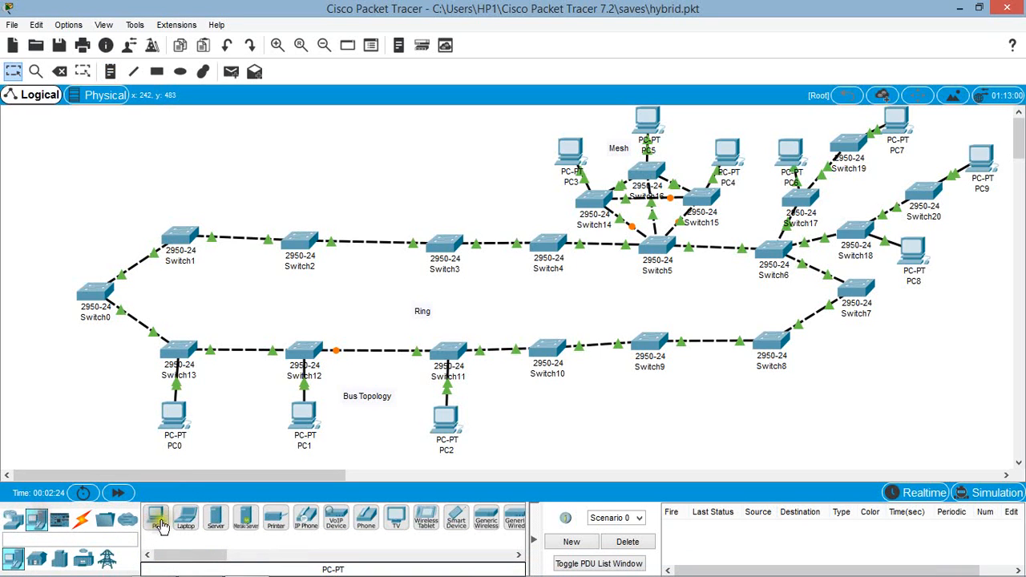
{"action": "left_click", "coordinate": [245, 163]}
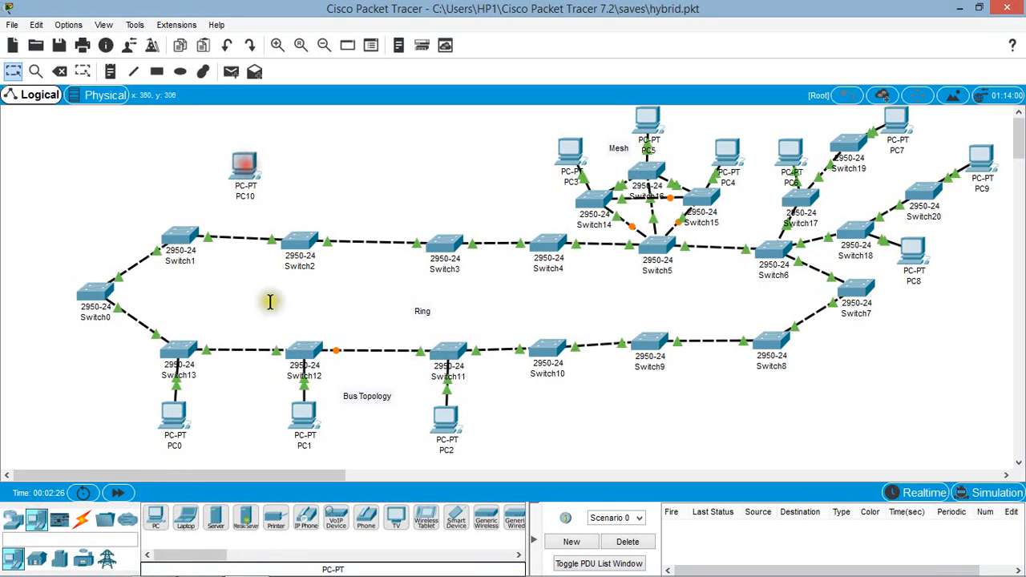
{"action": "left_click", "coordinate": [155, 520]}
{"action": "left_click", "coordinate": [325, 166]}
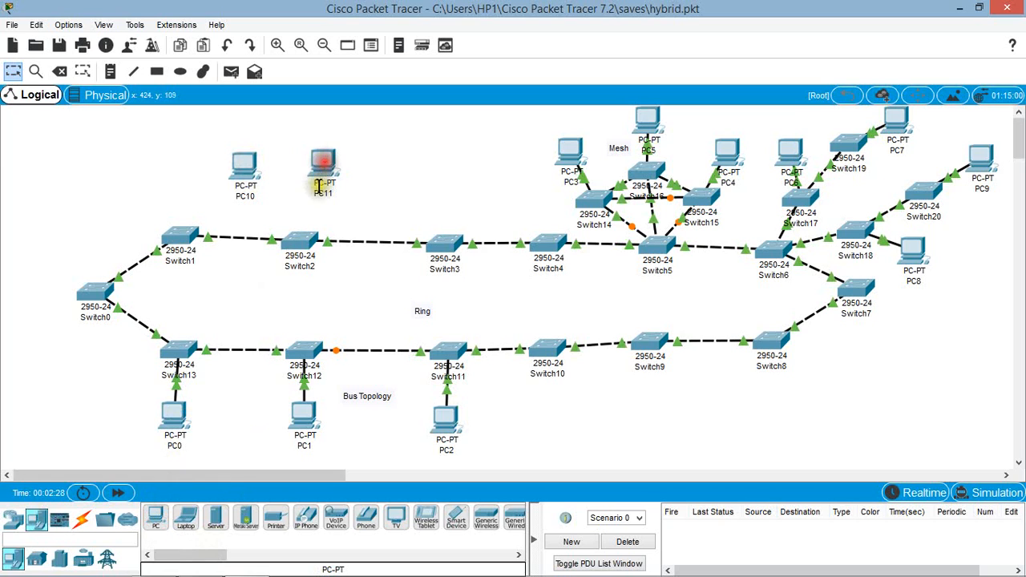
{"action": "left_click", "coordinate": [156, 520]}
{"action": "left_click", "coordinate": [403, 166]}
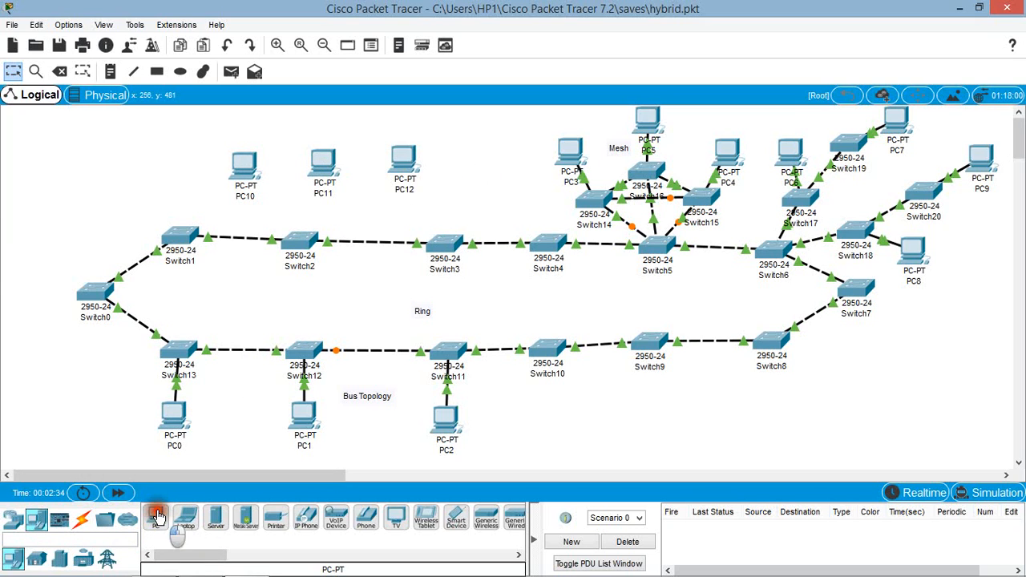
{"action": "left_click", "coordinate": [158, 517]}
{"action": "left_click", "coordinate": [448, 164]}
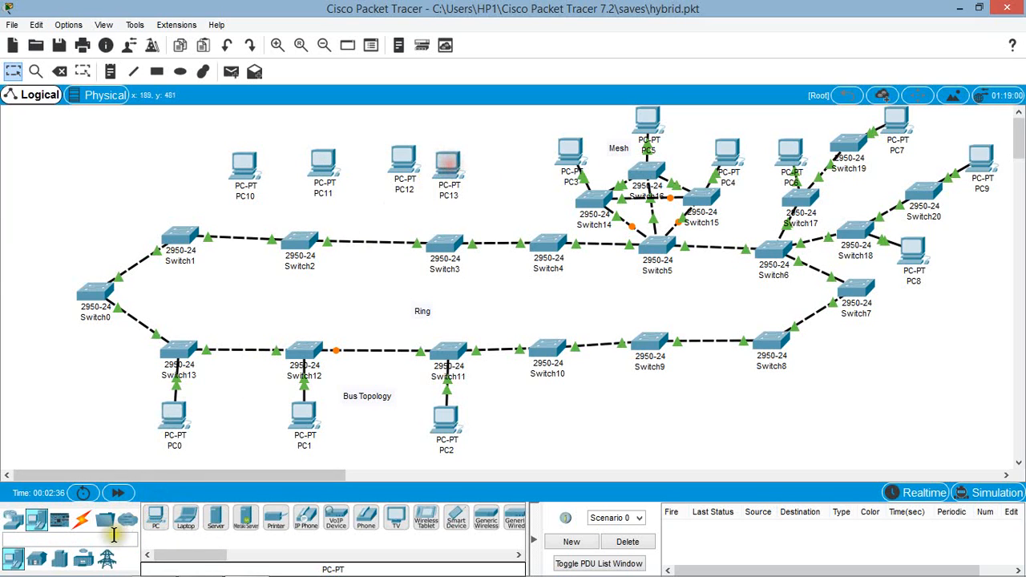
Step: Connect PC10 and PC11 to Switch2 with automatically chosen cables
{"action": "left_click", "coordinate": [82, 519]}
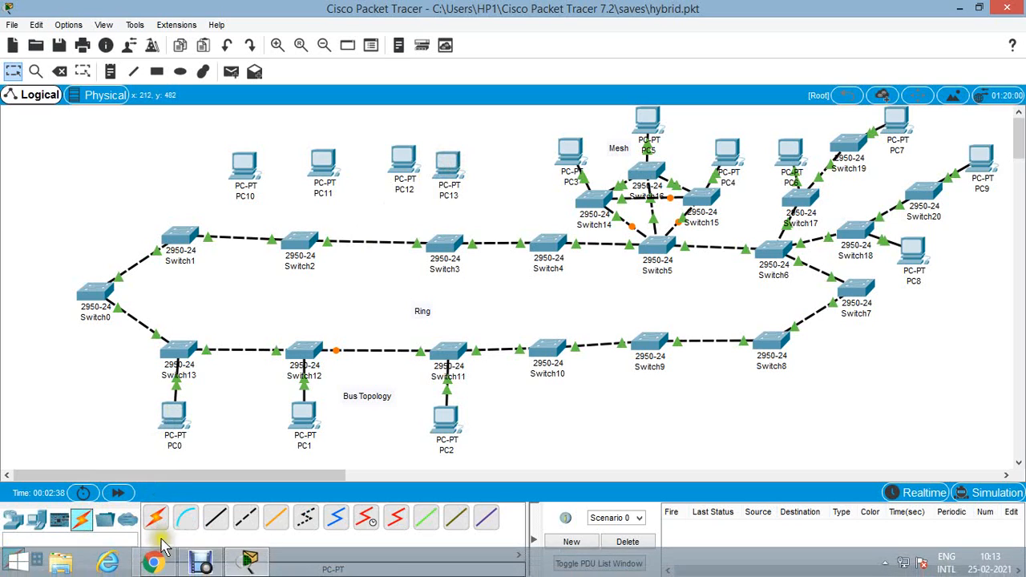
{"action": "left_click", "coordinate": [157, 518]}
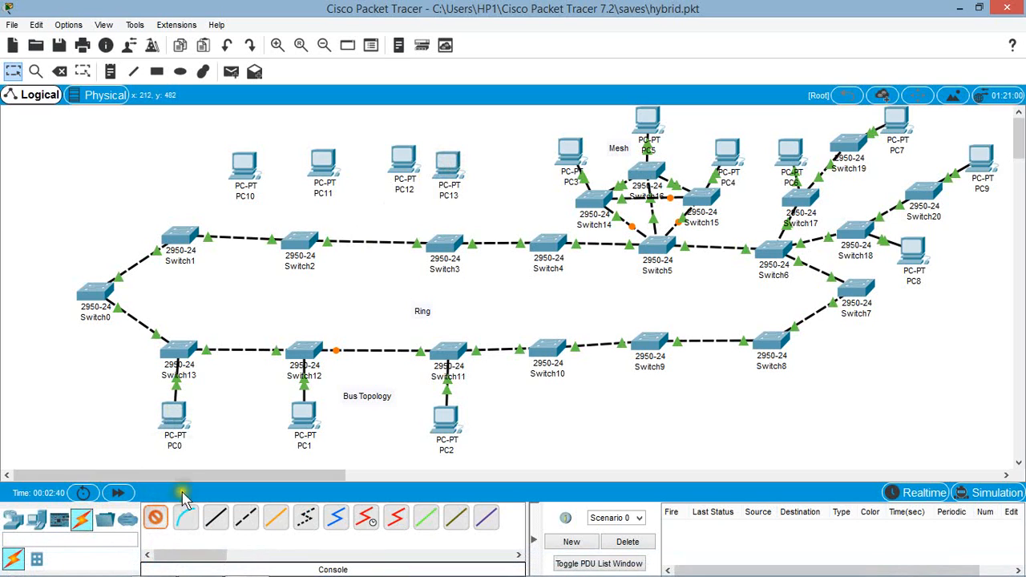
{"action": "left_click", "coordinate": [246, 166]}
{"action": "left_click", "coordinate": [307, 255]}
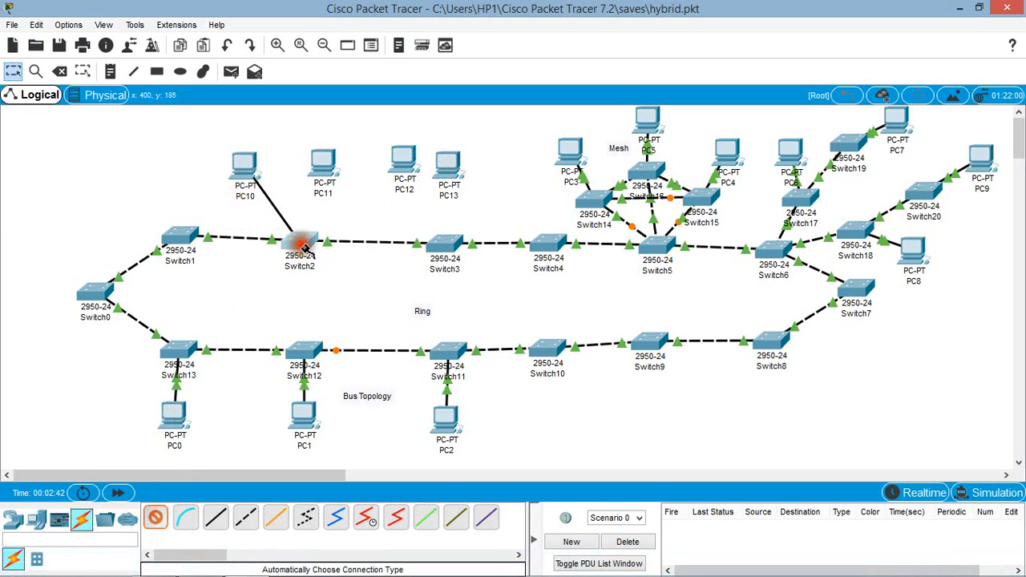
{"action": "left_click", "coordinate": [156, 520]}
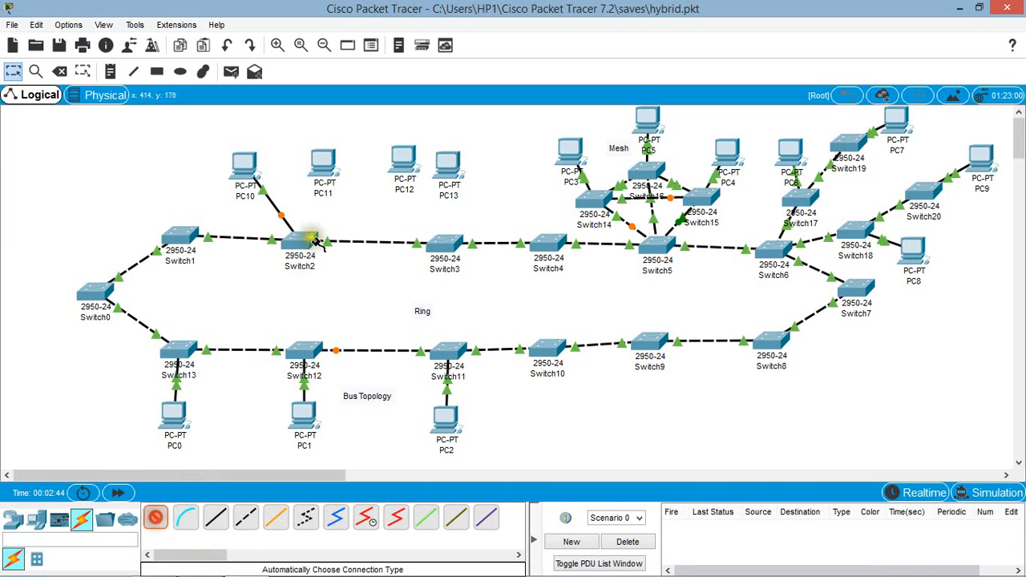
{"action": "left_click", "coordinate": [323, 163]}
{"action": "left_click", "coordinate": [308, 242]}
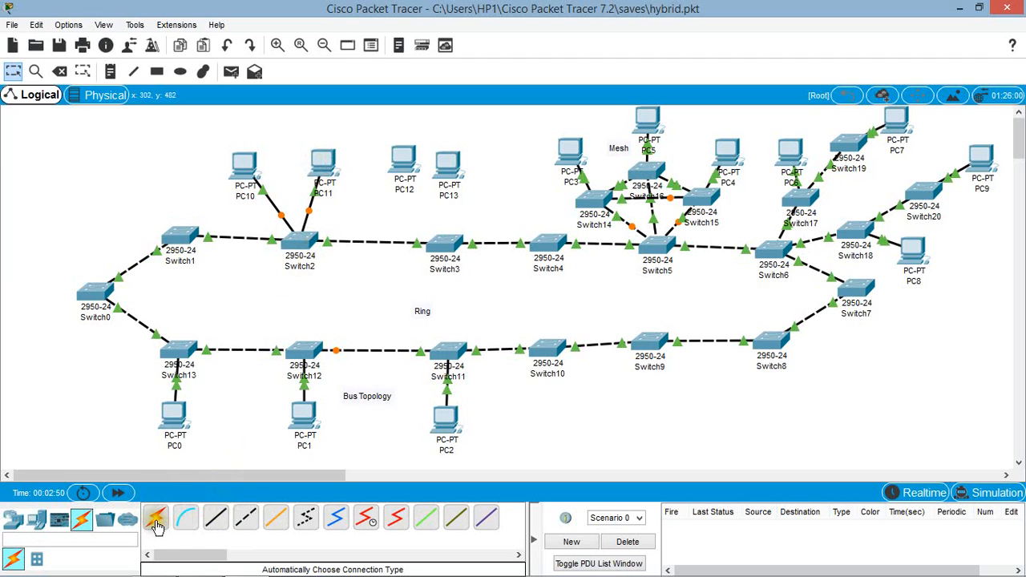
Step: Complete the star by connecting Switch2 to PC12 and PC13 with automatically chosen cables
{"action": "left_click", "coordinate": [156, 520]}
{"action": "left_click", "coordinate": [315, 242]}
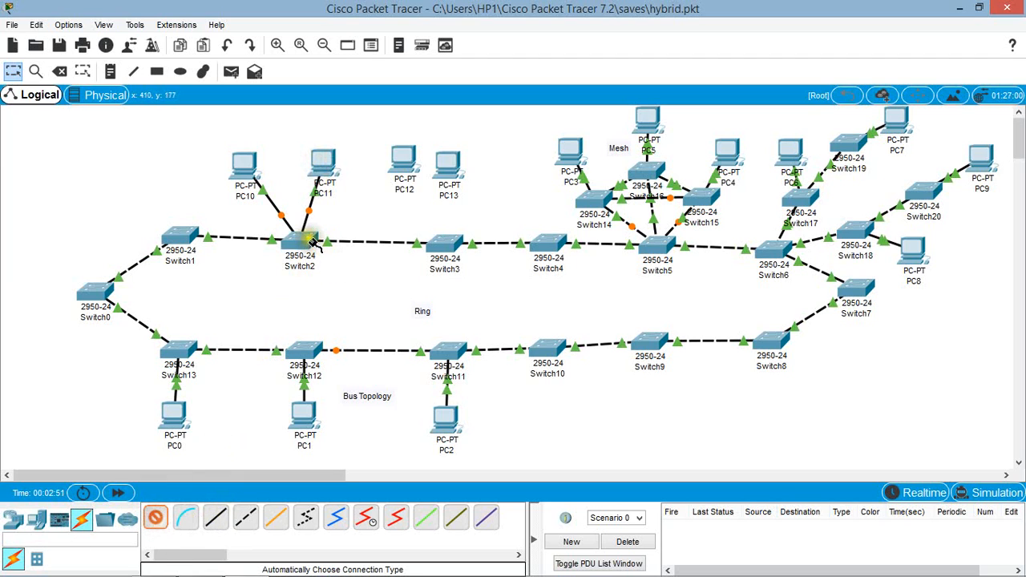
{"action": "left_click", "coordinate": [405, 160]}
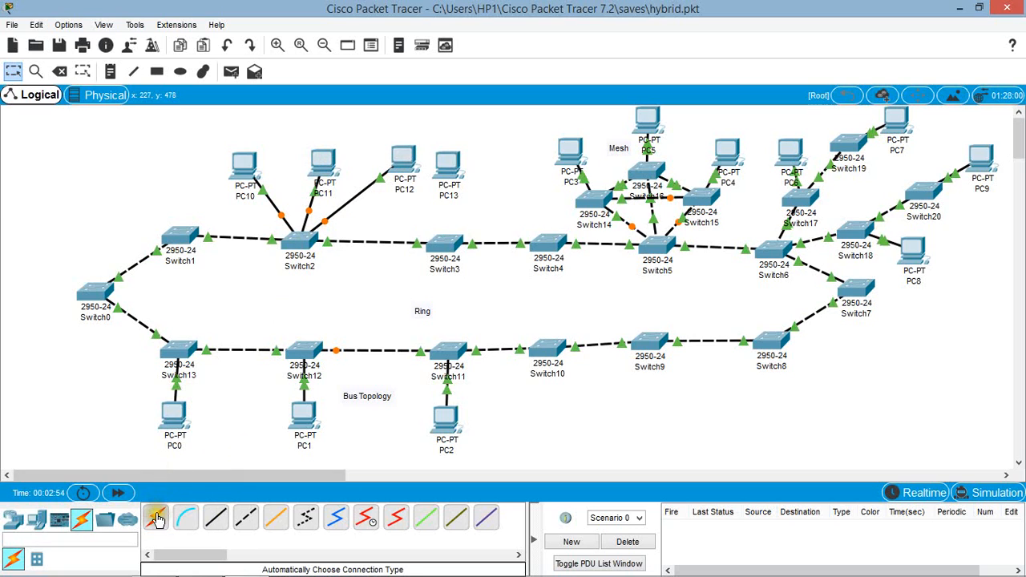
{"action": "left_click", "coordinate": [298, 240]}
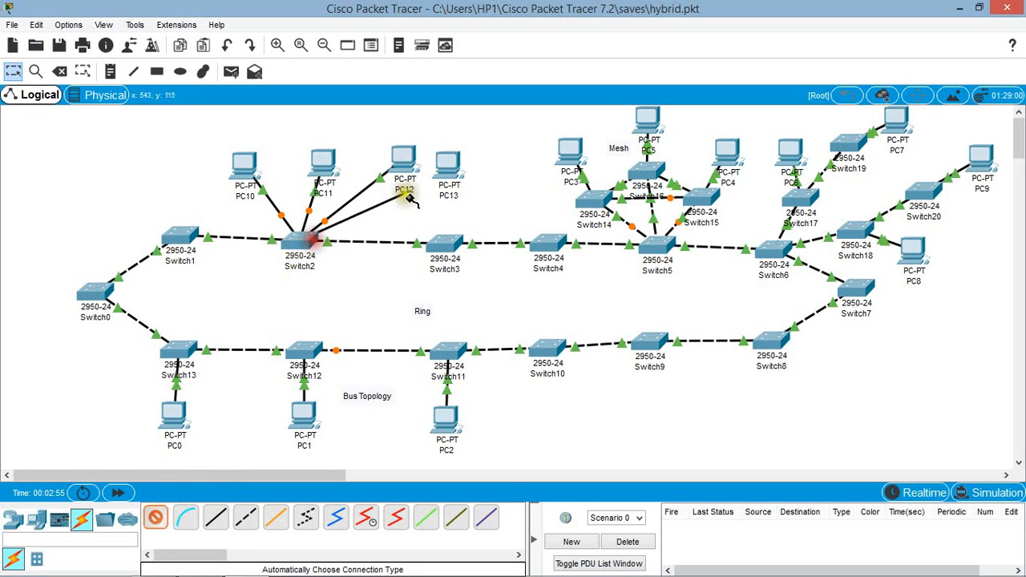
{"action": "left_click", "coordinate": [449, 168]}
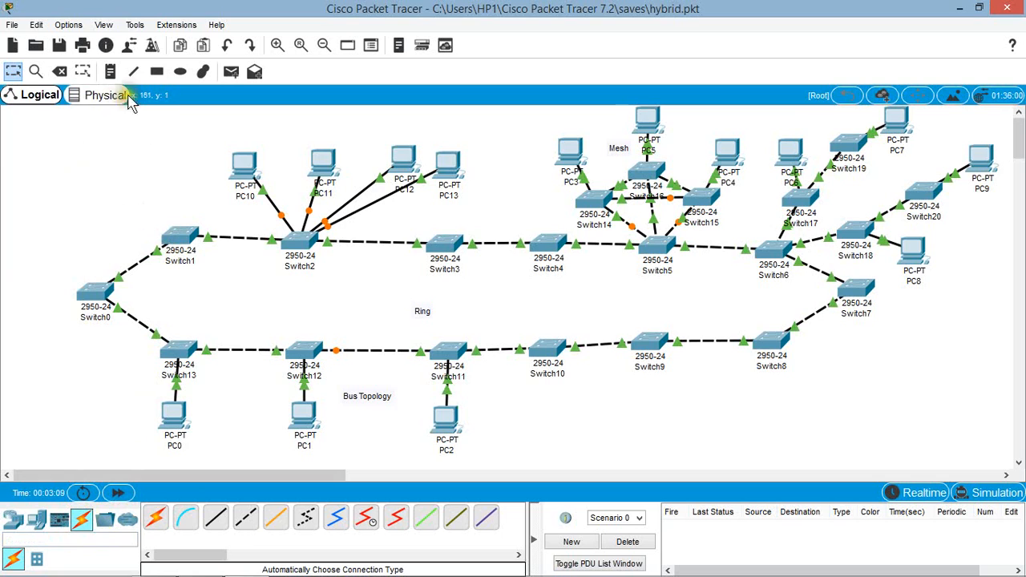
Step: Add a "Star" note above PC10 and PC11
{"action": "left_click", "coordinate": [110, 72]}
{"action": "left_click", "coordinate": [287, 122]}
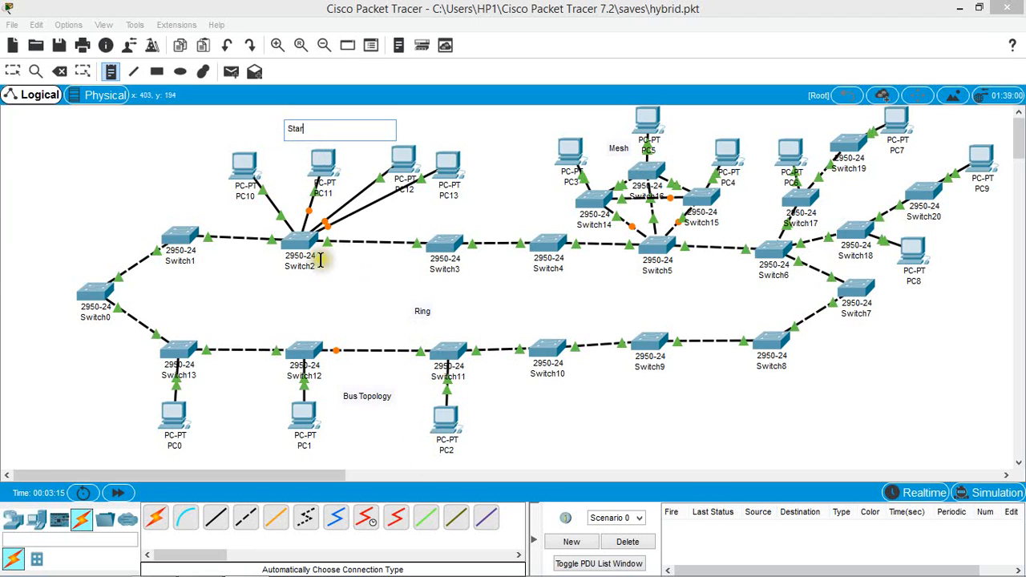
{"action": "left_click", "coordinate": [117, 158]}
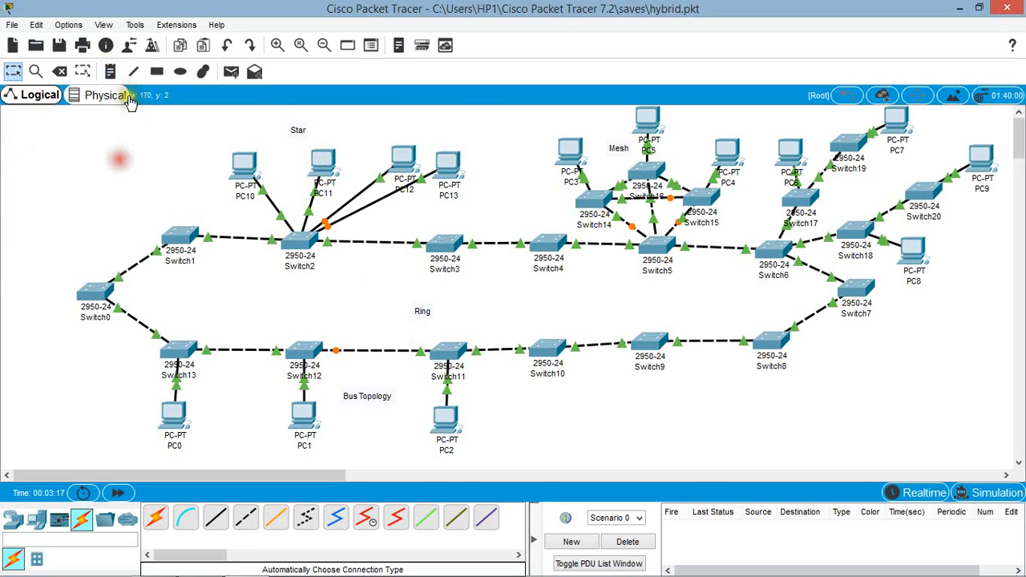
Step: Add a "Hybrid Topology" title note in the empty area above Switch0 and Switch1
{"action": "left_click", "coordinate": [42, 134]}
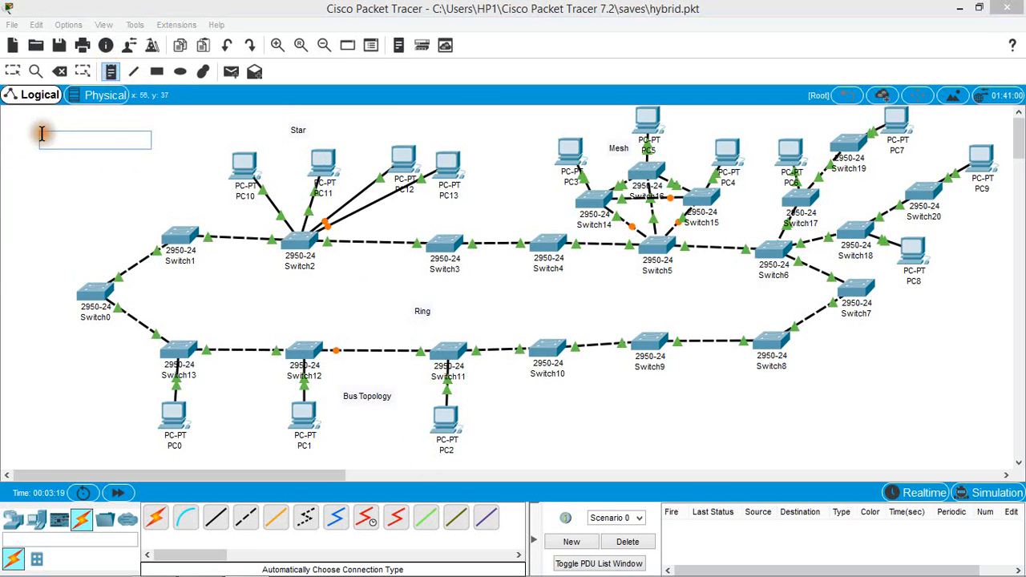
{"action": "type", "text": "Hybrid Topology"}
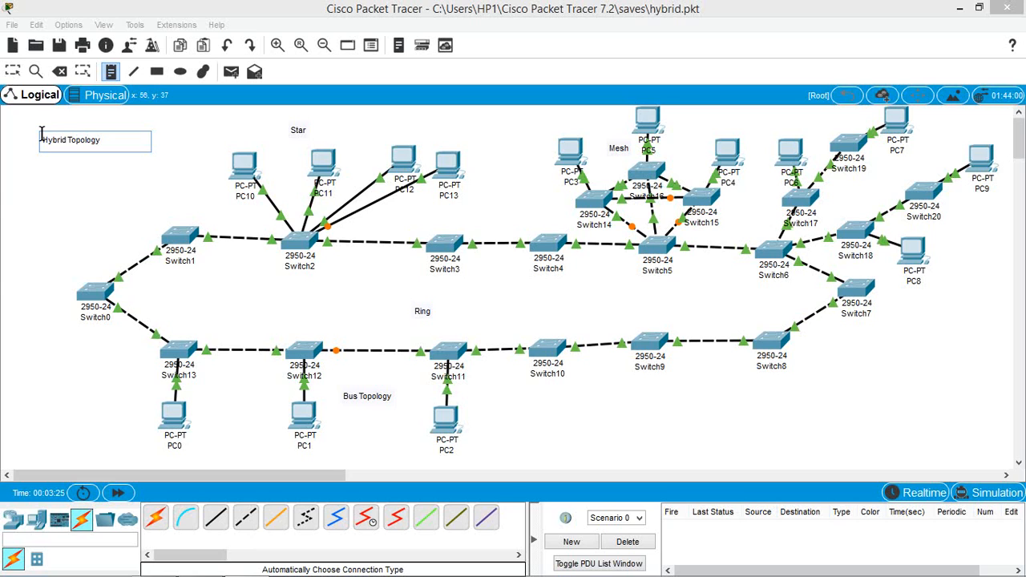
{"action": "left_click", "coordinate": [33, 218]}
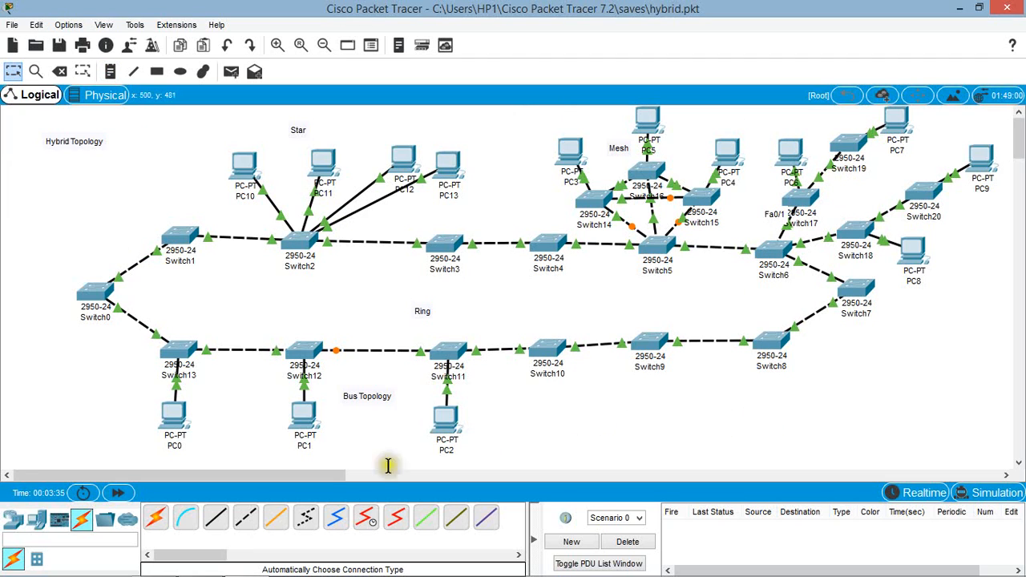
Step: Configure PC1 with static IP address 10.0.0.1, subnet mask 255.0.0.0 and default gateway 10.0.0.200
{"action": "left_click", "coordinate": [306, 415]}
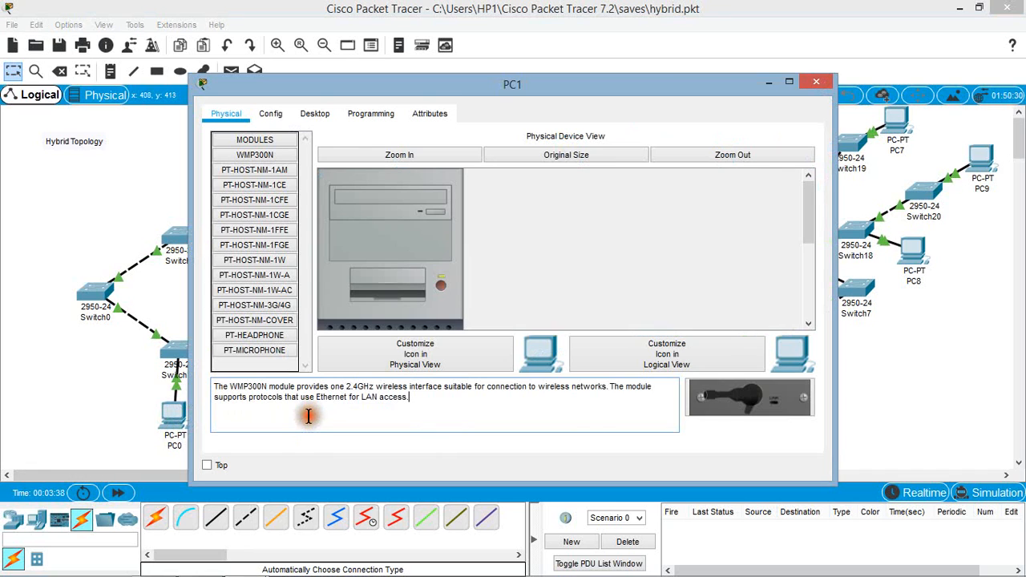
{"action": "left_click", "coordinate": [320, 117]}
{"action": "left_click", "coordinate": [273, 201]}
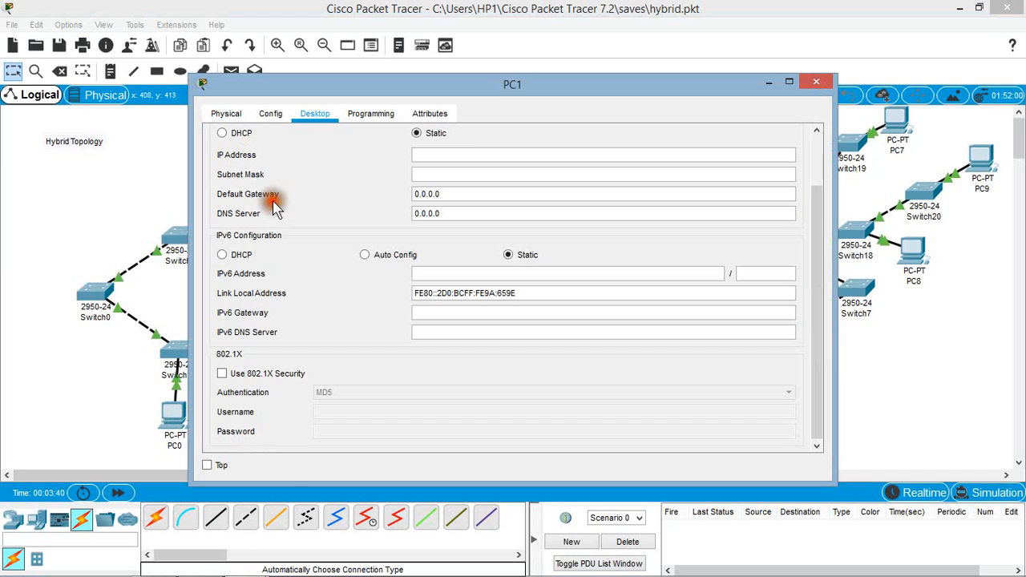
{"action": "left_click", "coordinate": [458, 154]}
{"action": "left_click", "coordinate": [439, 173]}
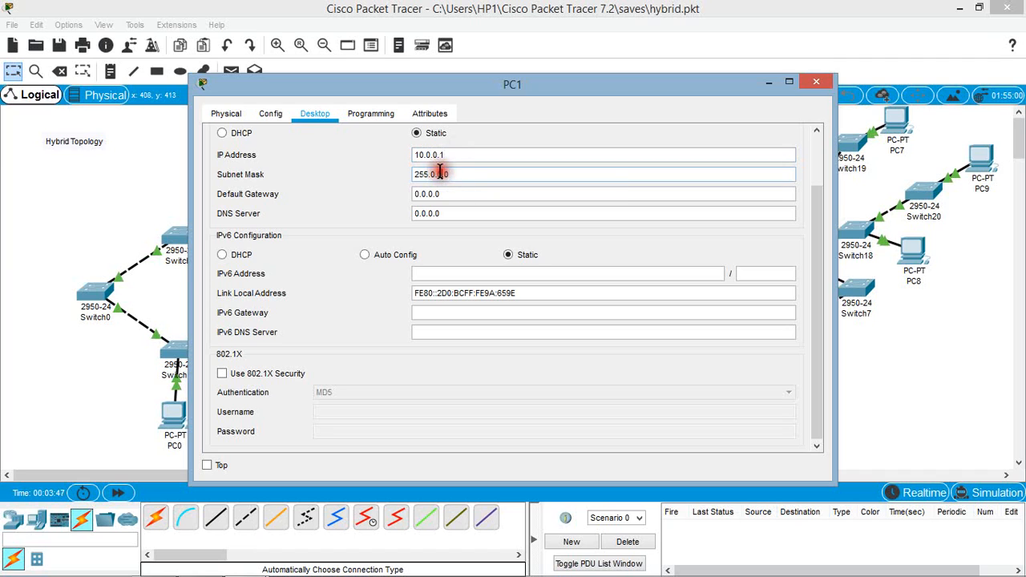
{"action": "double_click", "coordinate": [447, 193]}
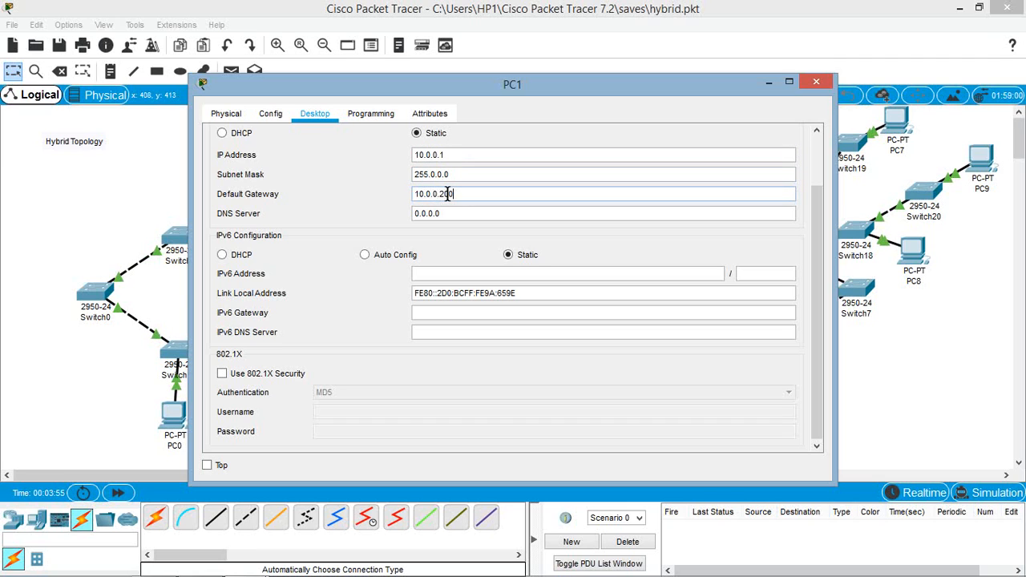
{"action": "left_click", "coordinate": [817, 80]}
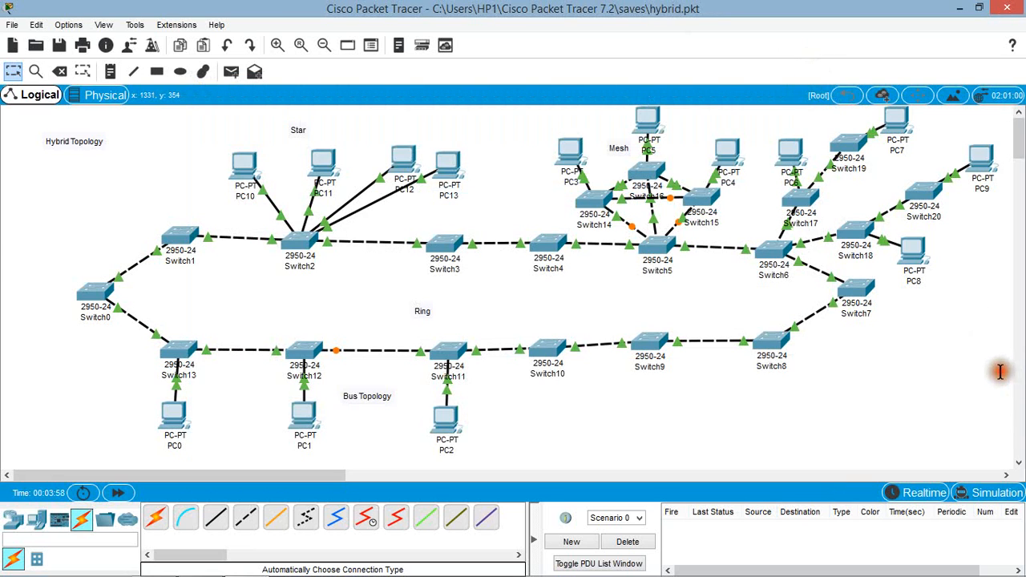
Step: Configure PC9 with static IP address 10.0.0.9, subnet mask 255.0.0.0 and default gateway 10.0.0.200
{"action": "left_click", "coordinate": [979, 157]}
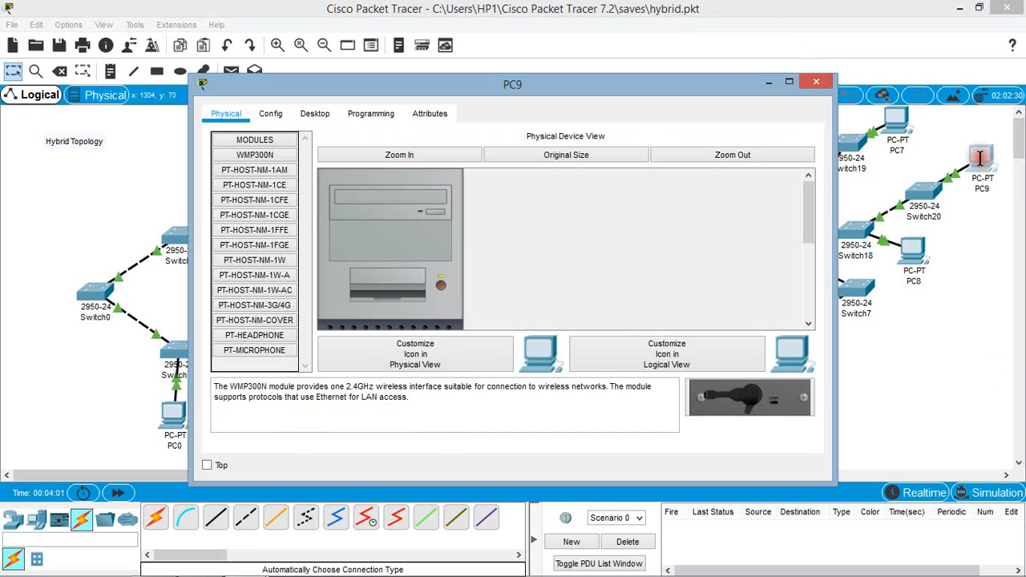
{"action": "left_click", "coordinate": [317, 115]}
{"action": "left_click", "coordinate": [280, 170]}
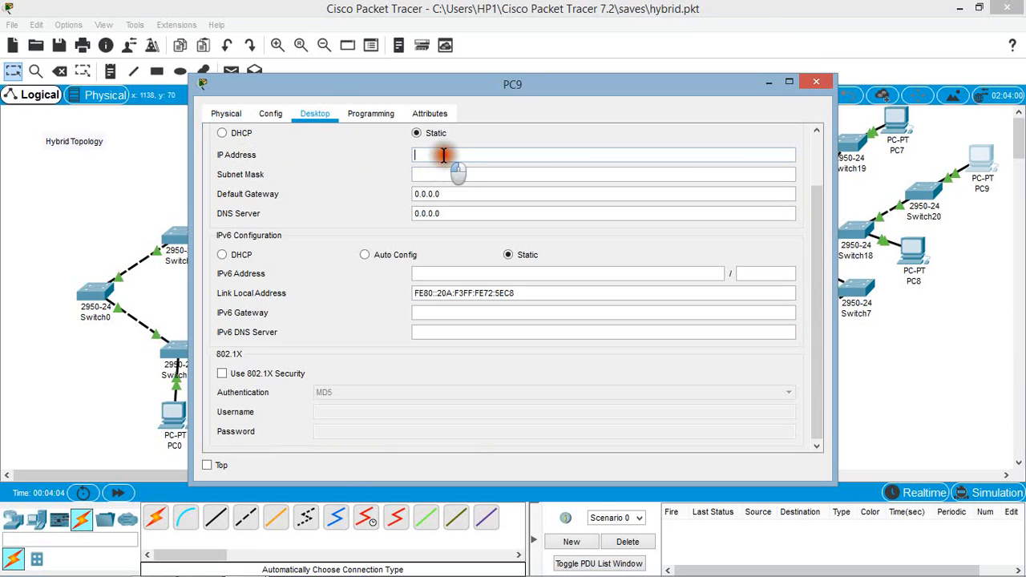
{"action": "left_click", "coordinate": [445, 155]}
{"action": "type", "text": "10.0.0.9"}
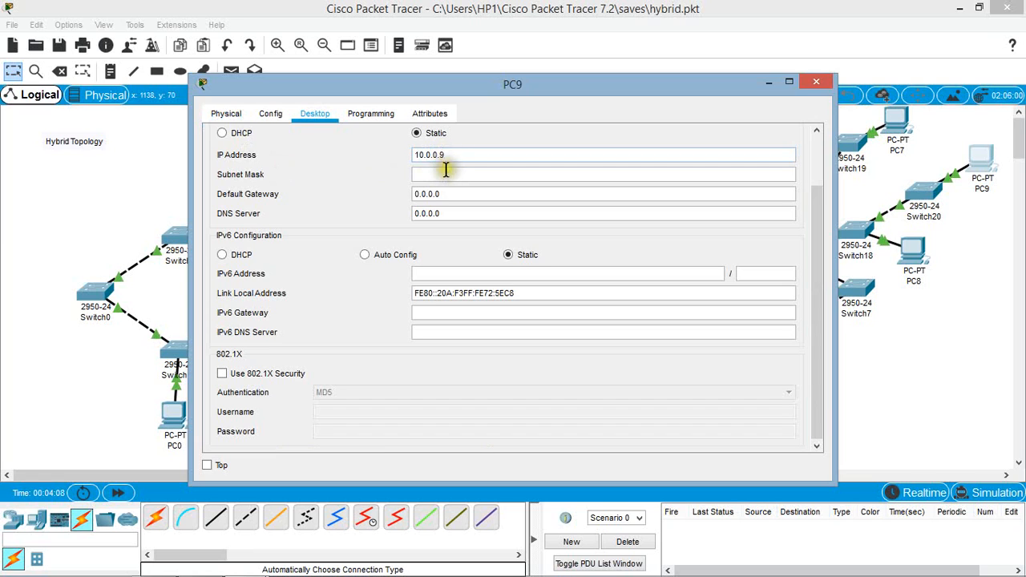
{"action": "left_click", "coordinate": [449, 174]}
{"action": "left_click", "coordinate": [441, 194]}
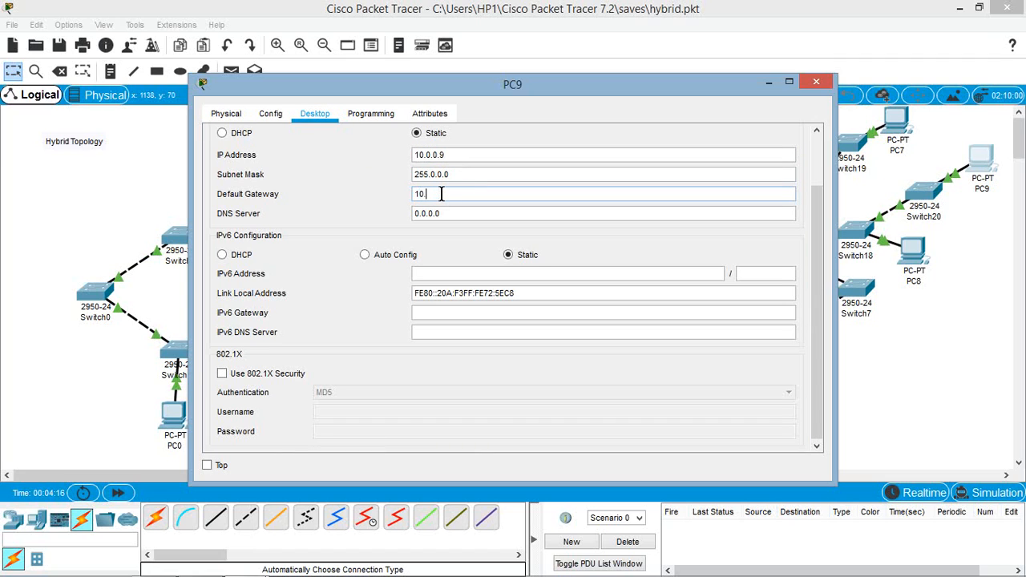
{"action": "type", "text": "10.0.0.1"}
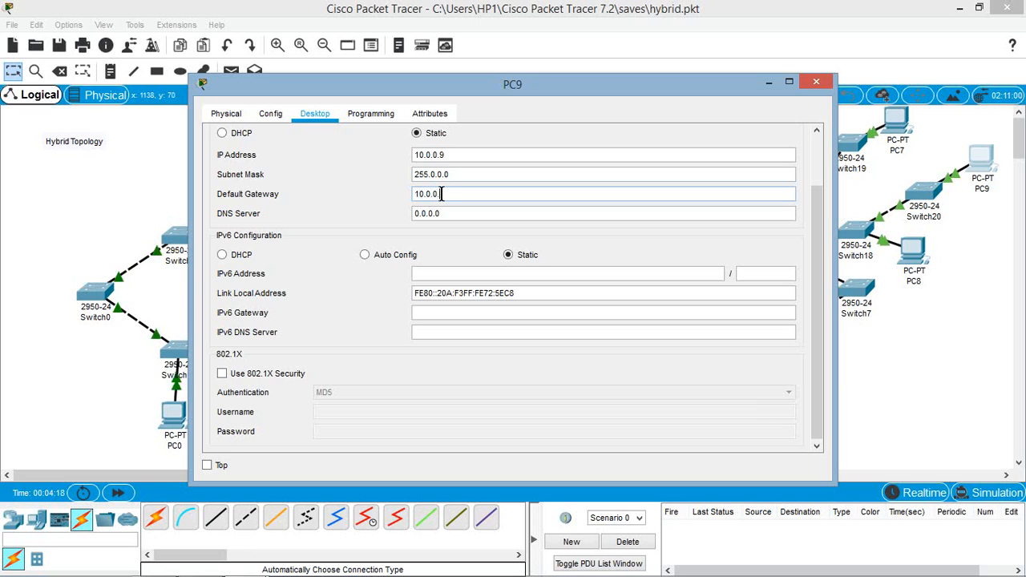
{"action": "left_click", "coordinate": [813, 81]}
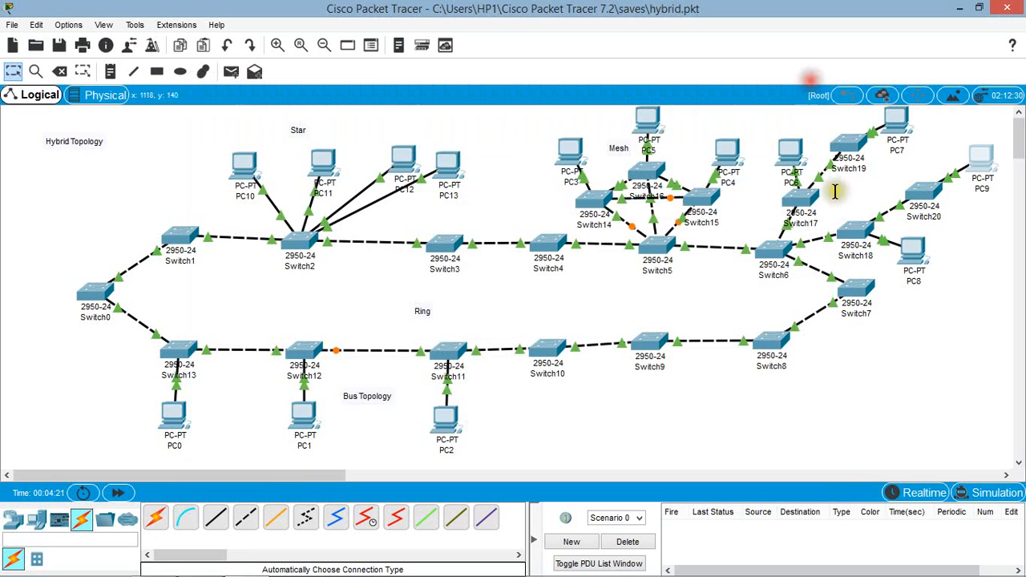
{"action": "left_click", "coordinate": [983, 232]}
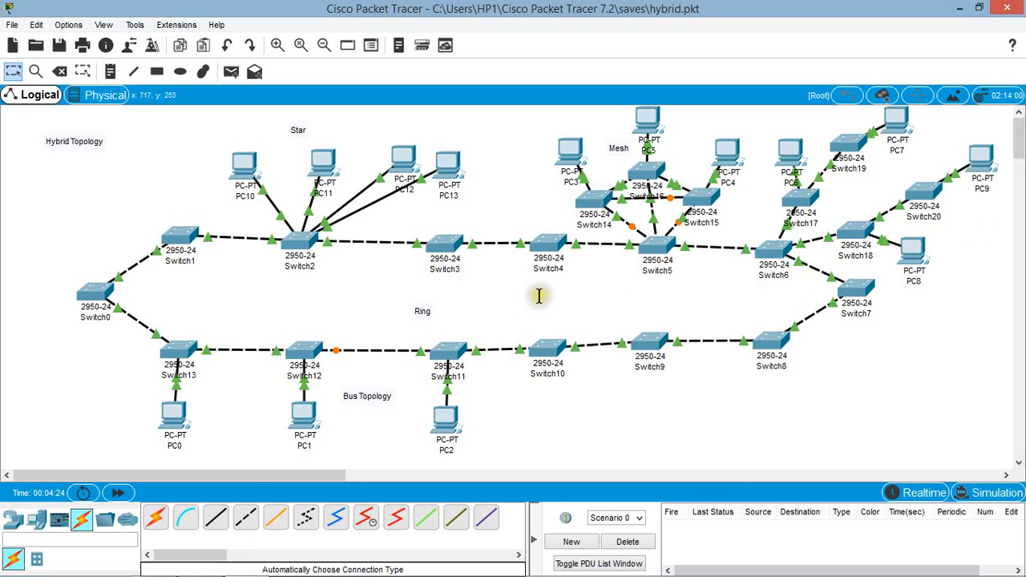
{"action": "left_click", "coordinate": [621, 441]}
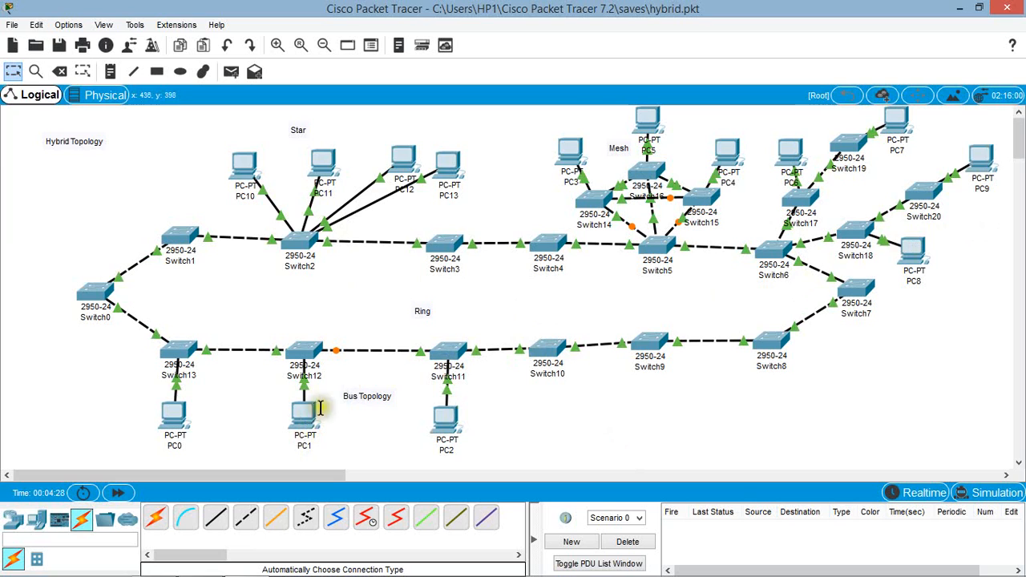
Step: Test connectivity to PC1 by running ping 10.0.0.1 from PC9's command prompt, and close PC9's window
{"action": "left_click", "coordinate": [983, 165]}
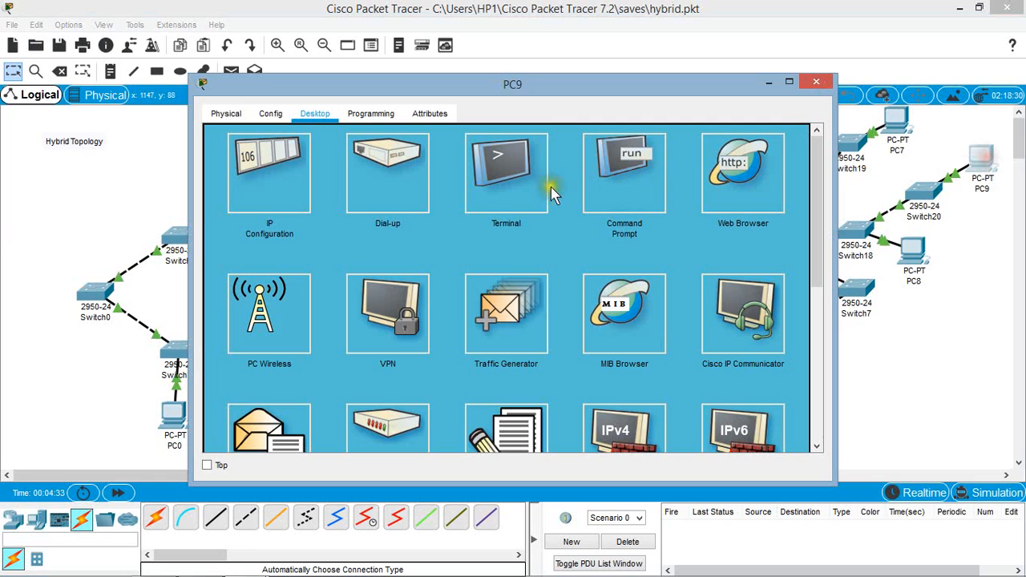
{"action": "left_click", "coordinate": [593, 174]}
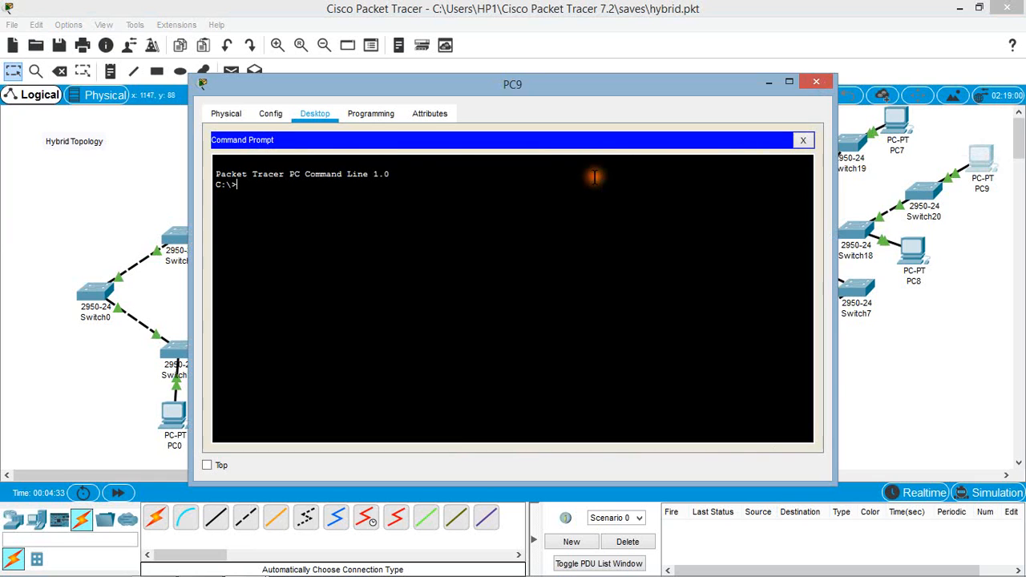
{"action": "left_click", "coordinate": [311, 195]}
{"action": "left_click_drag", "start_coordinate": [414, 93], "coordinate": [697, 92]}
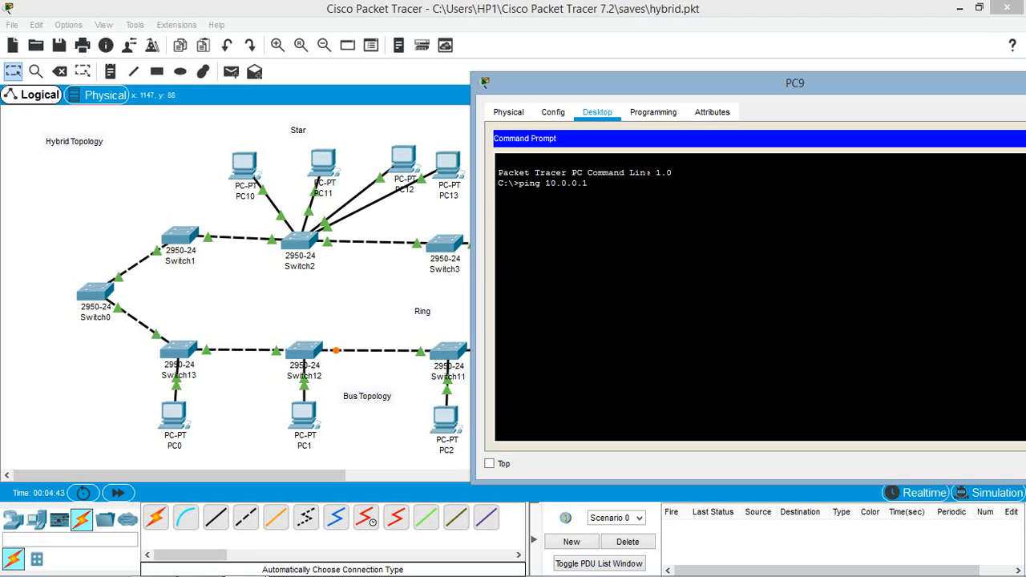
{"action": "key", "text": "Return"}
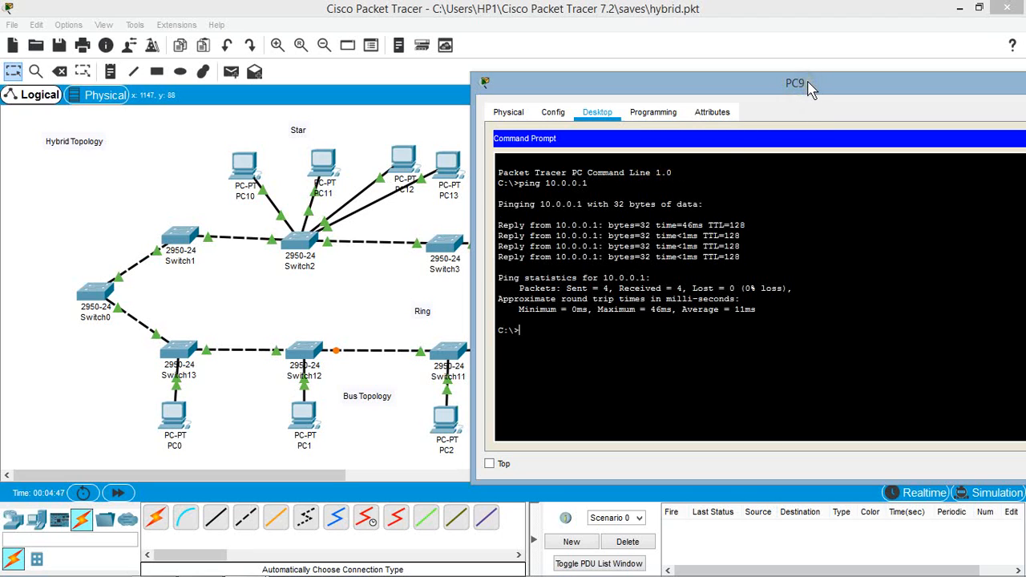
{"action": "left_click_drag", "start_coordinate": [809, 90], "coordinate": [790, 60]}
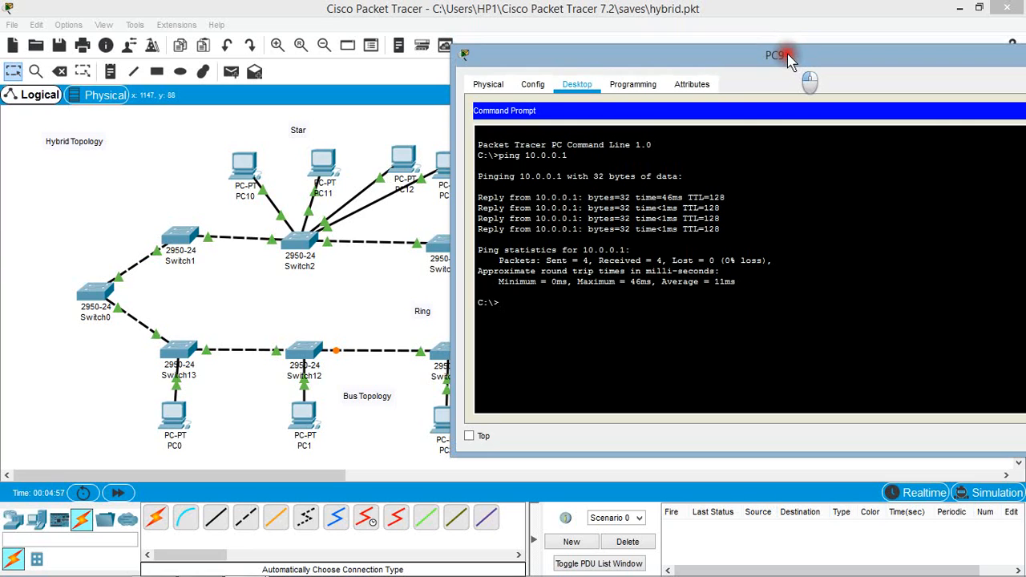
{"action": "left_click_drag", "start_coordinate": [789, 60], "coordinate": [699, 62]}
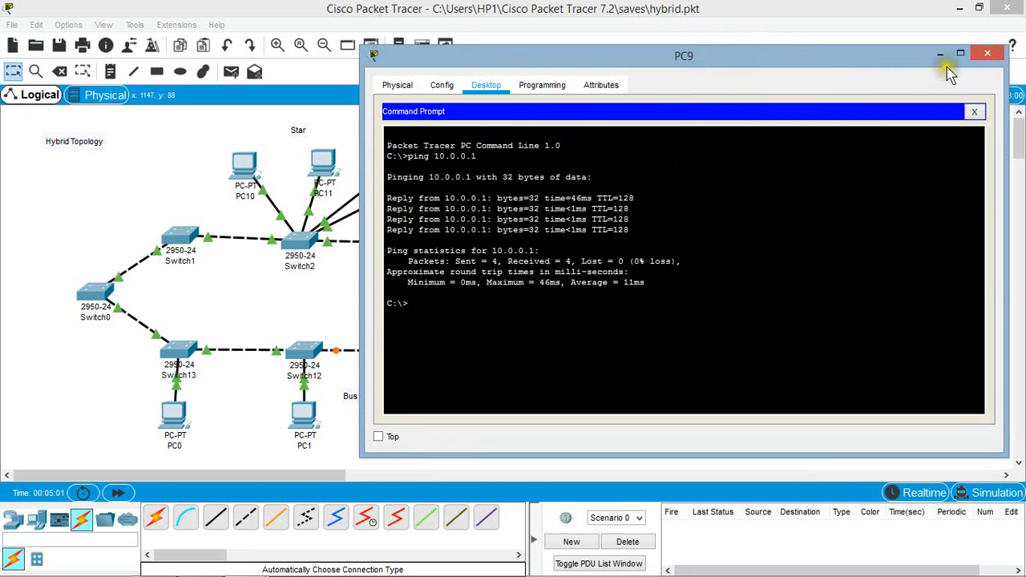
{"action": "left_click", "coordinate": [985, 54]}
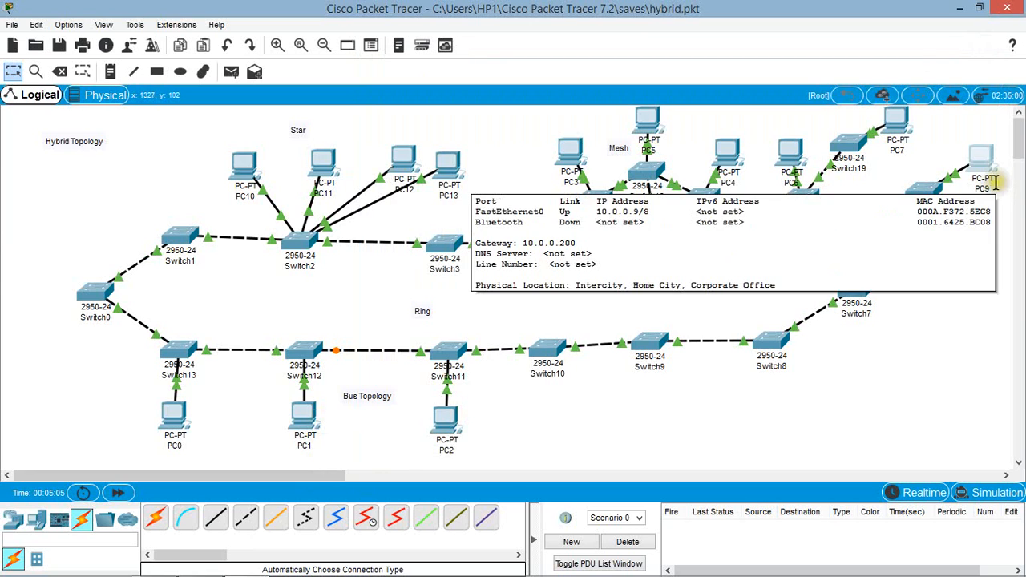
Step: Send a simple PDU from PC1 to PC9
{"action": "left_click", "coordinate": [883, 392]}
{"action": "left_click", "coordinate": [234, 73]}
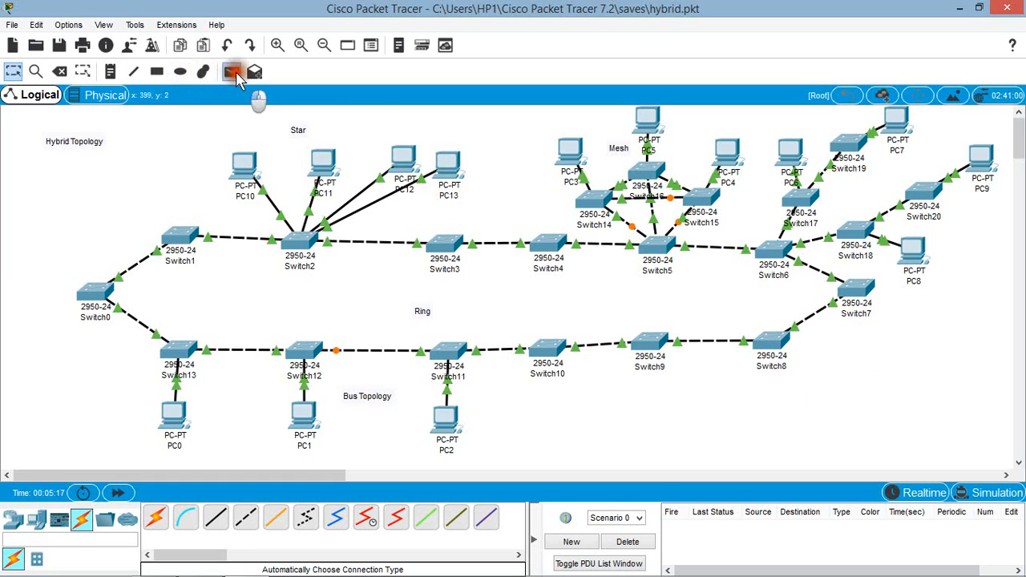
{"action": "left_click", "coordinate": [306, 348]}
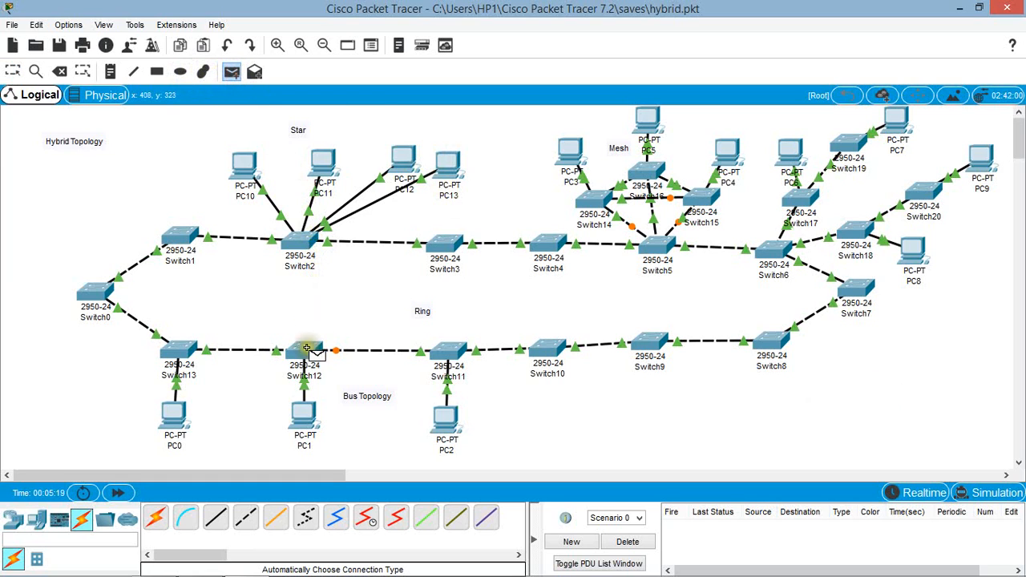
{"action": "left_click", "coordinate": [299, 411]}
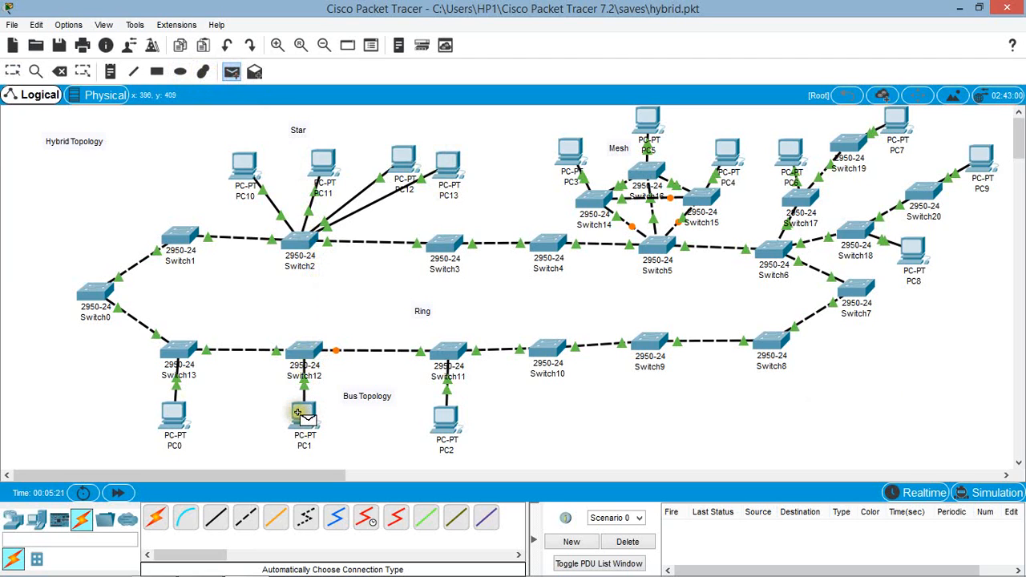
{"action": "left_click", "coordinate": [299, 409]}
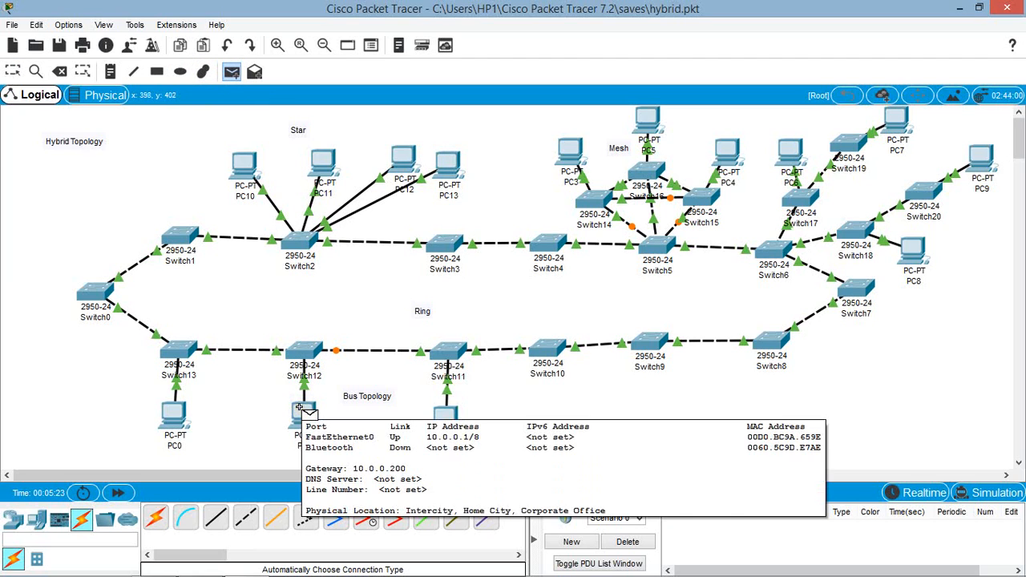
{"action": "left_click", "coordinate": [299, 408]}
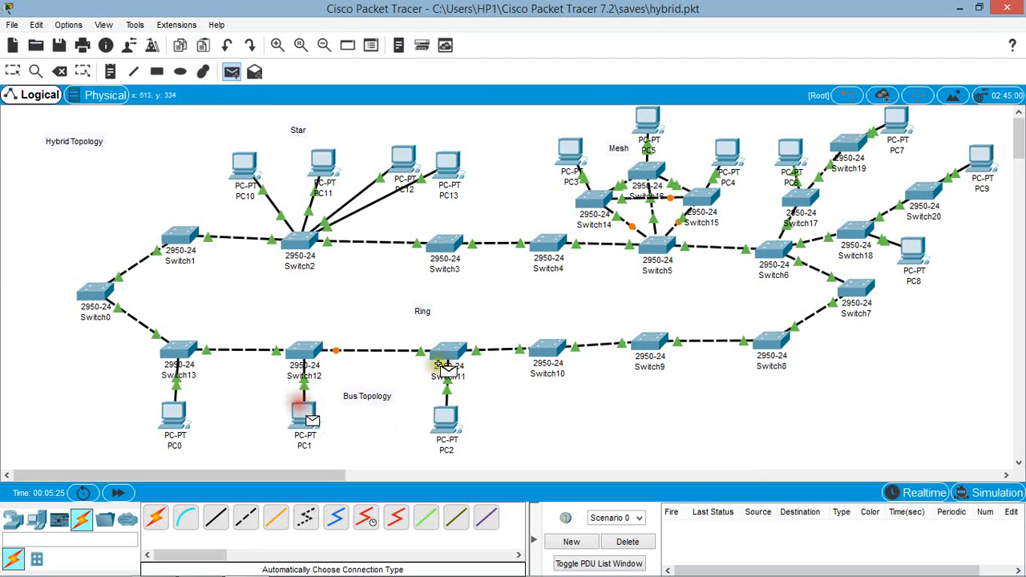
{"action": "left_click", "coordinate": [977, 170]}
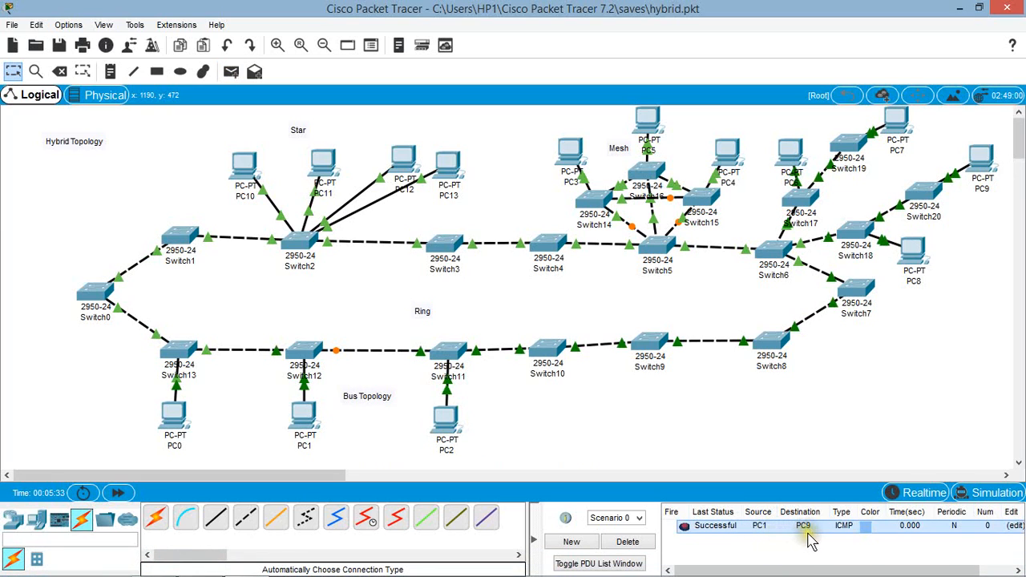
Step: Play the PC1-to-PC9 packet in simulation mode, moving and closing the event panel to uncover the whole network
{"action": "left_click", "coordinate": [985, 495]}
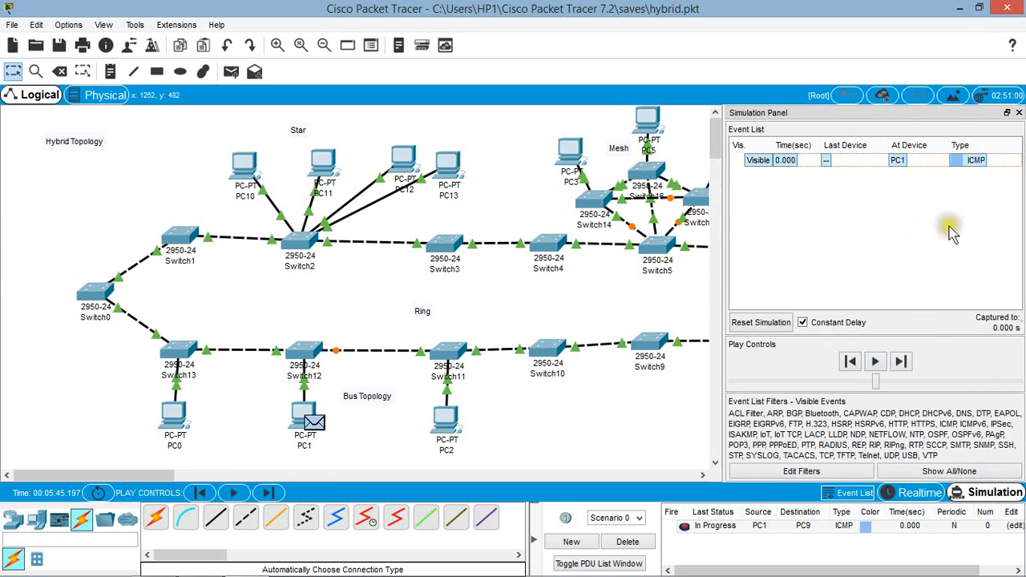
{"action": "left_click", "coordinate": [875, 362]}
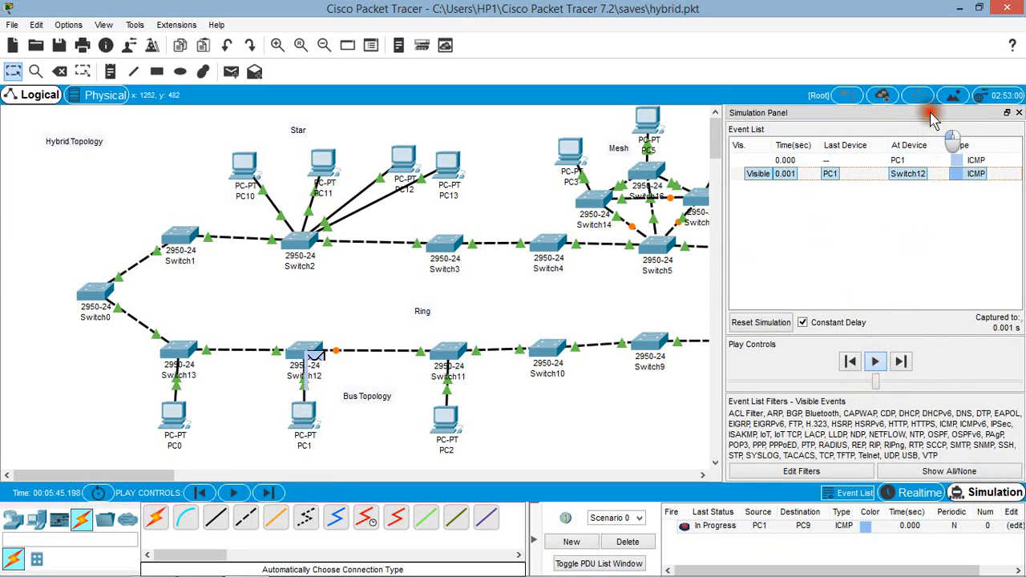
{"action": "left_click_drag", "start_coordinate": [932, 119], "coordinate": [827, 397]}
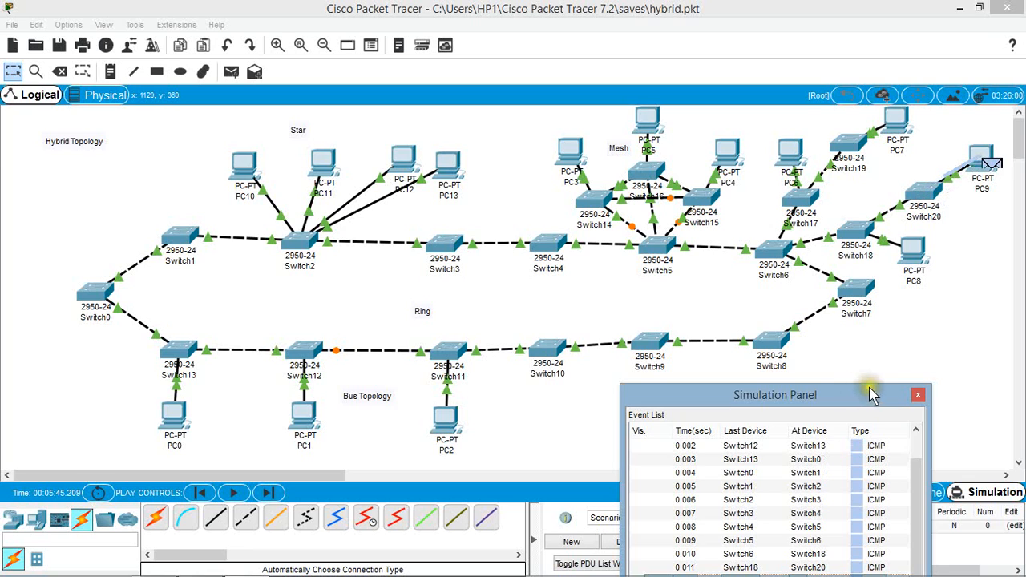
{"action": "left_click", "coordinate": [917, 398]}
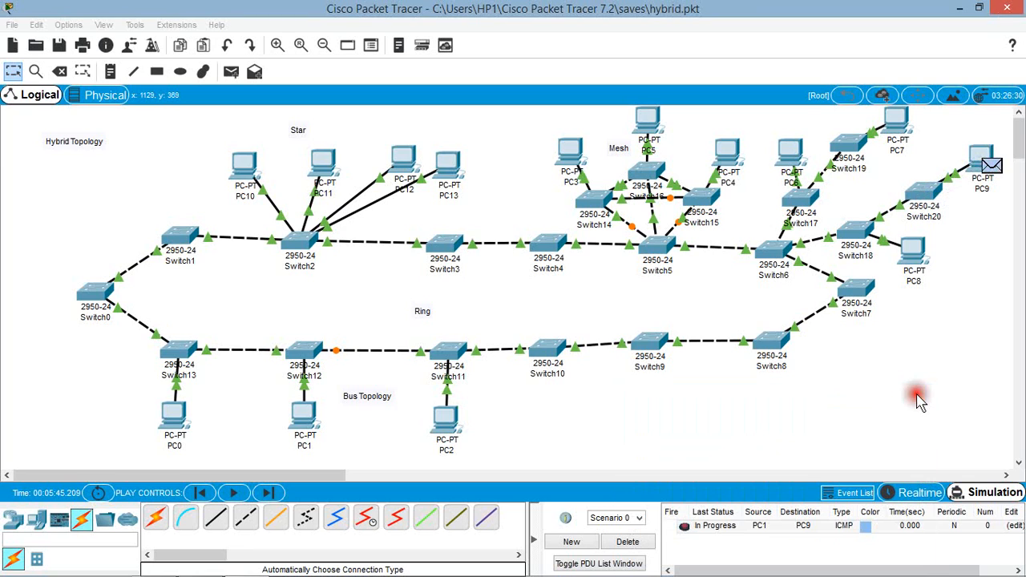
{"action": "left_click", "coordinate": [900, 356]}
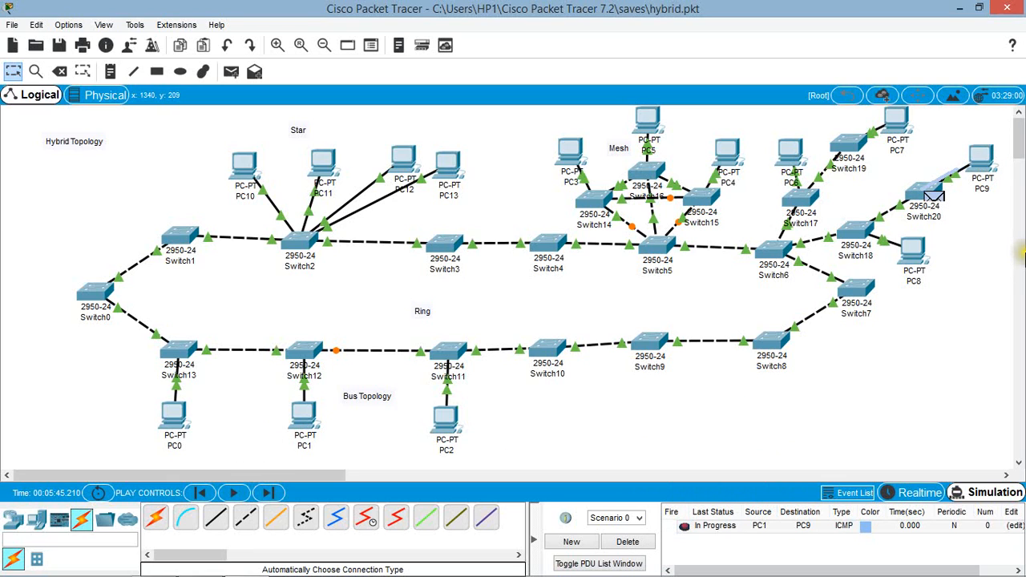
{"action": "left_click", "coordinate": [500, 160]}
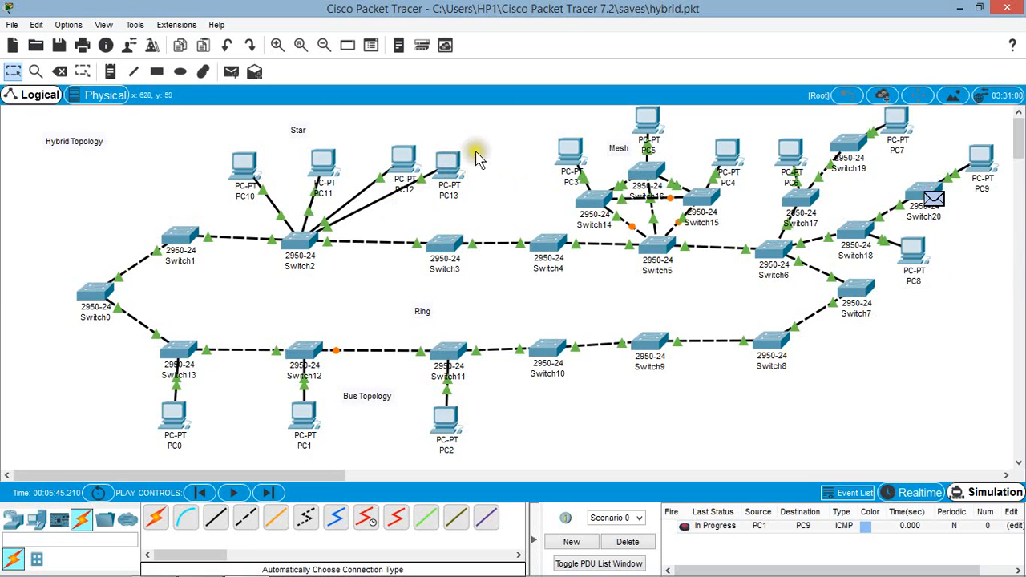
{"action": "left_click", "coordinate": [956, 12]}
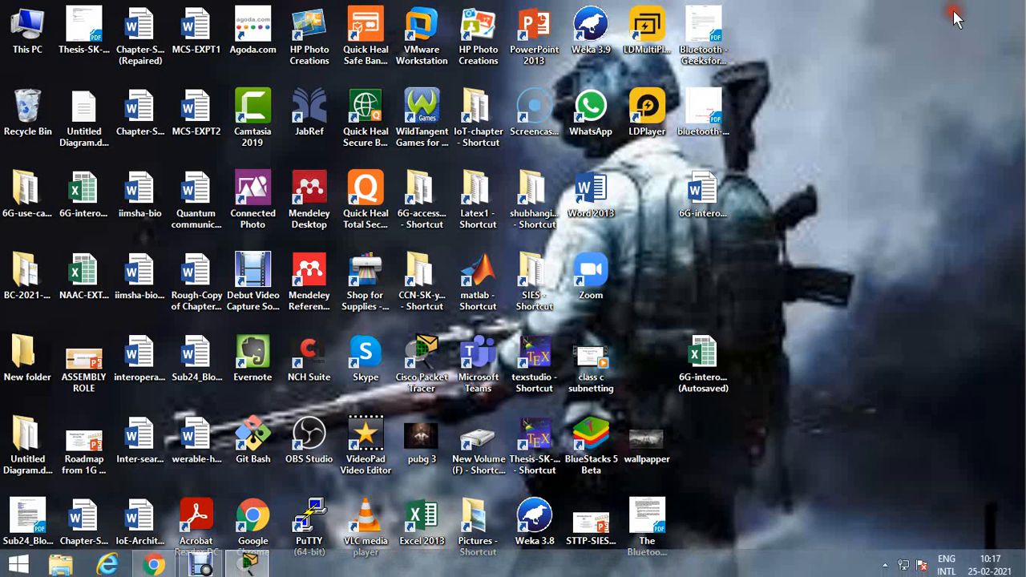
{"action": "left_click", "coordinate": [200, 563]}
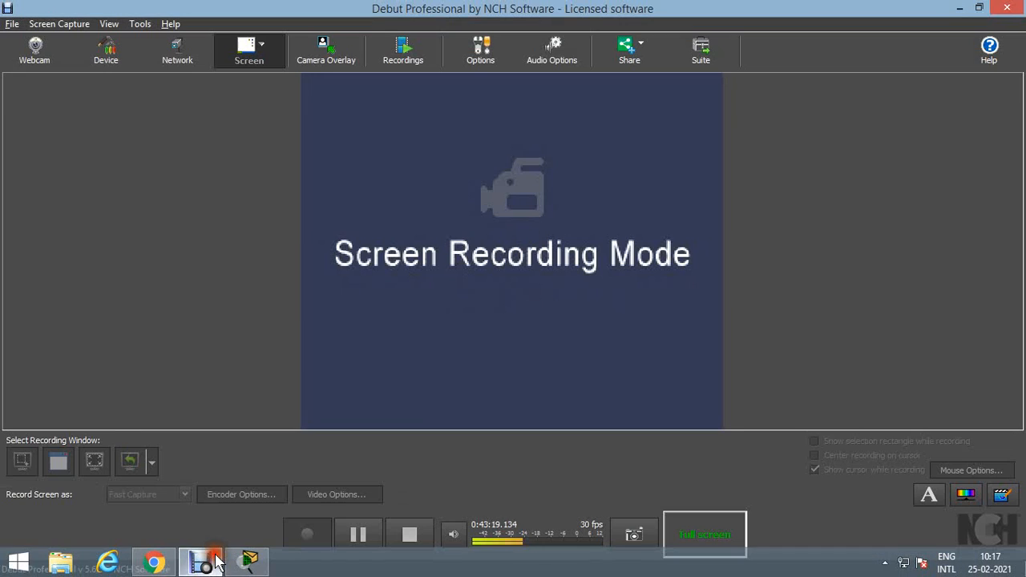